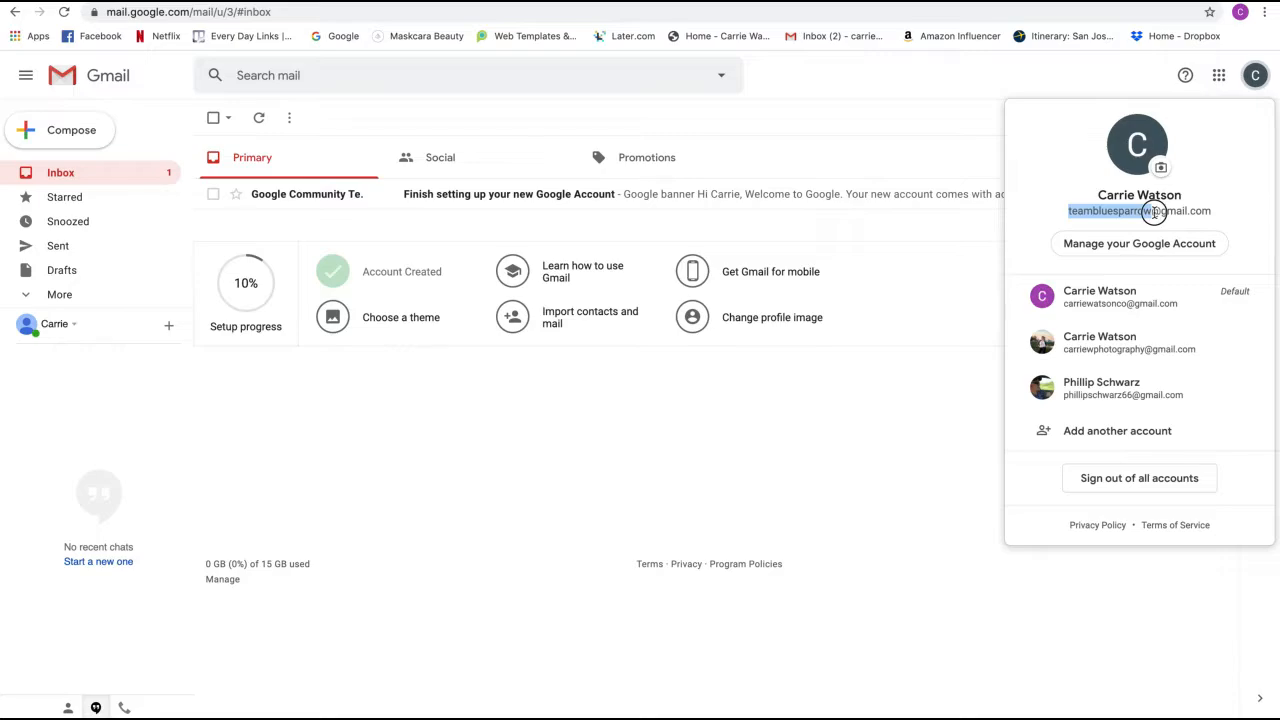
- Select the signed-in account's full email address in the Google account panel
drag(1155, 212, 1213, 218)
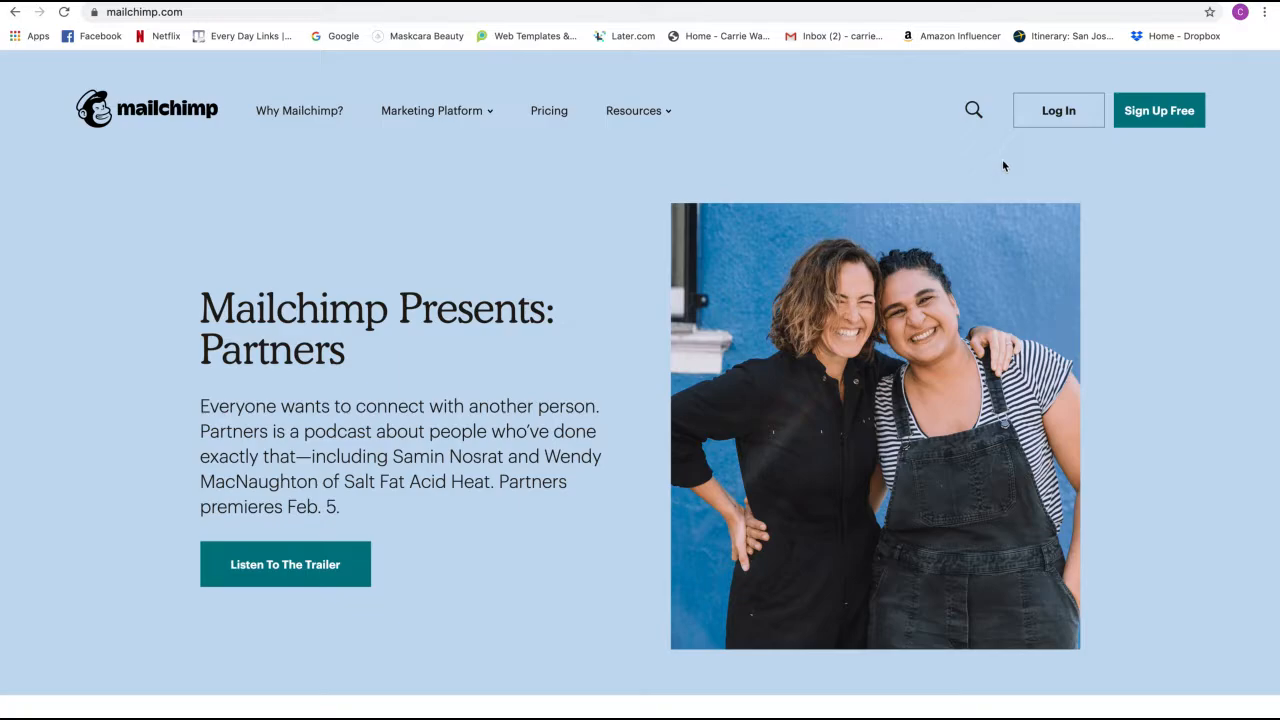
click(1046, 126)
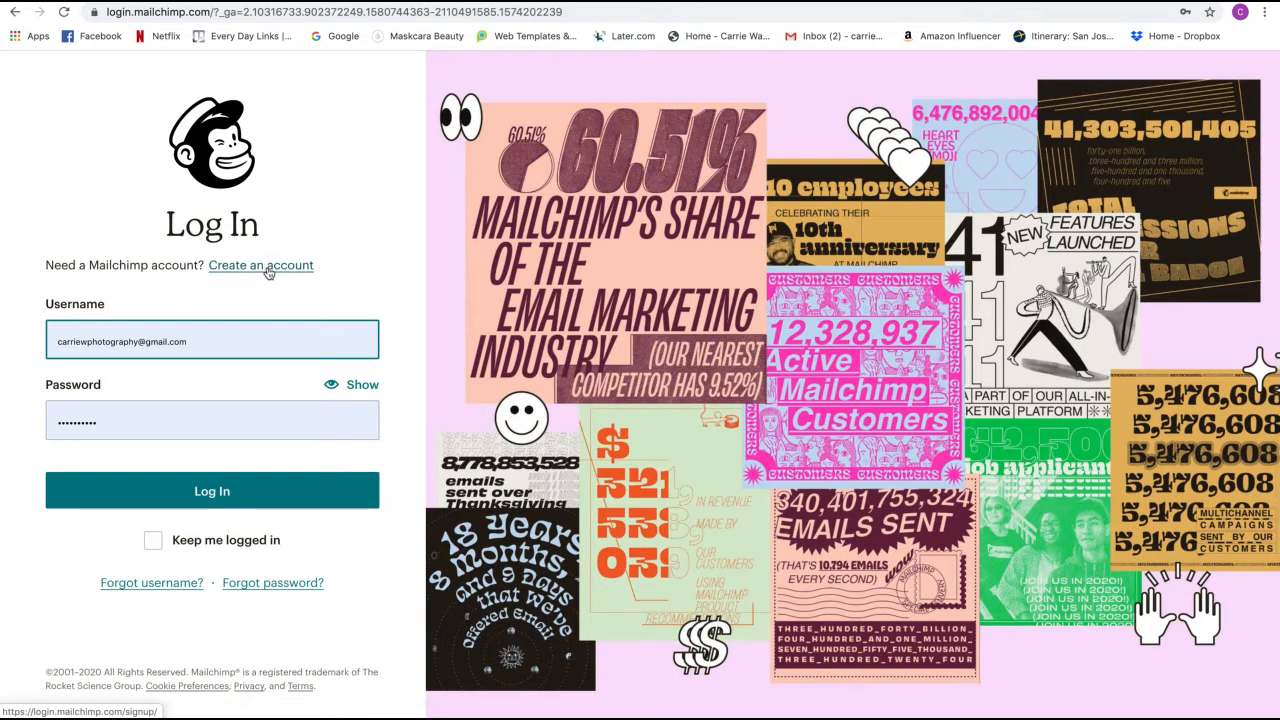
click(268, 272)
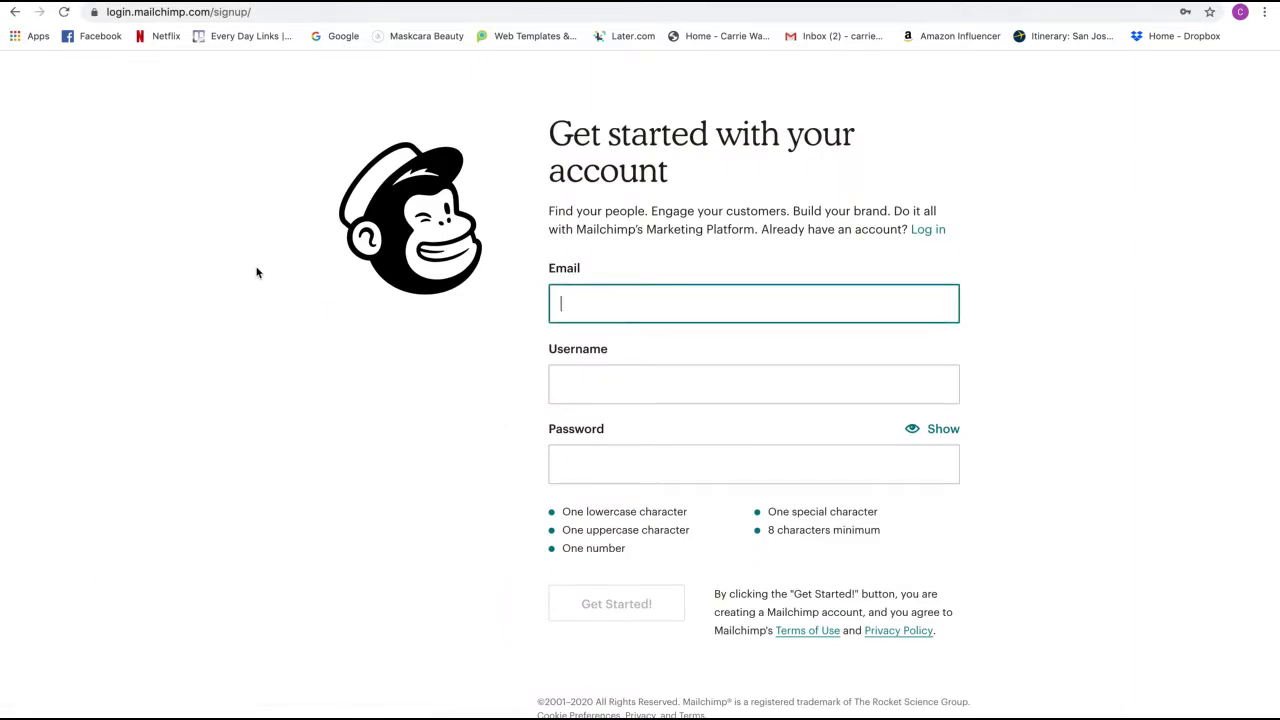
click(597, 298)
scroll(597, 298, down, 1)
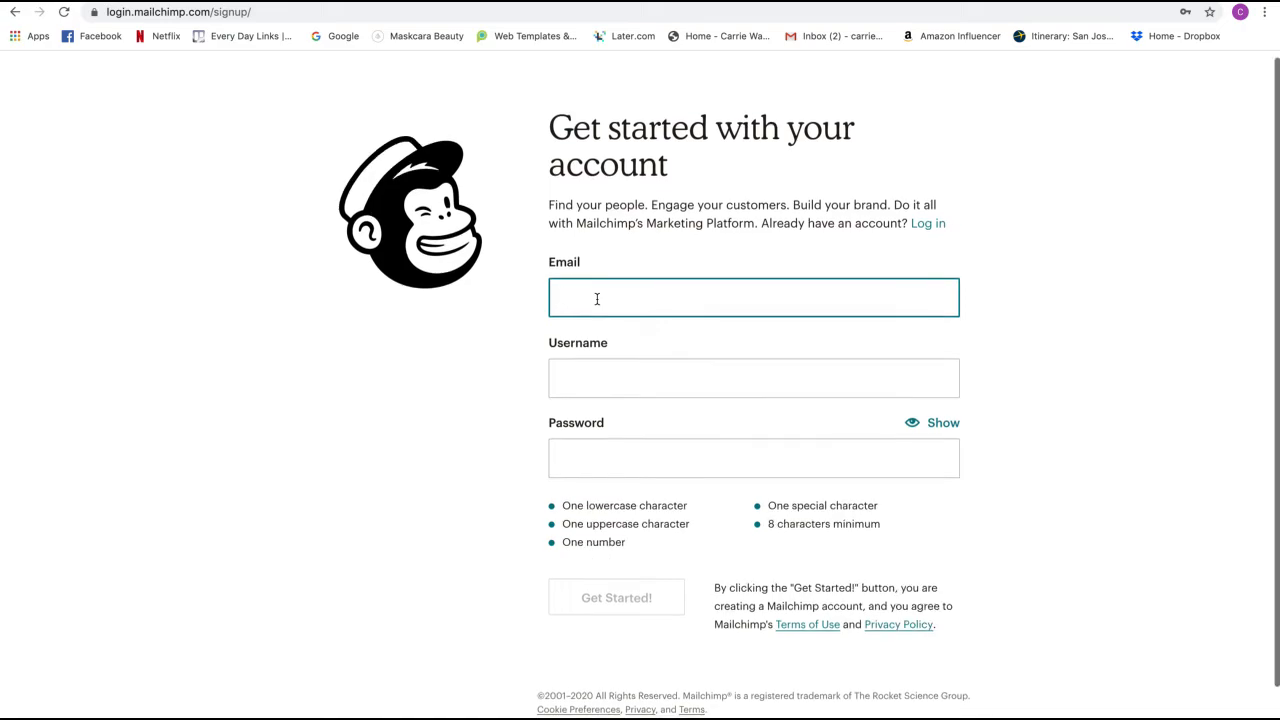
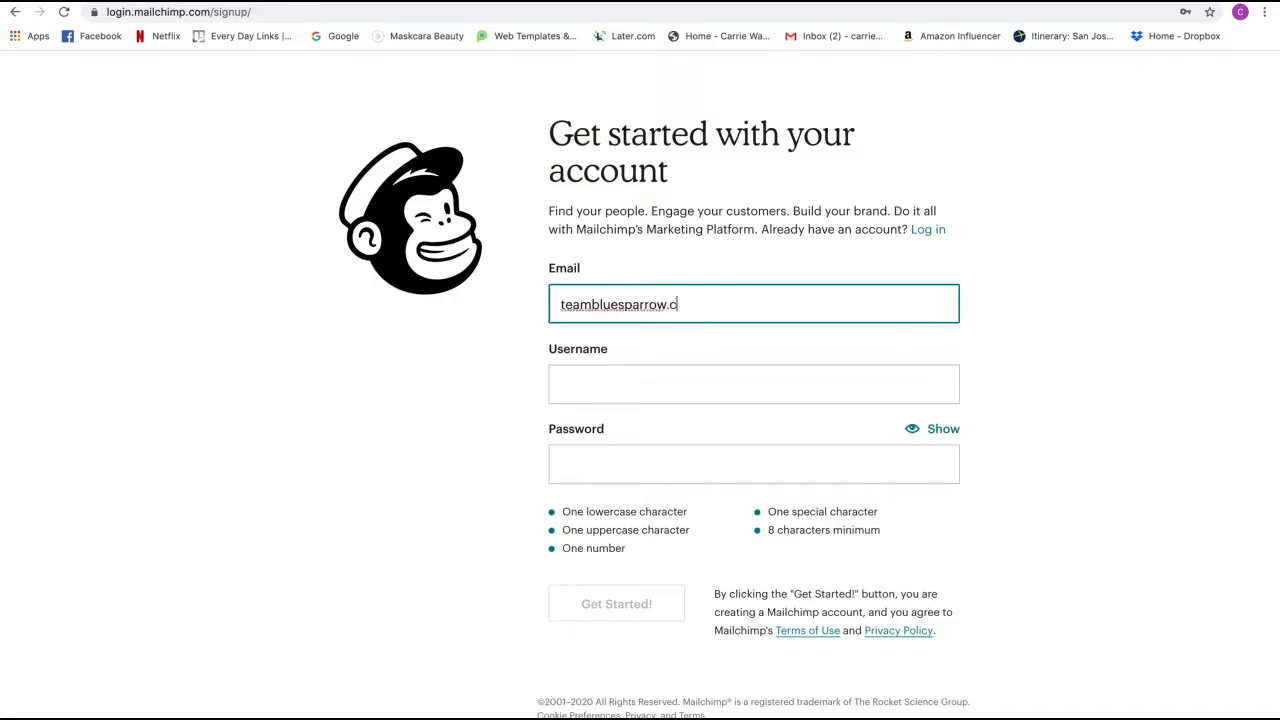
click(653, 372)
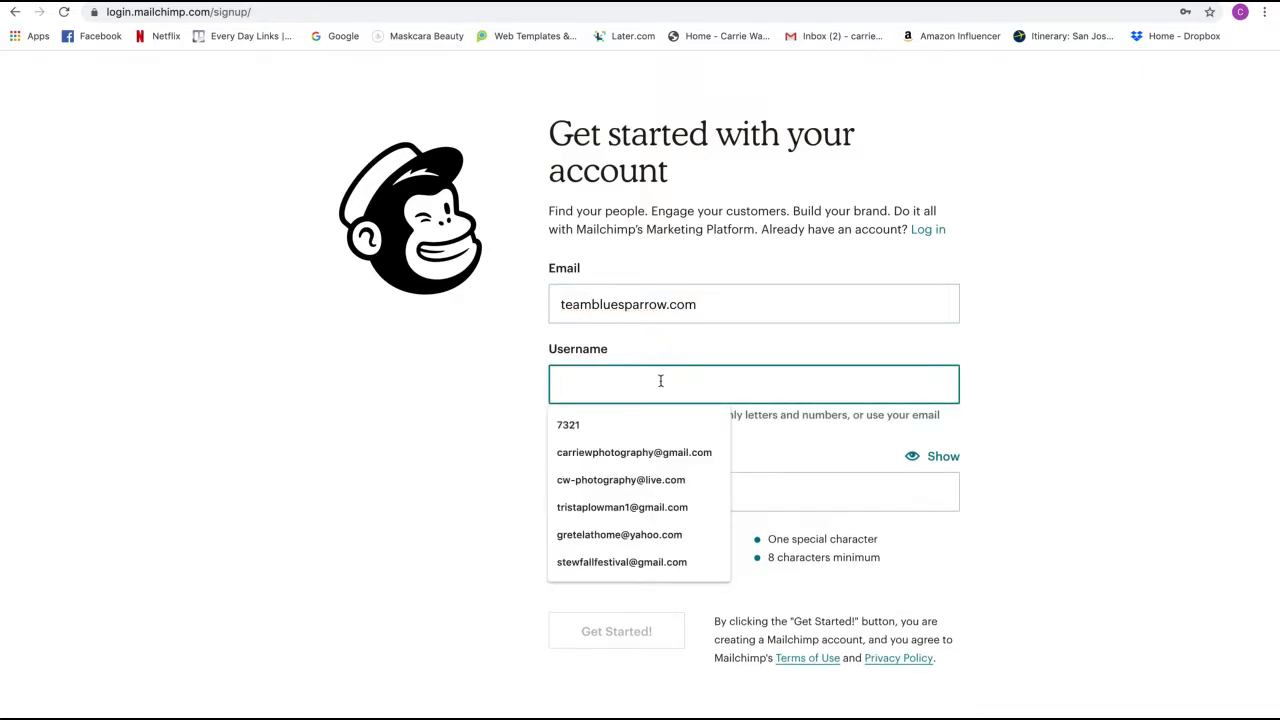
drag(700, 303, 666, 308)
text(@gm)
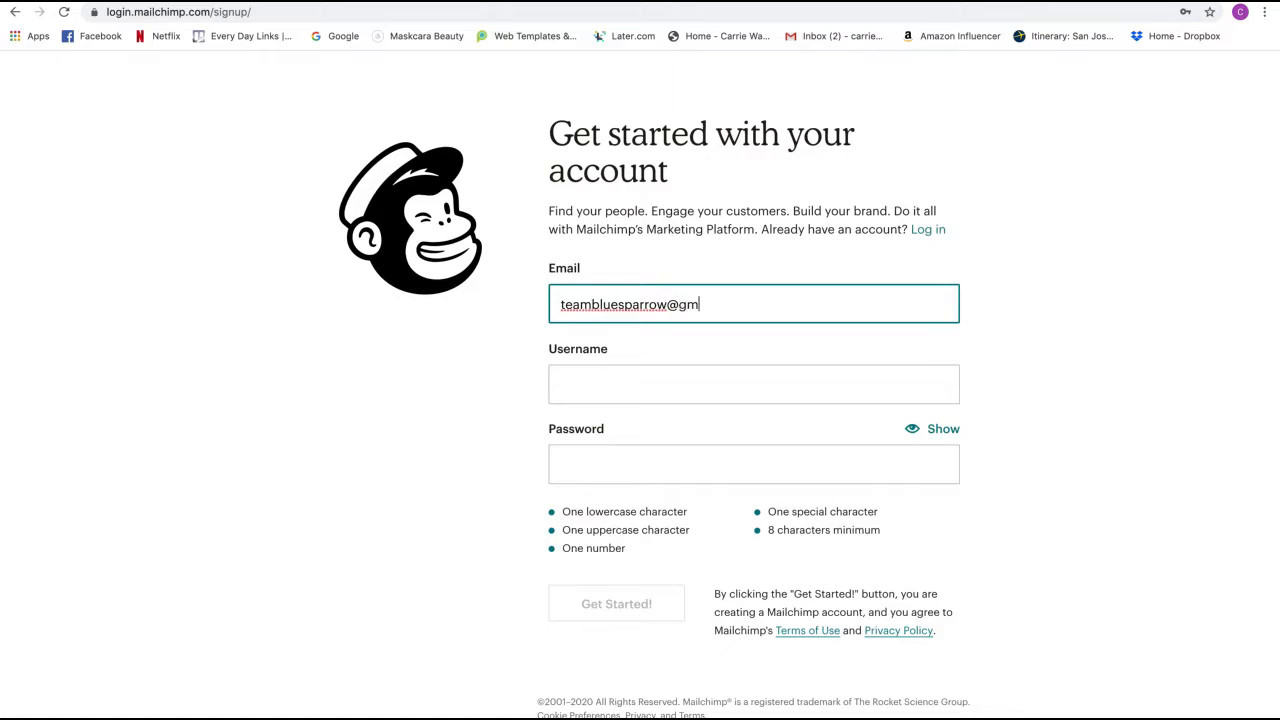
text(ail.com)
- Paste the same email address as the username, enter a password, and submit the form
drag(769, 306, 563, 306)
key(ctrl+c)
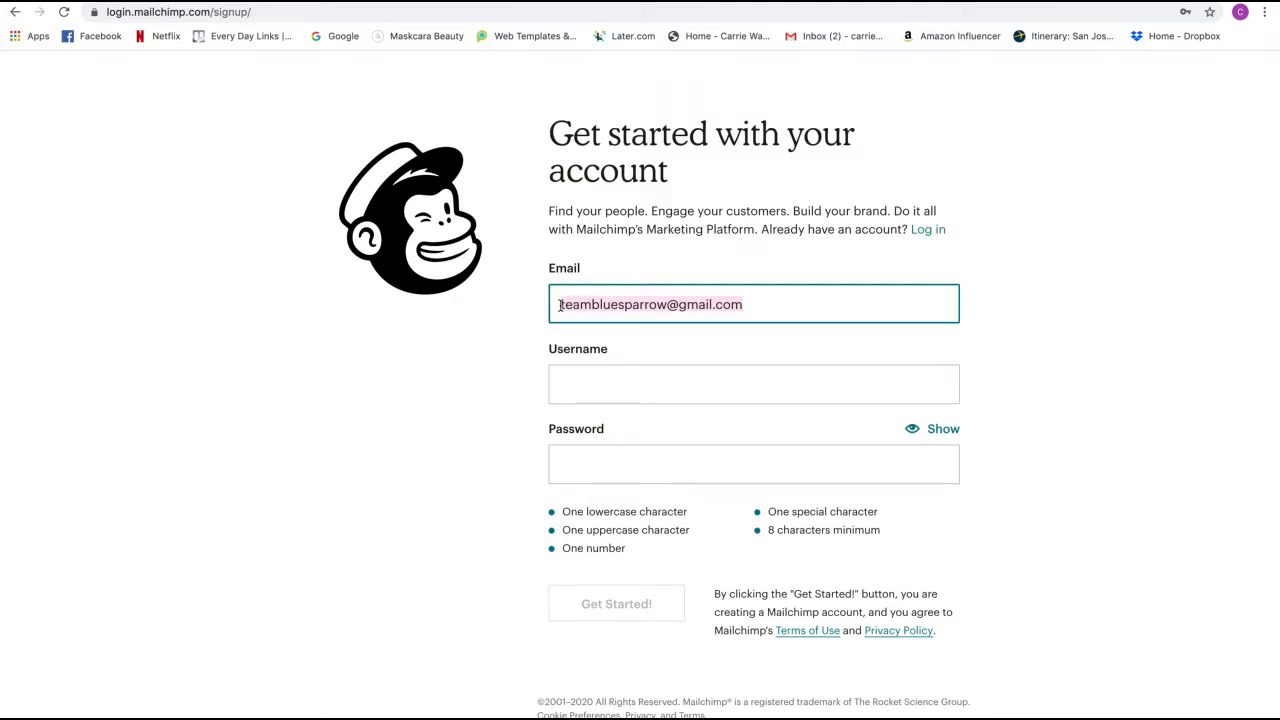
click(620, 390)
key(ctrl+v)
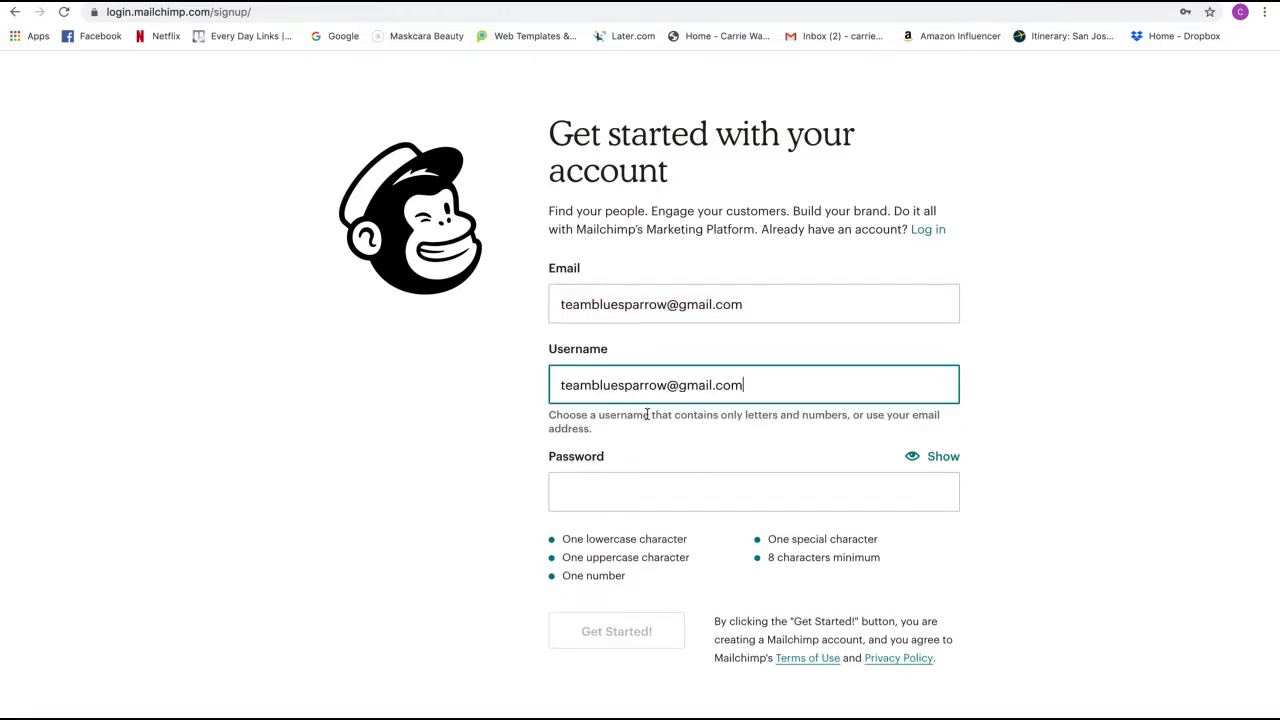
click(624, 490)
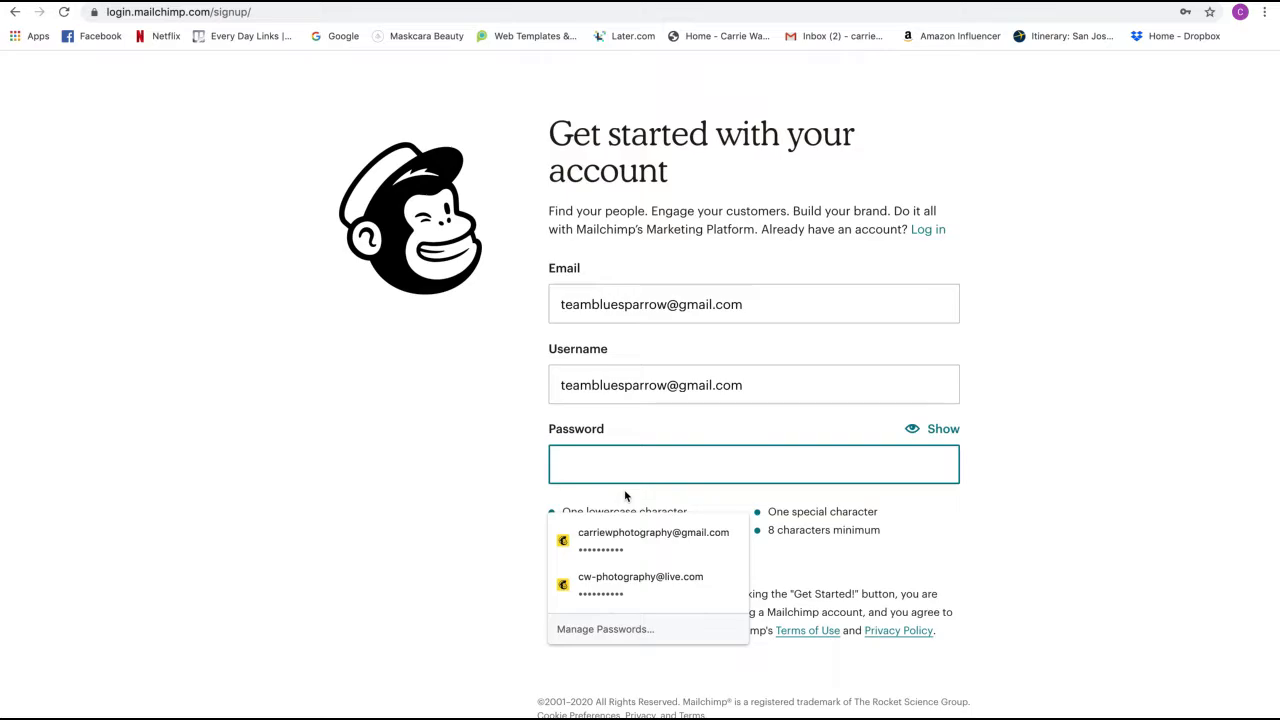
text(••••••)
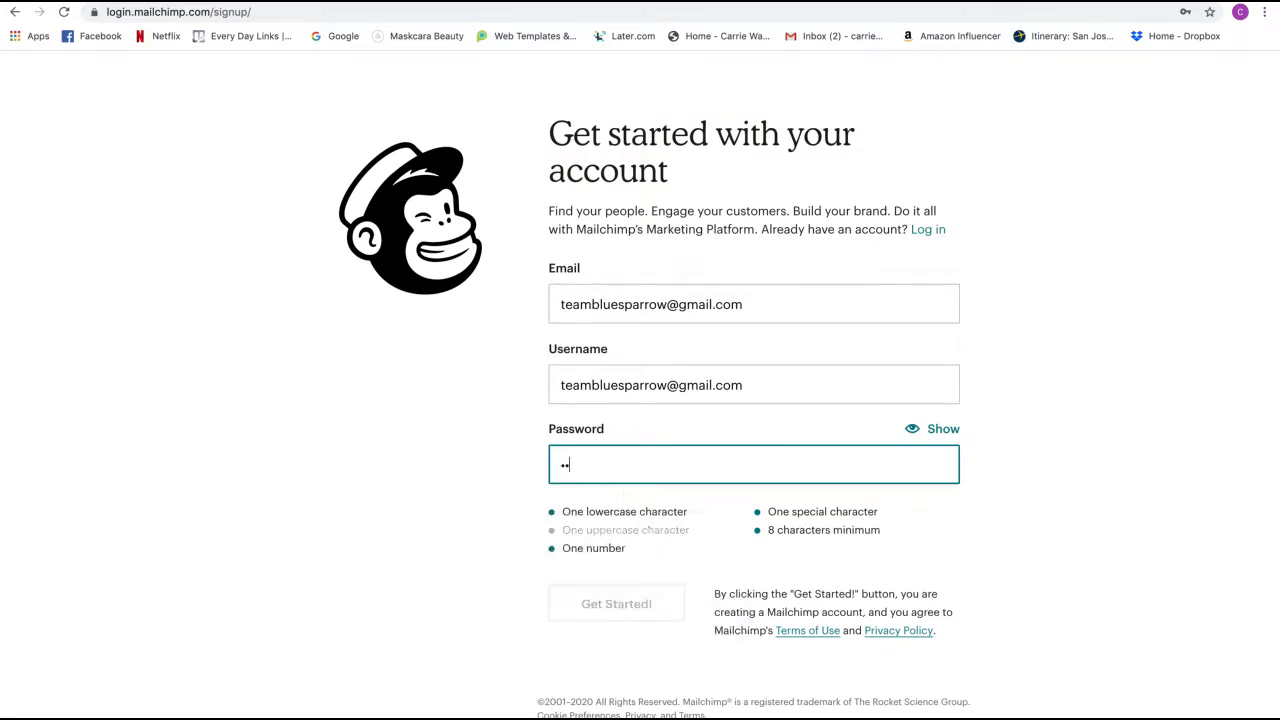
text(•••)
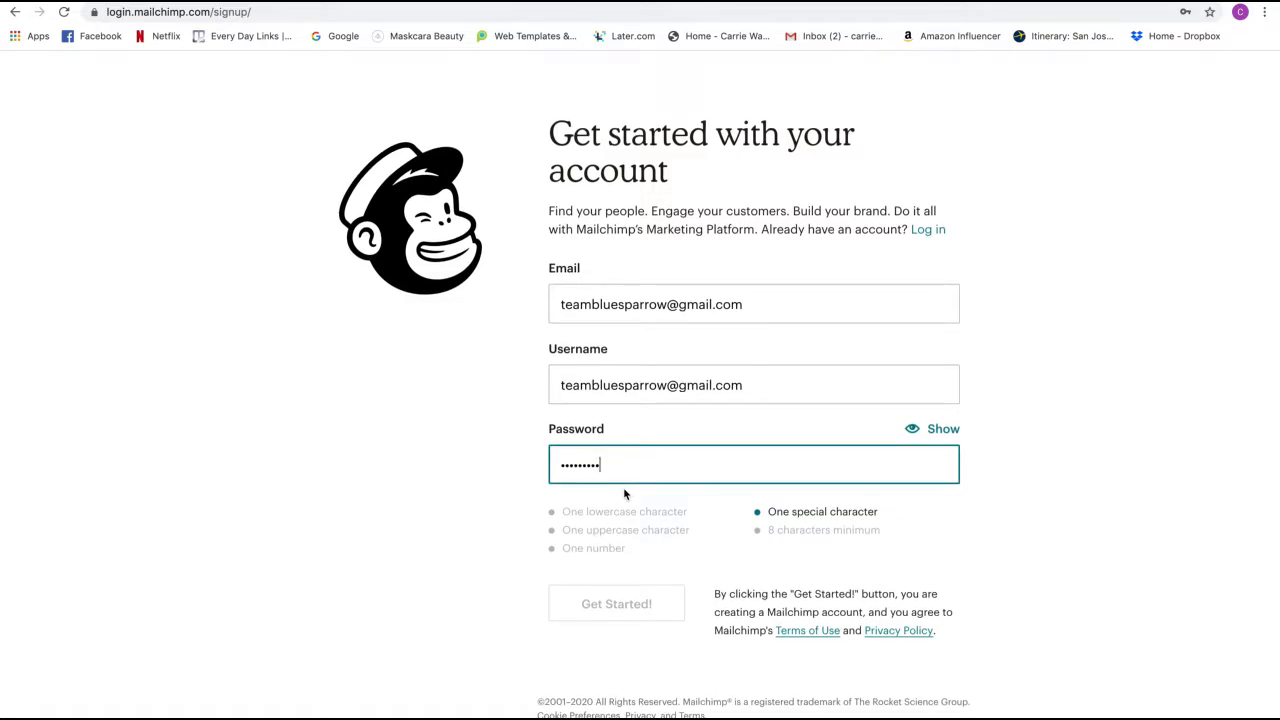
text(•)
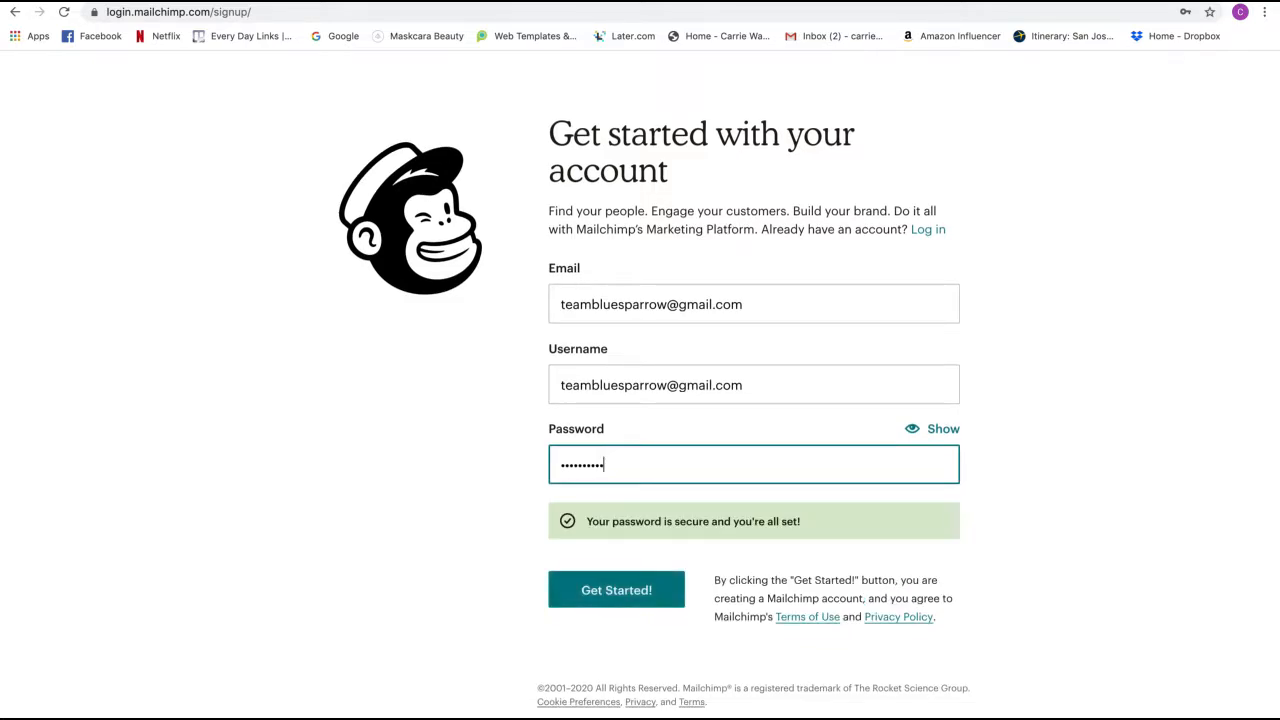
click(647, 593)
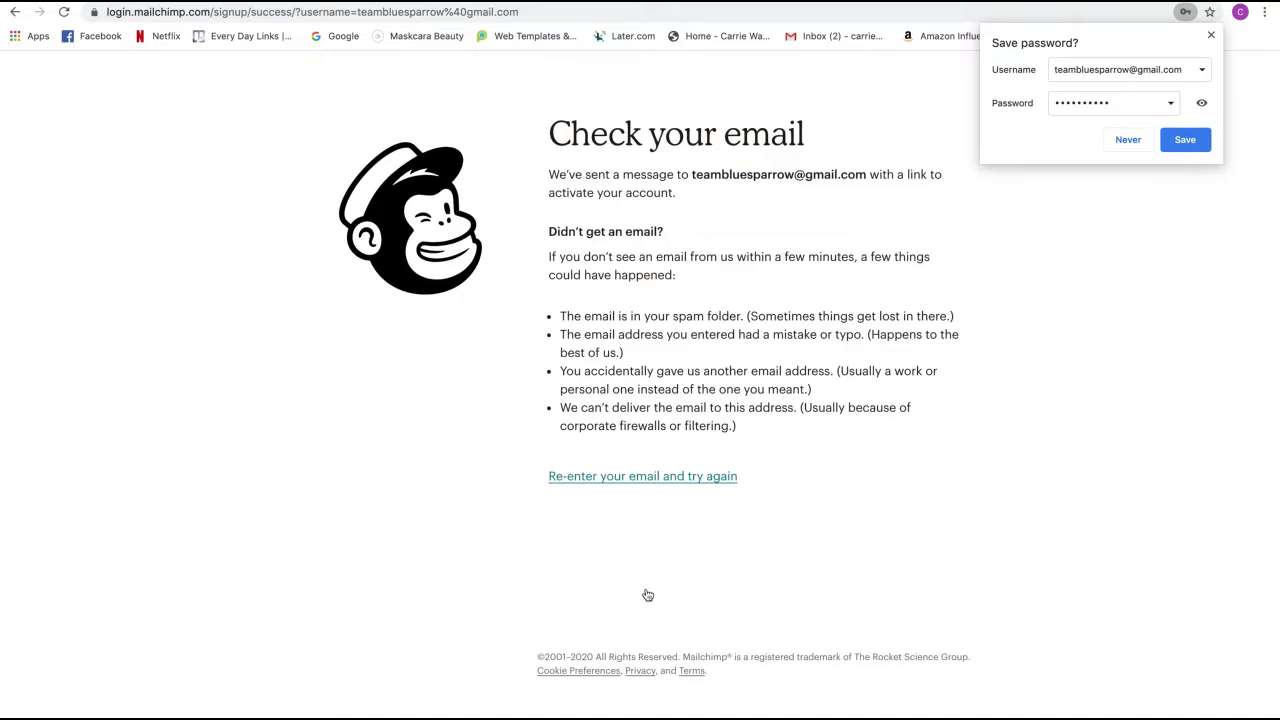
- Save the password in the browser and activate the account from Mailchimp's Gmail email
click(1170, 148)
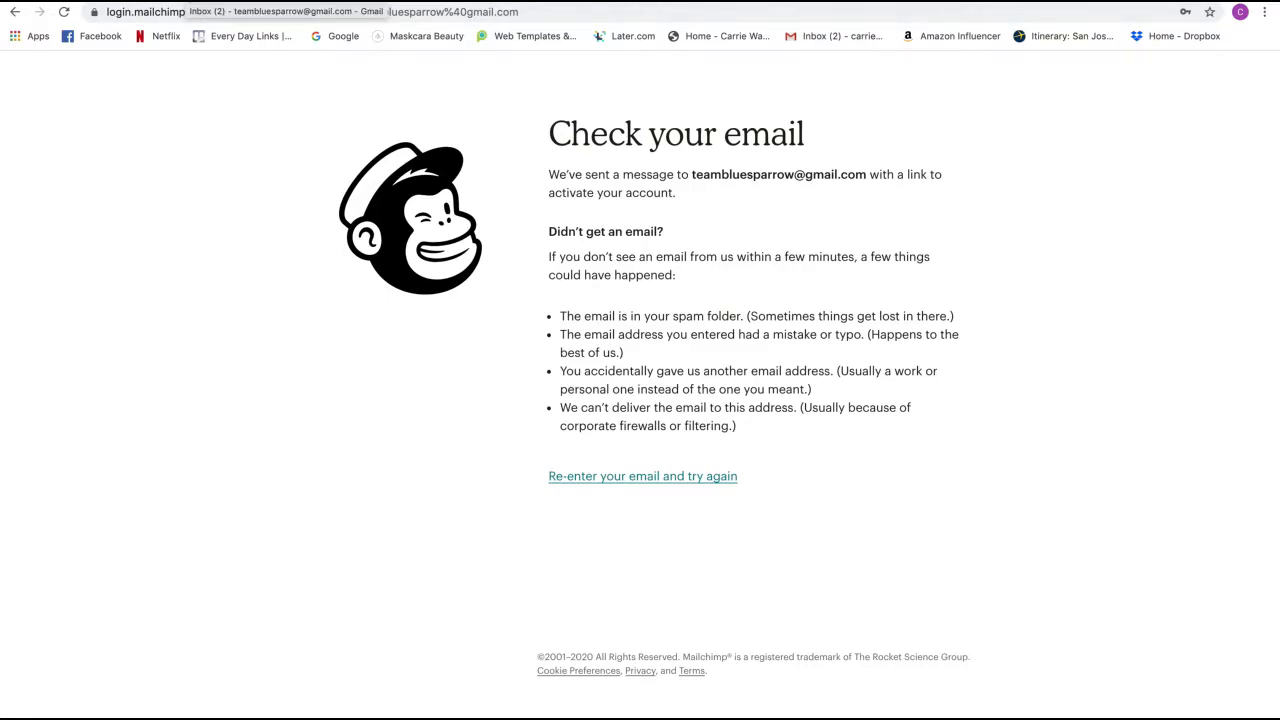
click(190, 2)
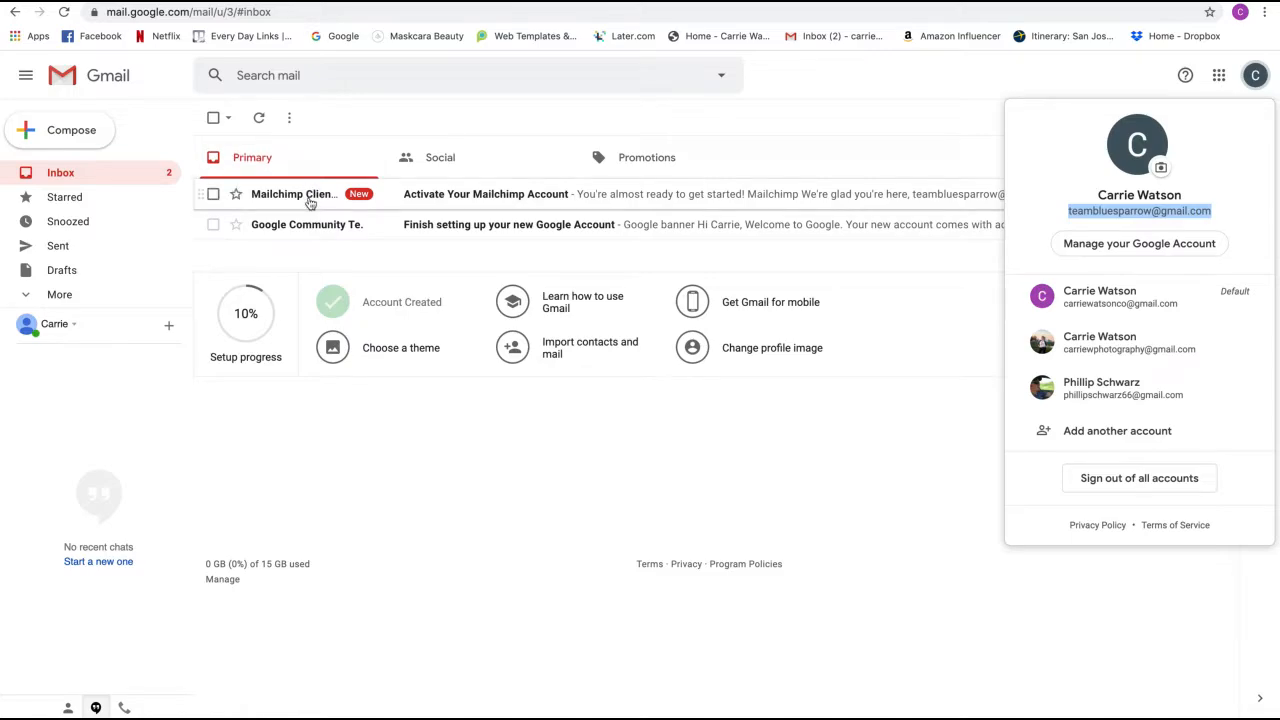
click(310, 197)
scroll(523, 271, down, 1)
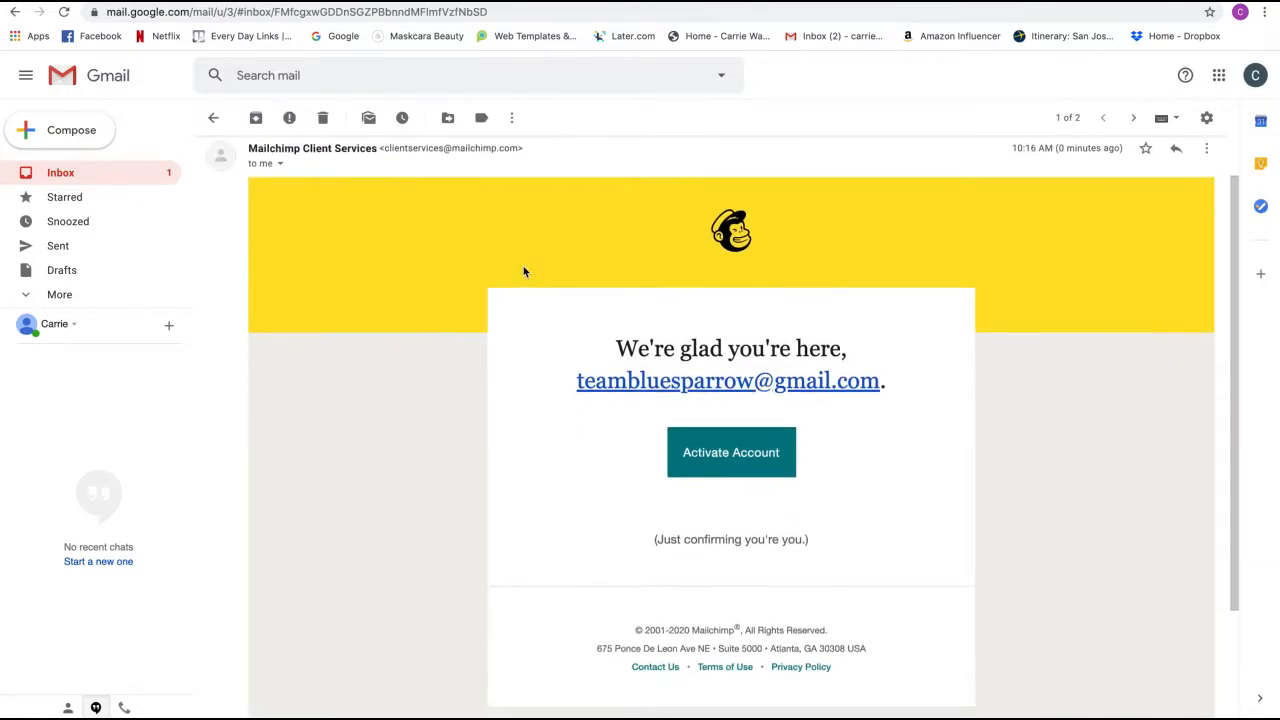
click(704, 461)
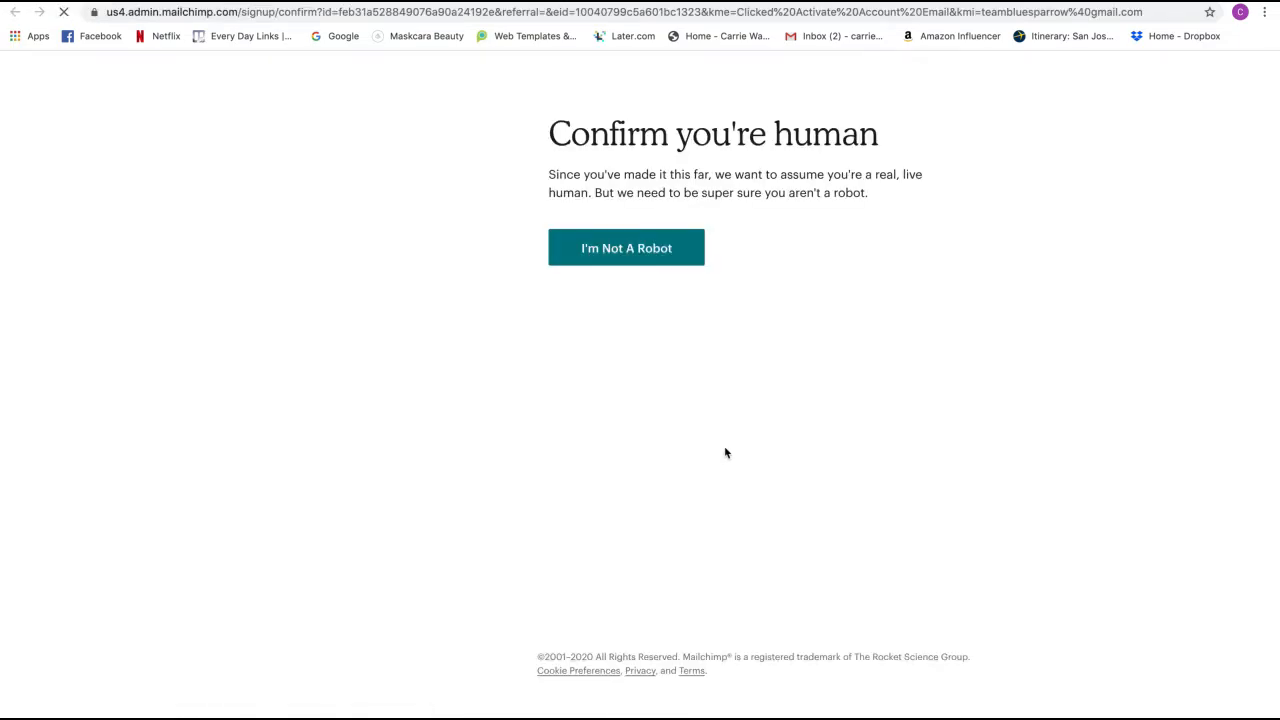
click(617, 248)
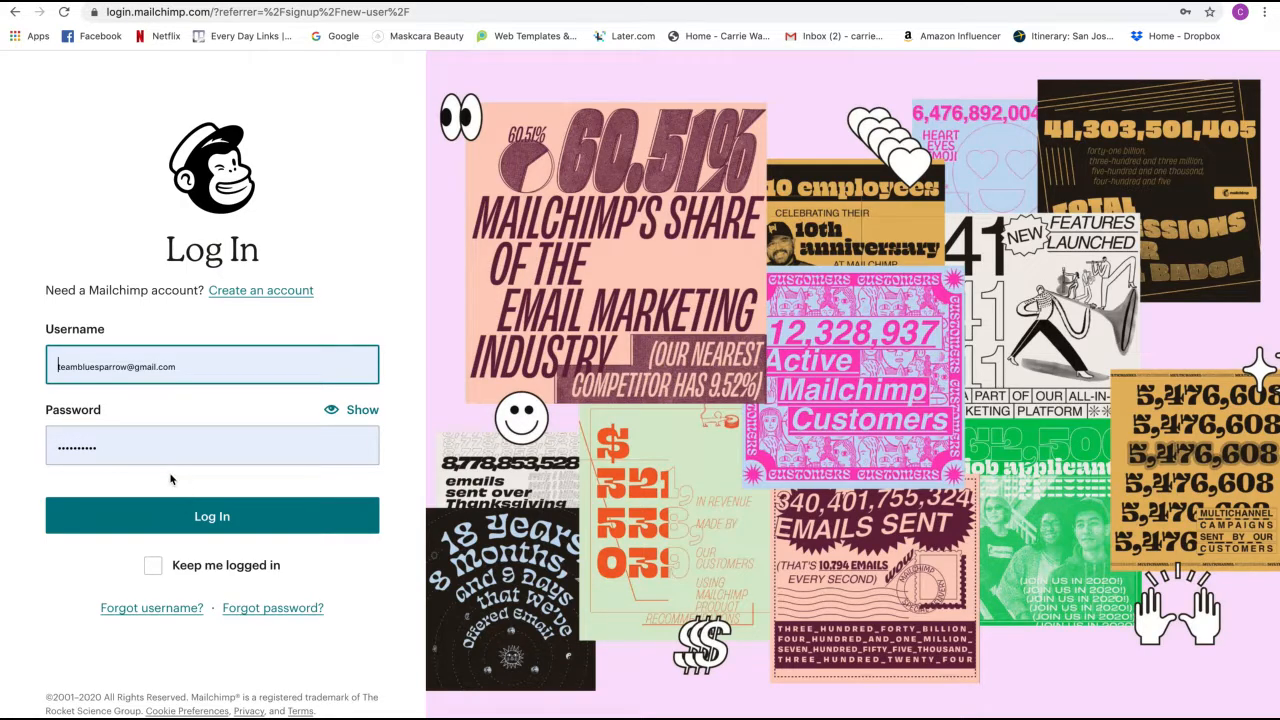
- Log in with the autofilled credentials and complete signup on the $0 Free plan
scroll(175, 485, down, 1)
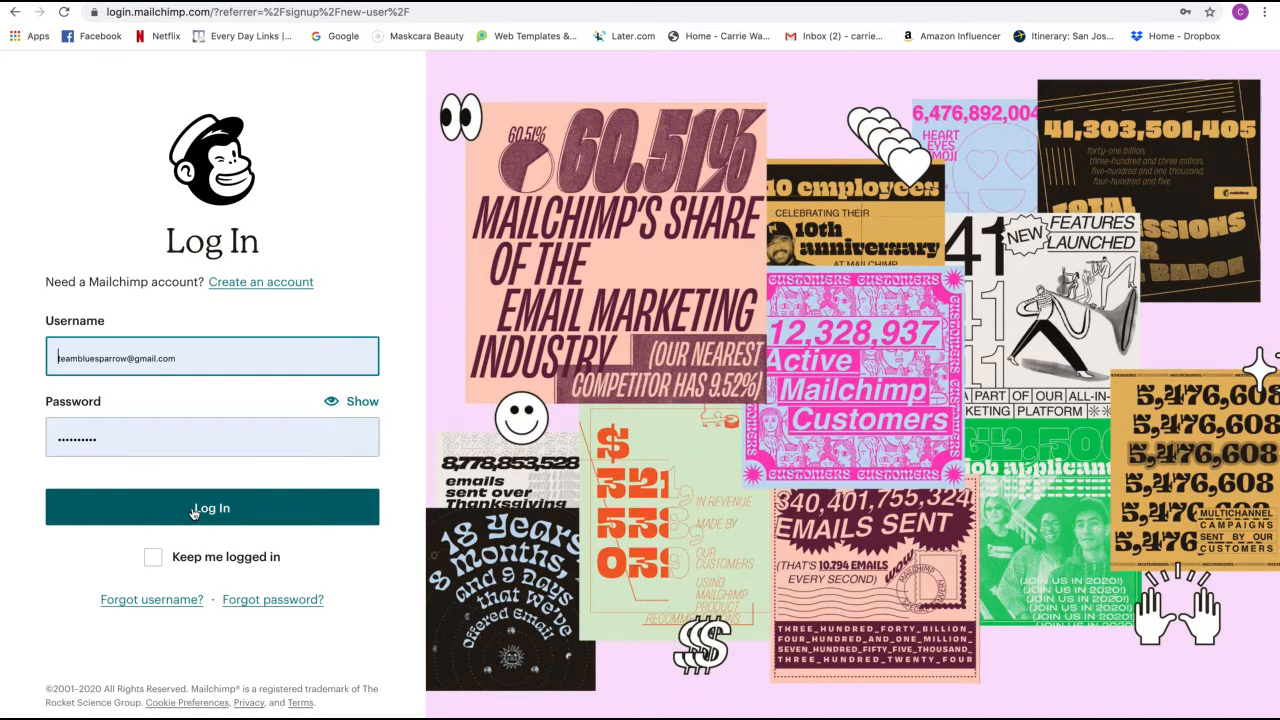
click(194, 512)
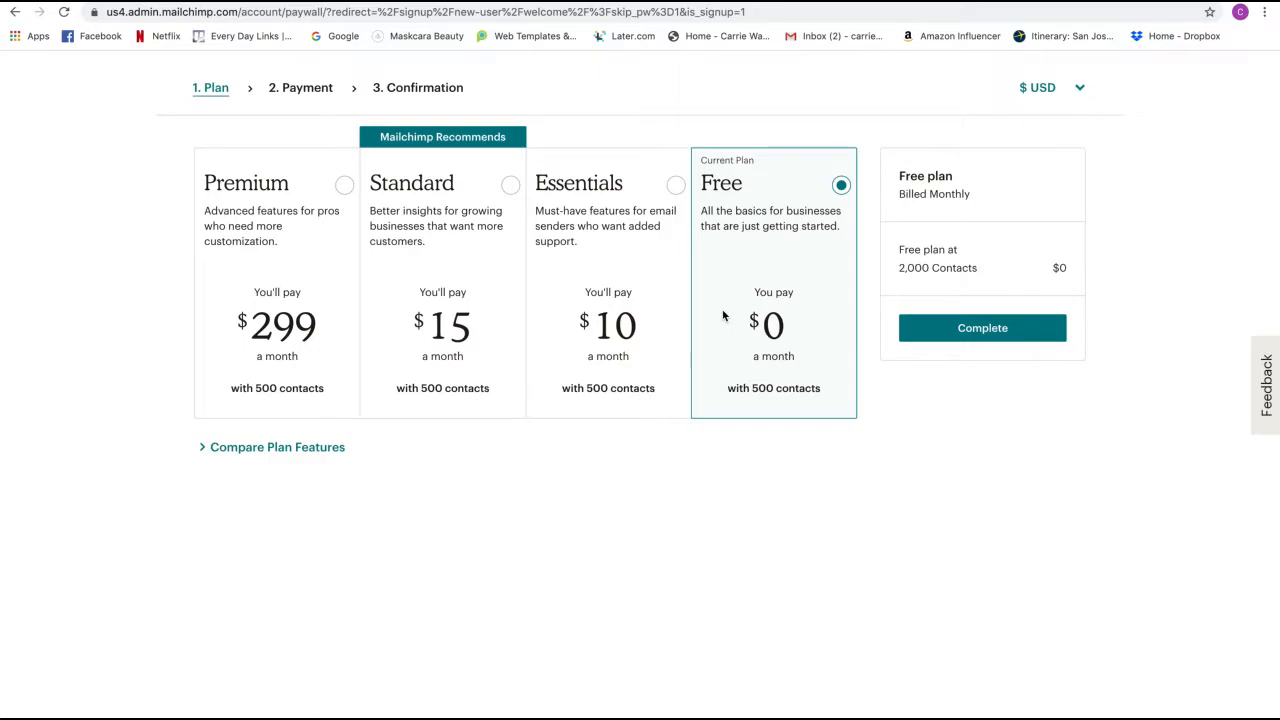
click(938, 332)
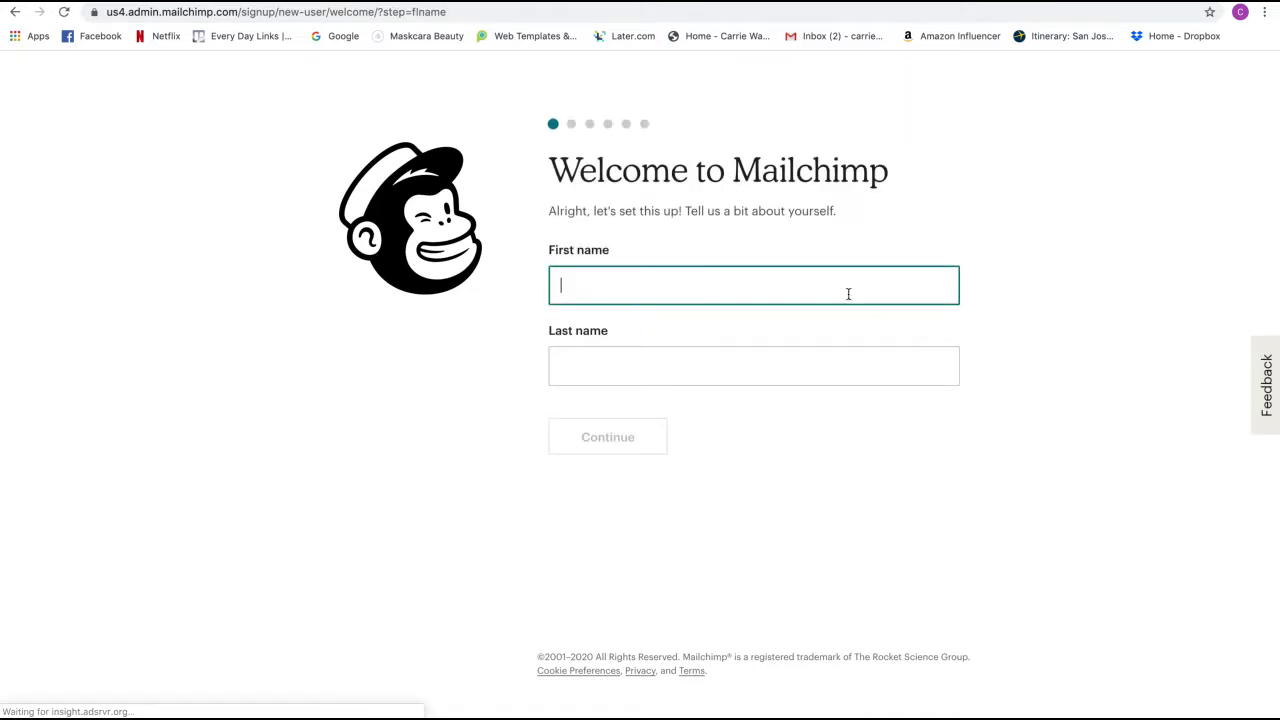
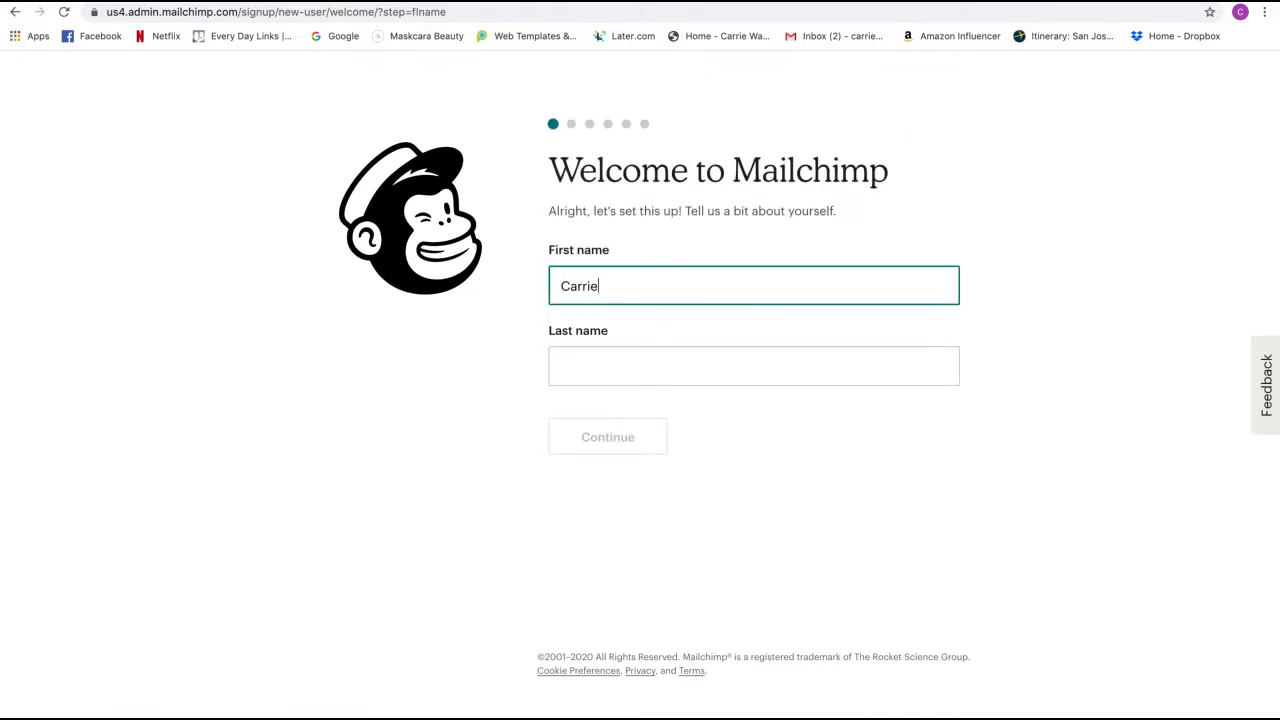
- Enter the account holder's first and last name and continue
key(Tab)
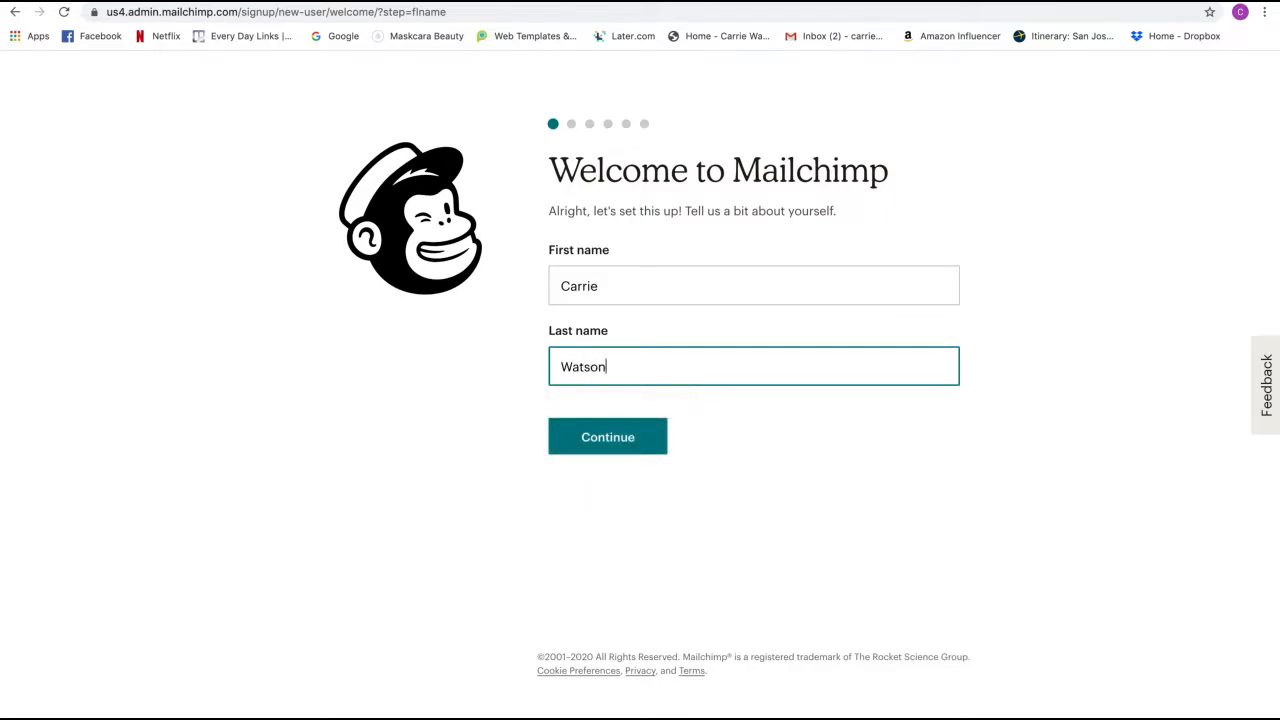
click(621, 442)
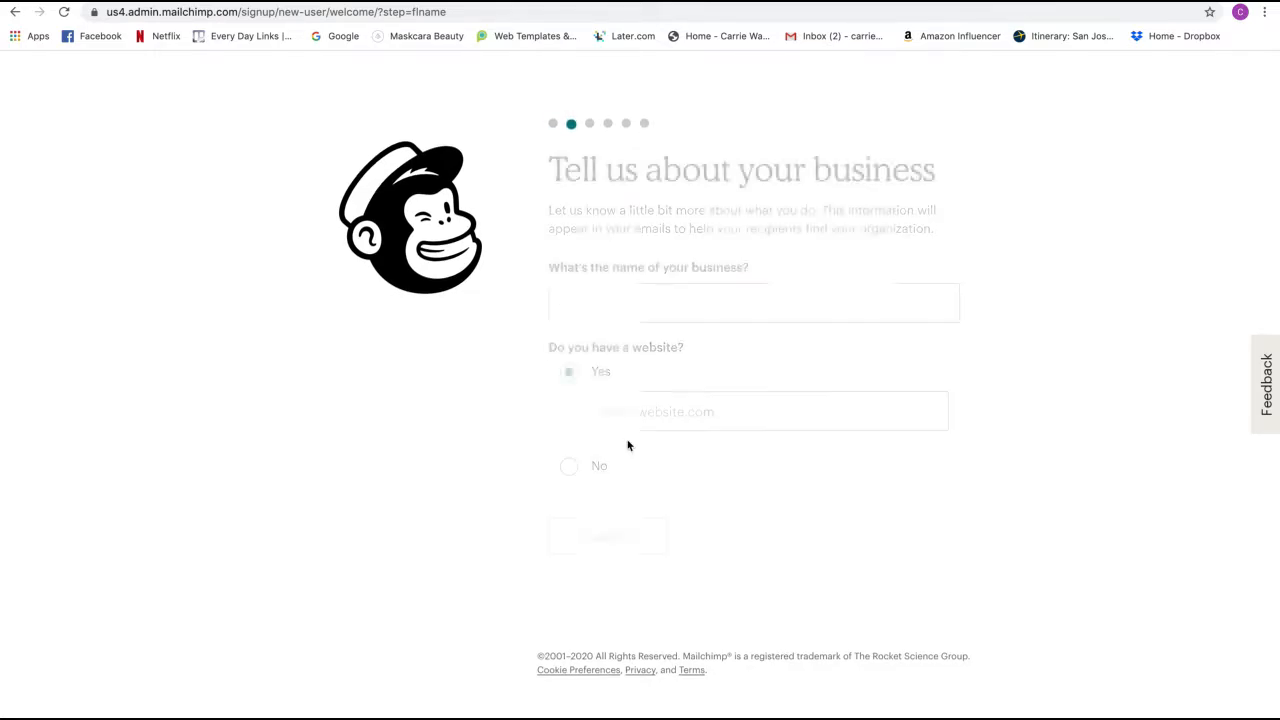
- Choose the suggested business name and state the business has no website
click(663, 300)
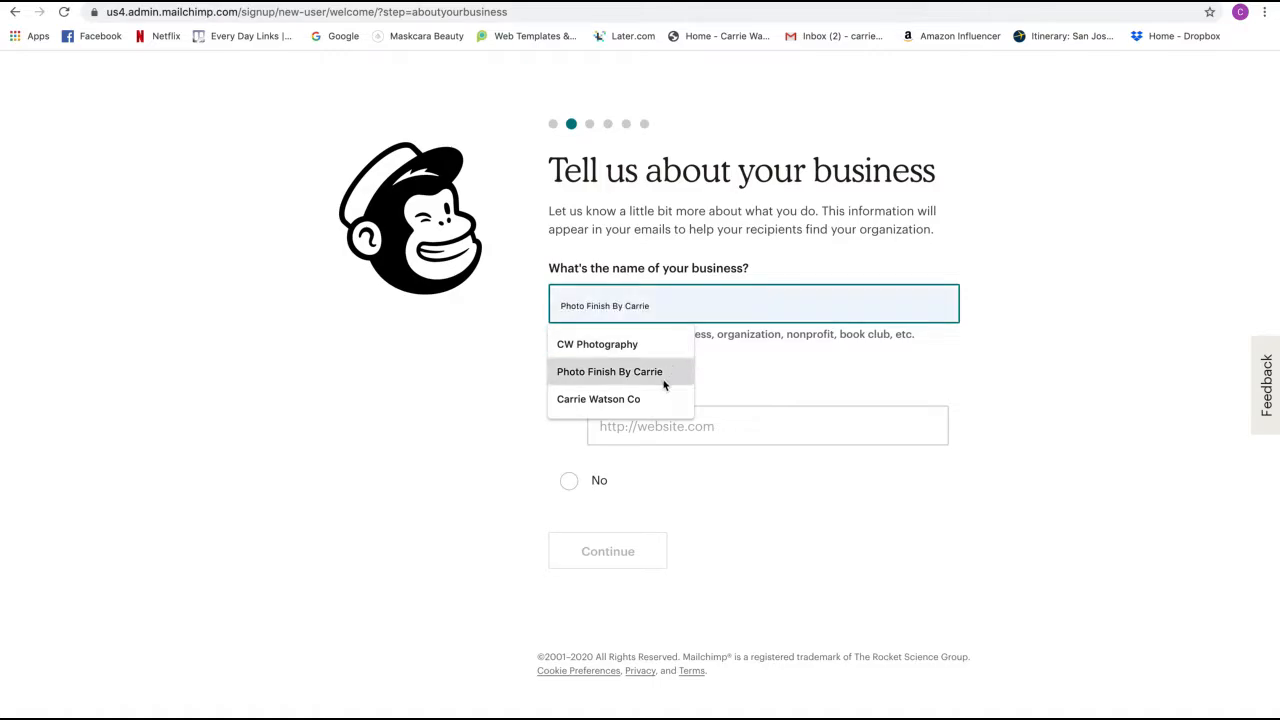
click(651, 398)
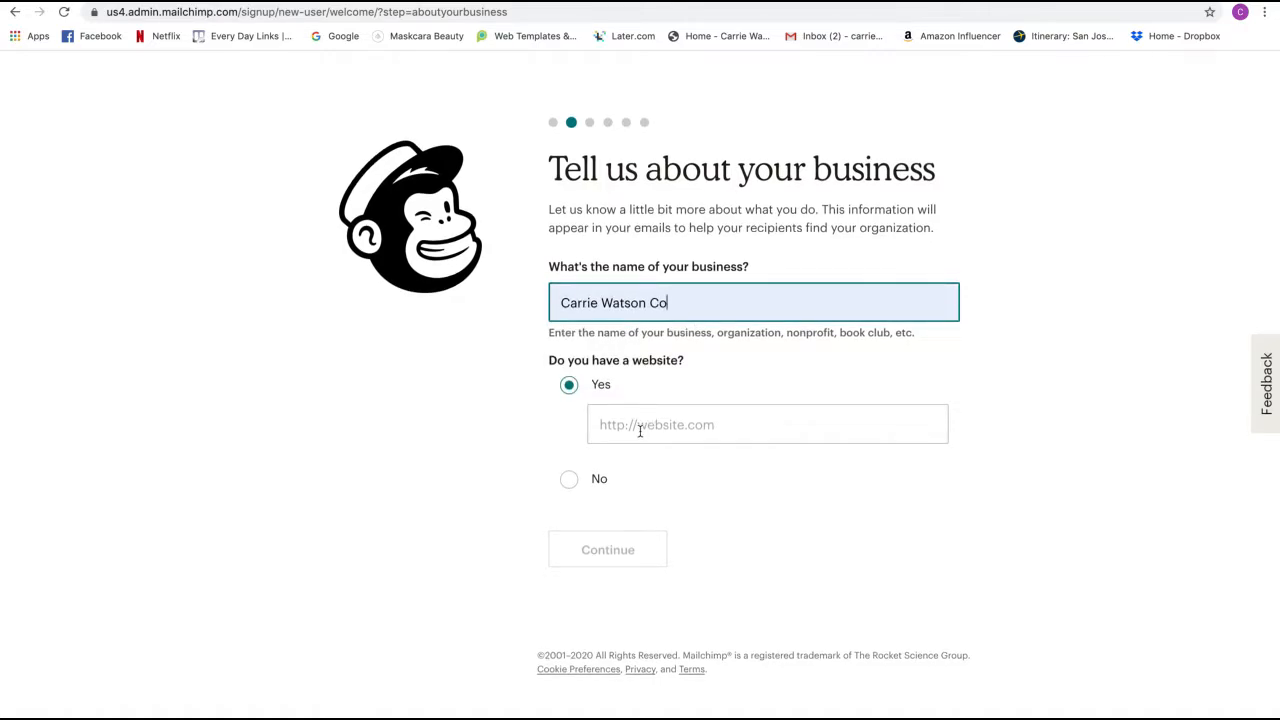
click(572, 481)
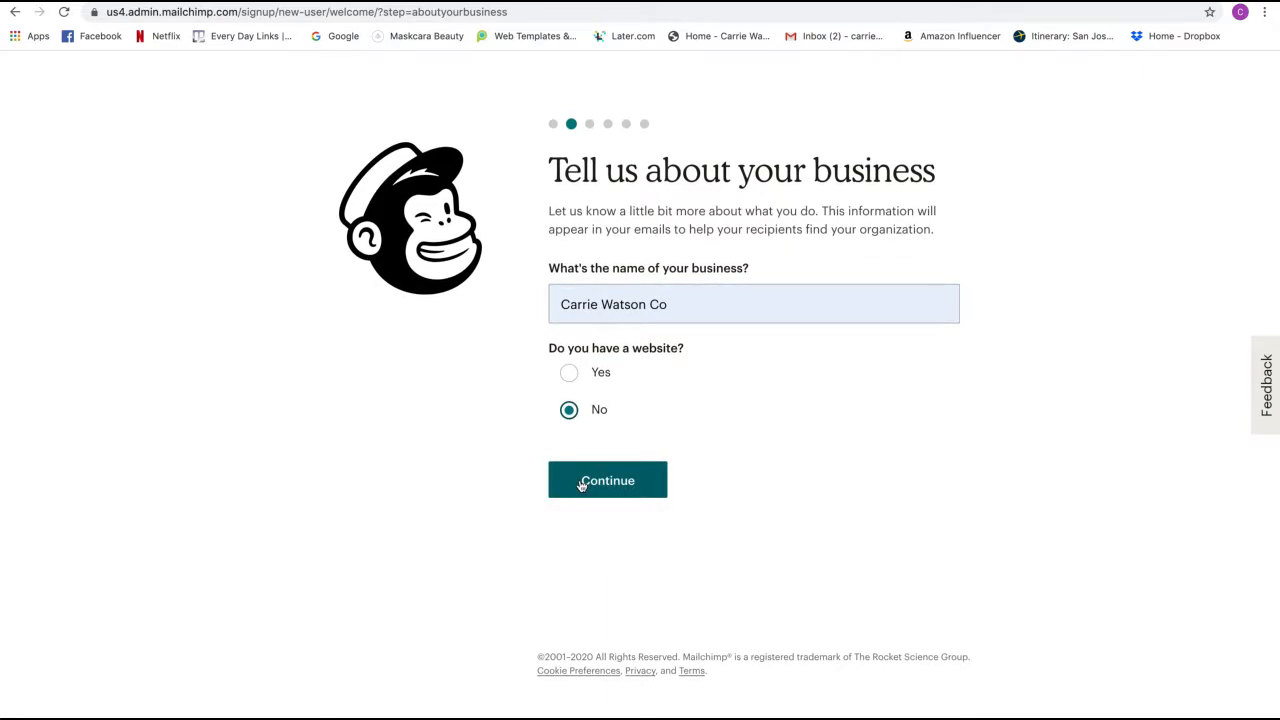
click(581, 484)
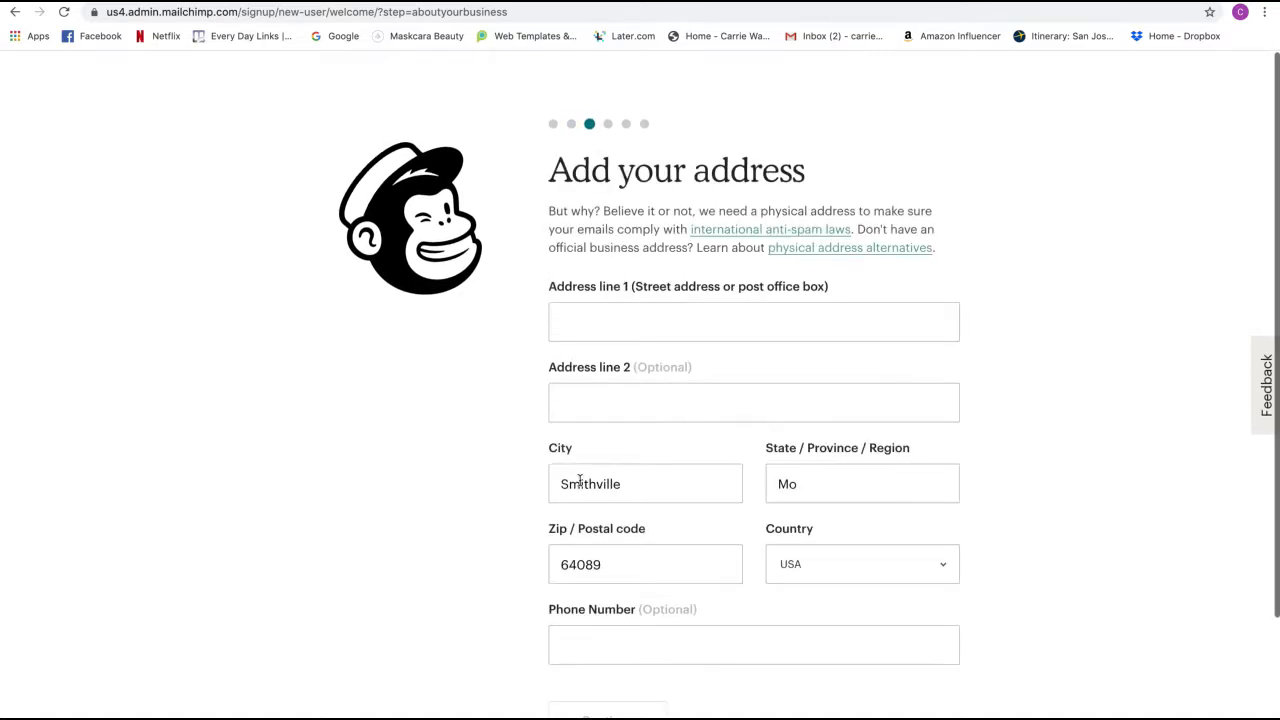
- Fill the business address from a saved address, decline phone calls, and submit
scroll(637, 320, down, 2)
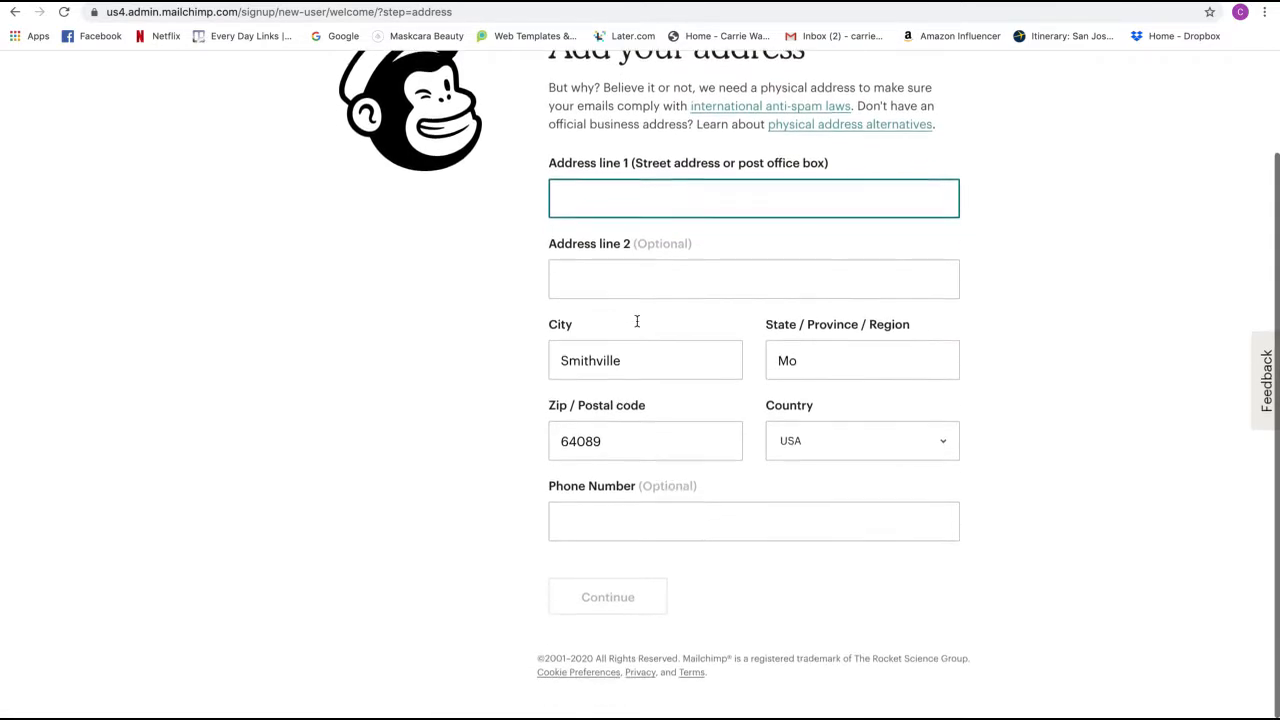
scroll(637, 320, up, 2)
click(637, 320)
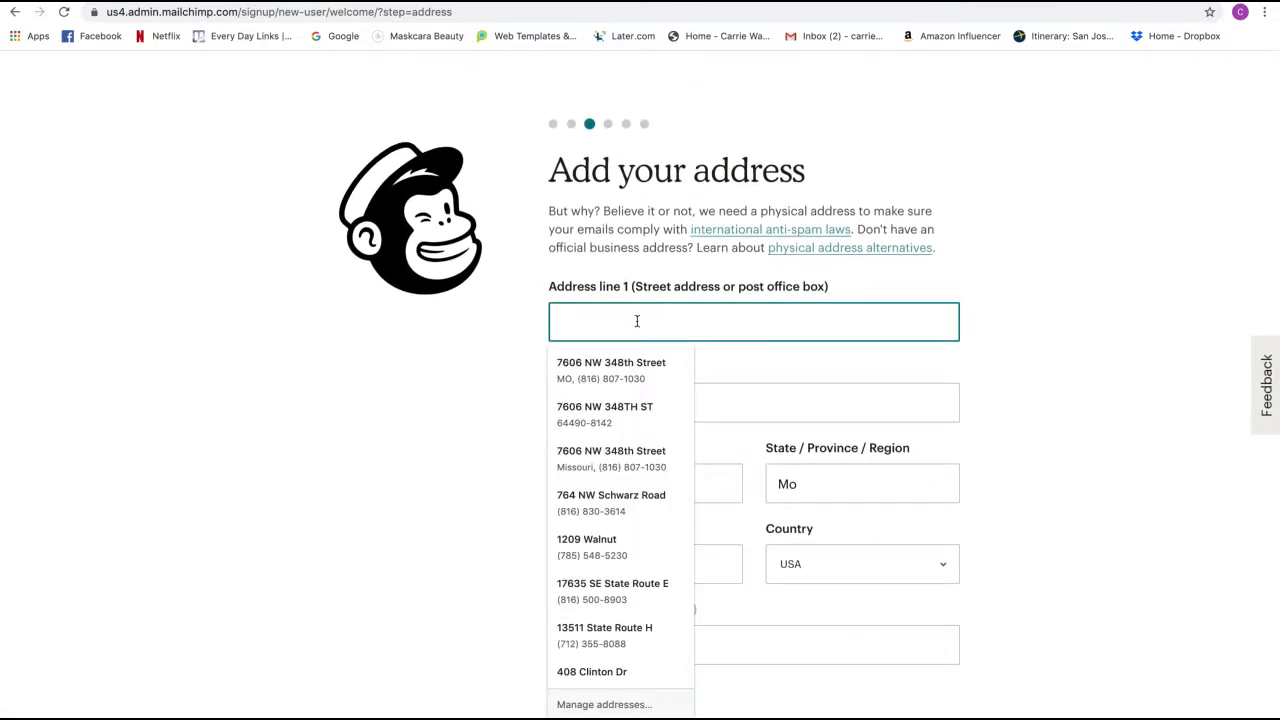
click(634, 370)
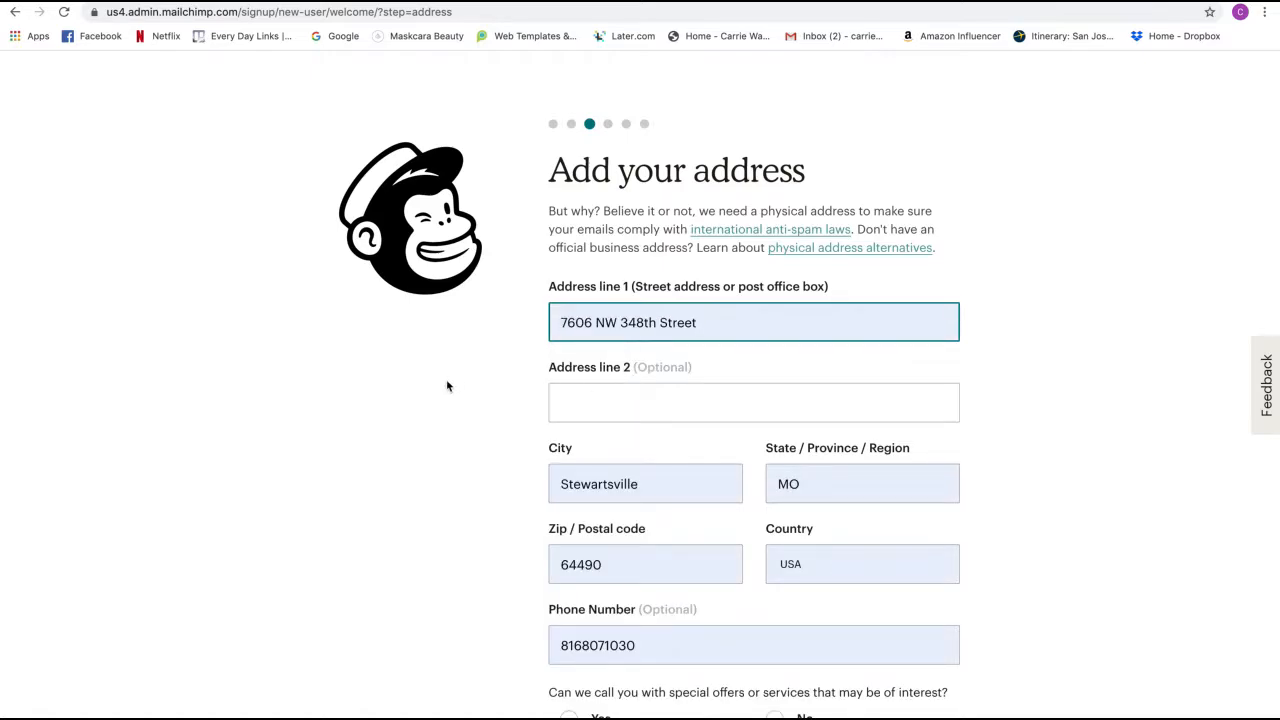
scroll(446, 380, down, 1)
scroll(446, 386, down, 2)
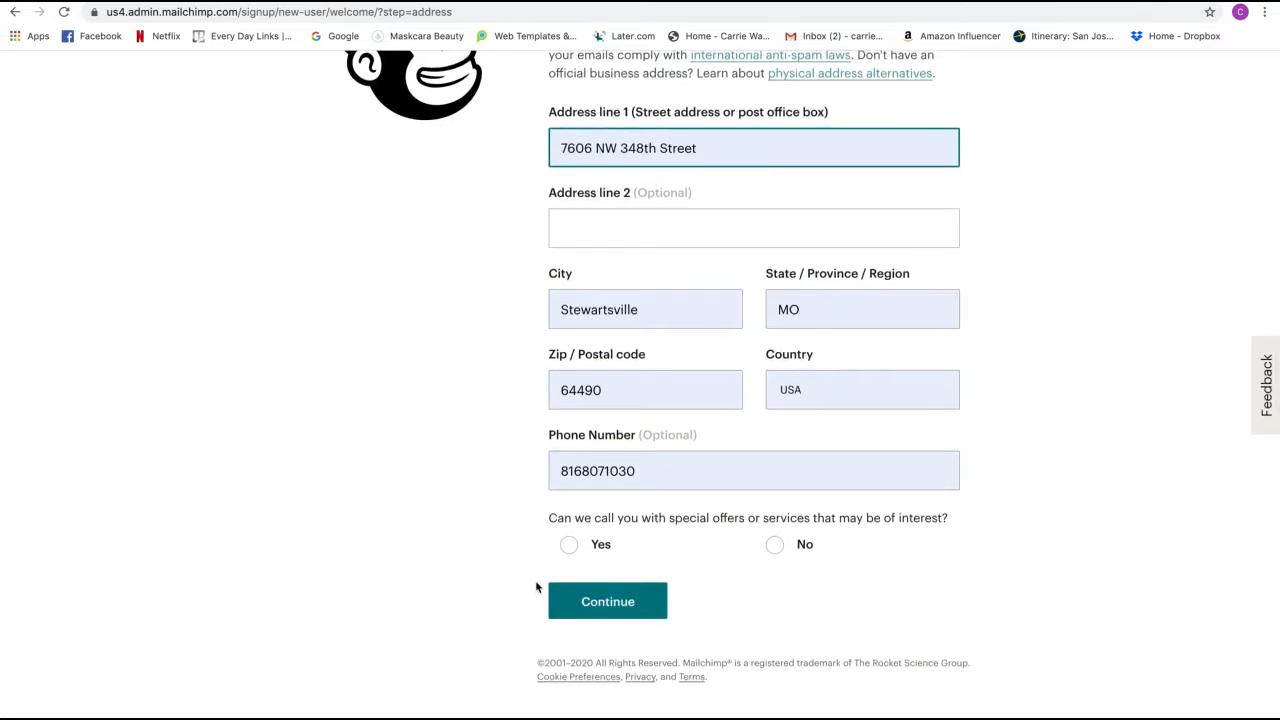
click(774, 544)
click(601, 611)
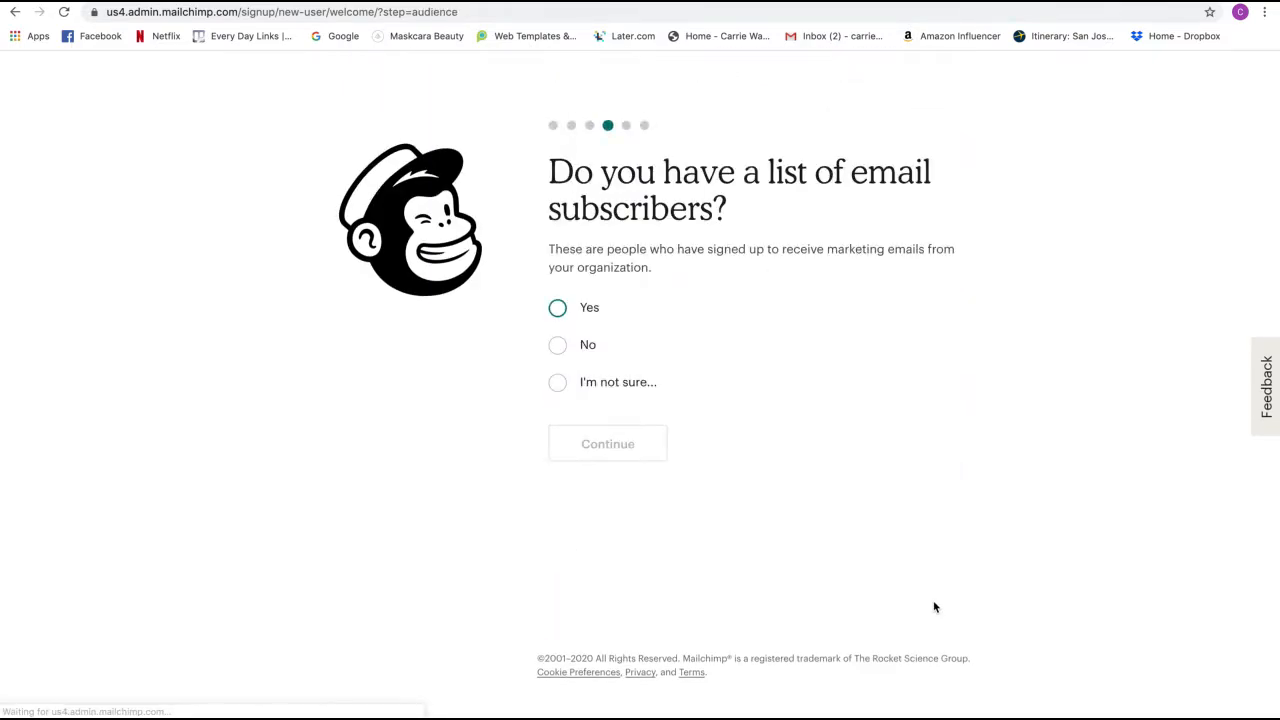
- Answer no subscriber list, skip social accounts and the marketing path, and finish setup
click(559, 345)
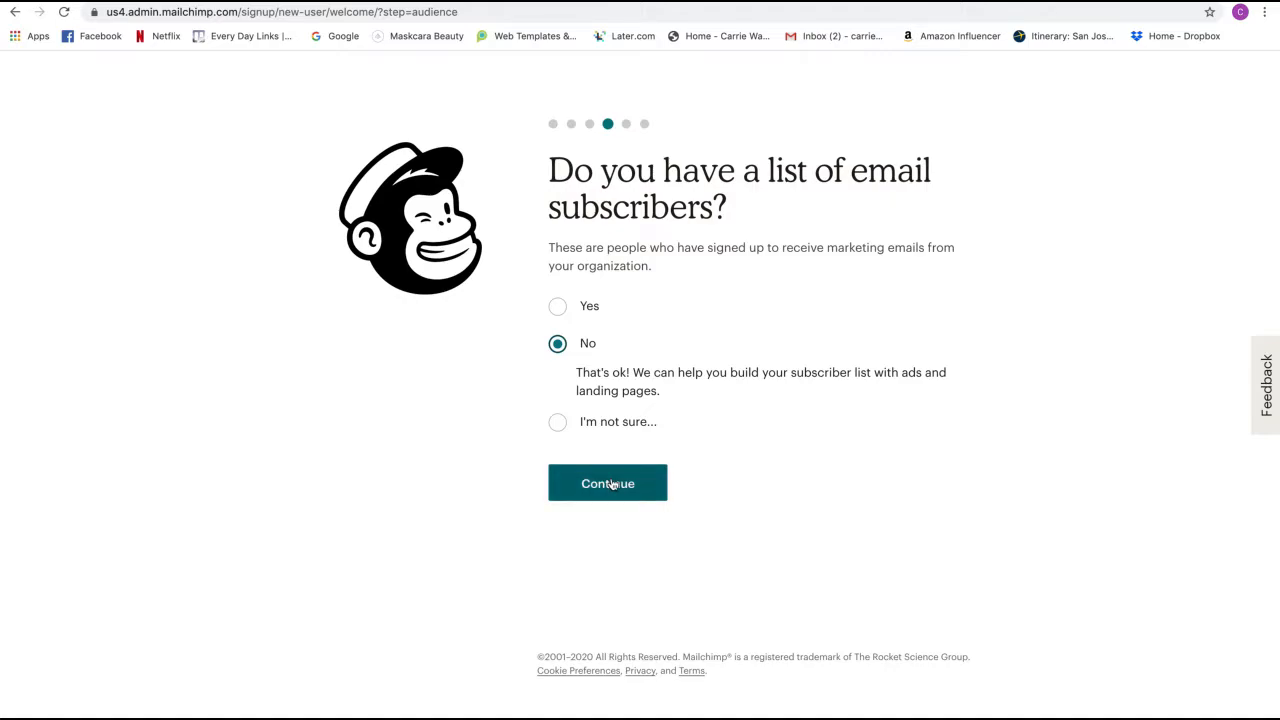
click(613, 484)
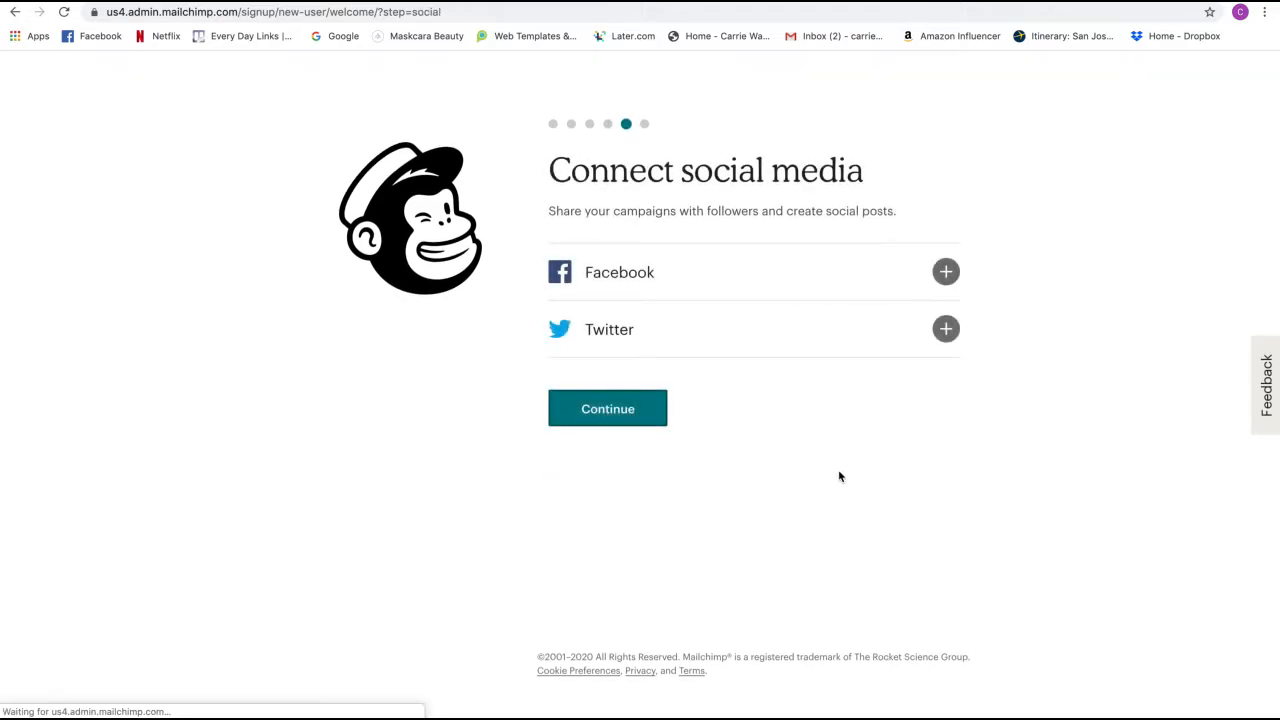
click(618, 407)
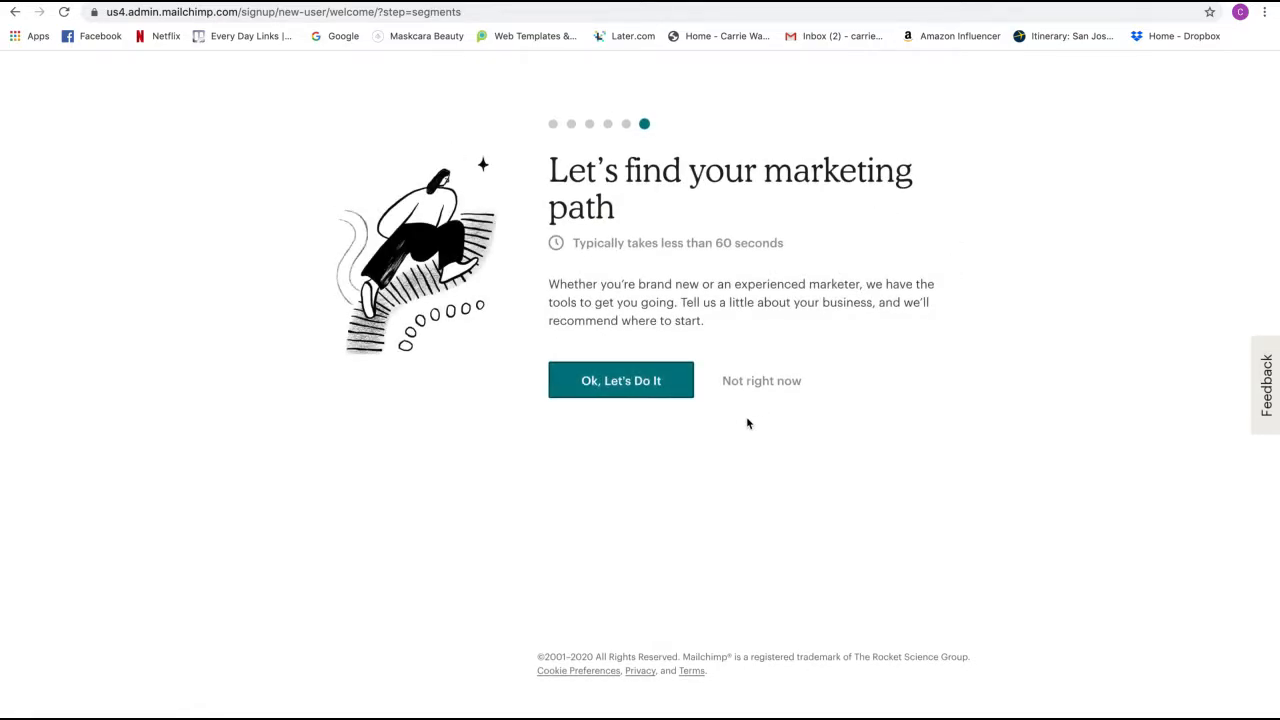
click(739, 385)
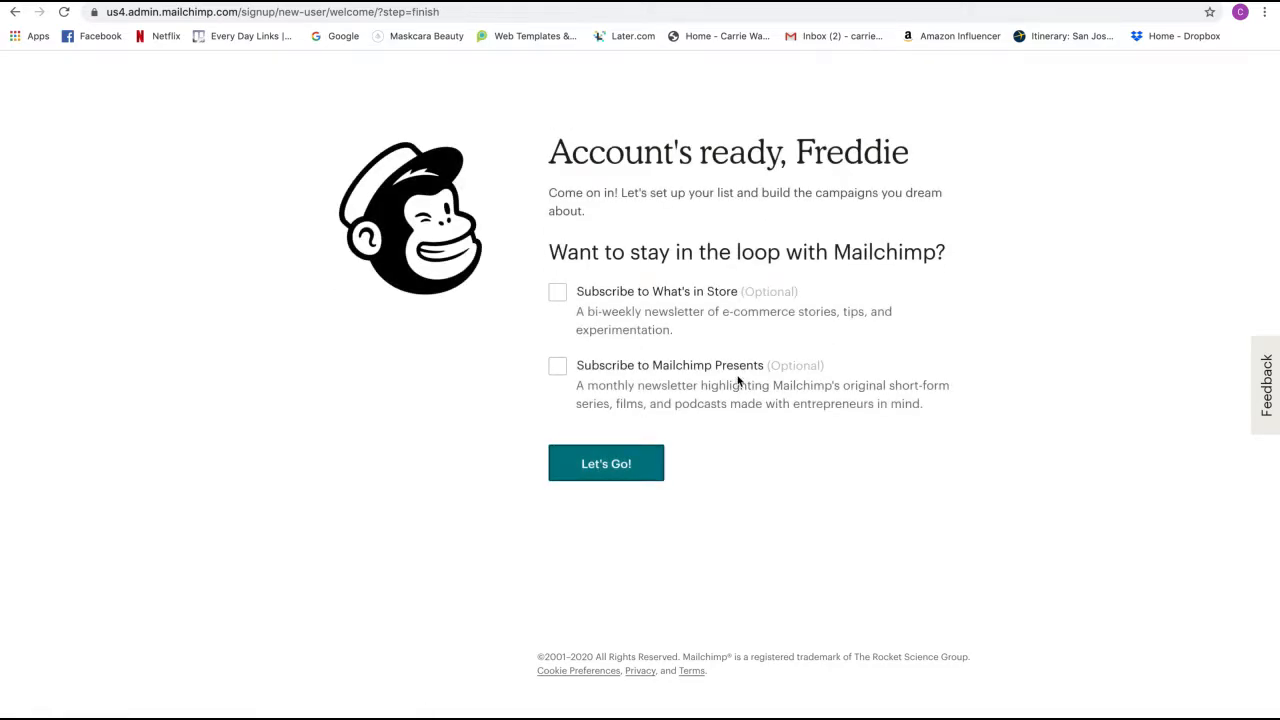
click(618, 484)
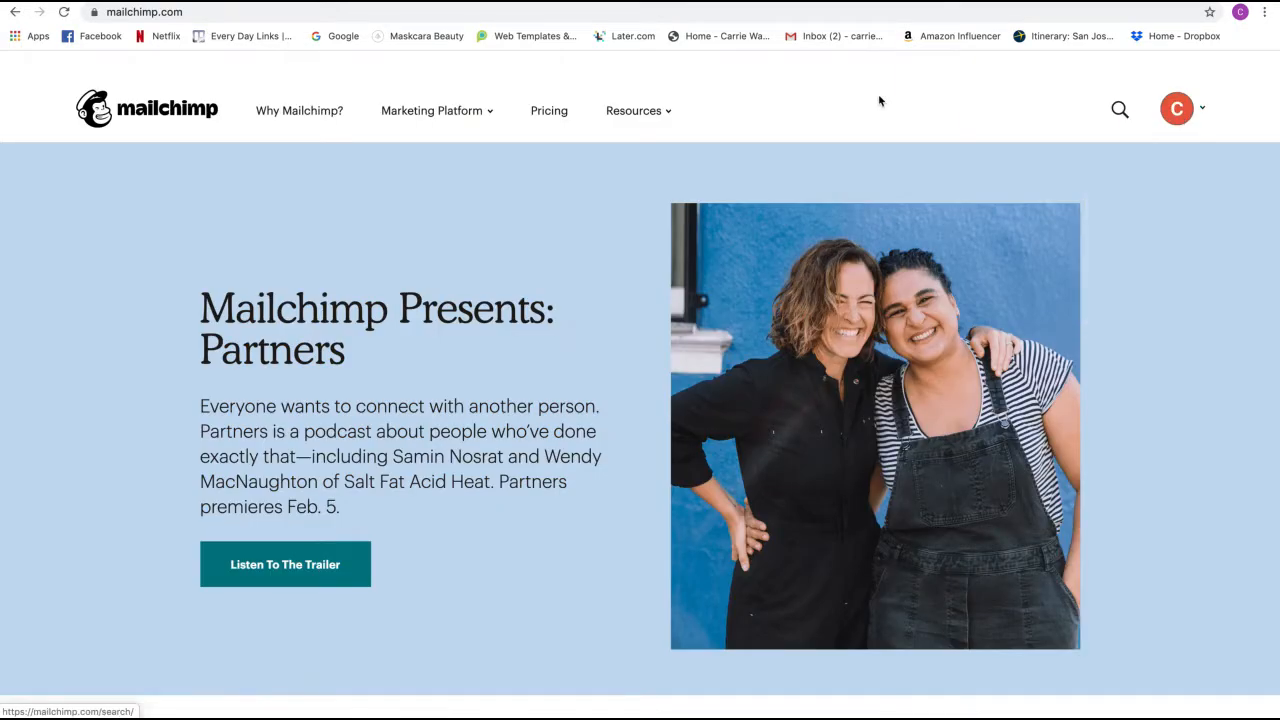
- Open the account avatar menu on the signed-in Mailchimp homepage
scroll(879, 101, down, 1)
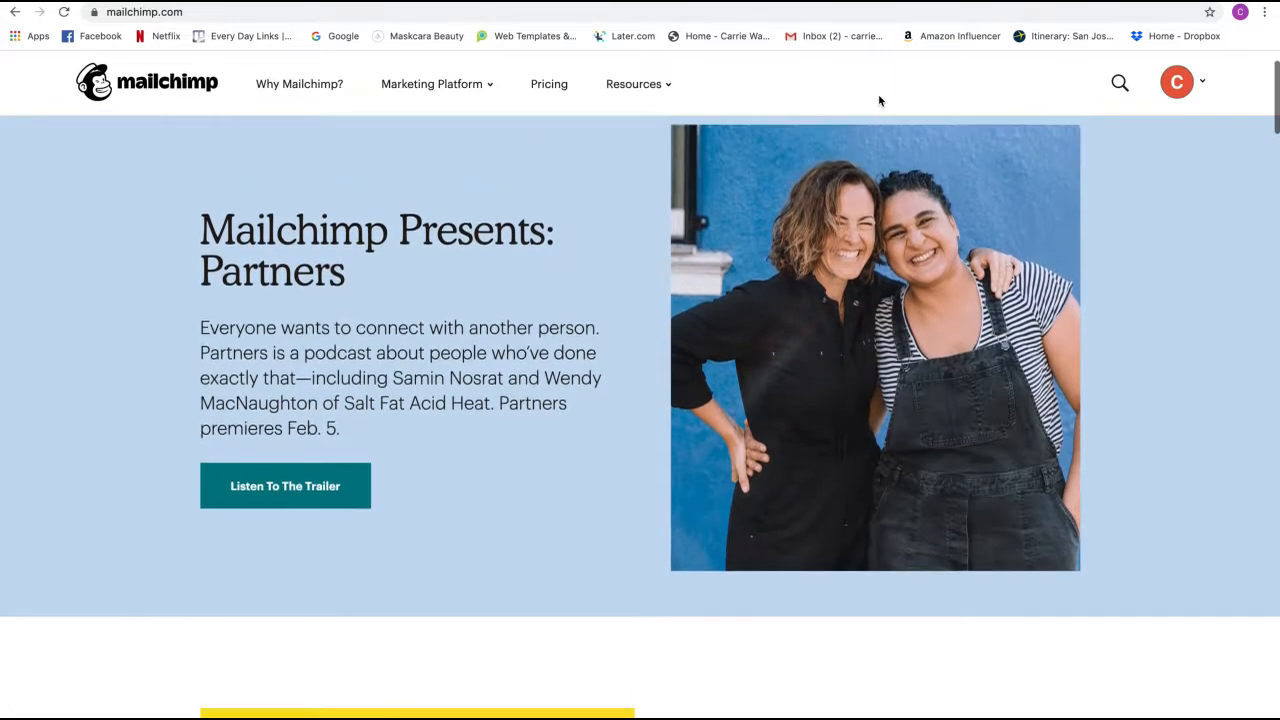
scroll(879, 101, up, 1)
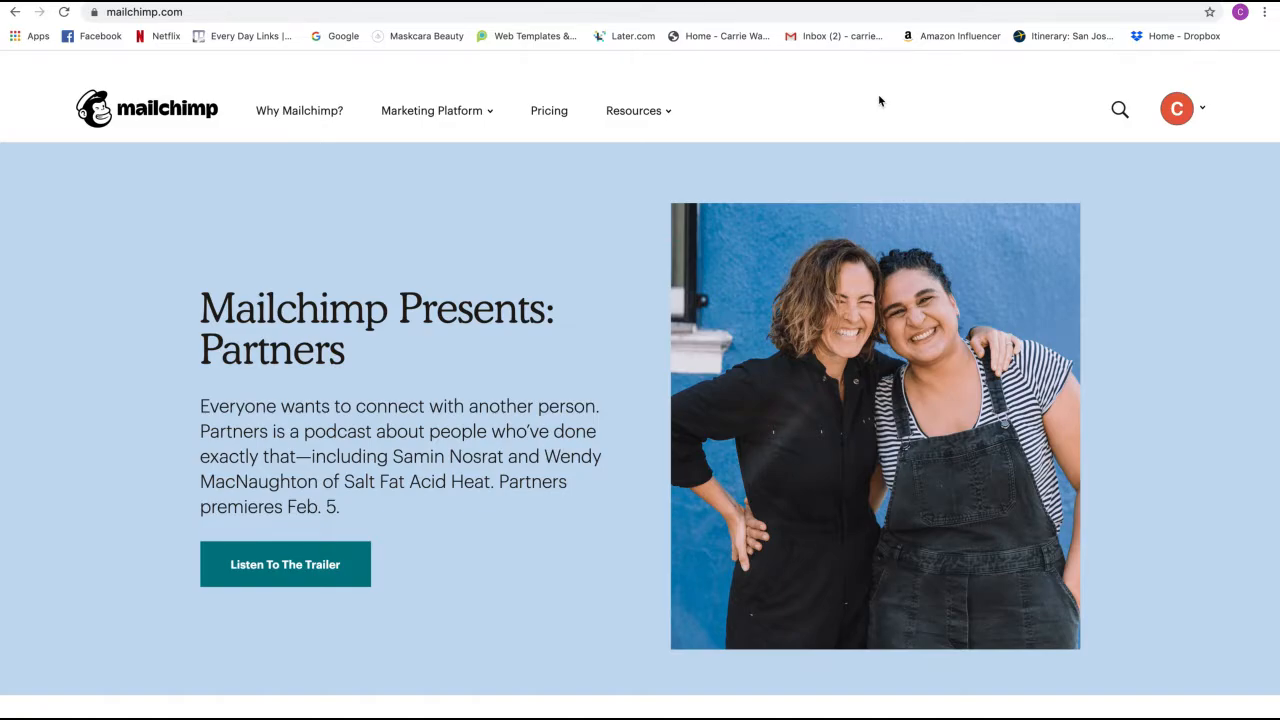
click(1187, 114)
- Go to the Campaigns overview page from the Marketing Platform menu
mouse_move(469, 114)
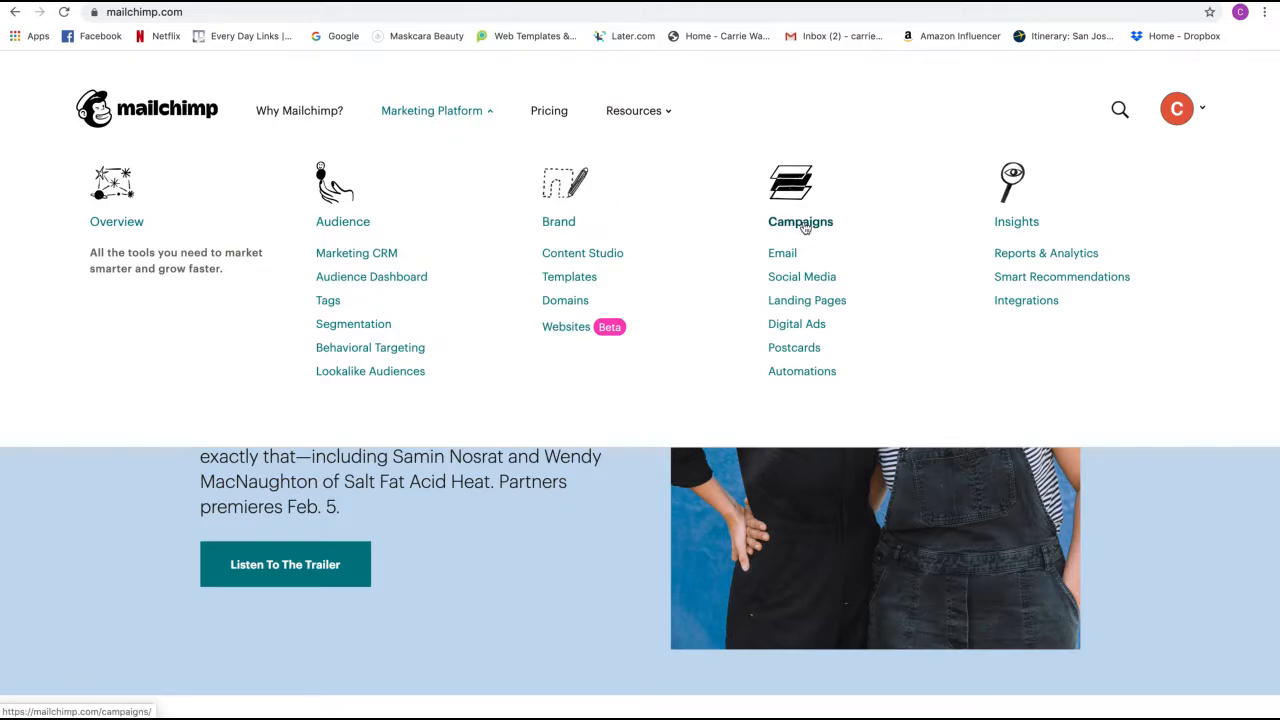
click(805, 224)
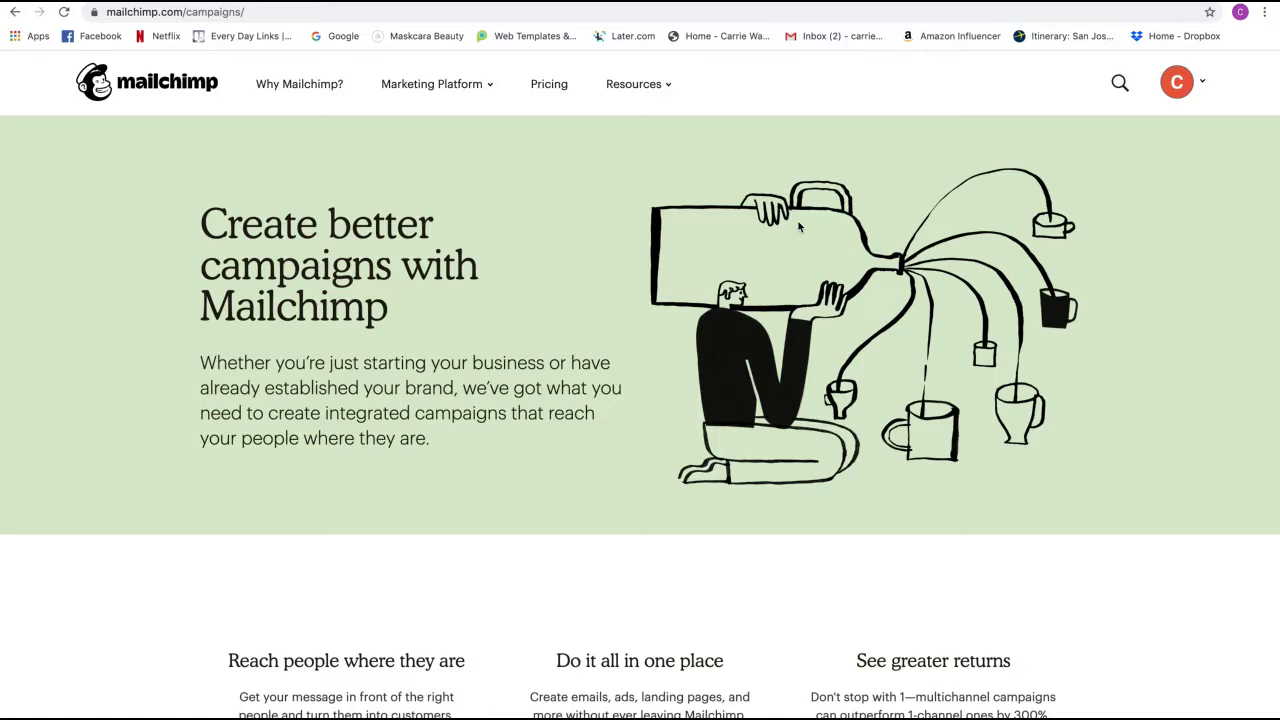
scroll(799, 227, down, 1)
scroll(799, 227, up, 1)
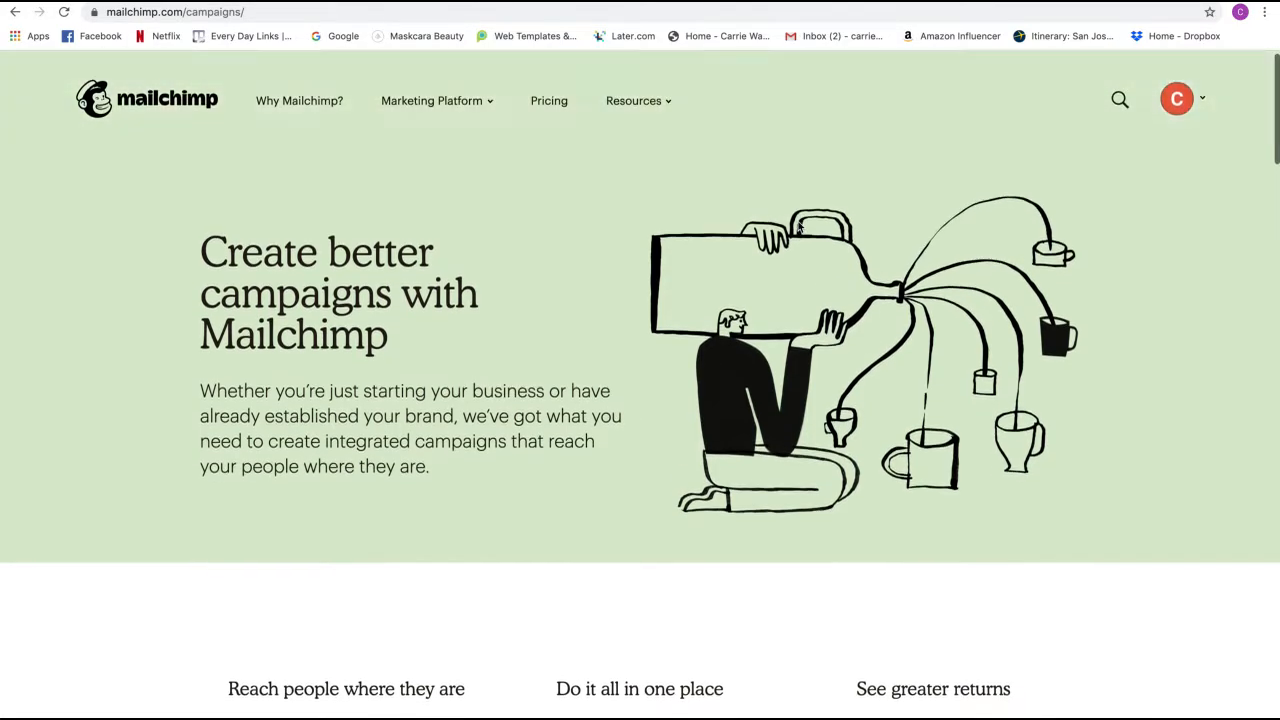
scroll(795, 230, down, 1)
scroll(795, 230, down, 5)
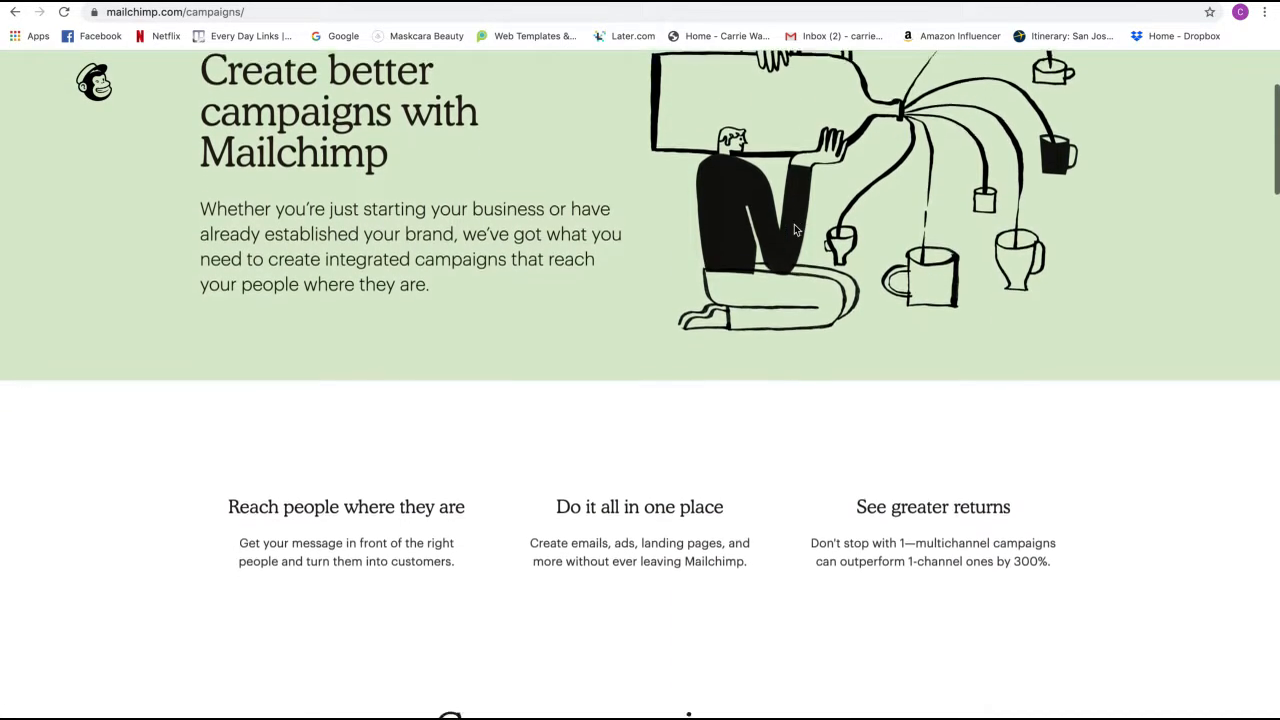
scroll(795, 230, down, 2)
scroll(785, 230, down, 3)
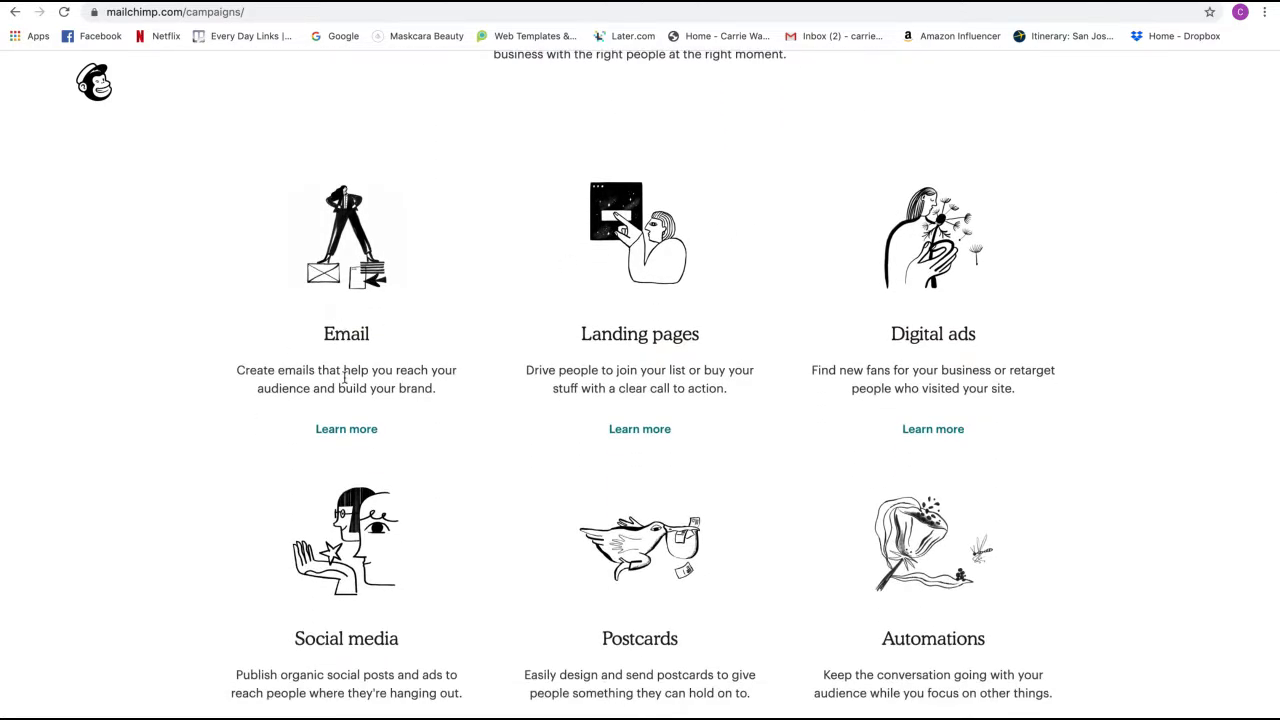
- Open the Email feature page and start sending a new email
click(340, 431)
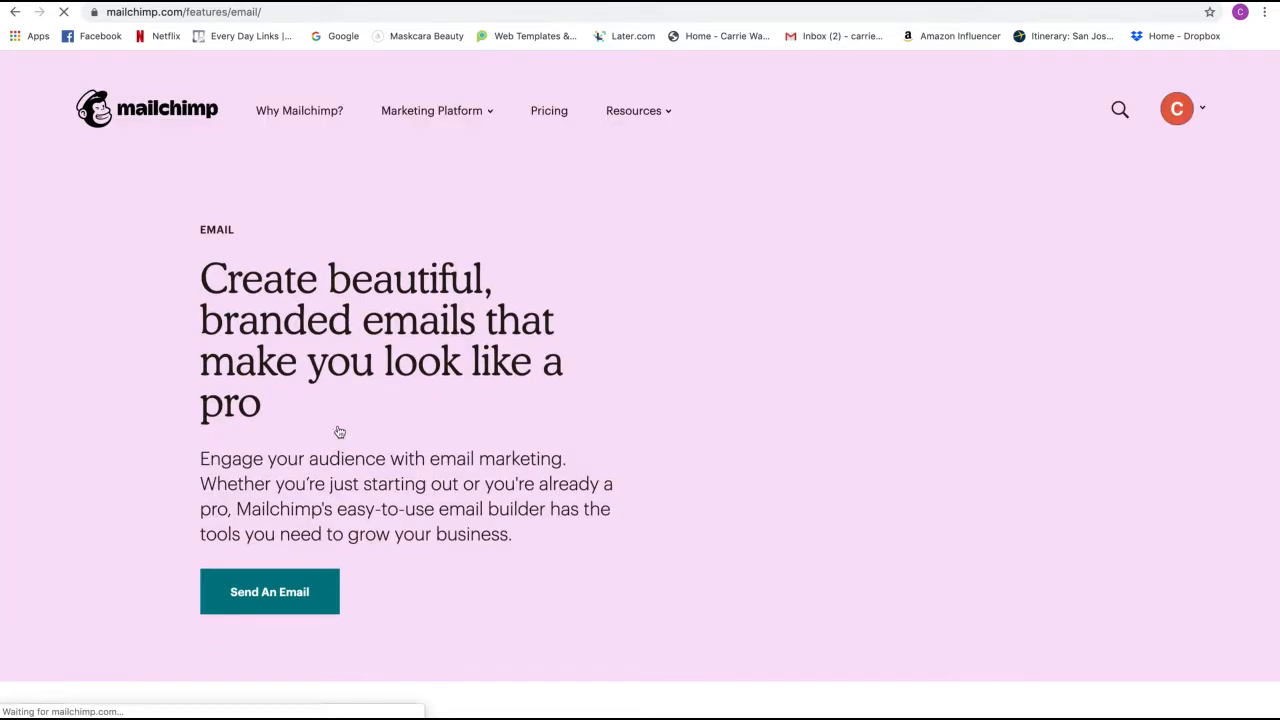
scroll(343, 430, down, 1)
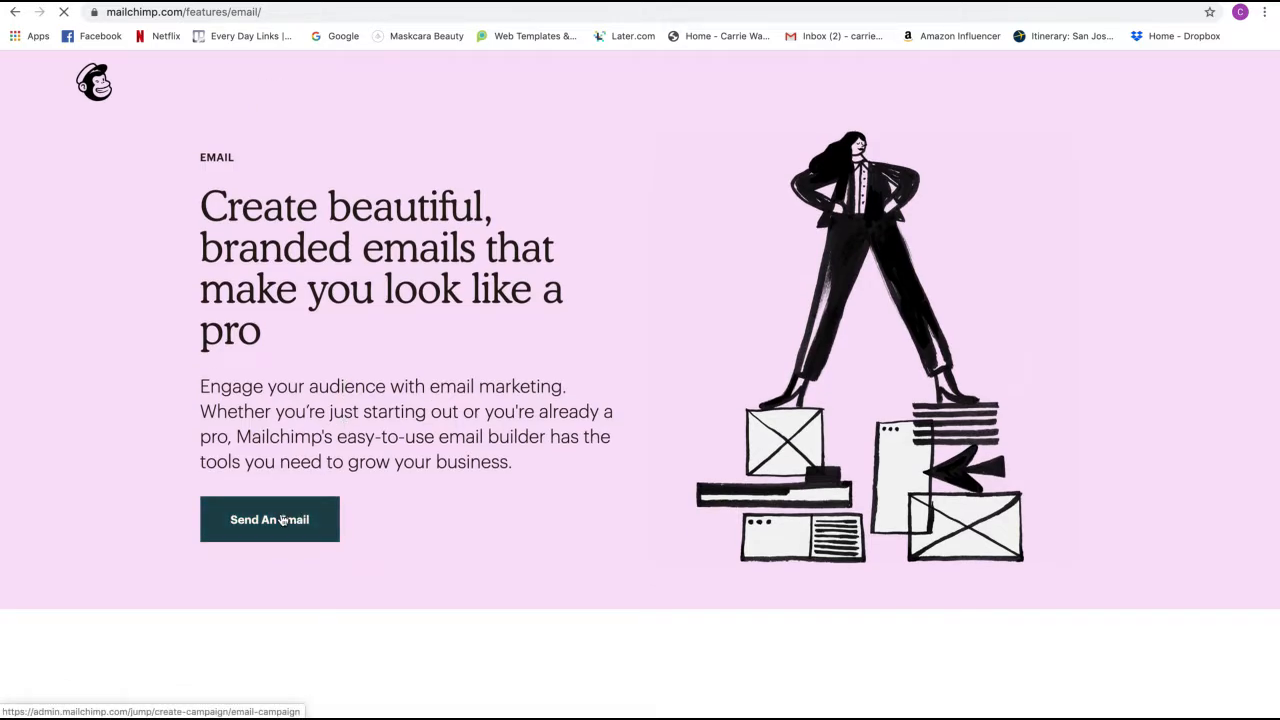
click(283, 520)
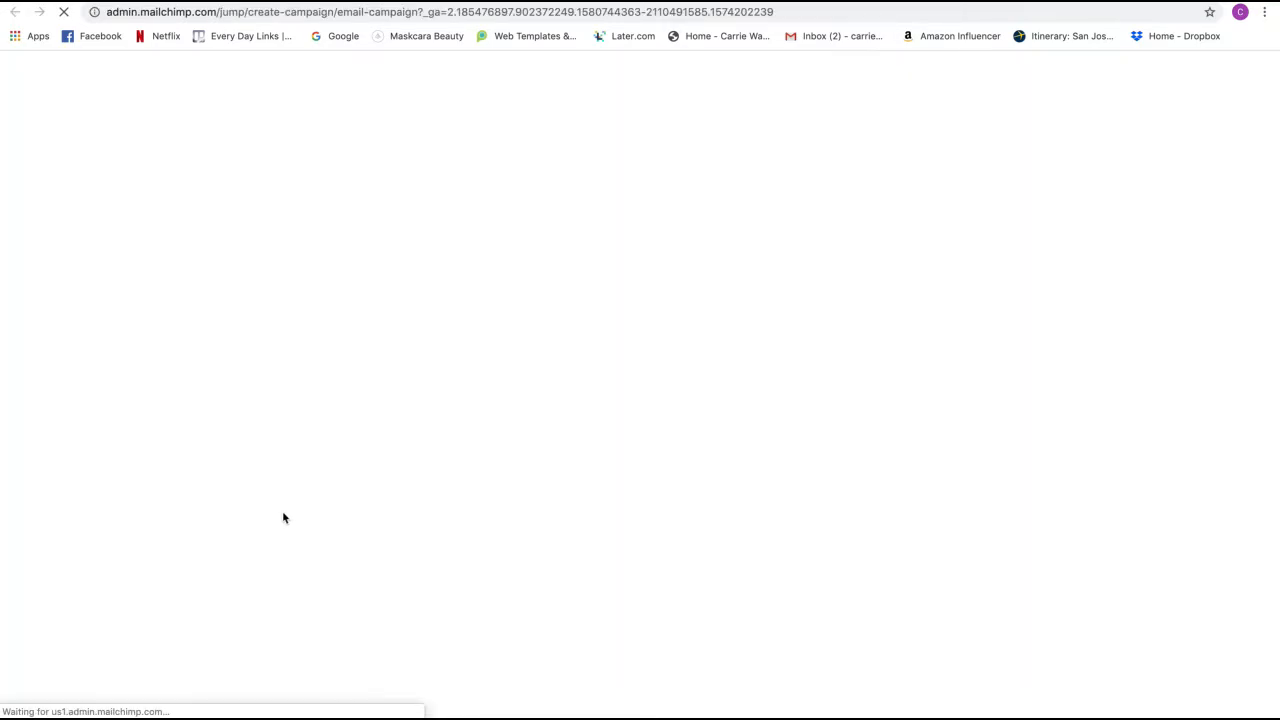
- Create the campaign named 'Color Match Response - Basic Response'
click(508, 391)
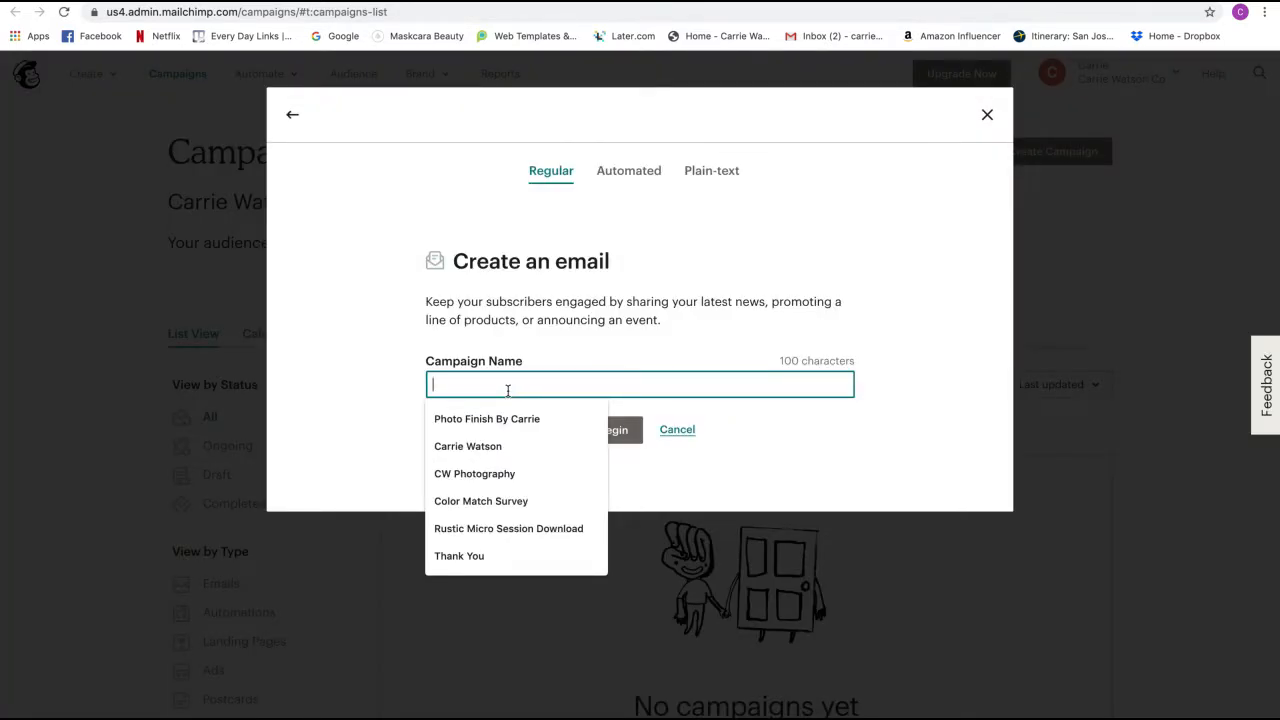
text(Color)
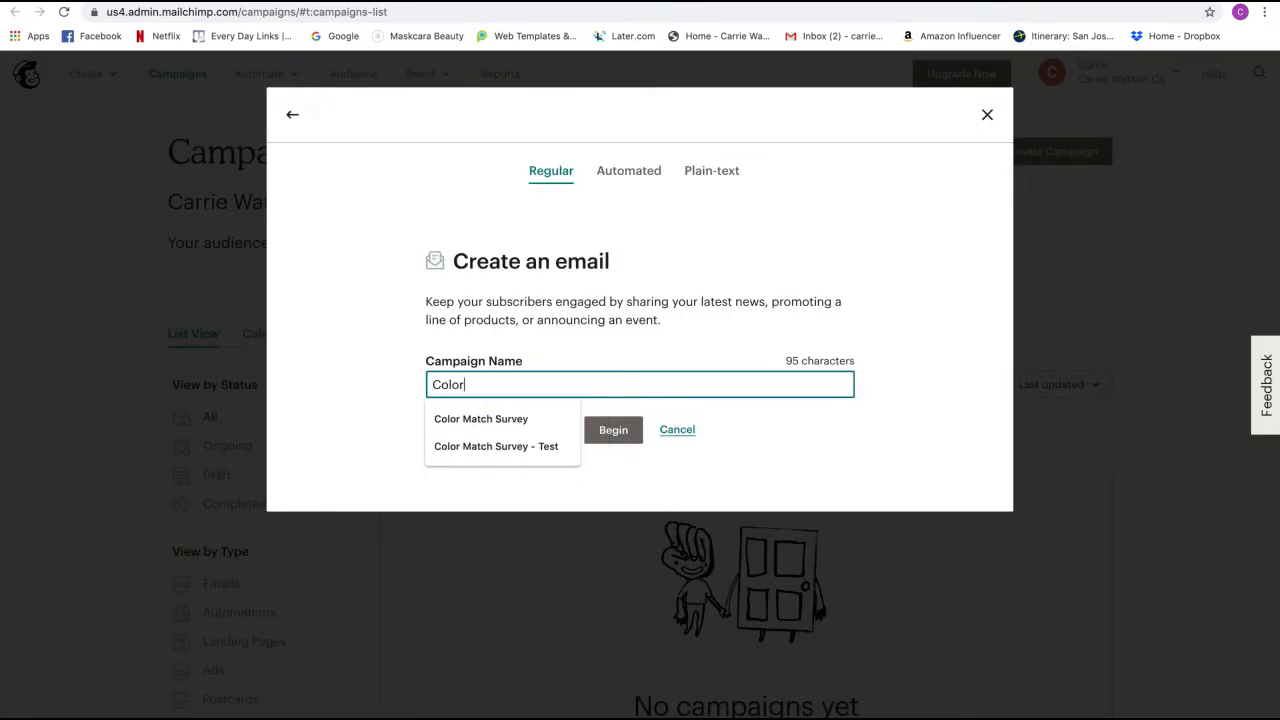
text( Match Response - Basic Response)
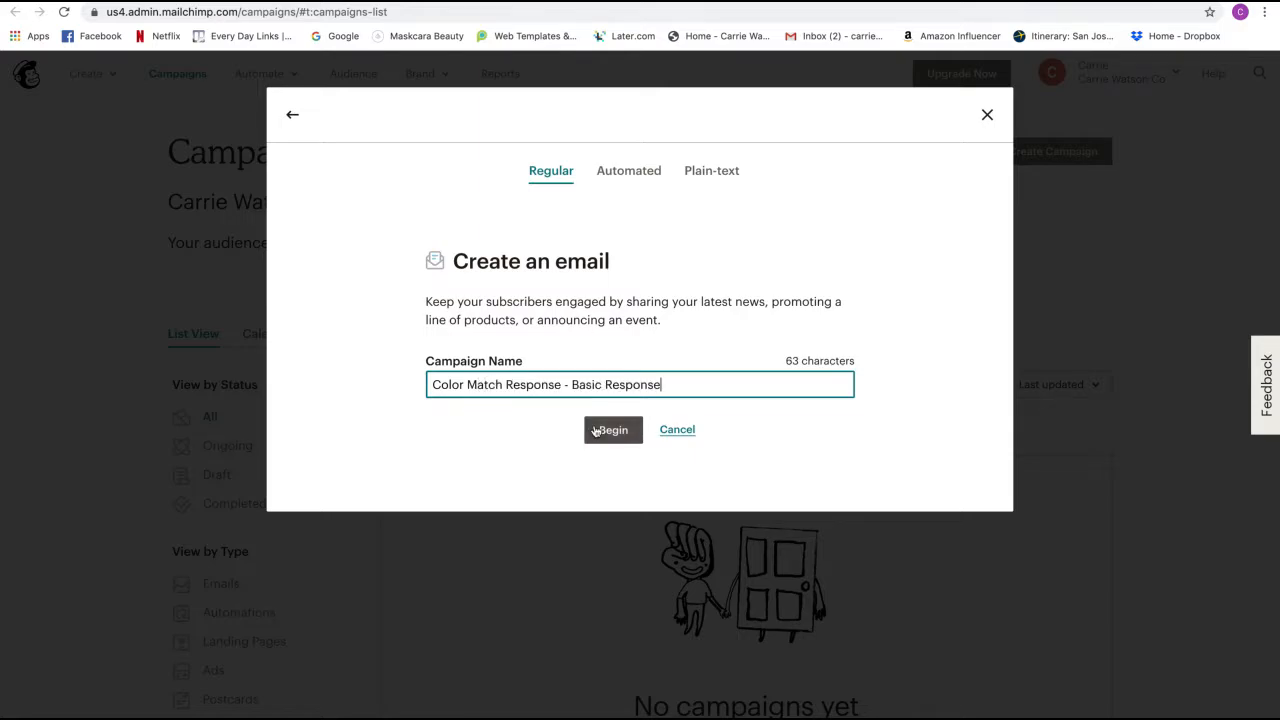
click(596, 430)
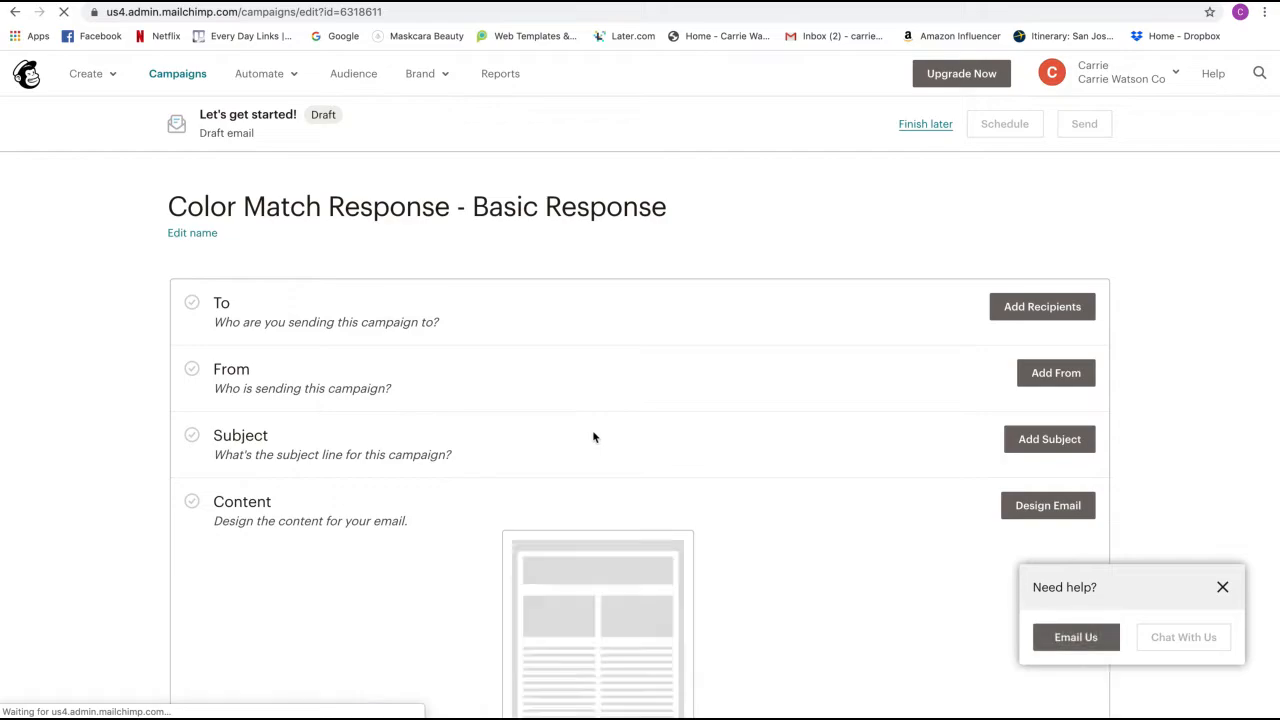
scroll(602, 437, down, 2)
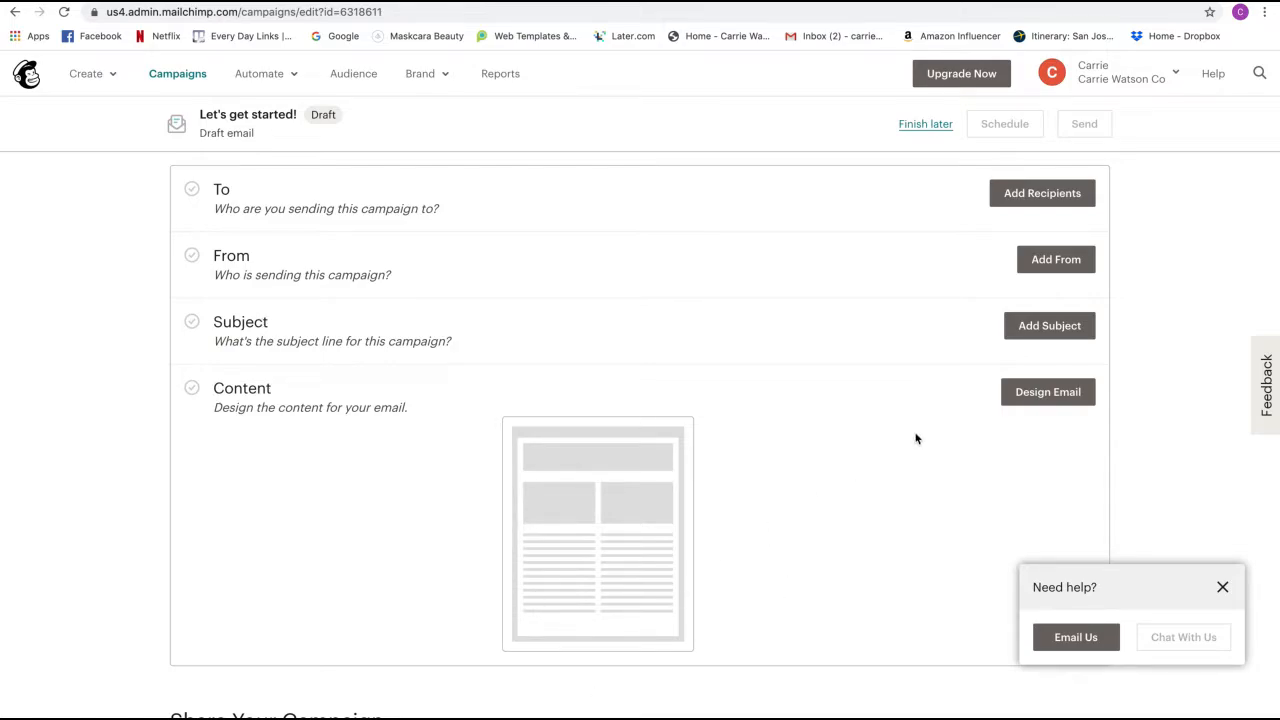
- Design the email using the 1 Column - Full Width basic layout
click(1060, 403)
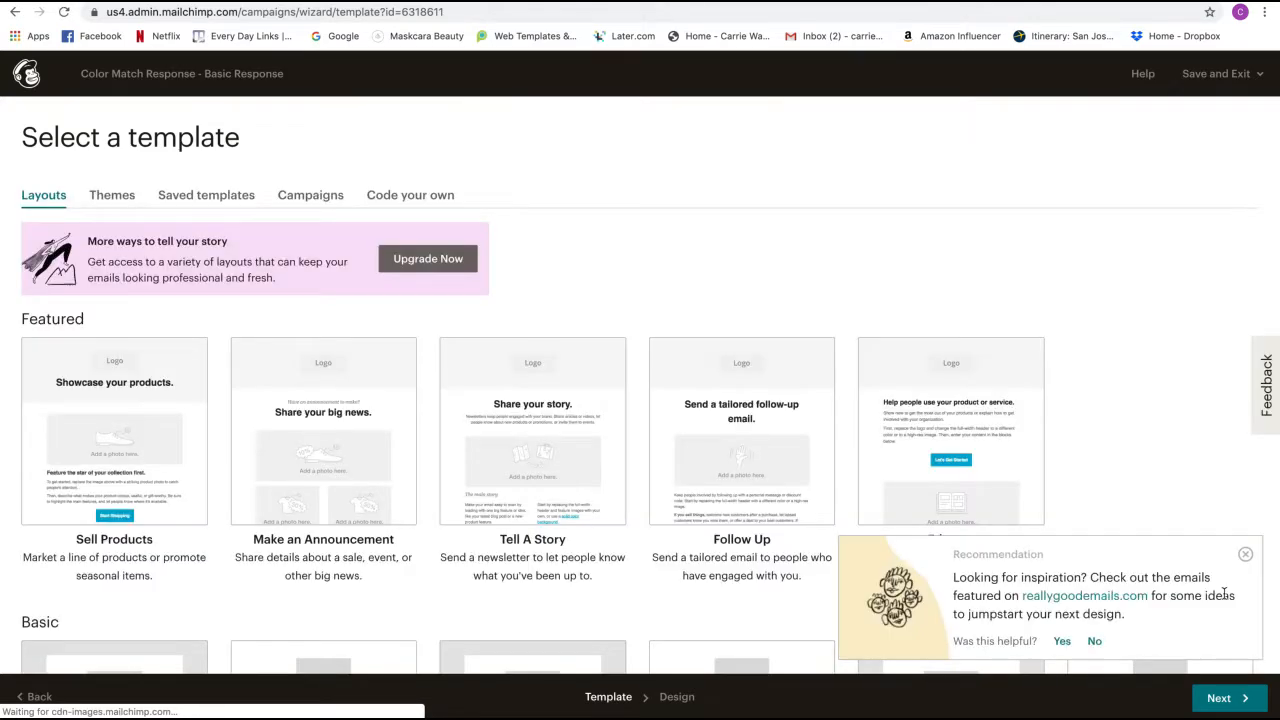
scroll(640, 280, down, 5)
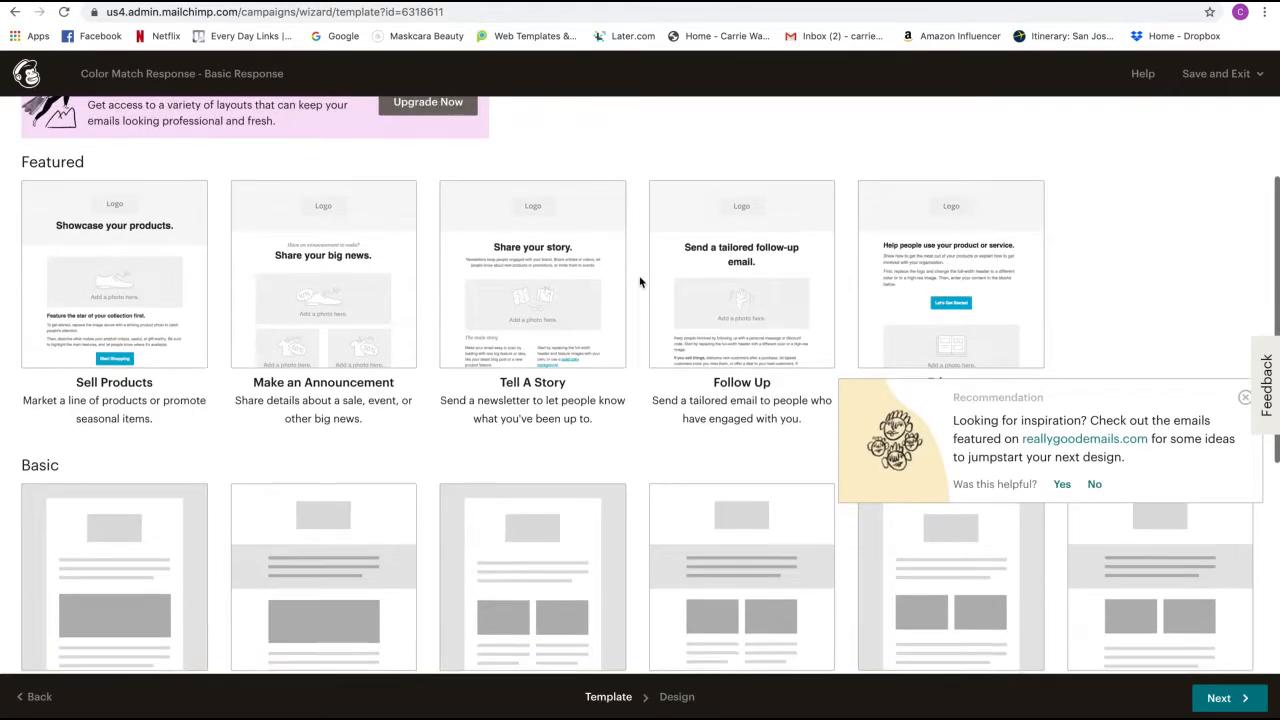
scroll(640, 281, down, 1)
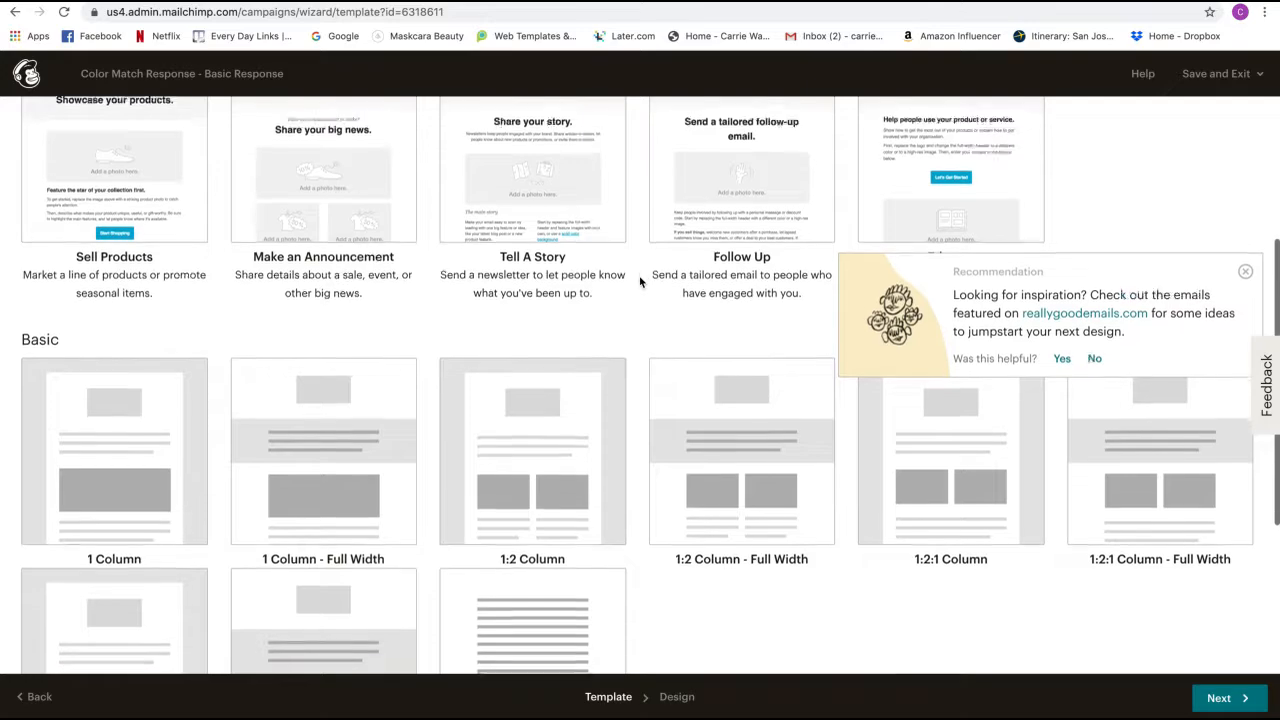
click(338, 428)
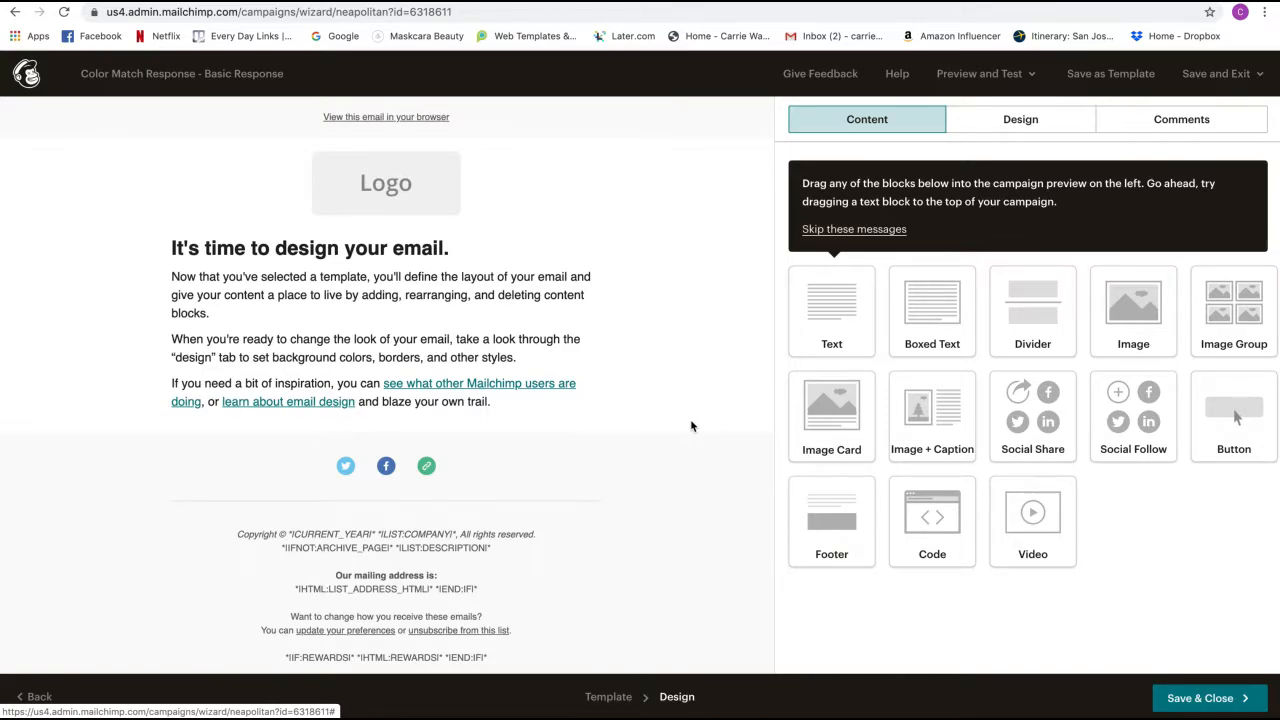
- Delete the headline, logo, social icons, footer and view-in-browser blocks, confirming each
mouse_move(422, 272)
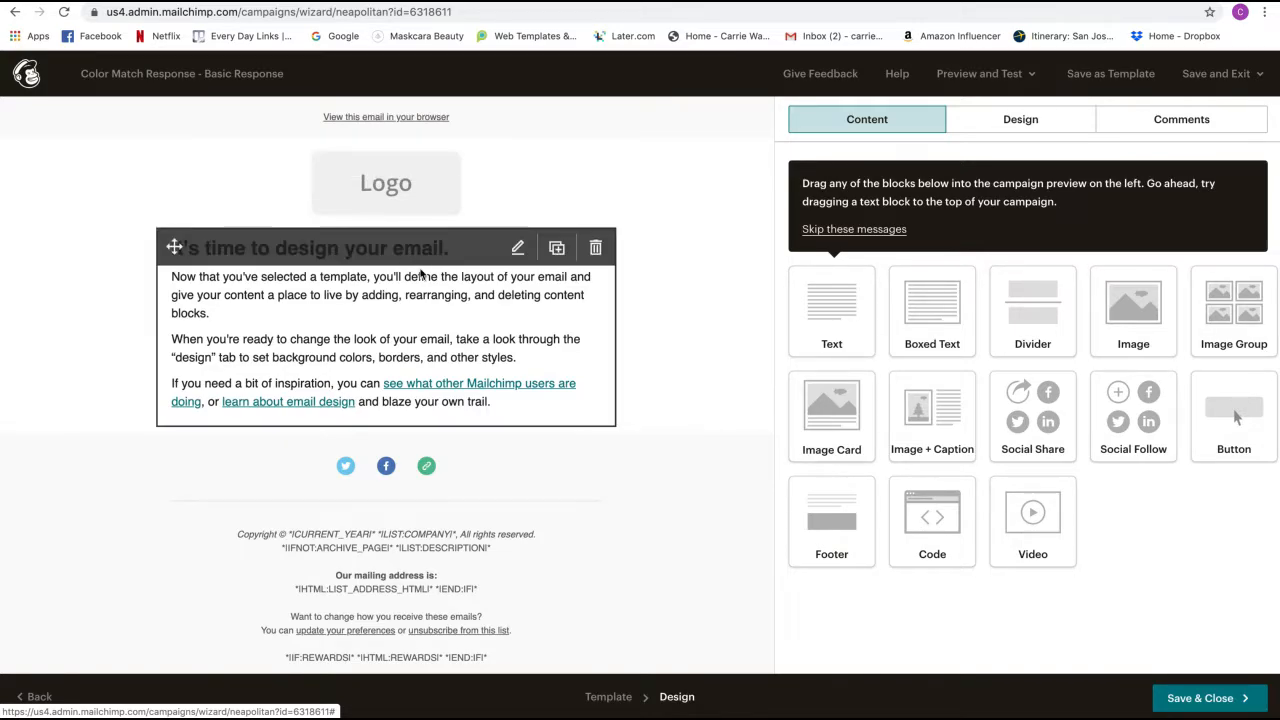
click(595, 250)
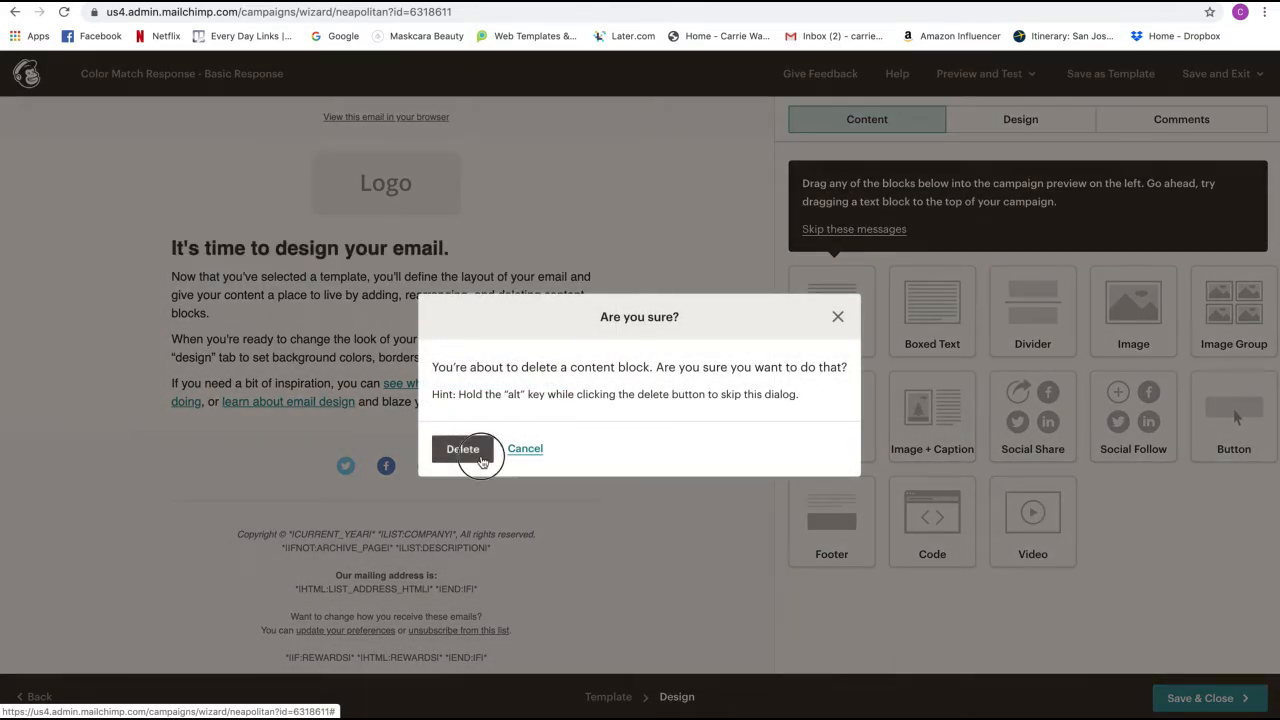
click(481, 456)
click(594, 165)
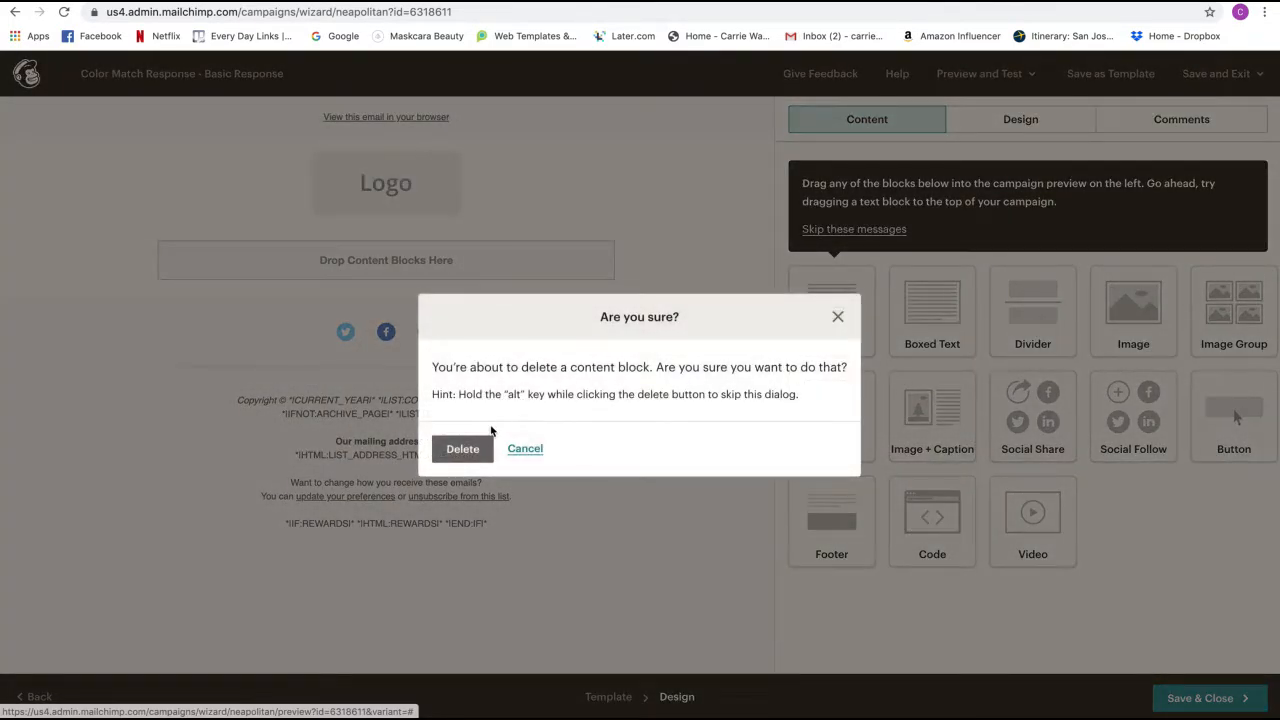
click(460, 449)
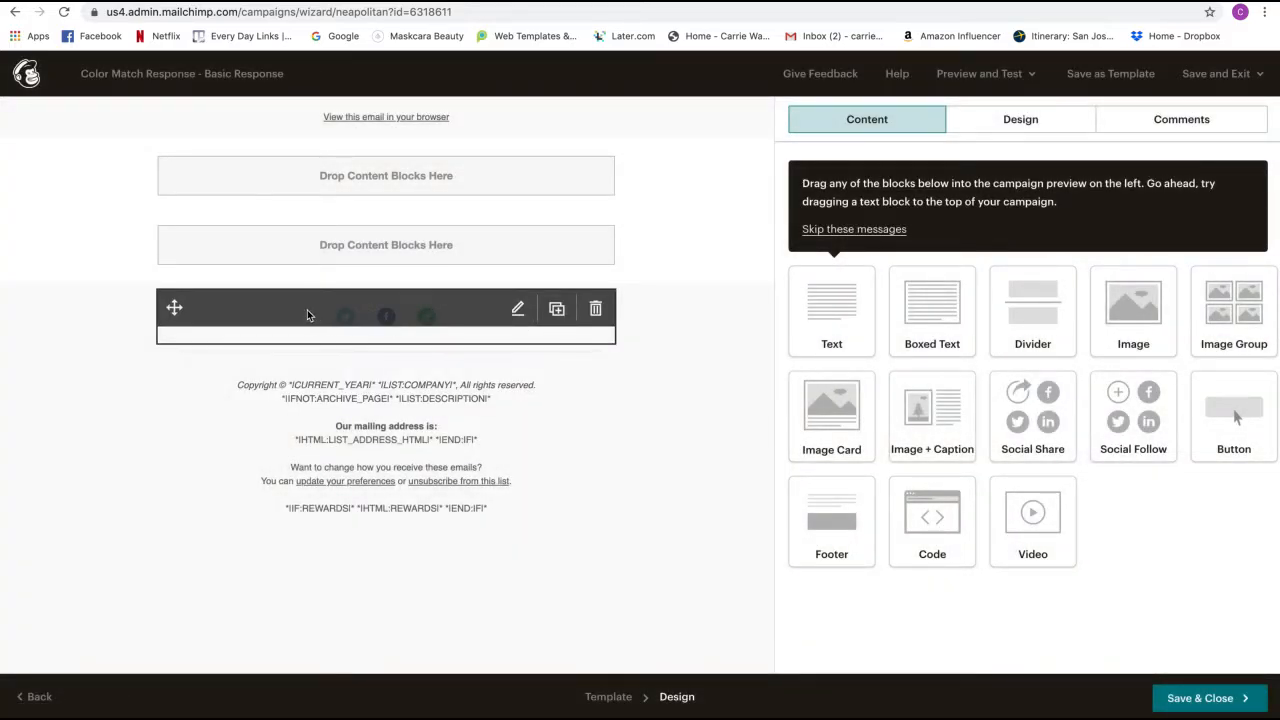
click(595, 309)
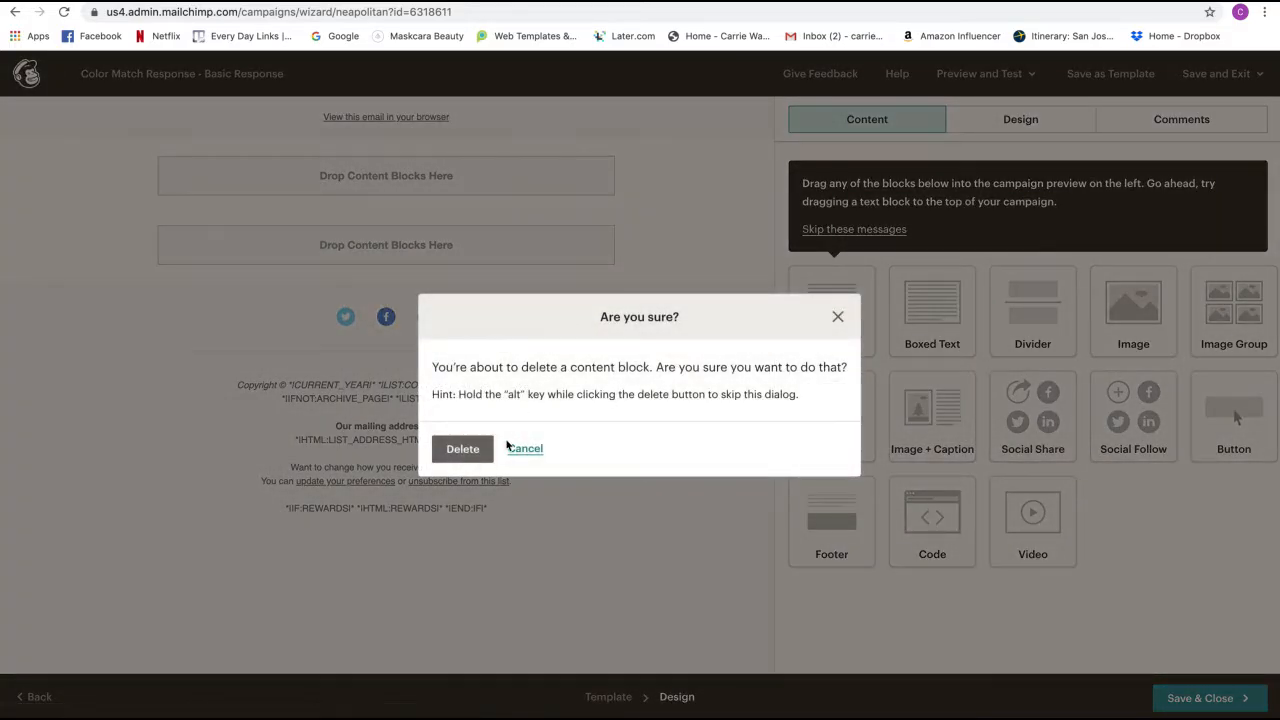
click(460, 449)
click(596, 339)
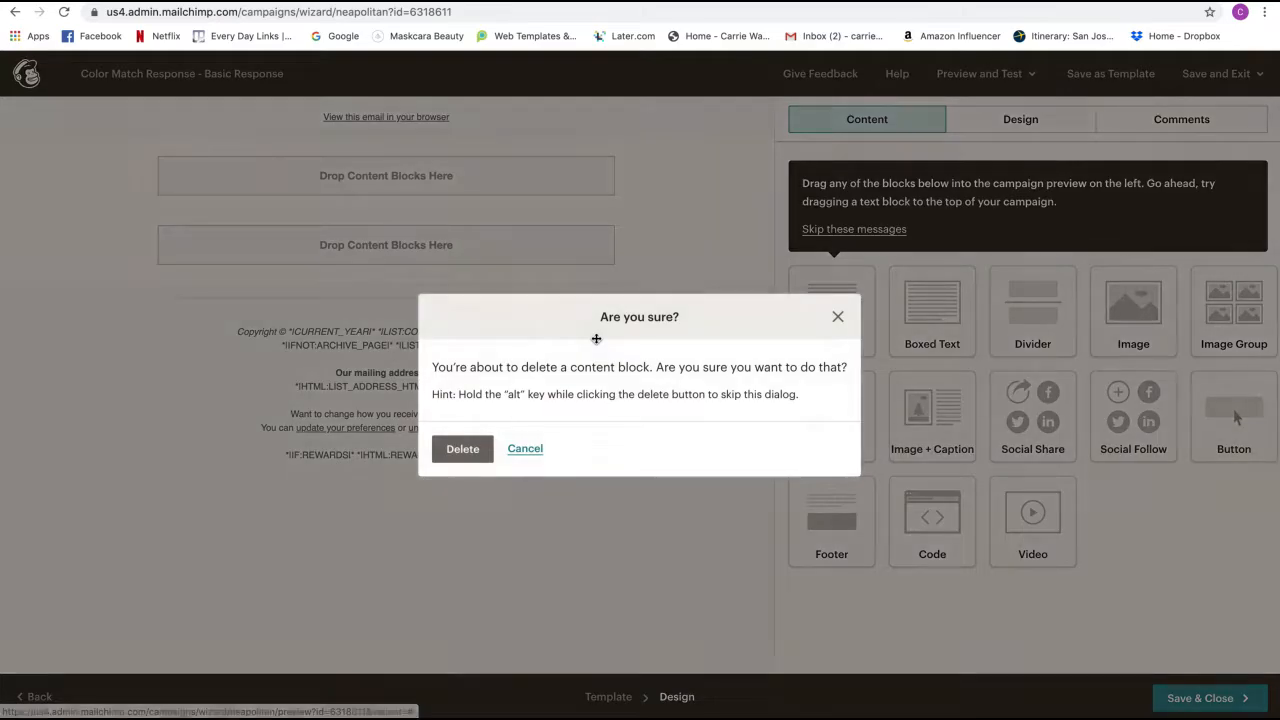
click(458, 449)
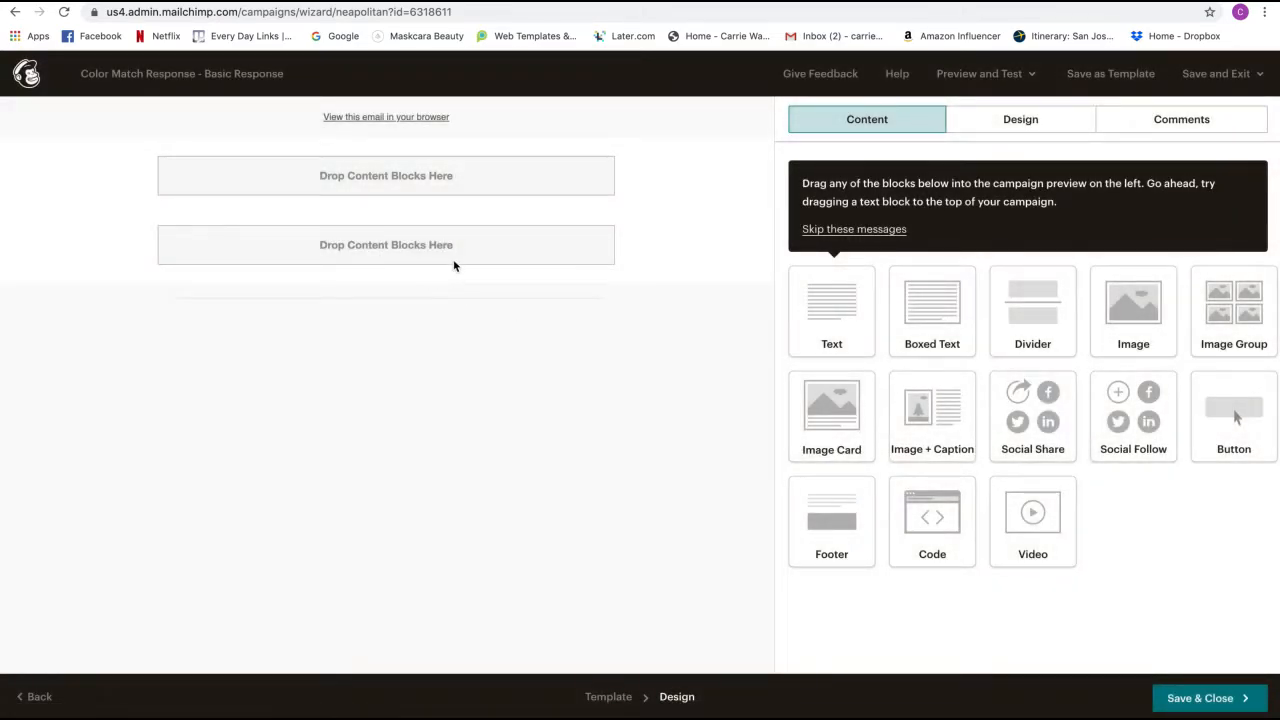
mouse_move(443, 113)
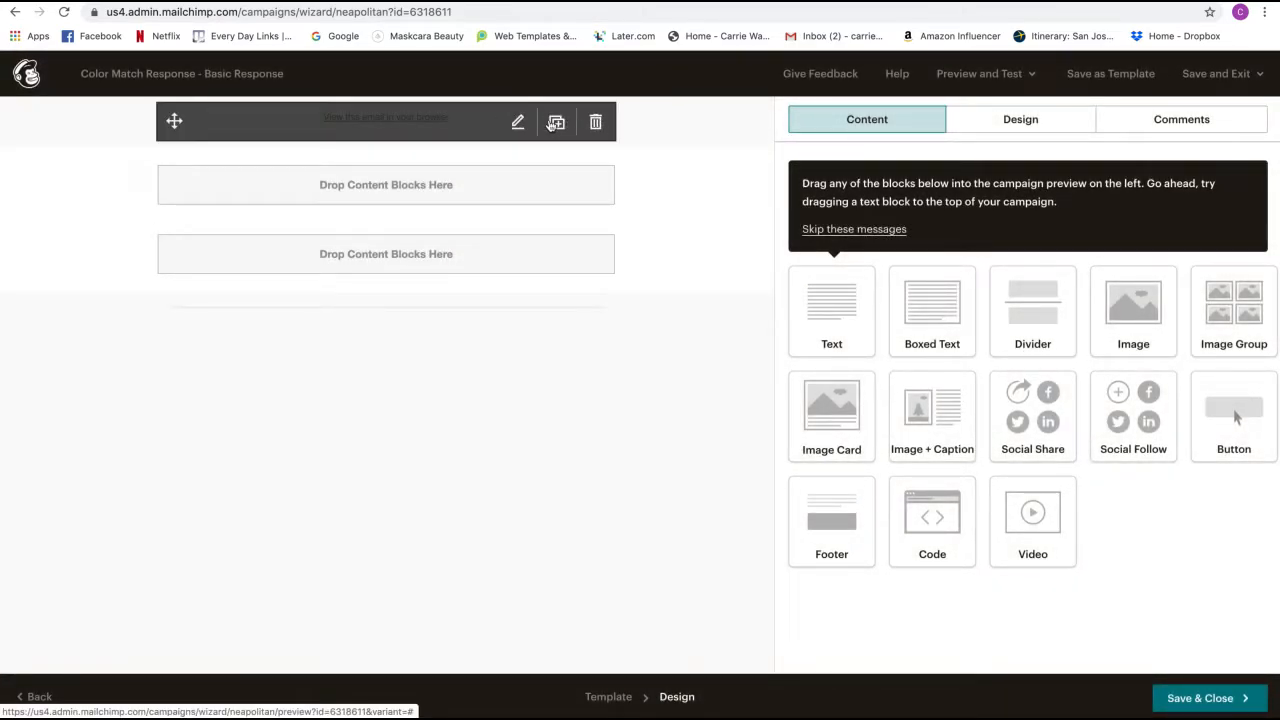
click(596, 121)
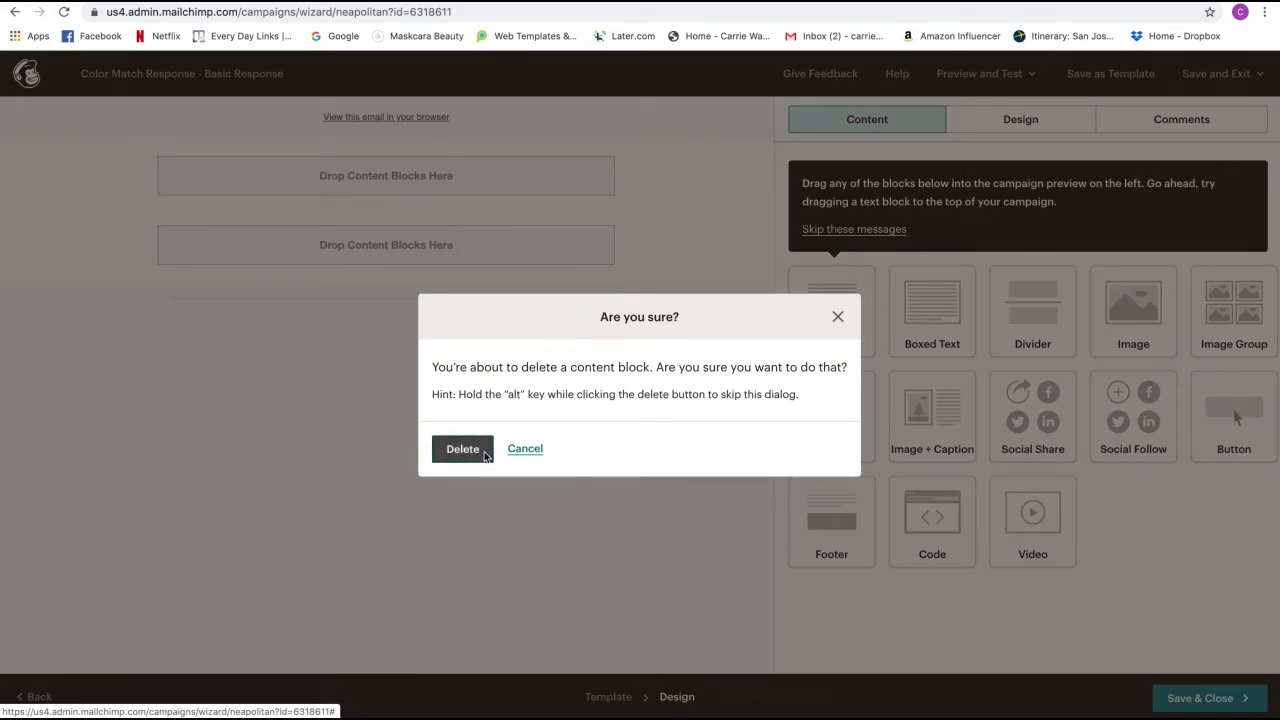
click(483, 451)
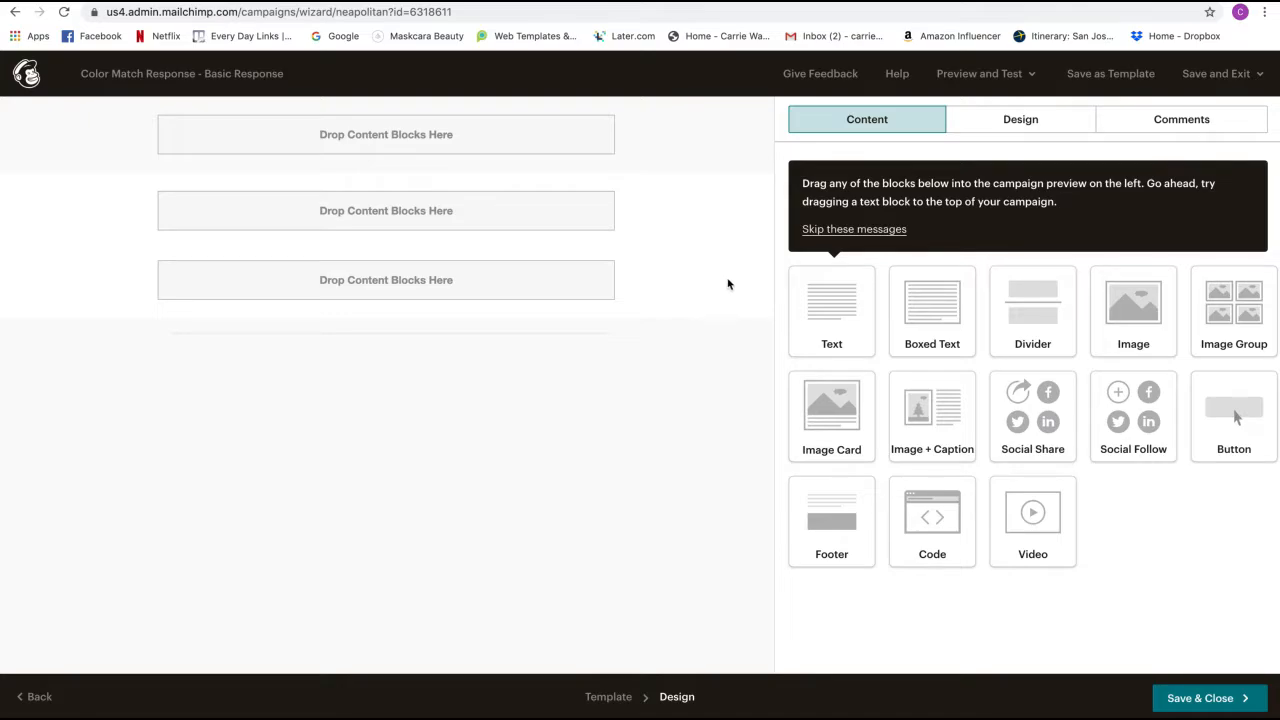
- Dismiss the tip messages and drop an Image block into the email's Body section, opening its file library
click(855, 230)
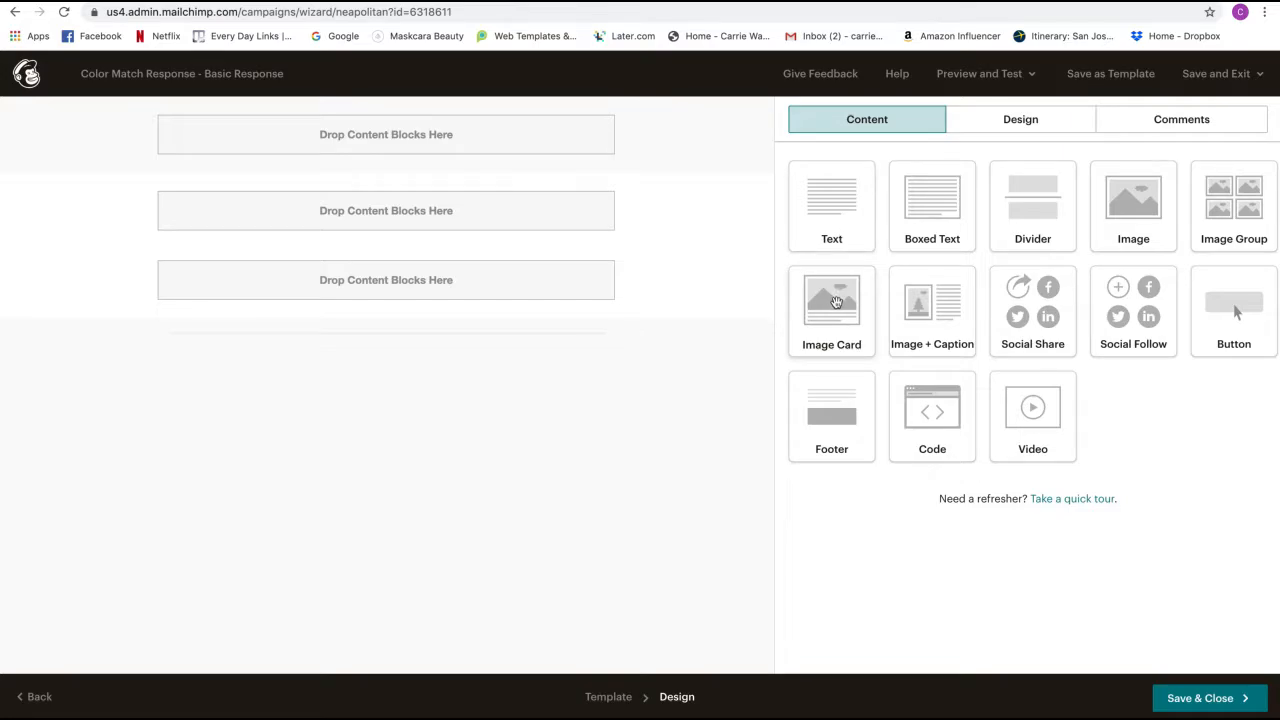
drag(1122, 205, 452, 212)
drag(451, 213, 455, 255)
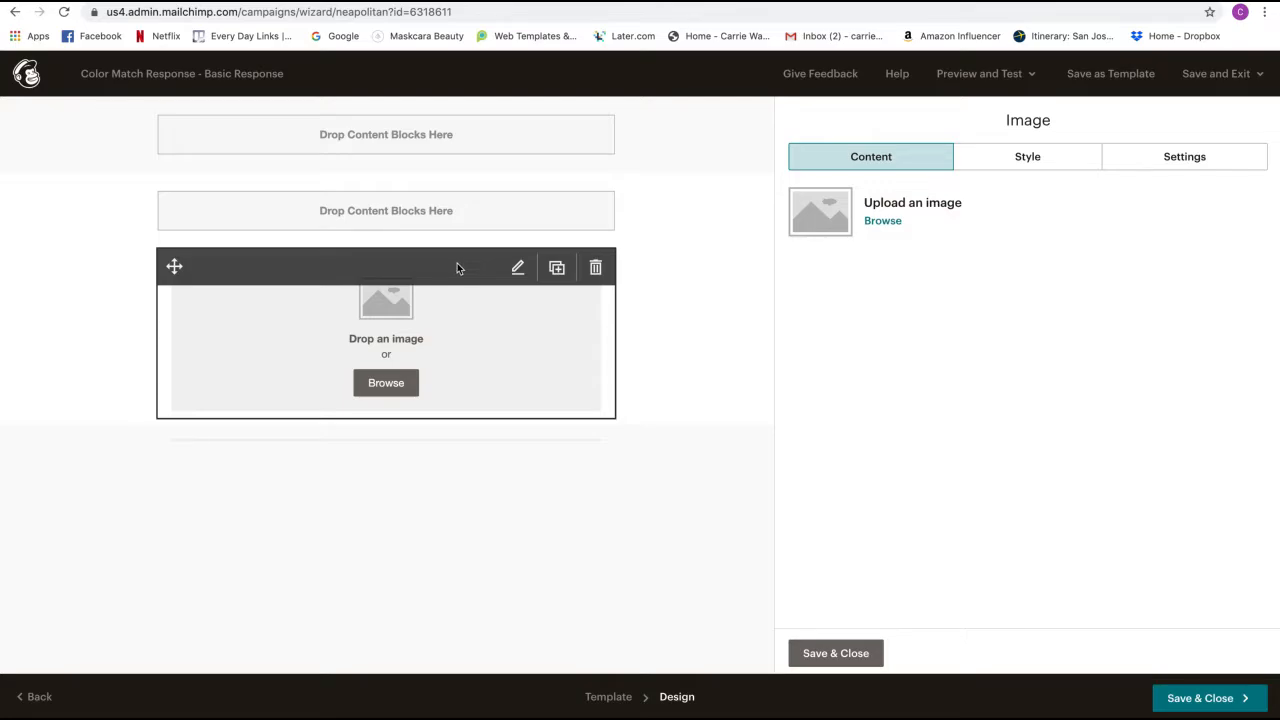
click(888, 228)
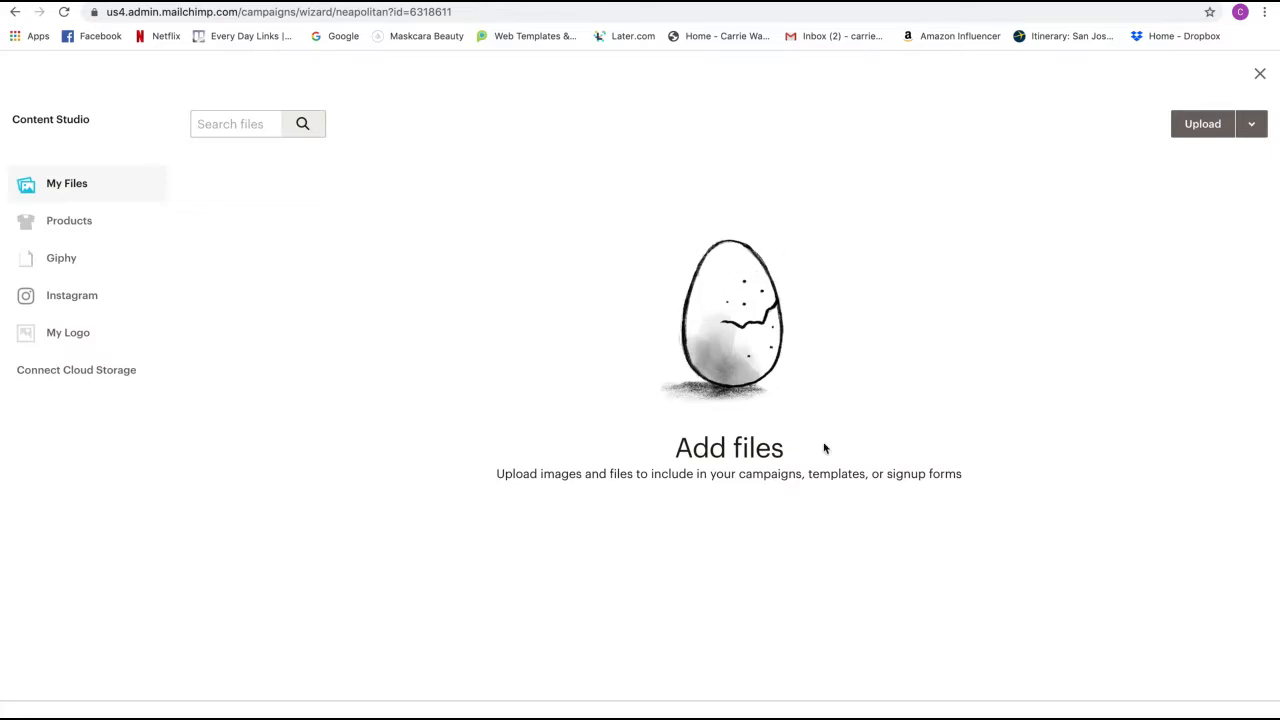
- Upload the ten Color Match images from the Golden Girls folder, leaving out Do Not Share and the example file
click(1187, 133)
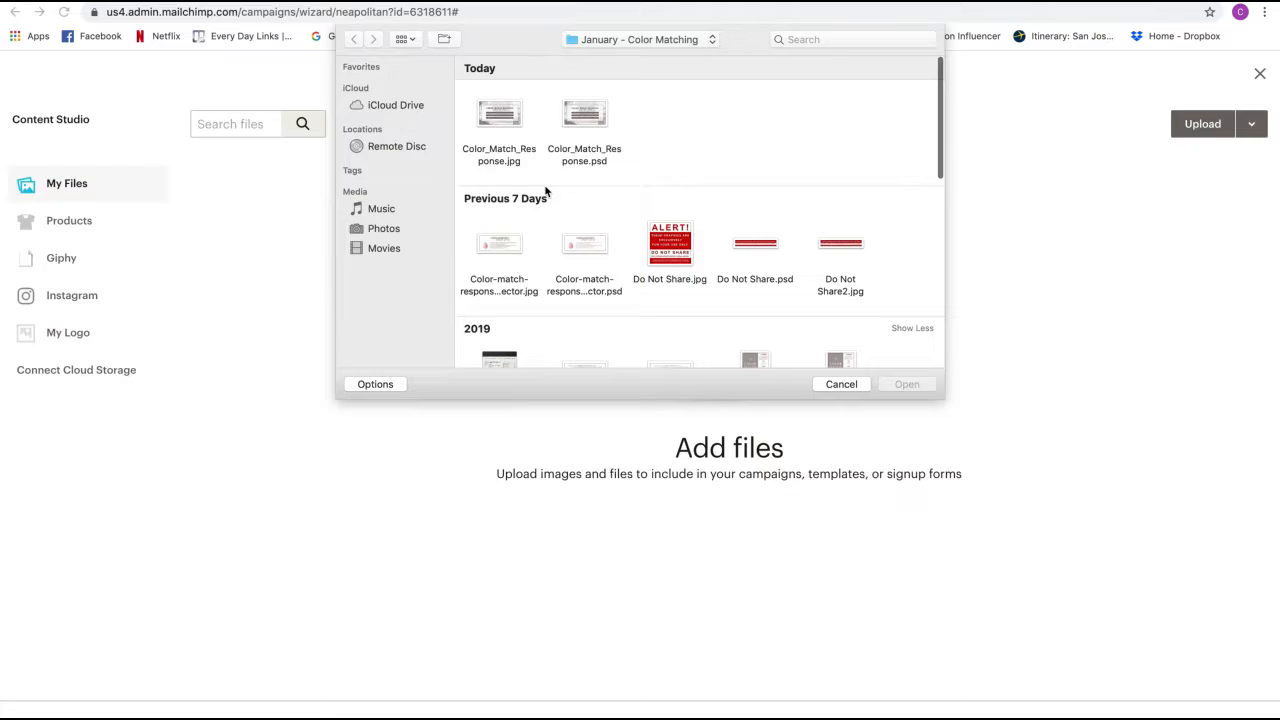
click(826, 718)
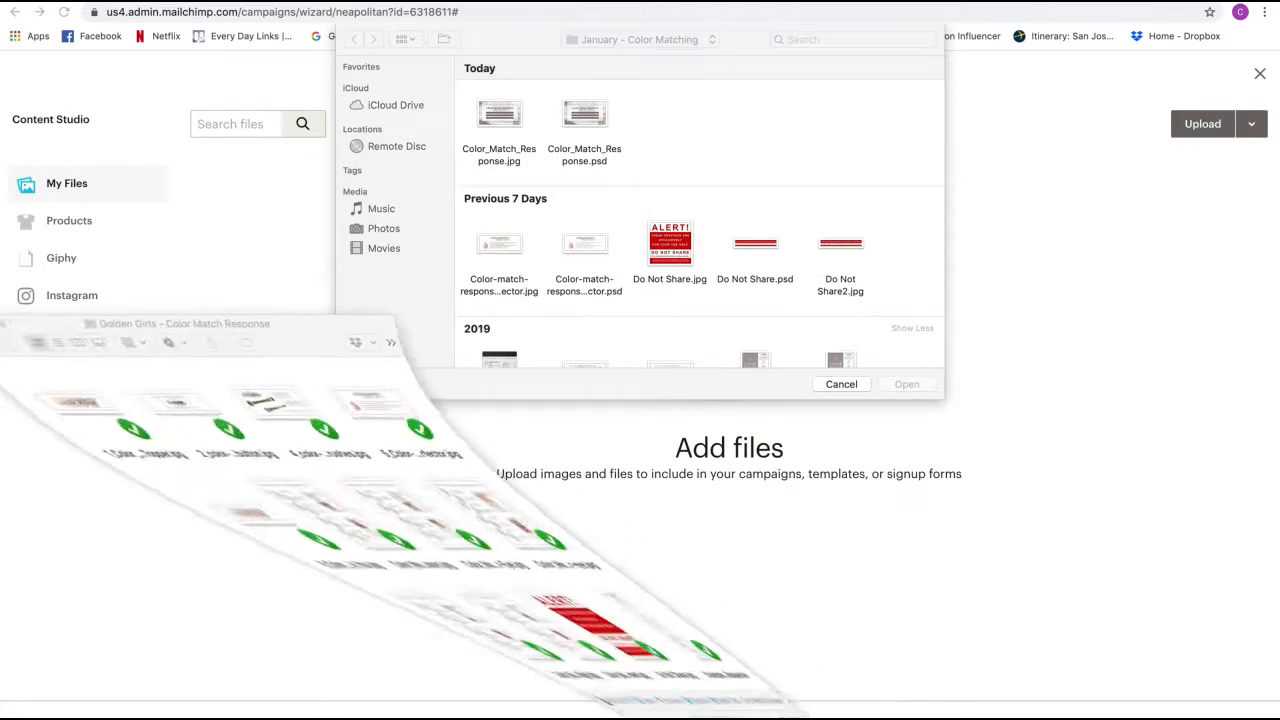
drag(275, 312, 329, 313)
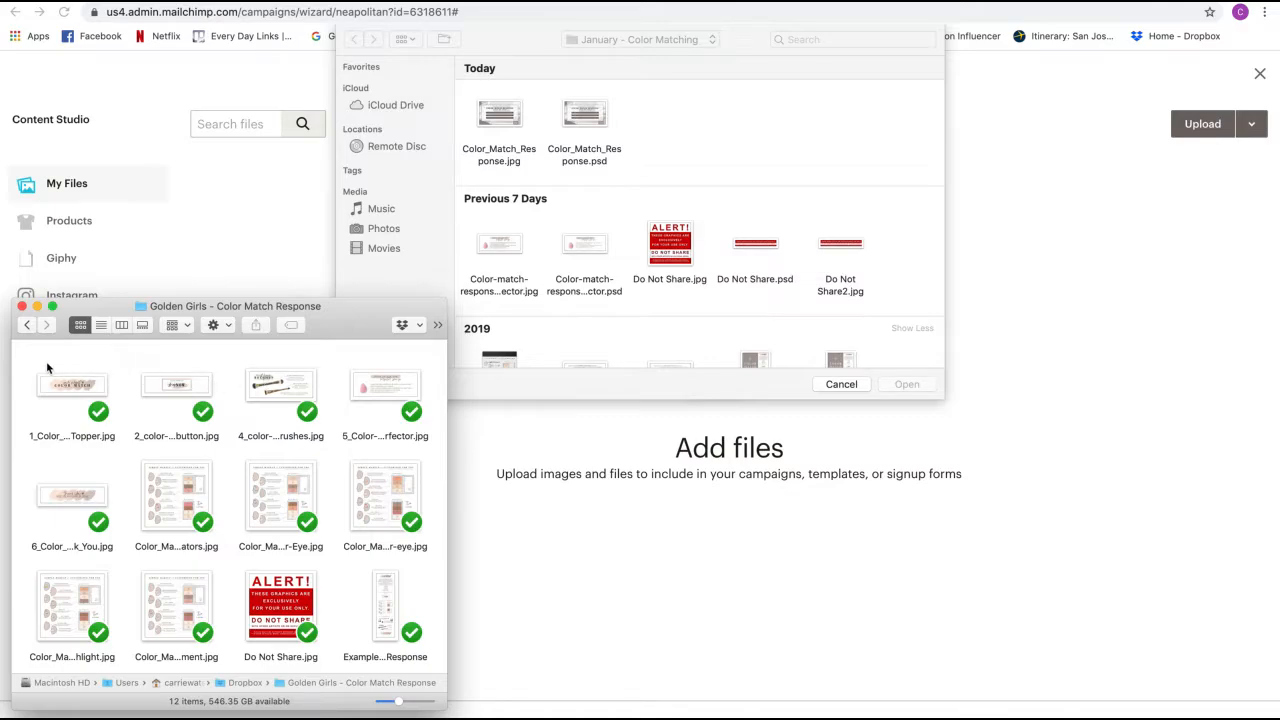
drag(47, 368, 385, 640)
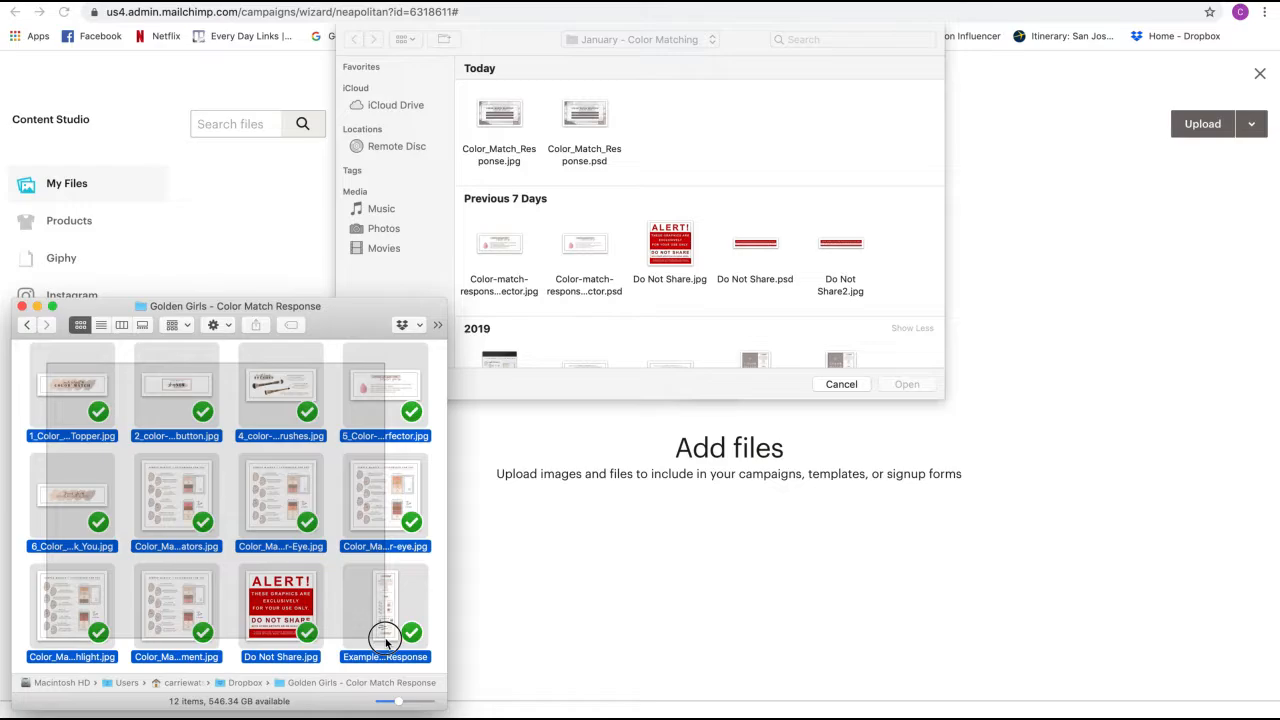
drag(385, 640, 386, 641)
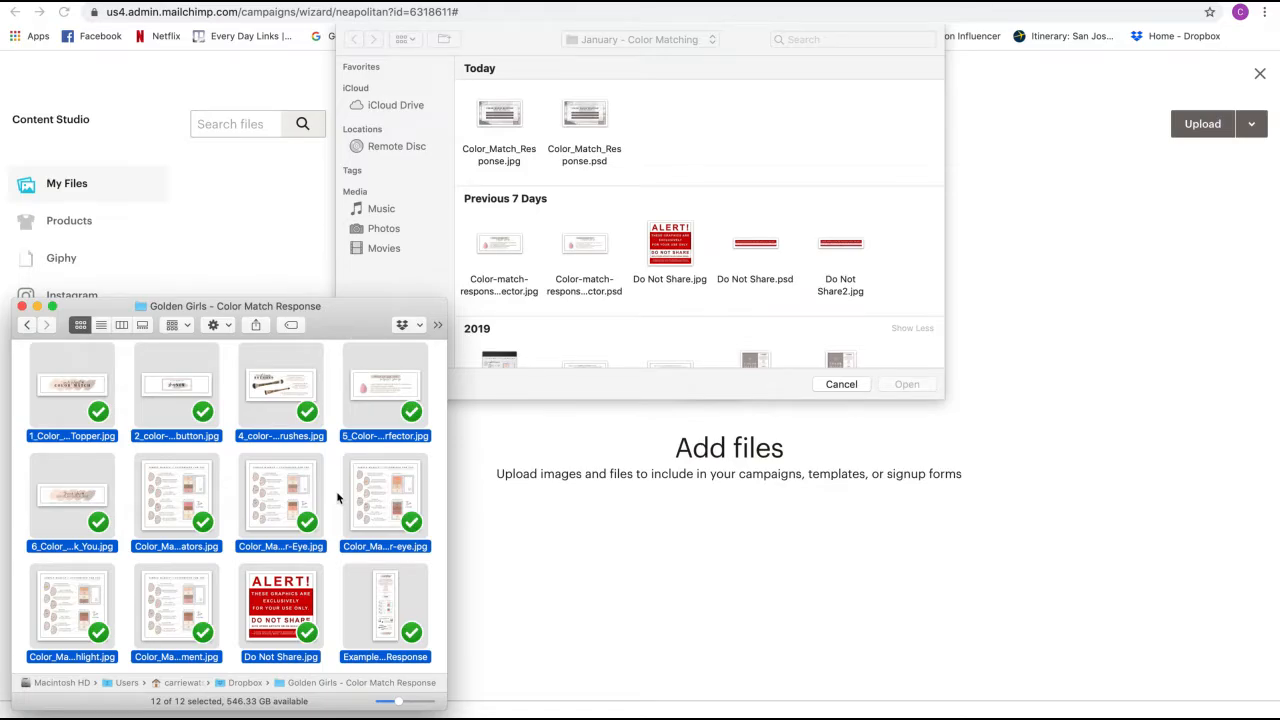
super+click(283, 612)
super+click(378, 600)
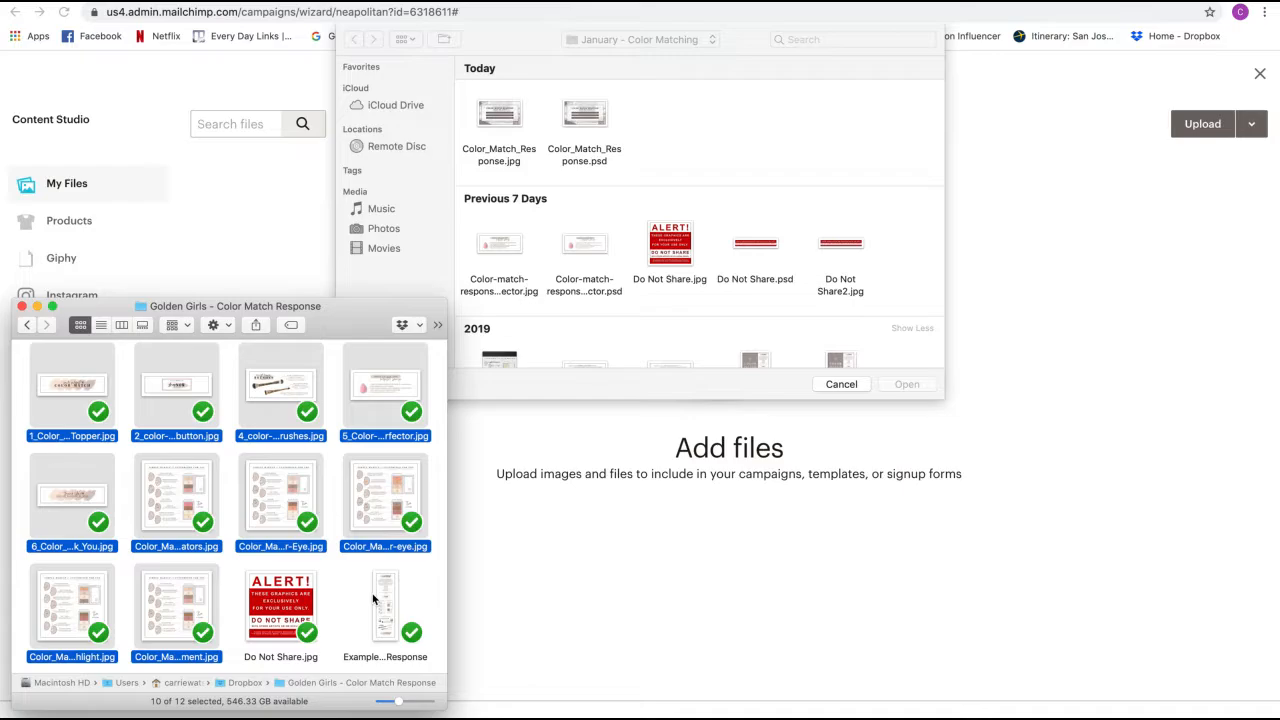
drag(284, 494, 724, 215)
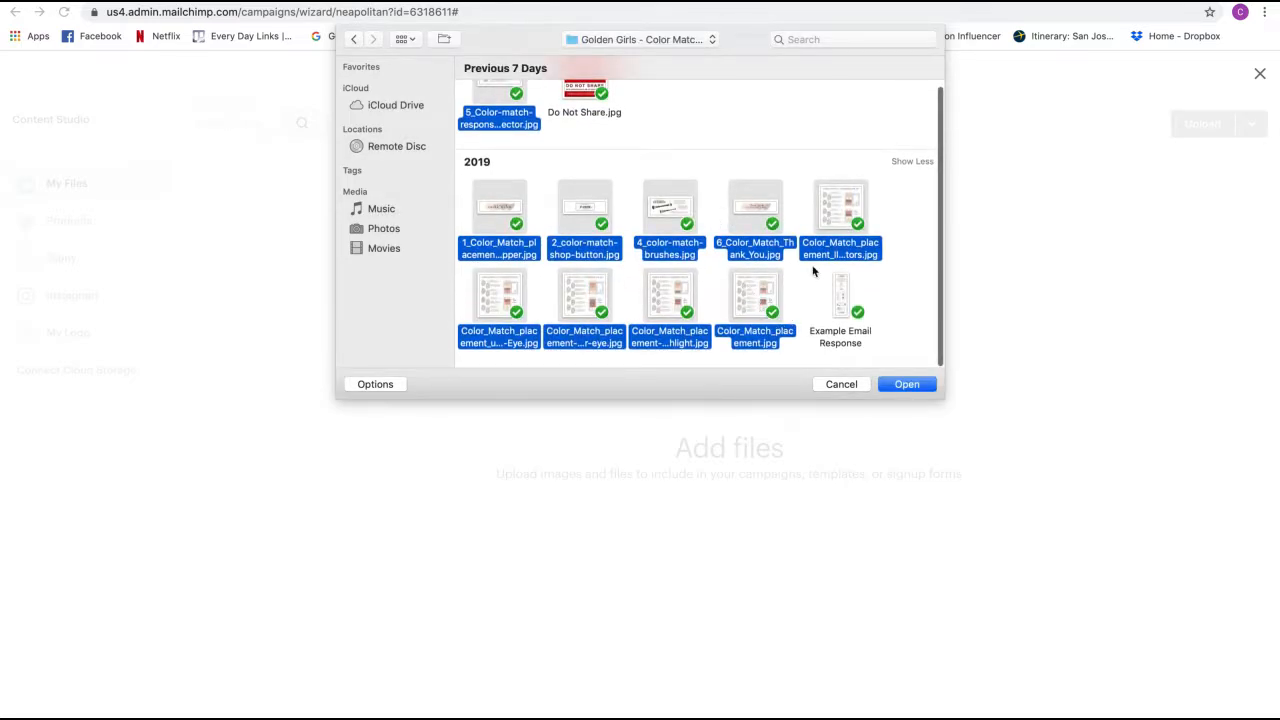
scroll(830, 343, up, 2)
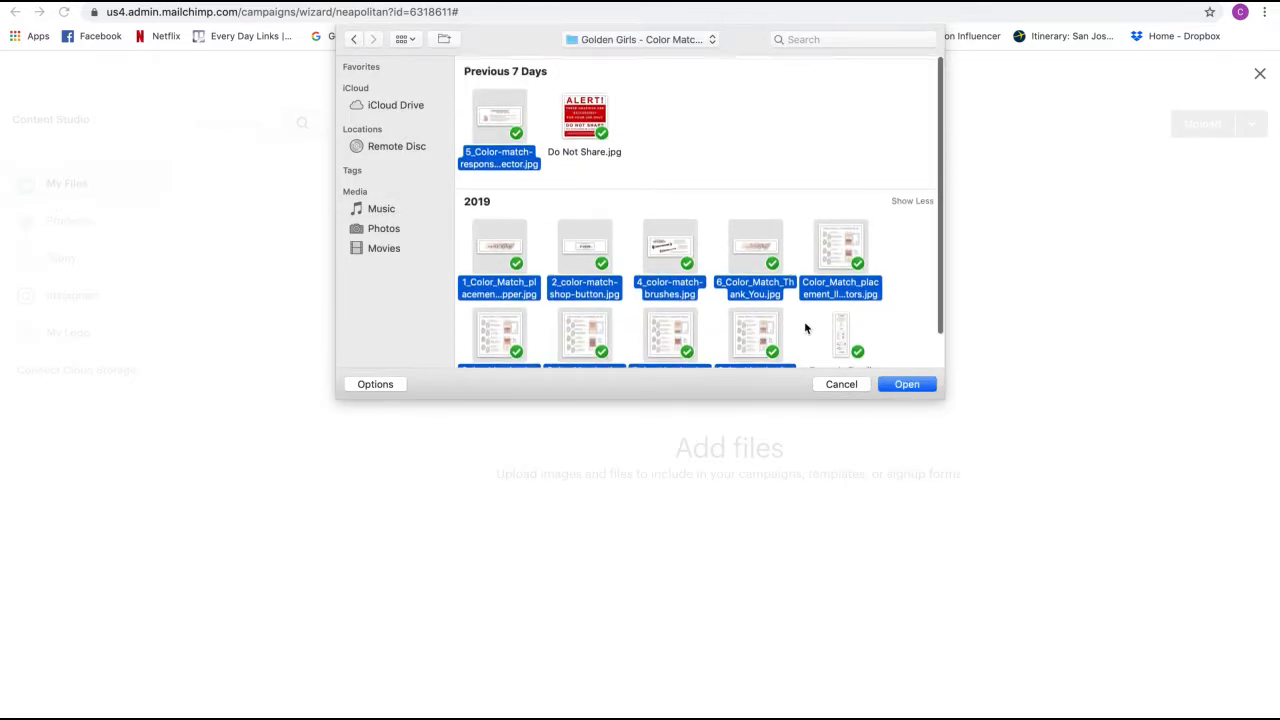
click(903, 386)
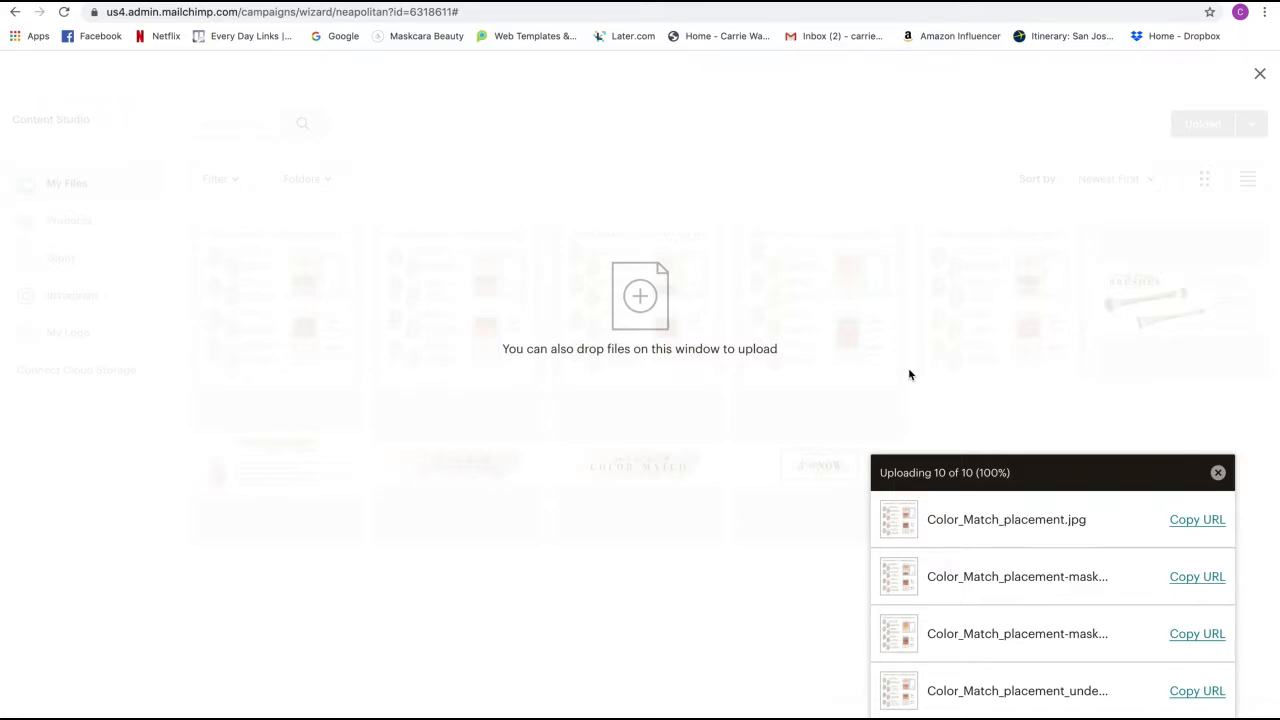
- Close the upload progress panel and Content Studio, then reload the campaign editor page
click(1218, 473)
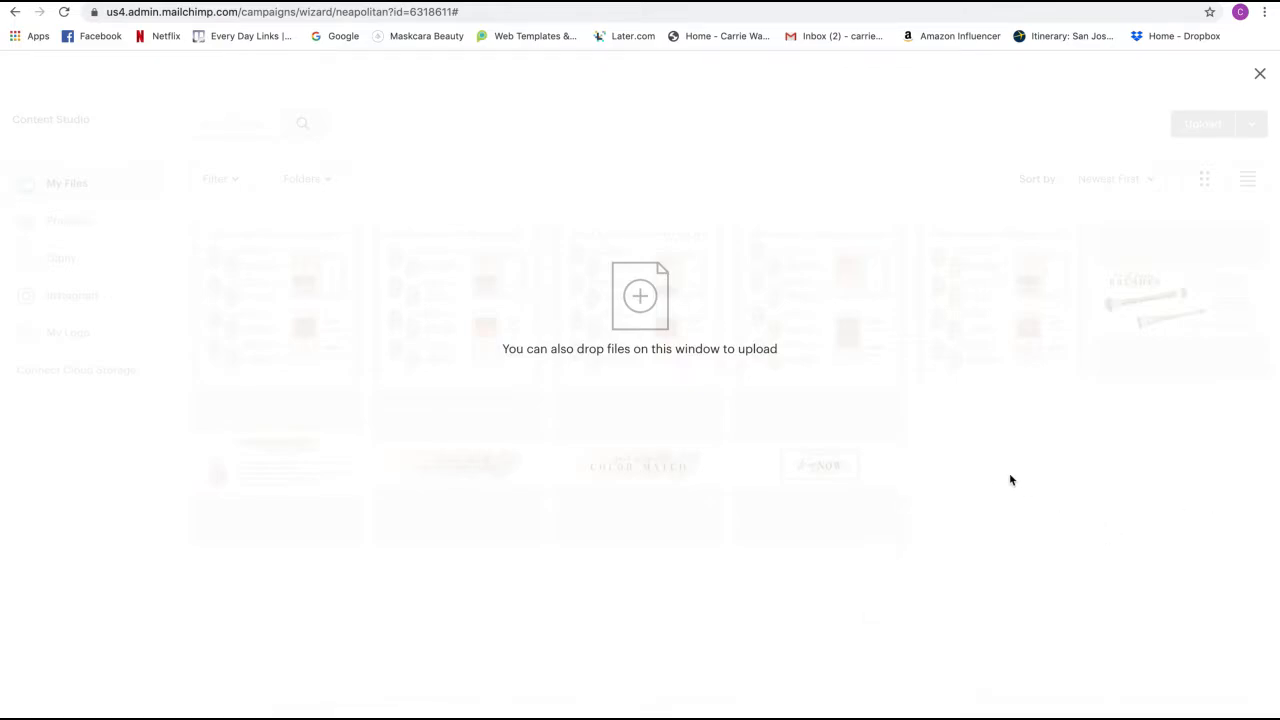
click(1261, 78)
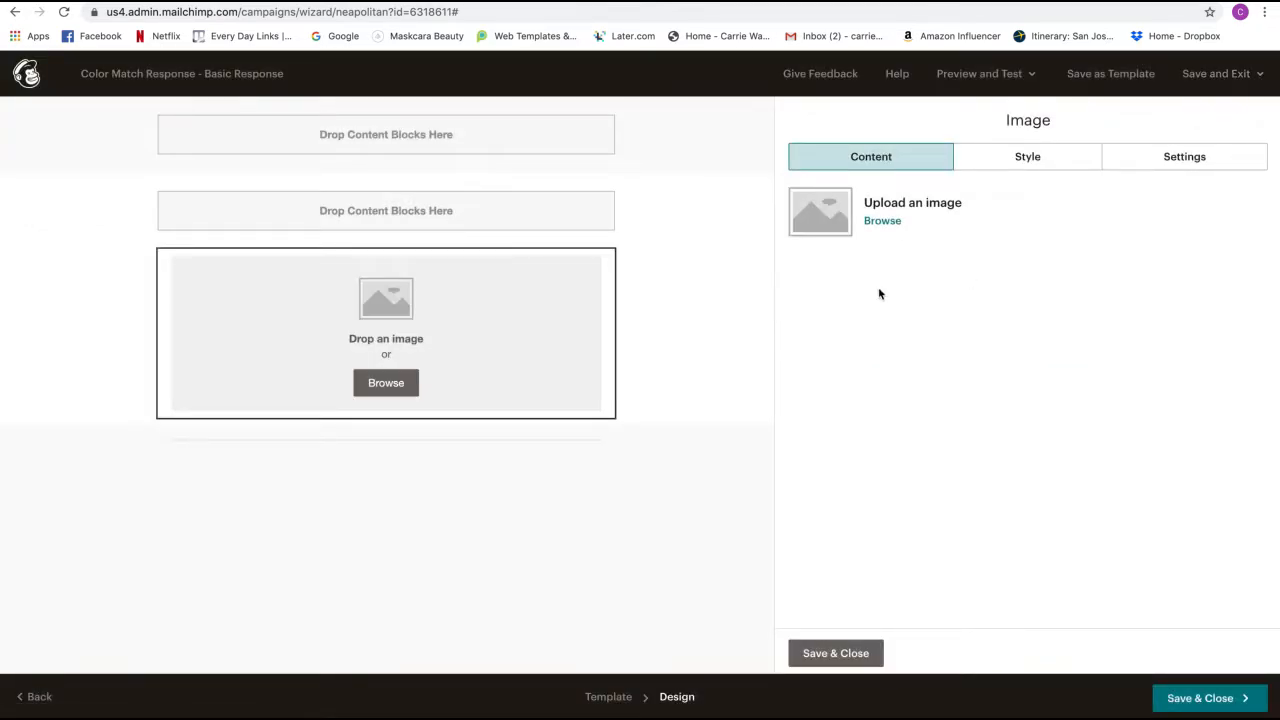
click(885, 224)
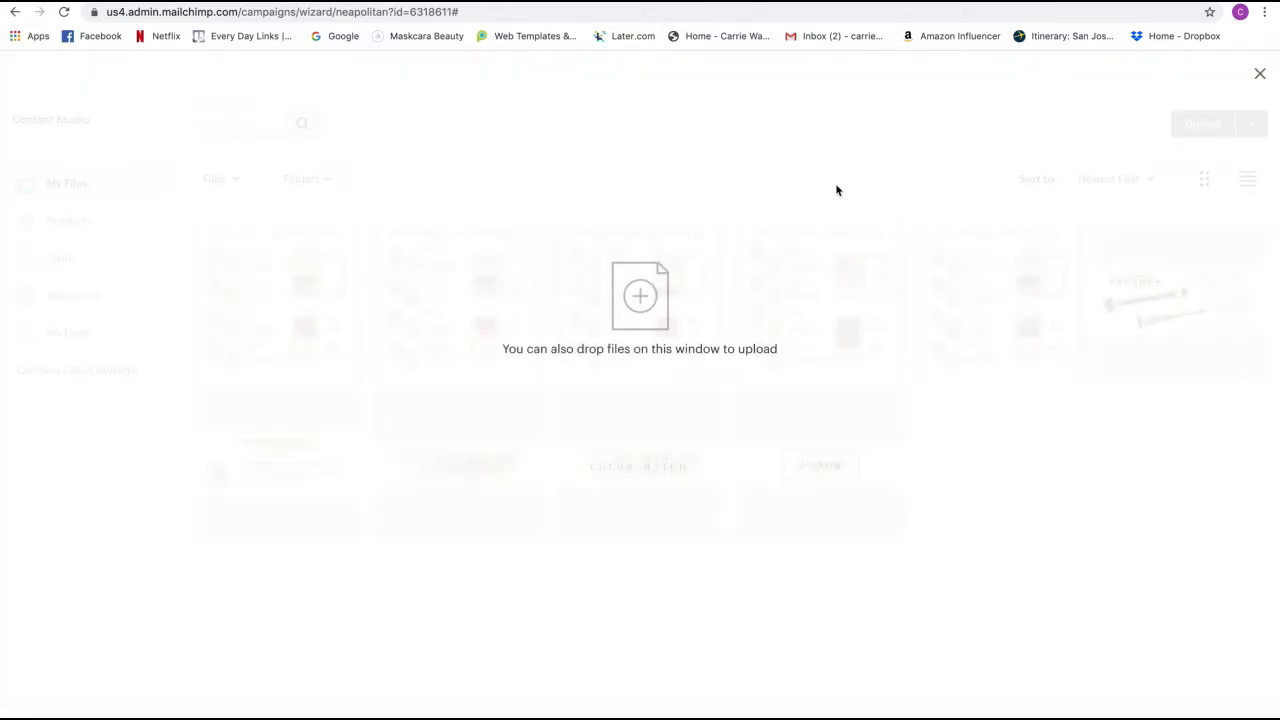
click(1260, 76)
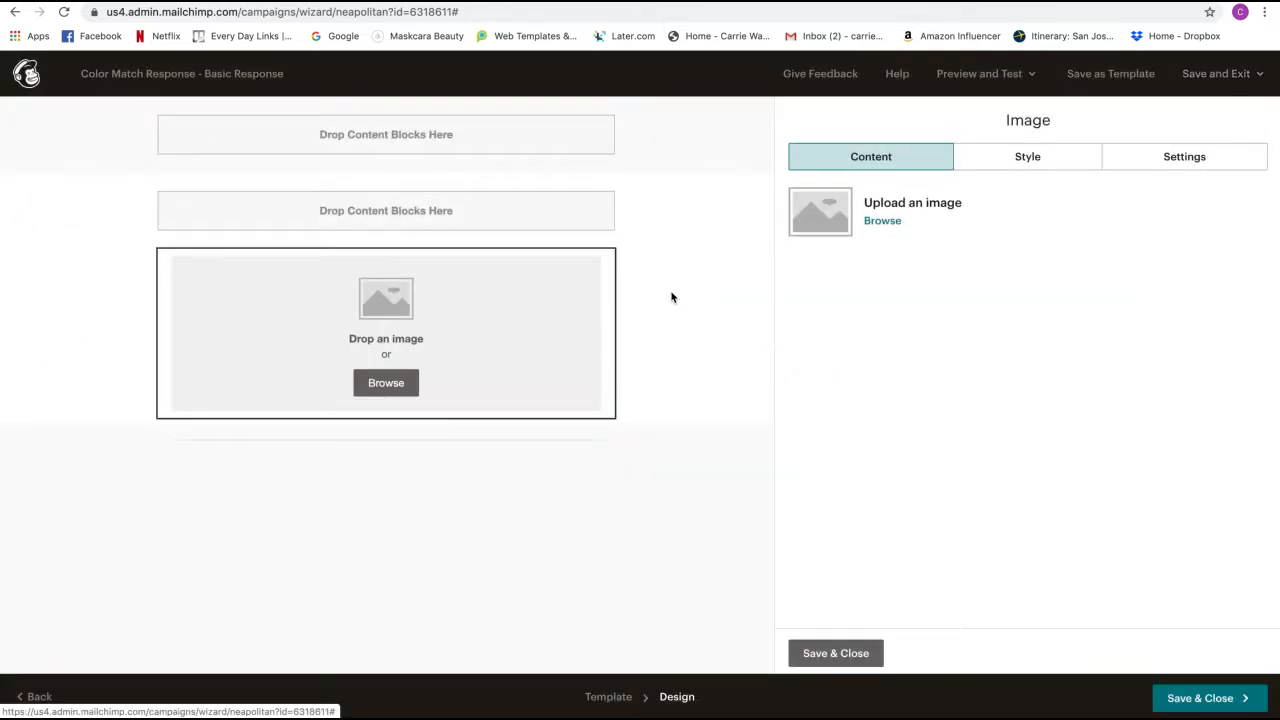
click(66, 13)
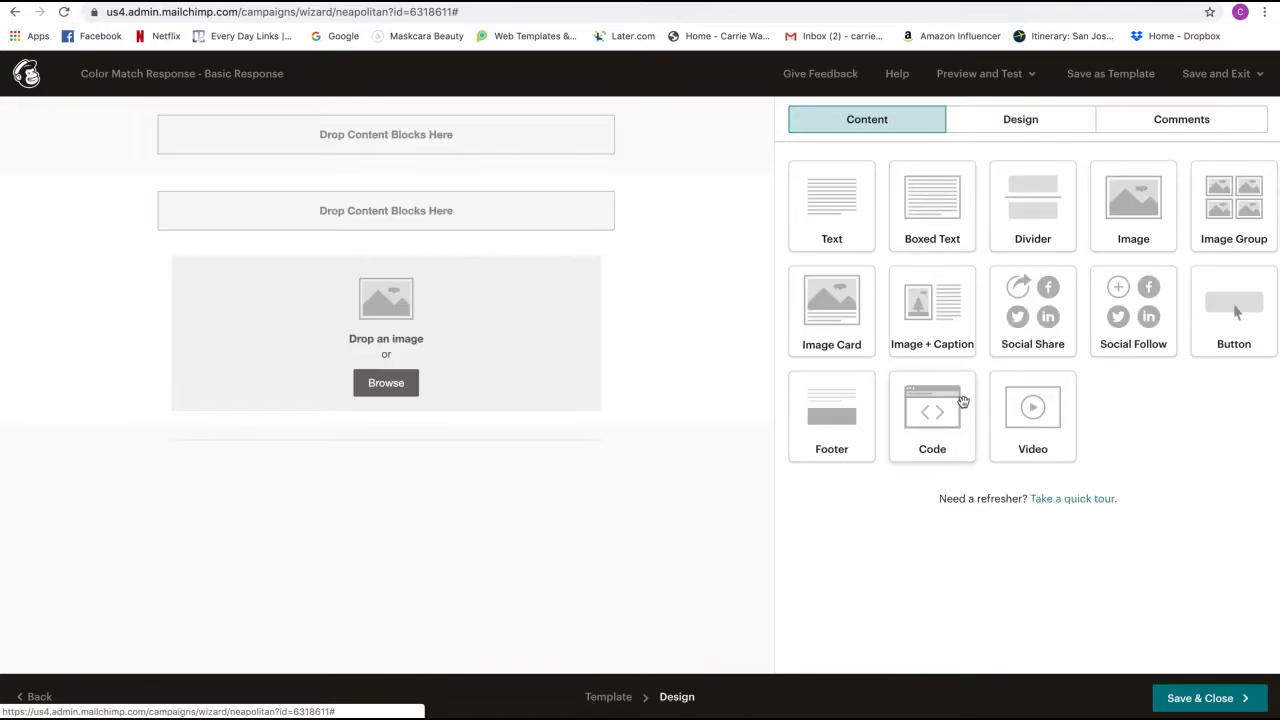
- Insert 1_Color_Match_placement_Topper.jpg into the image block, resized from 4500 × 1162 to 1200 × 310
click(386, 384)
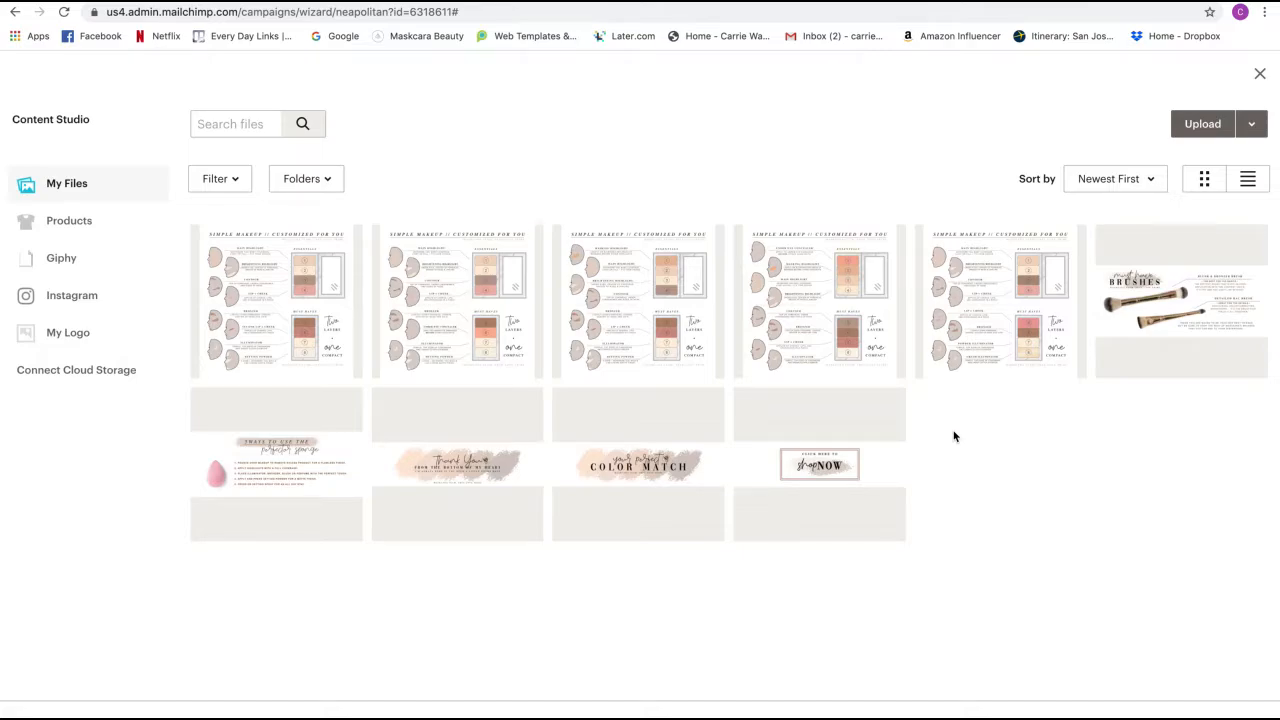
click(665, 478)
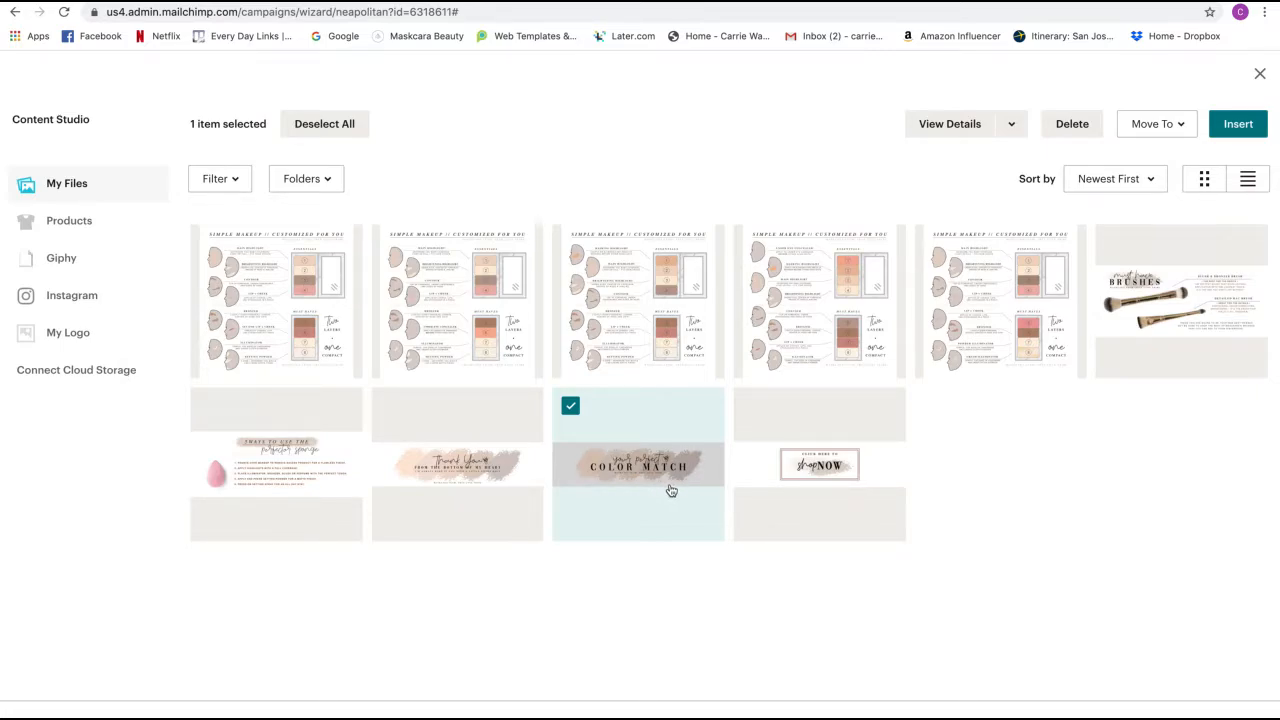
click(1233, 122)
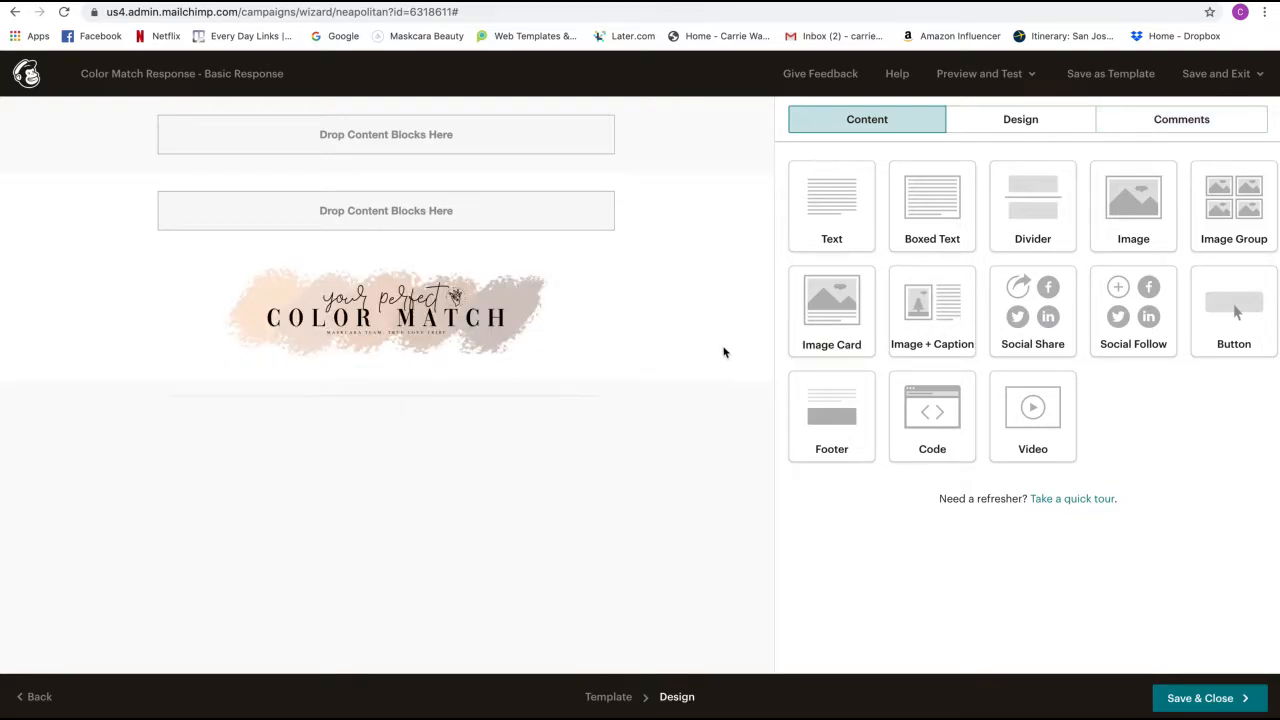
click(495, 317)
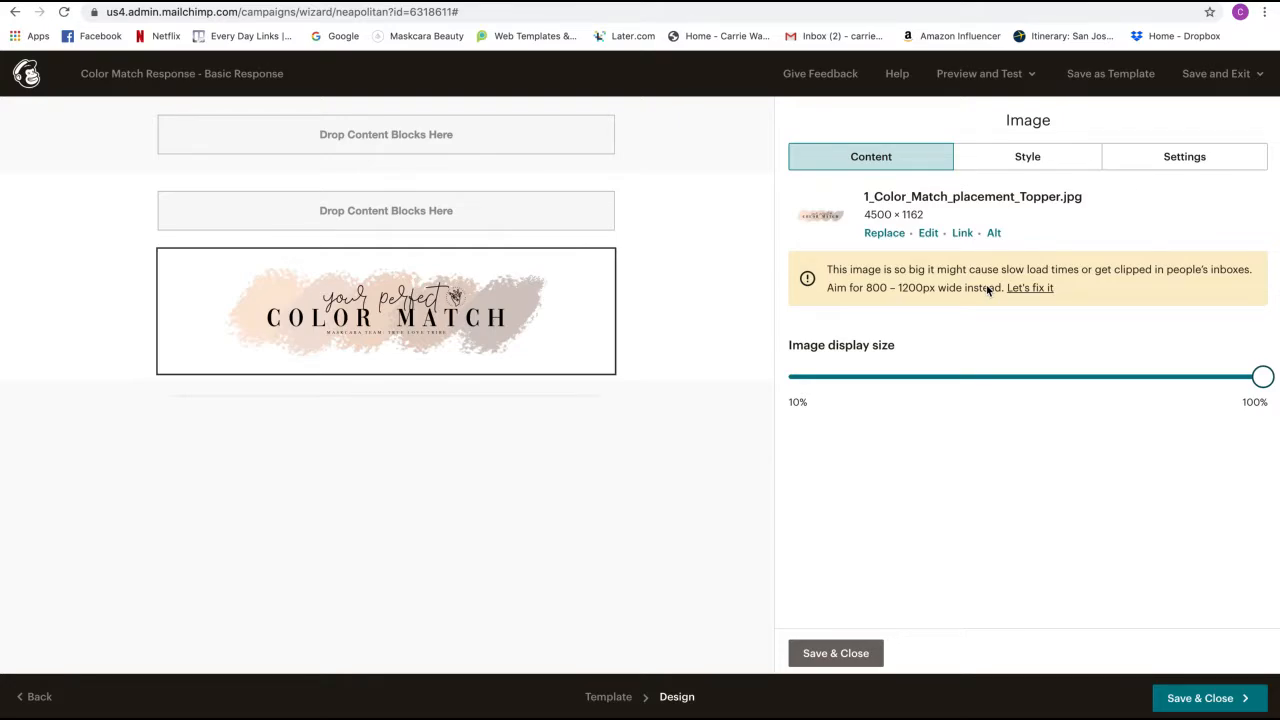
click(1024, 290)
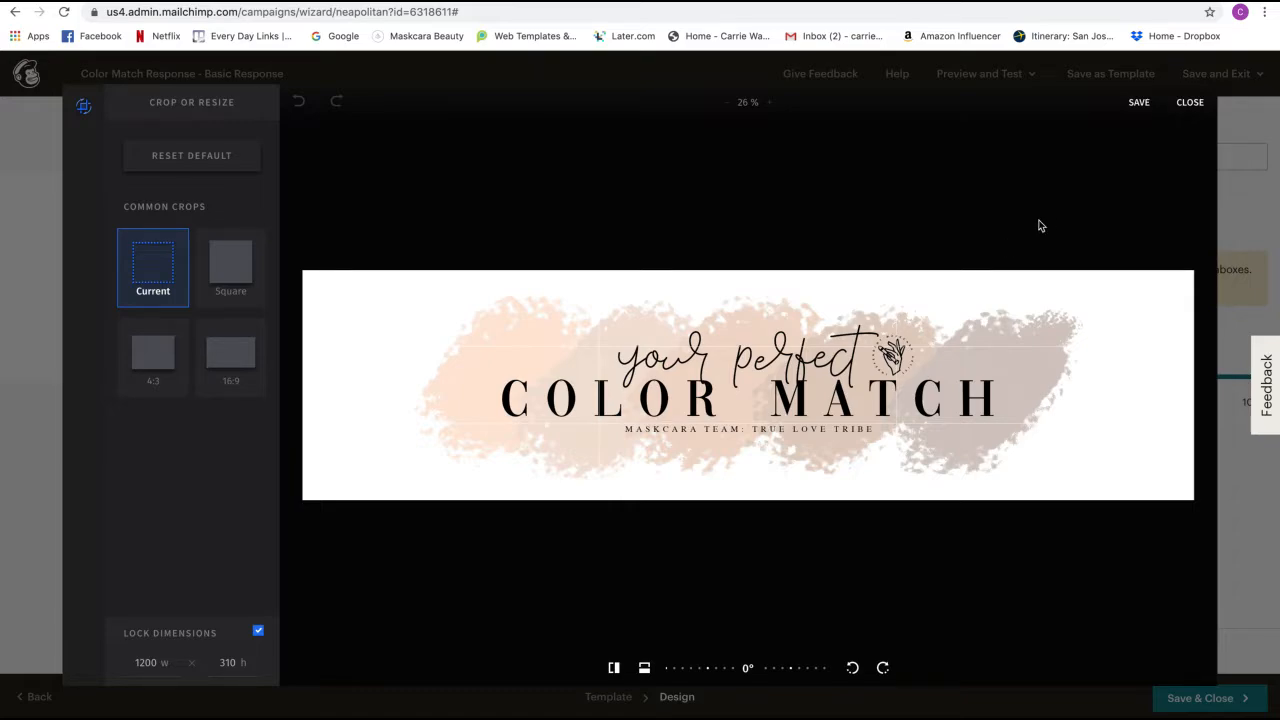
click(1140, 104)
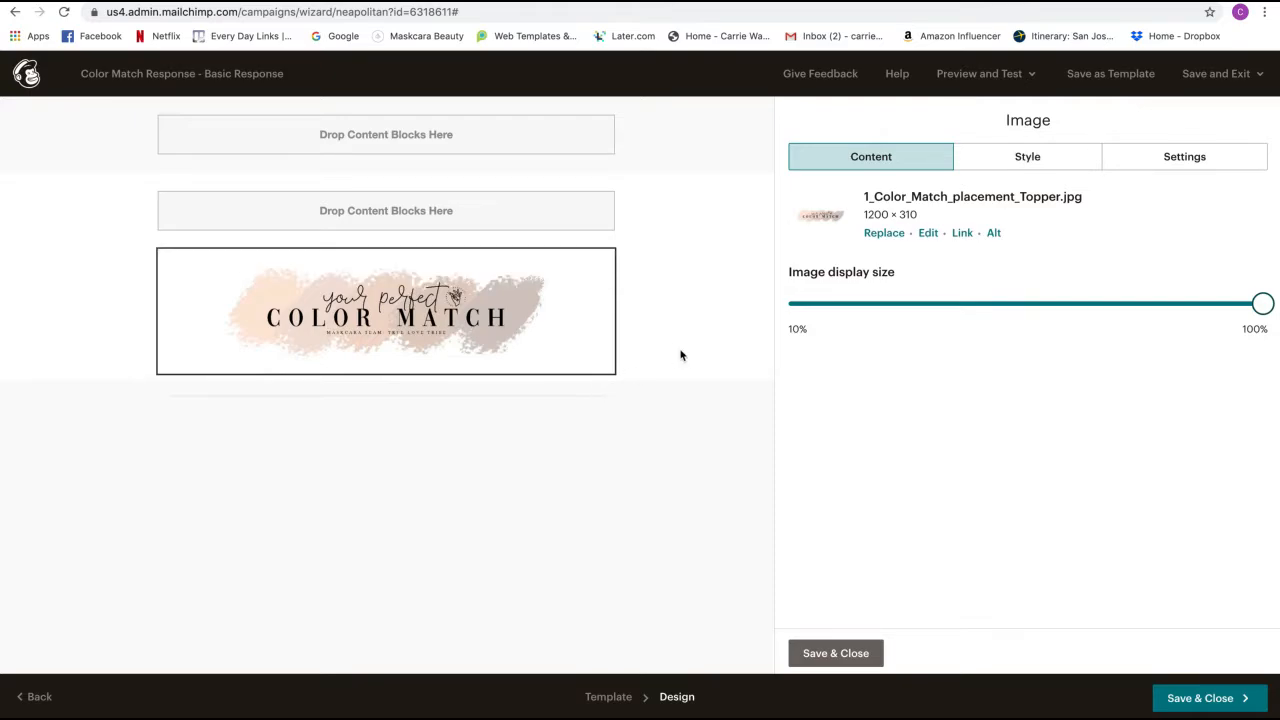
click(845, 652)
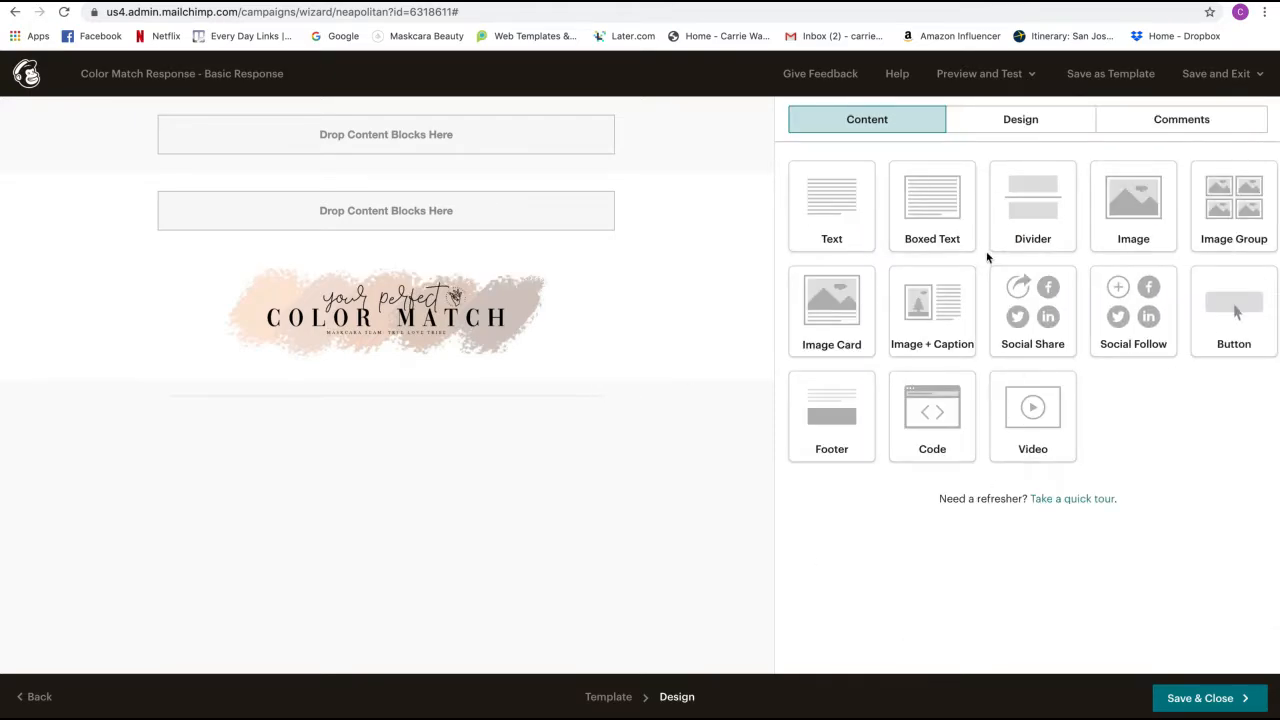
- Add a second image block holding 2_color-match-shop-button.jpg, resized to 1200 × 320
drag(1094, 228, 490, 377)
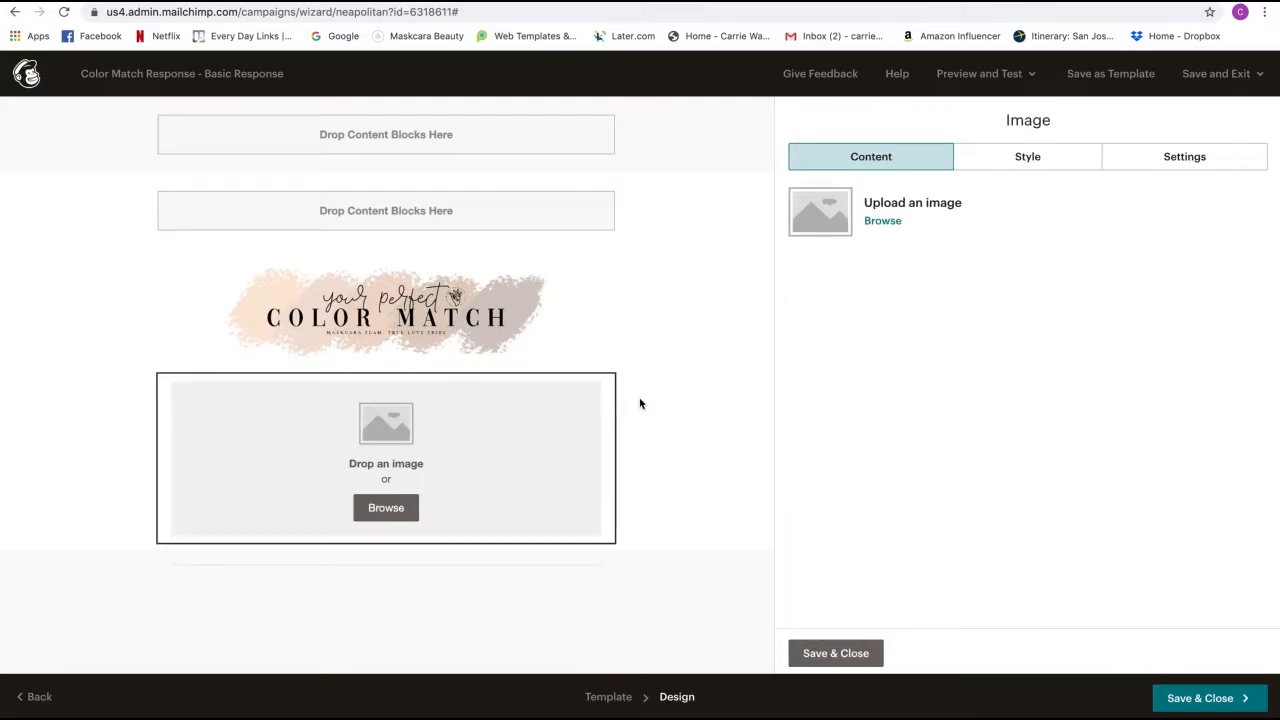
click(888, 220)
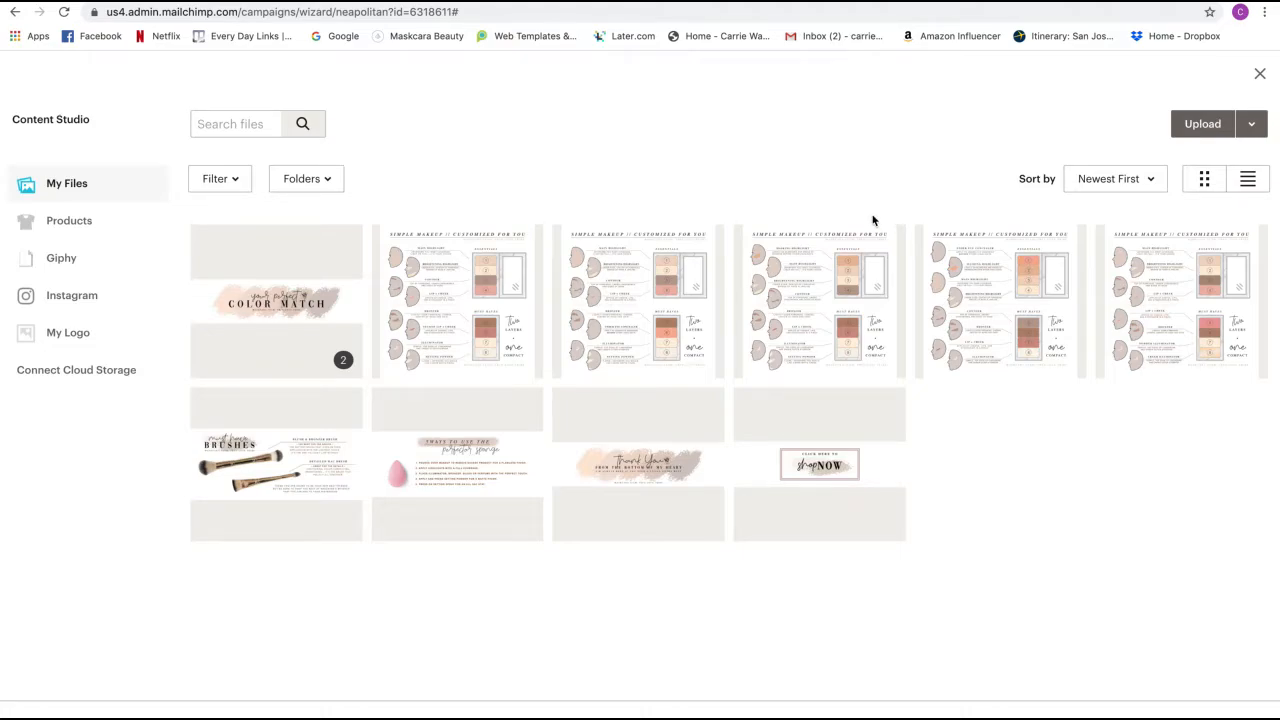
click(787, 481)
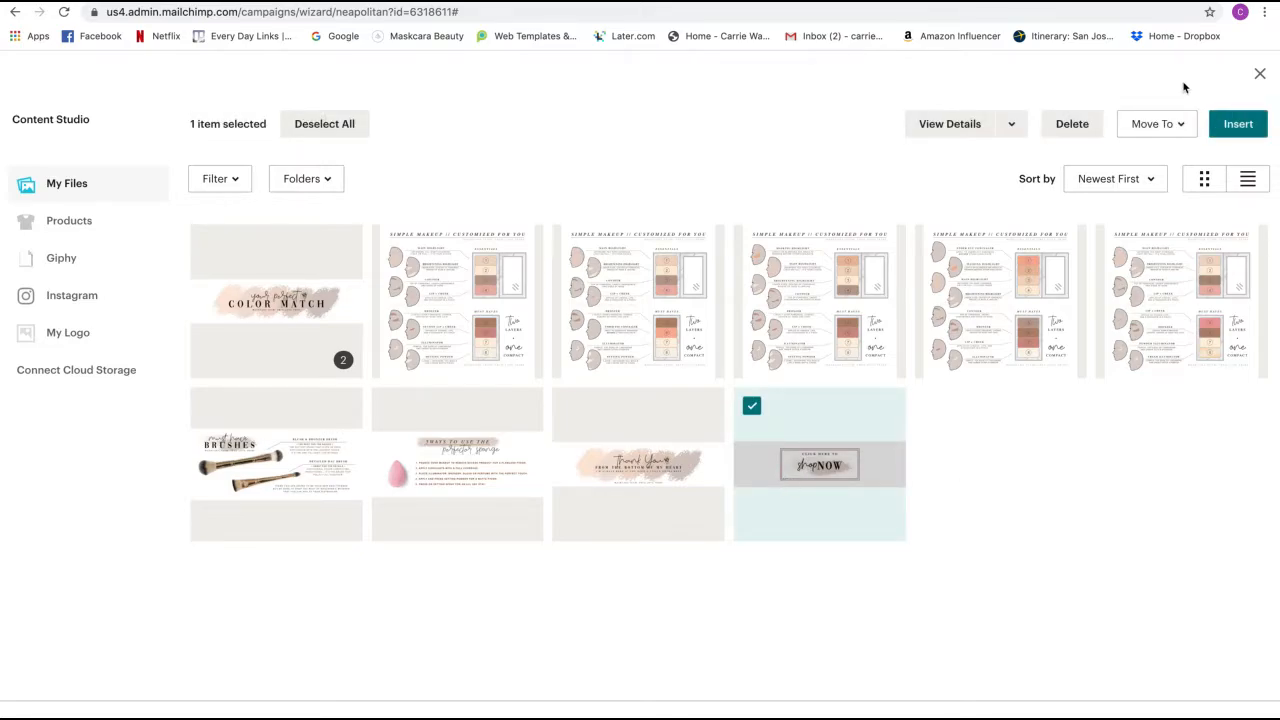
click(1234, 128)
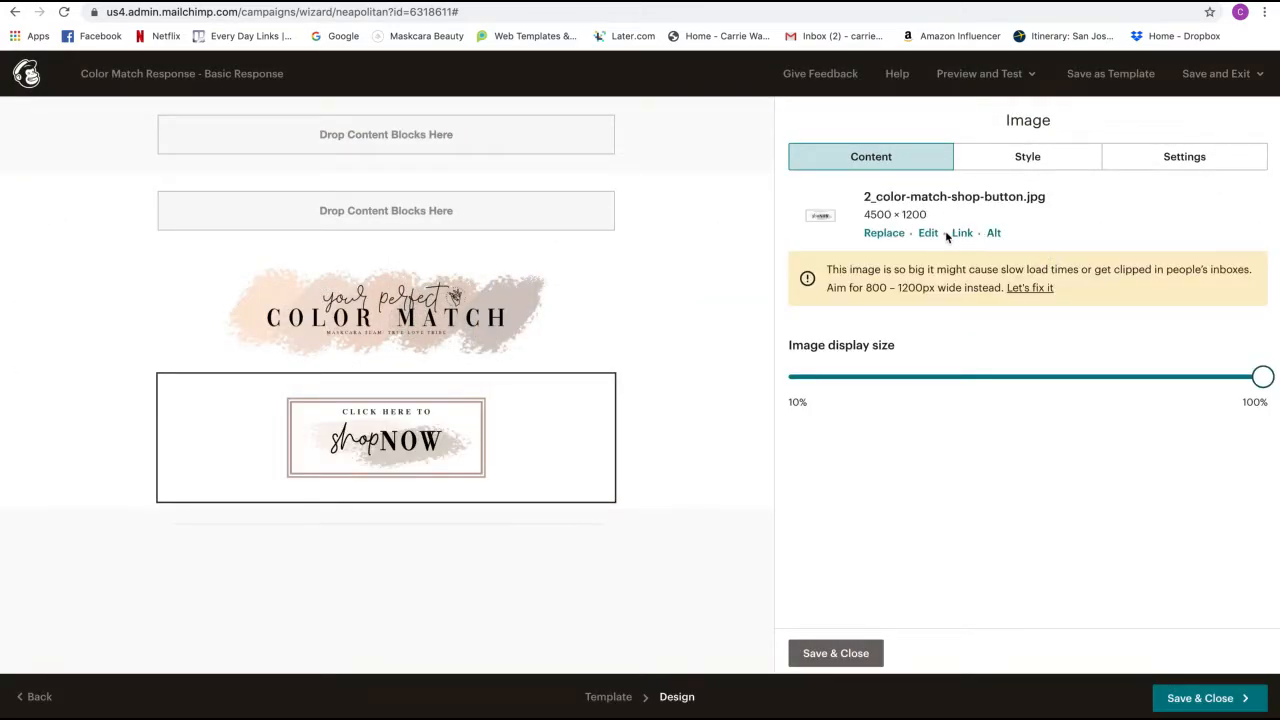
click(1030, 288)
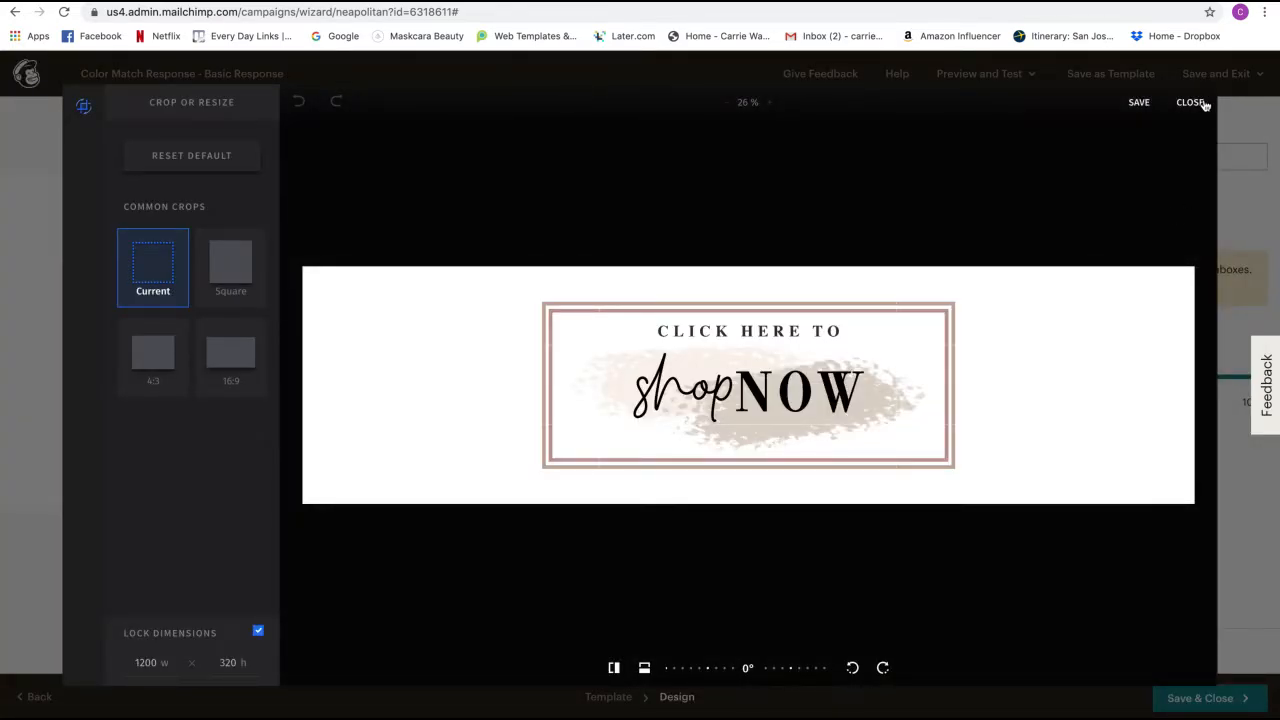
click(1140, 103)
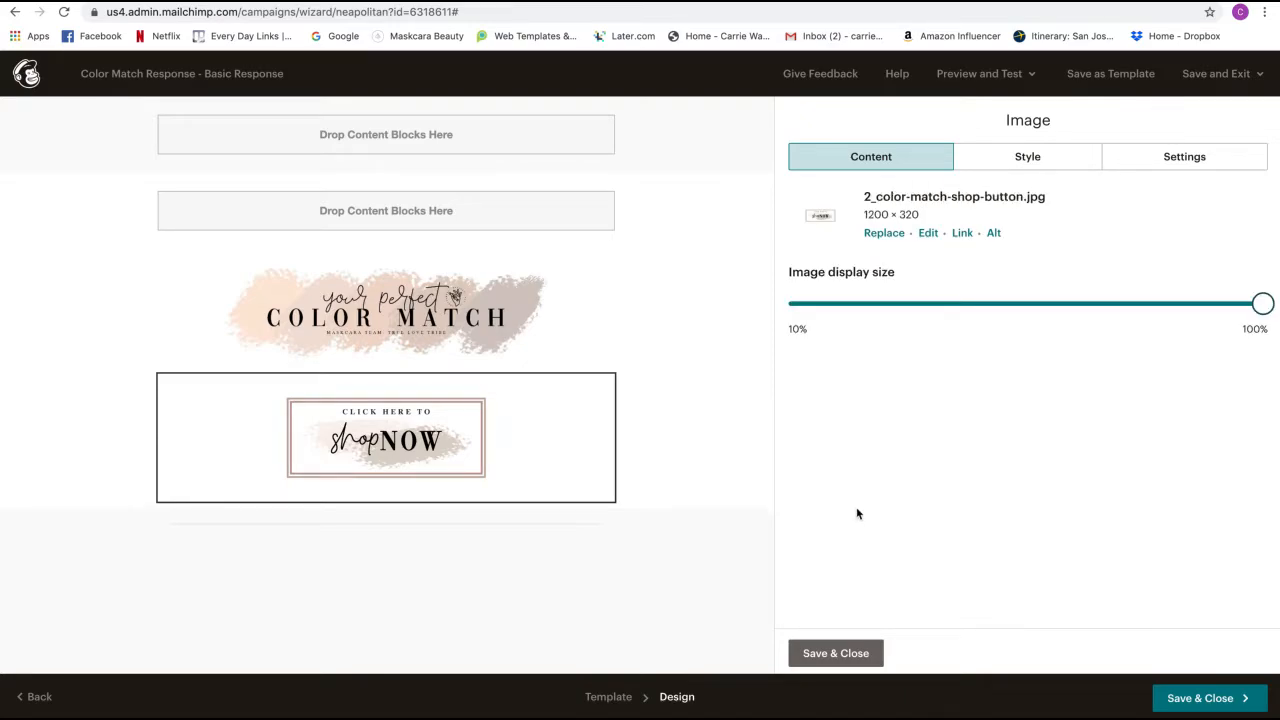
click(812, 650)
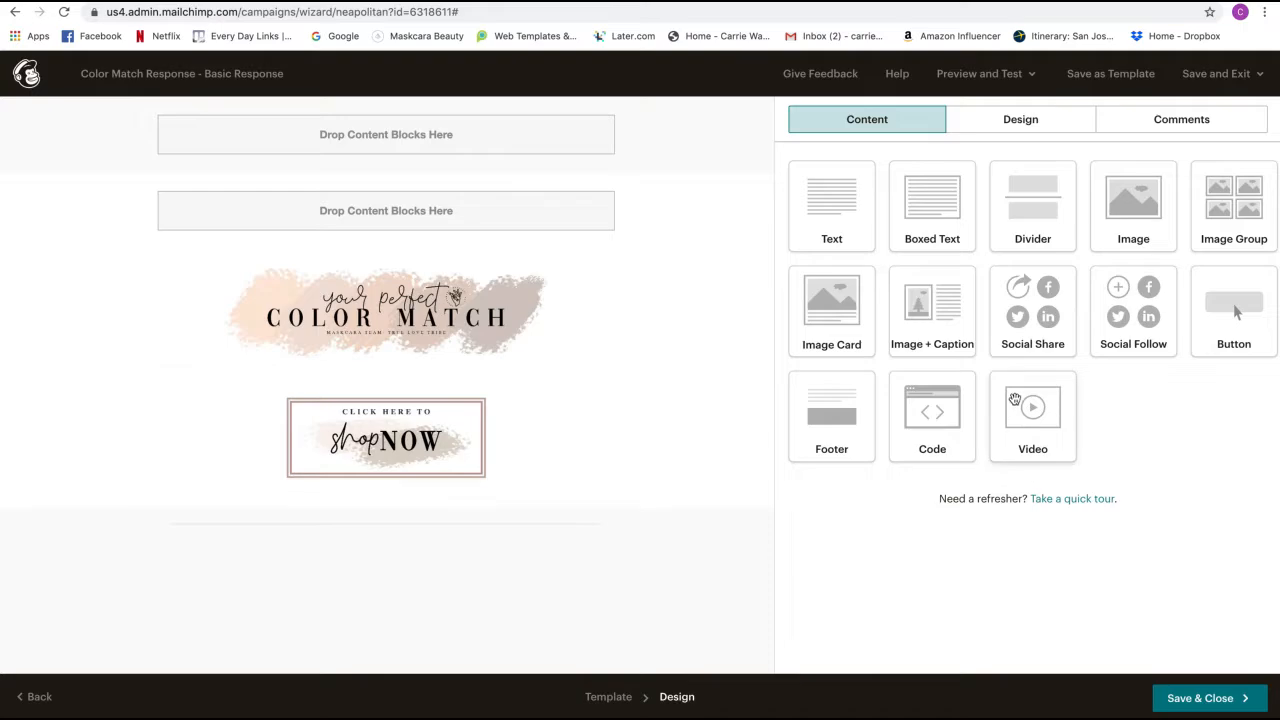
- Add a third image block with Color_Match_placement.jpg, resized to a 1200 × 1200 square
drag(1128, 196, 346, 505)
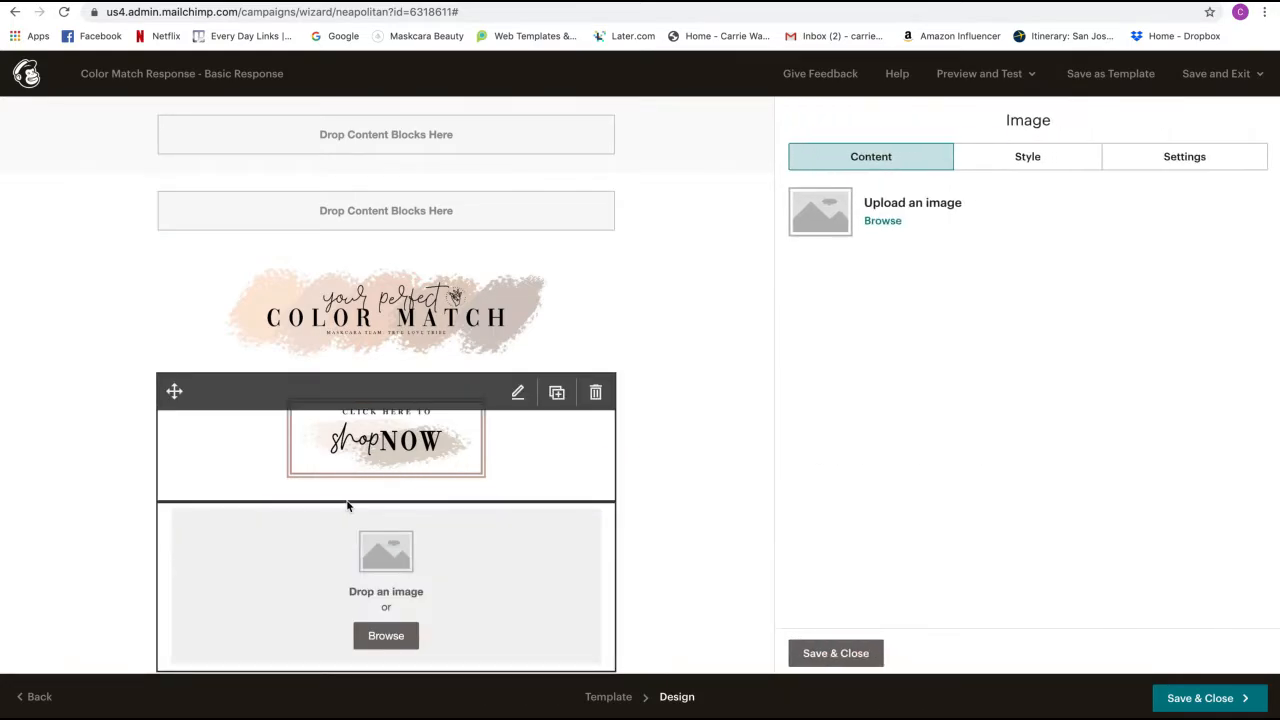
click(882, 222)
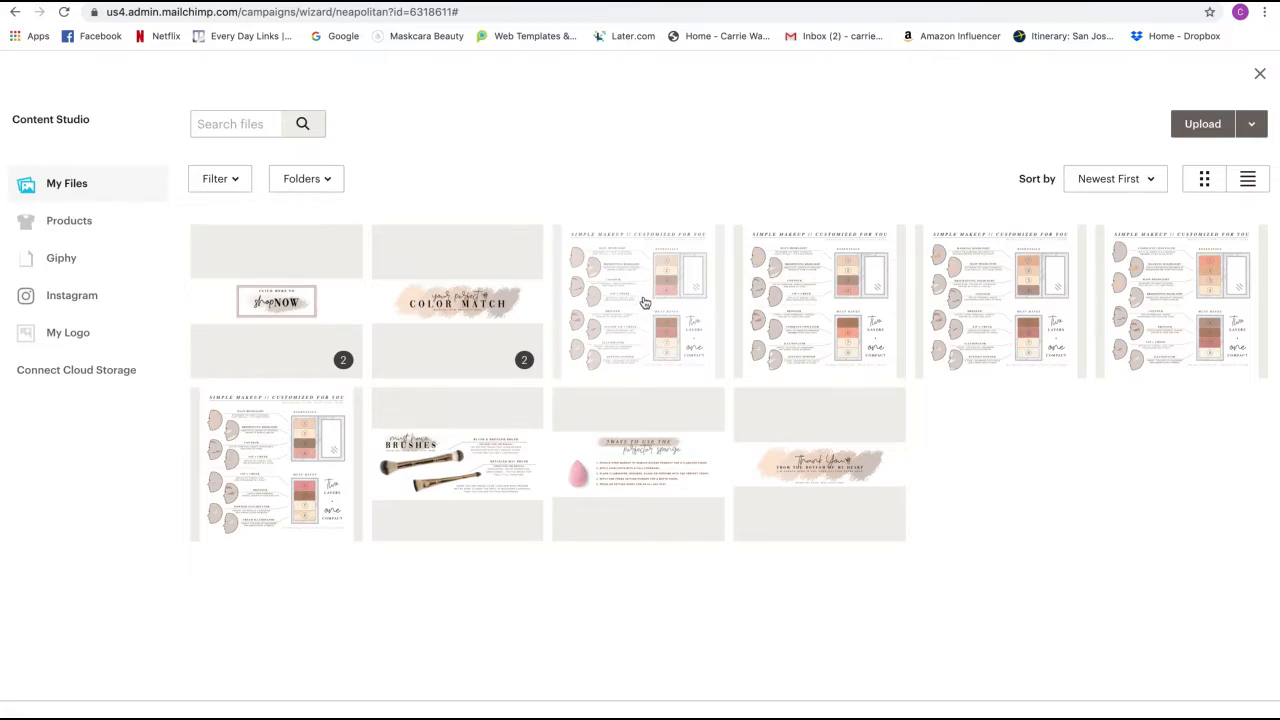
click(642, 372)
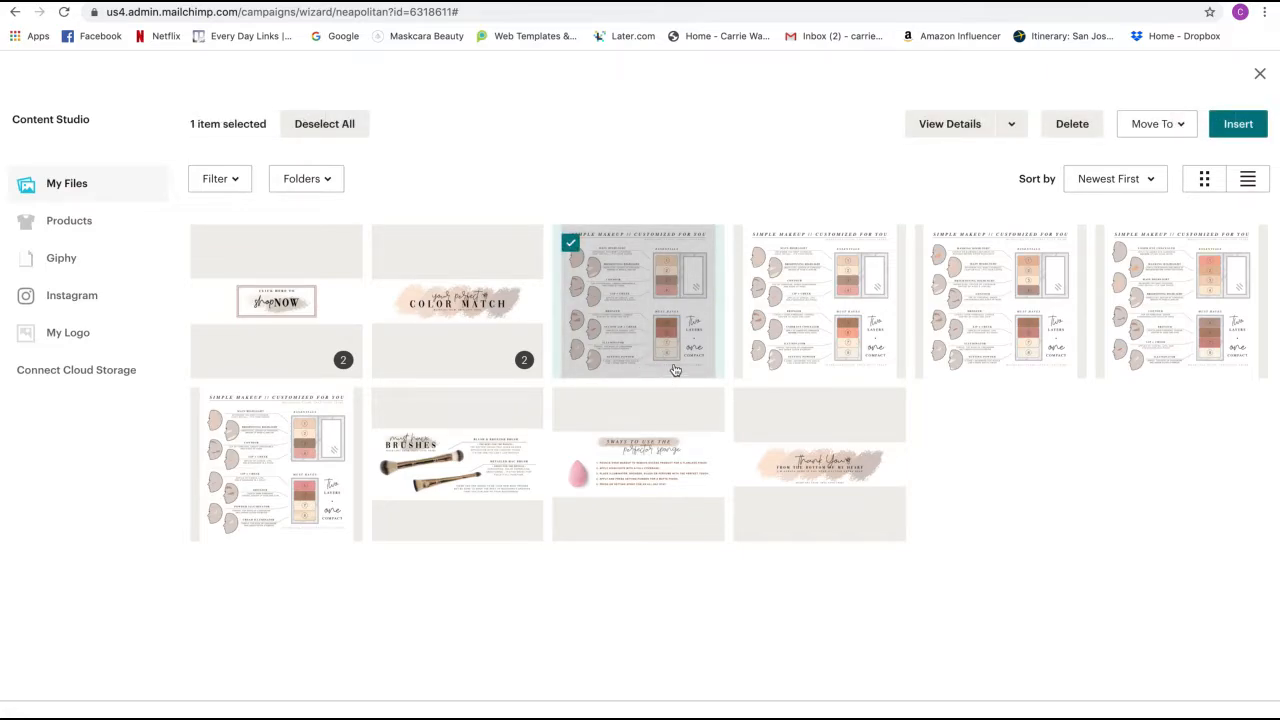
click(1236, 125)
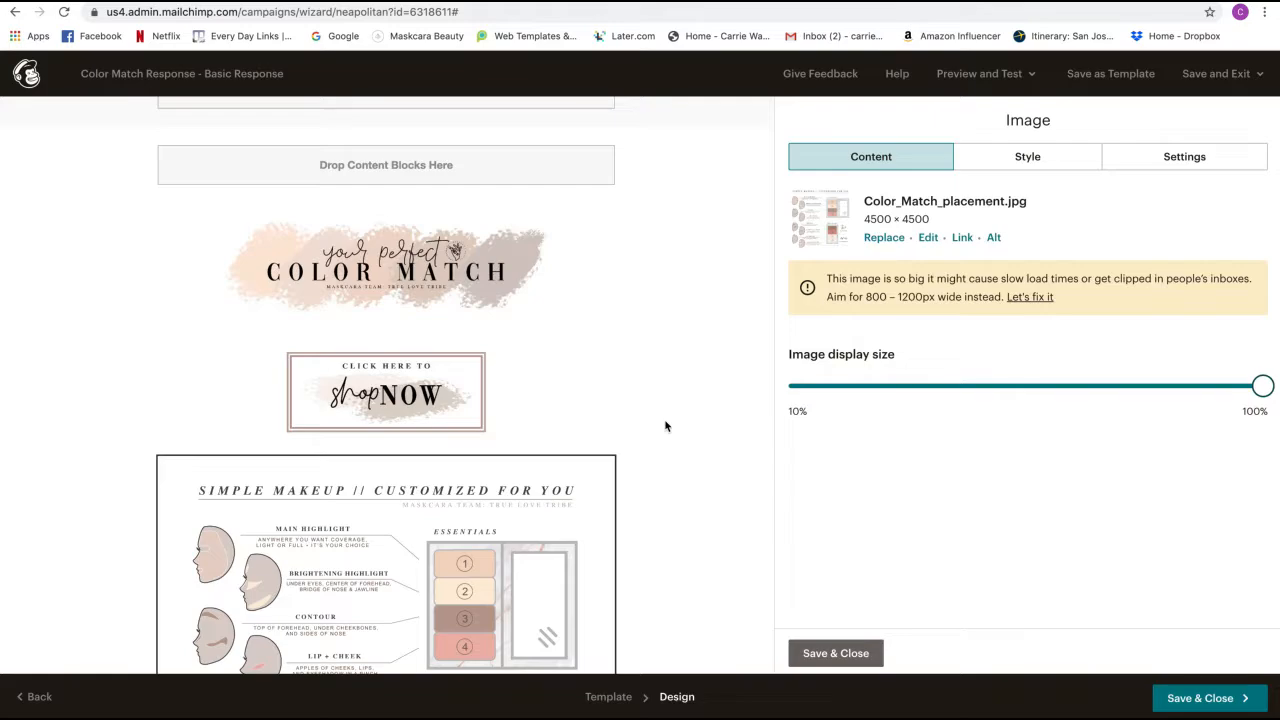
scroll(665, 426, down, 5)
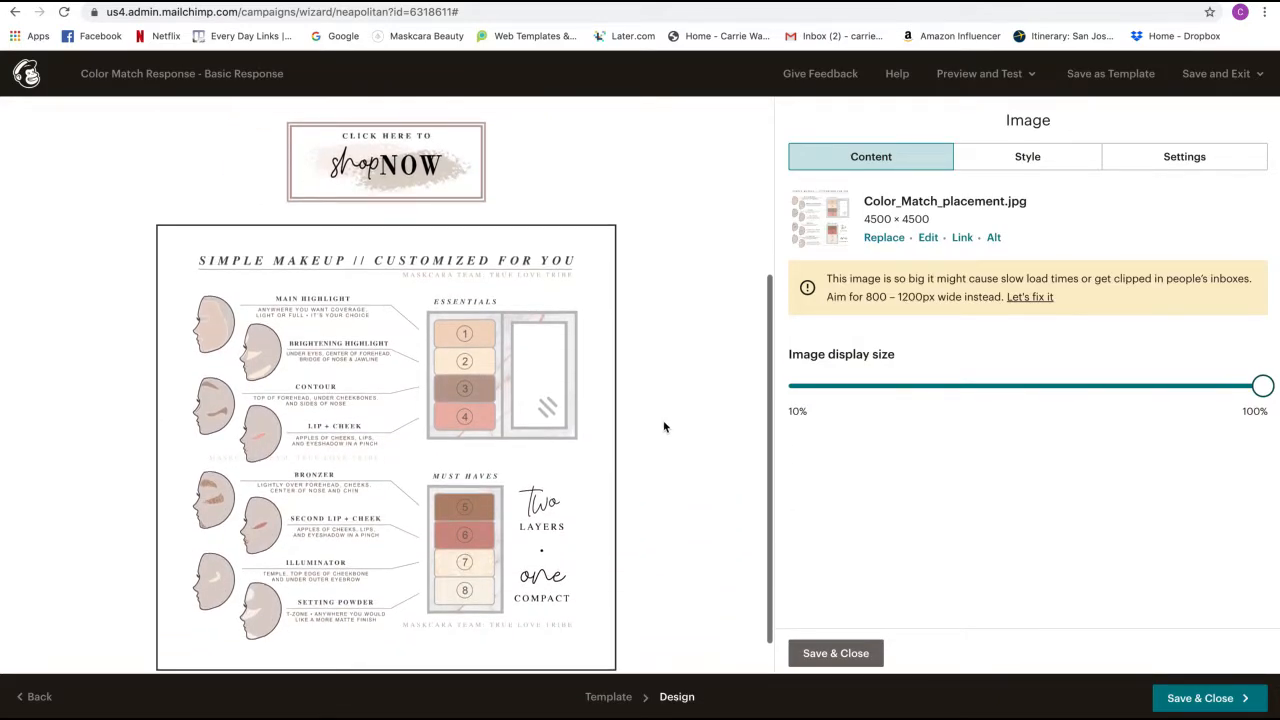
click(1025, 299)
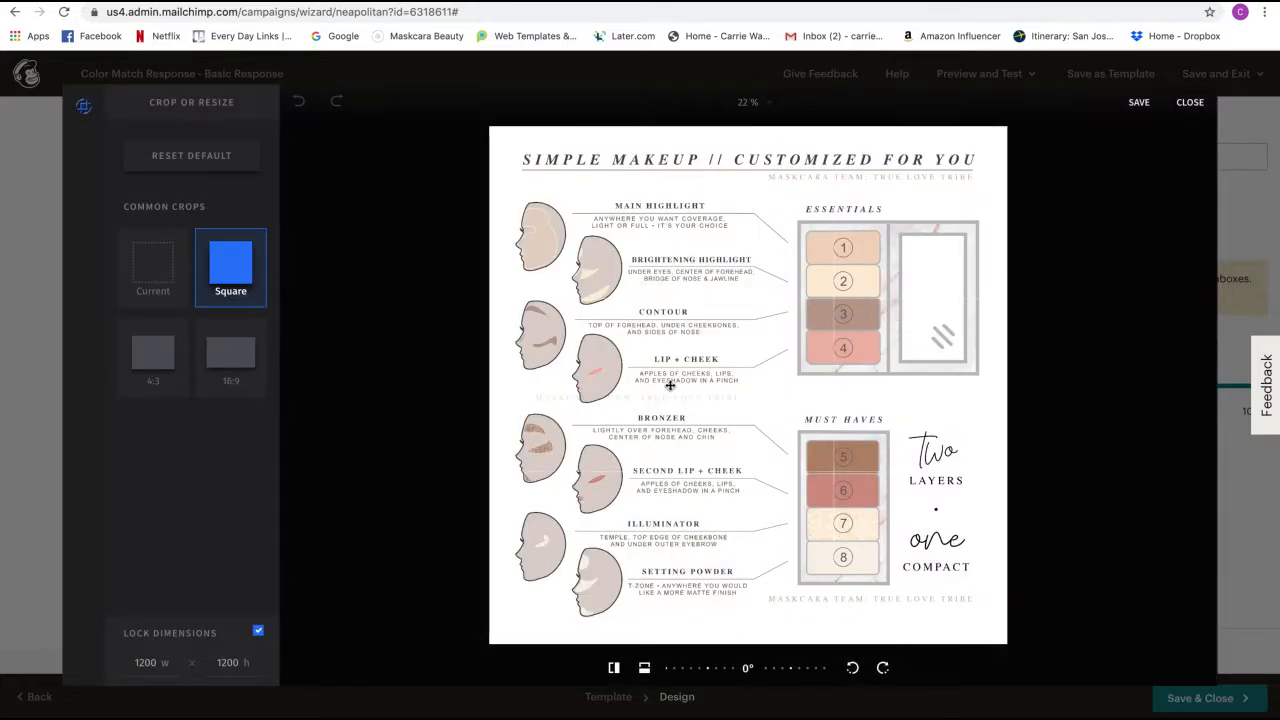
click(1140, 103)
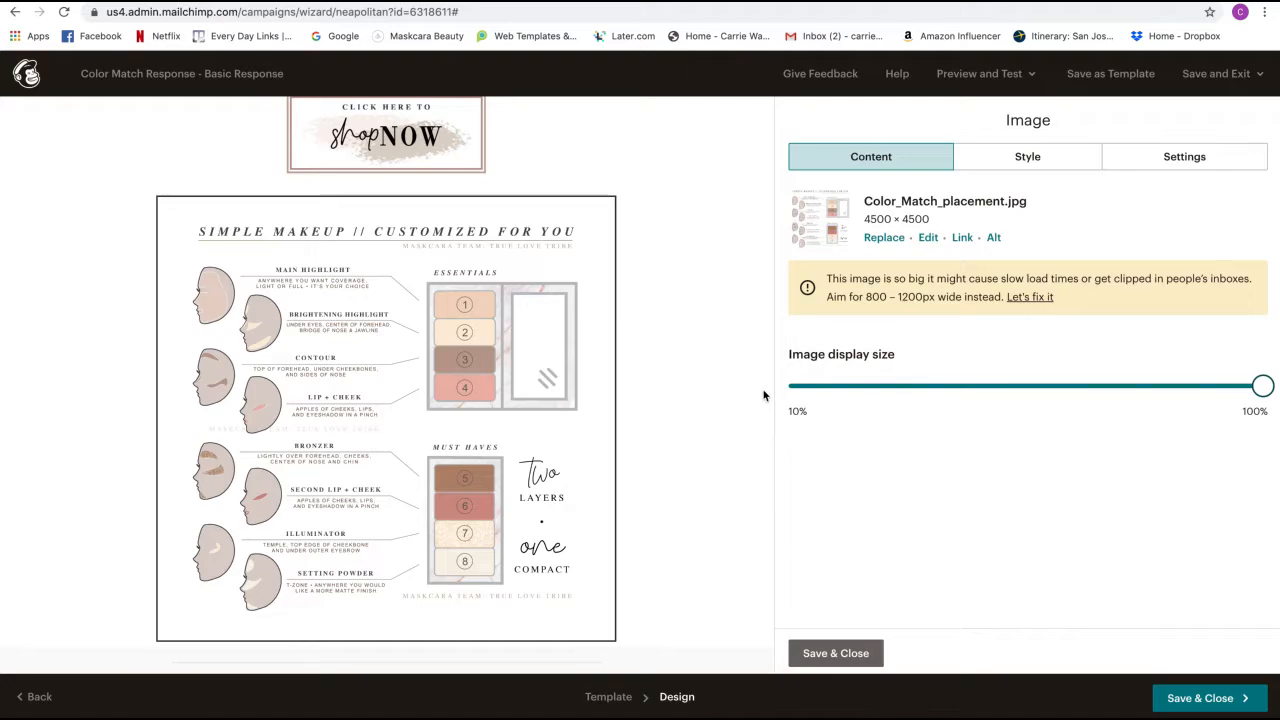
scroll(745, 397, down, 1)
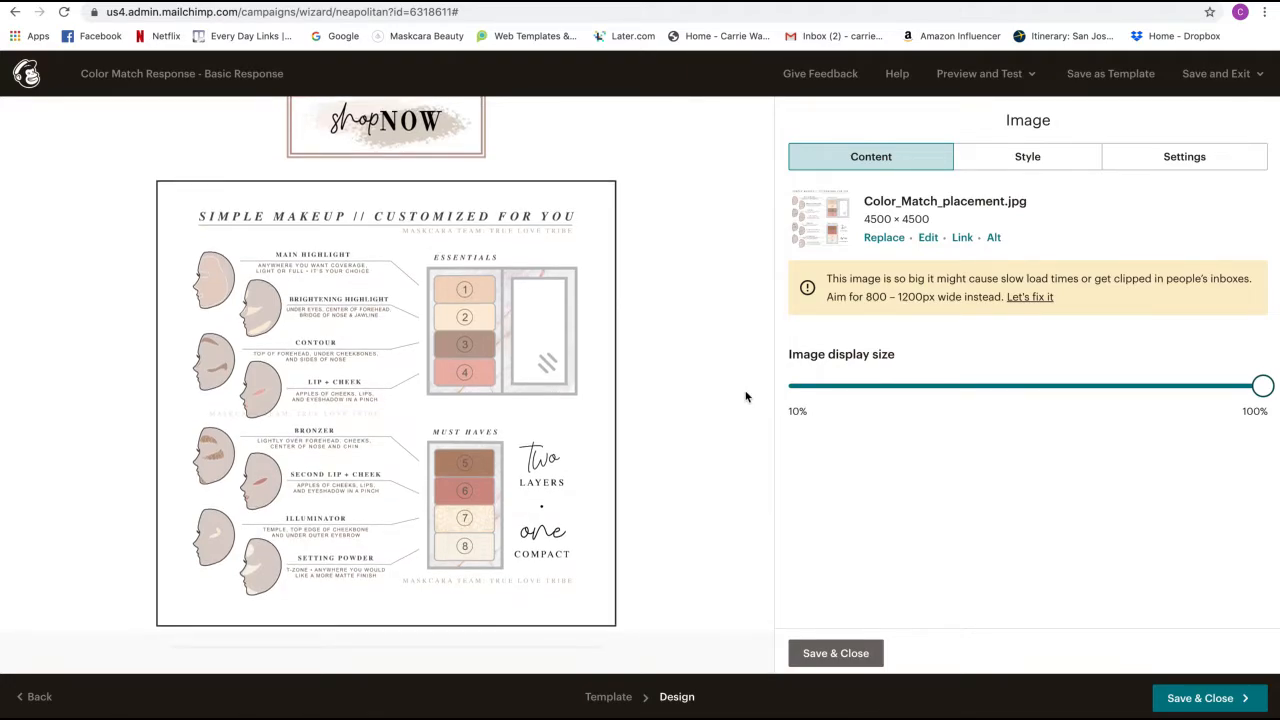
scroll(743, 394, down, 5)
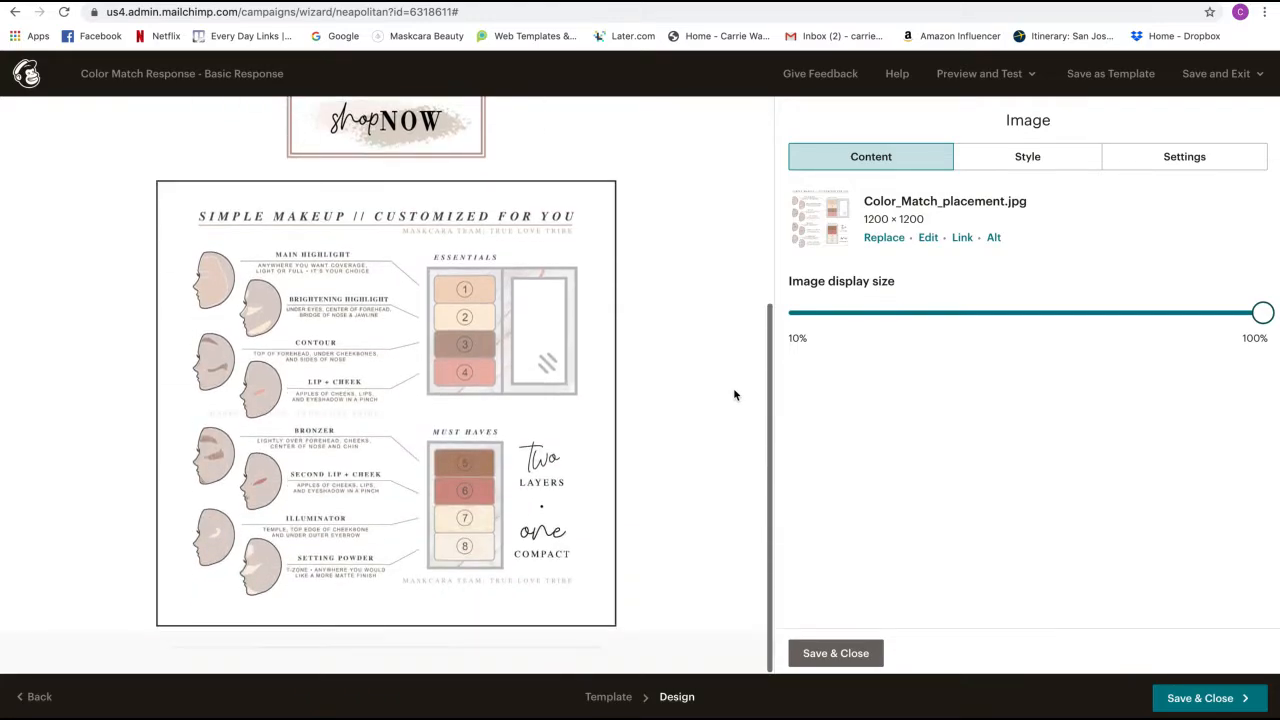
click(823, 652)
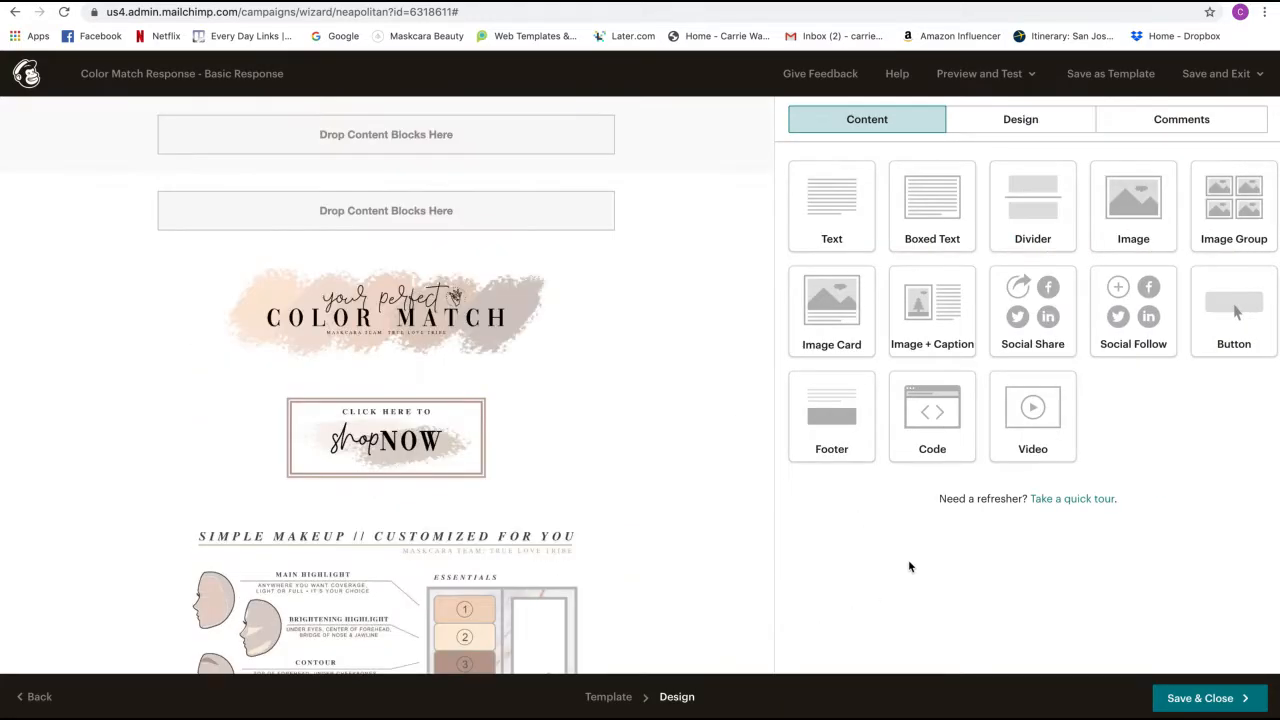
- Add a fourth image block holding 4_color-match-brushes.jpg, resized to 1200 × 502
scroll(626, 294, down, 5)
drag(1139, 214, 568, 597)
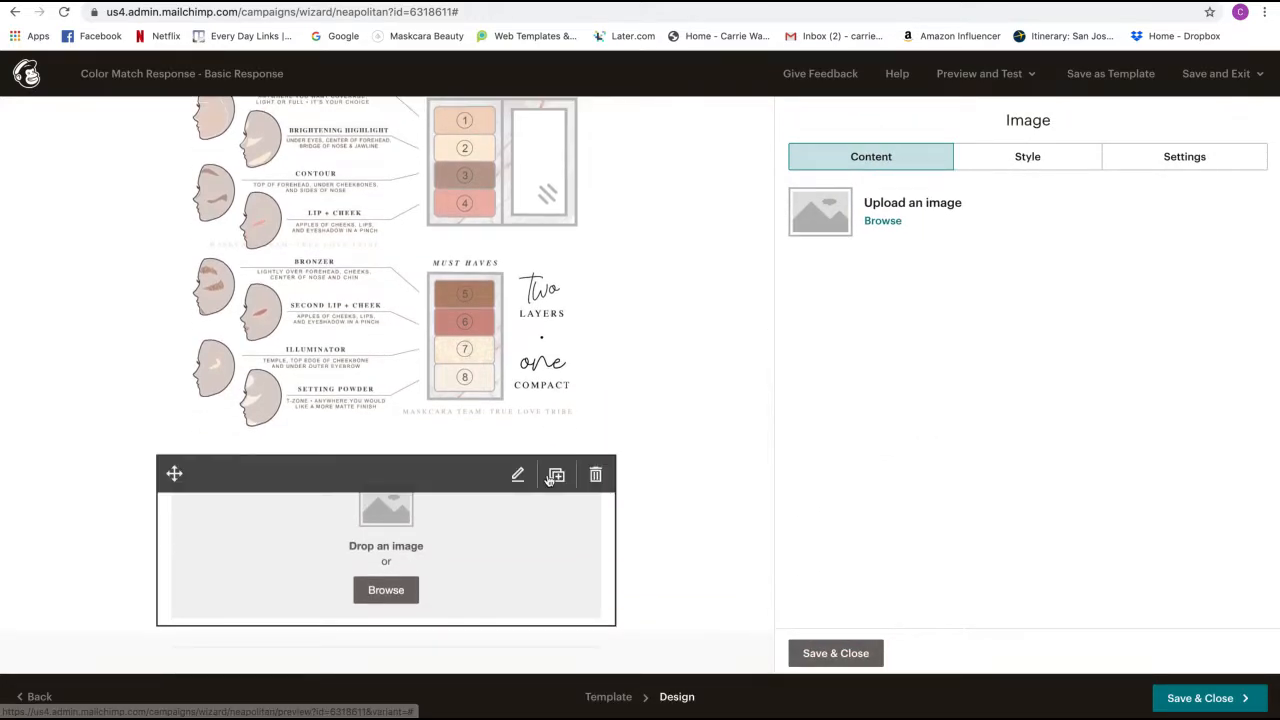
click(884, 221)
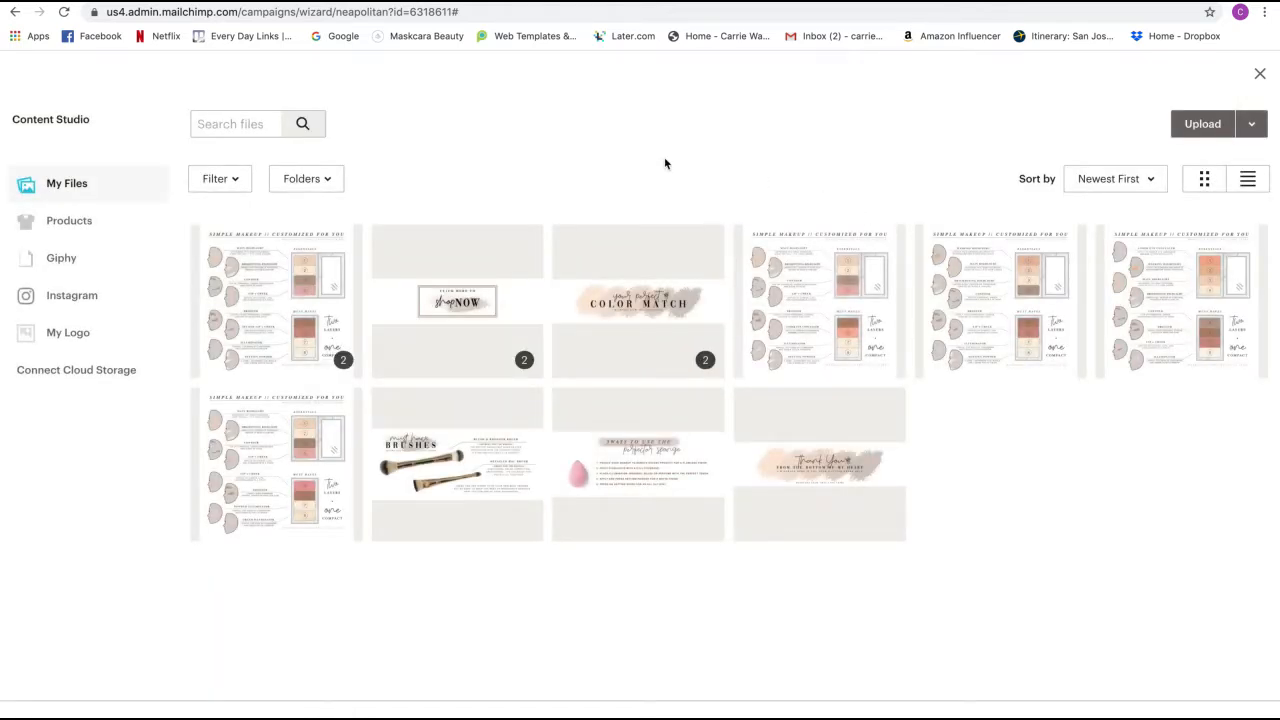
click(424, 478)
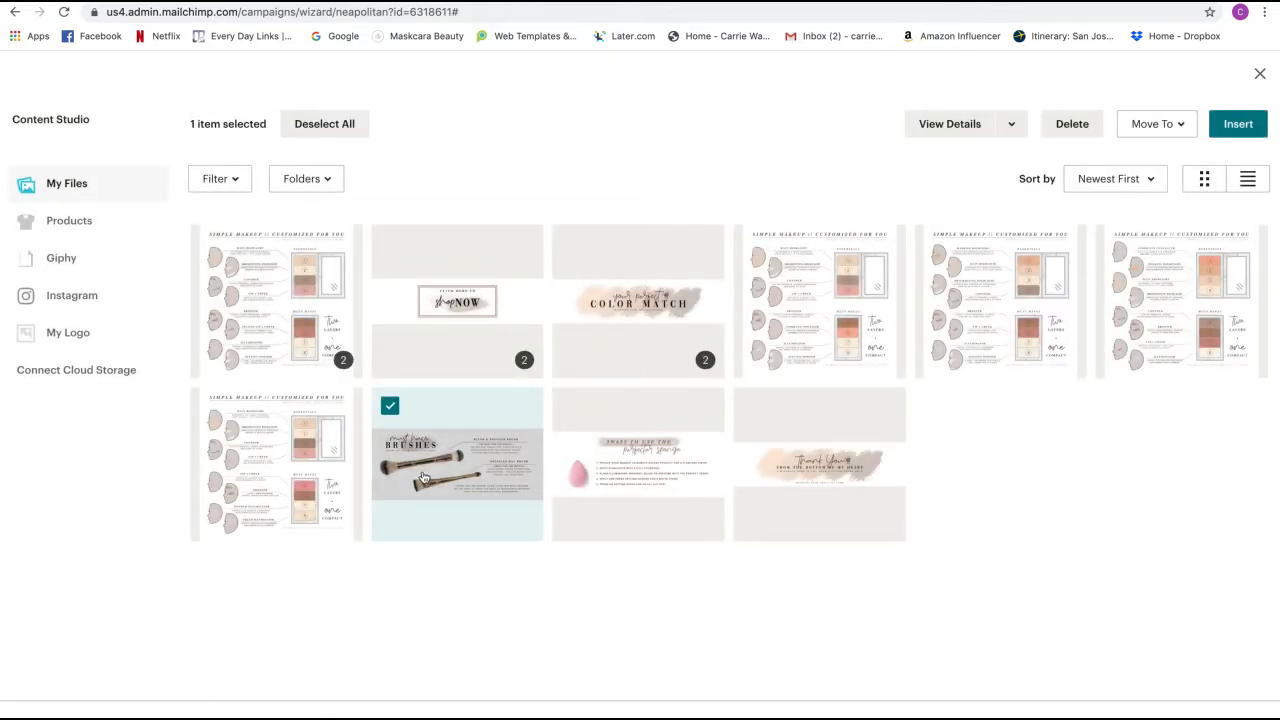
click(1227, 125)
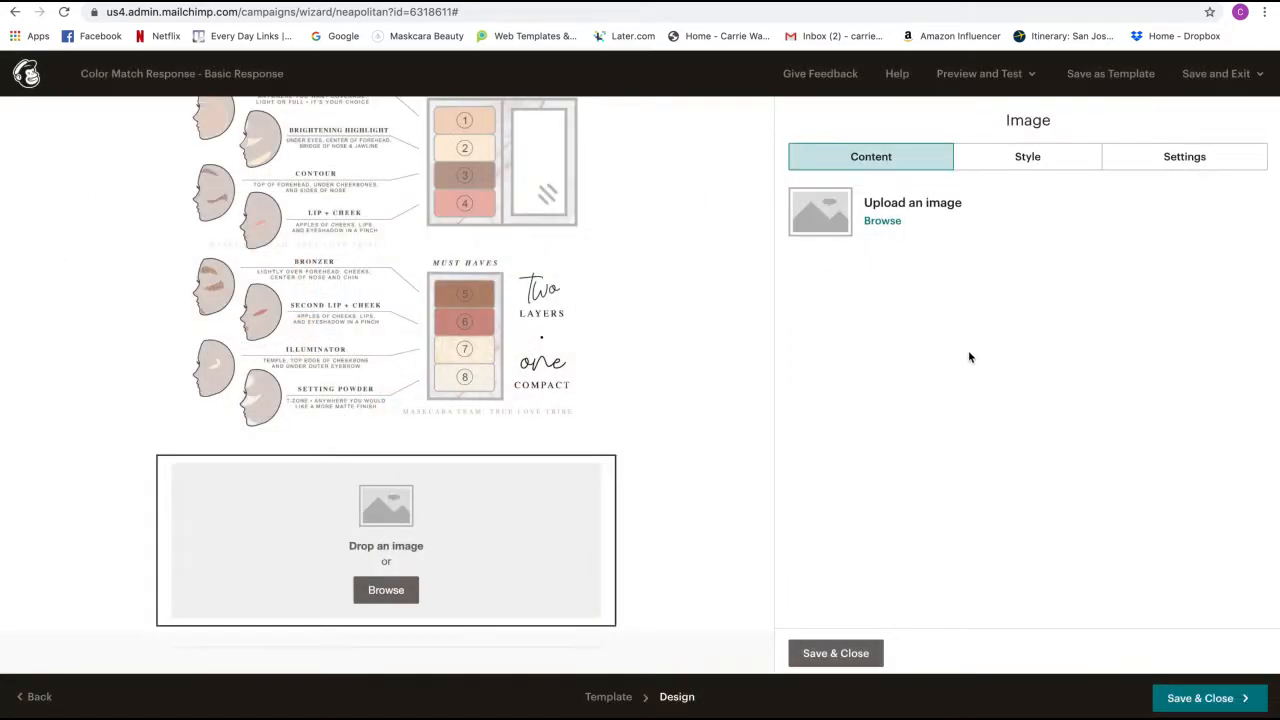
scroll(670, 364, up, 8)
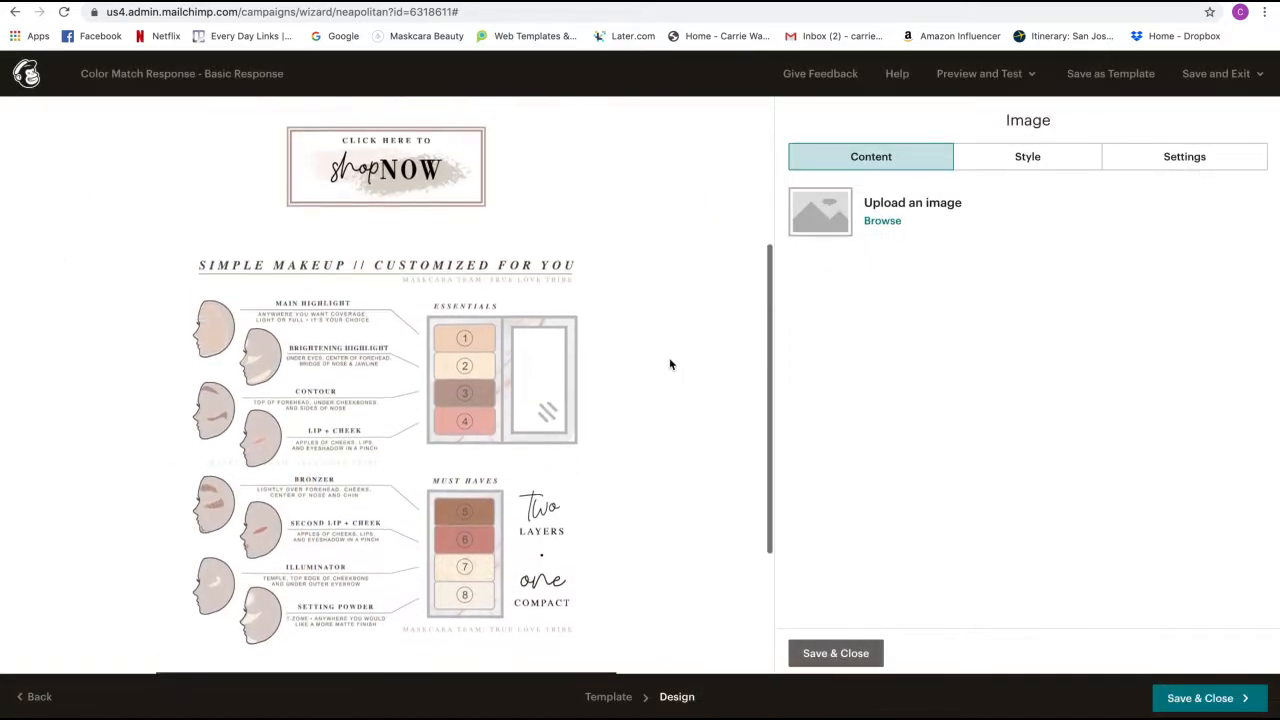
scroll(670, 364, down, 6)
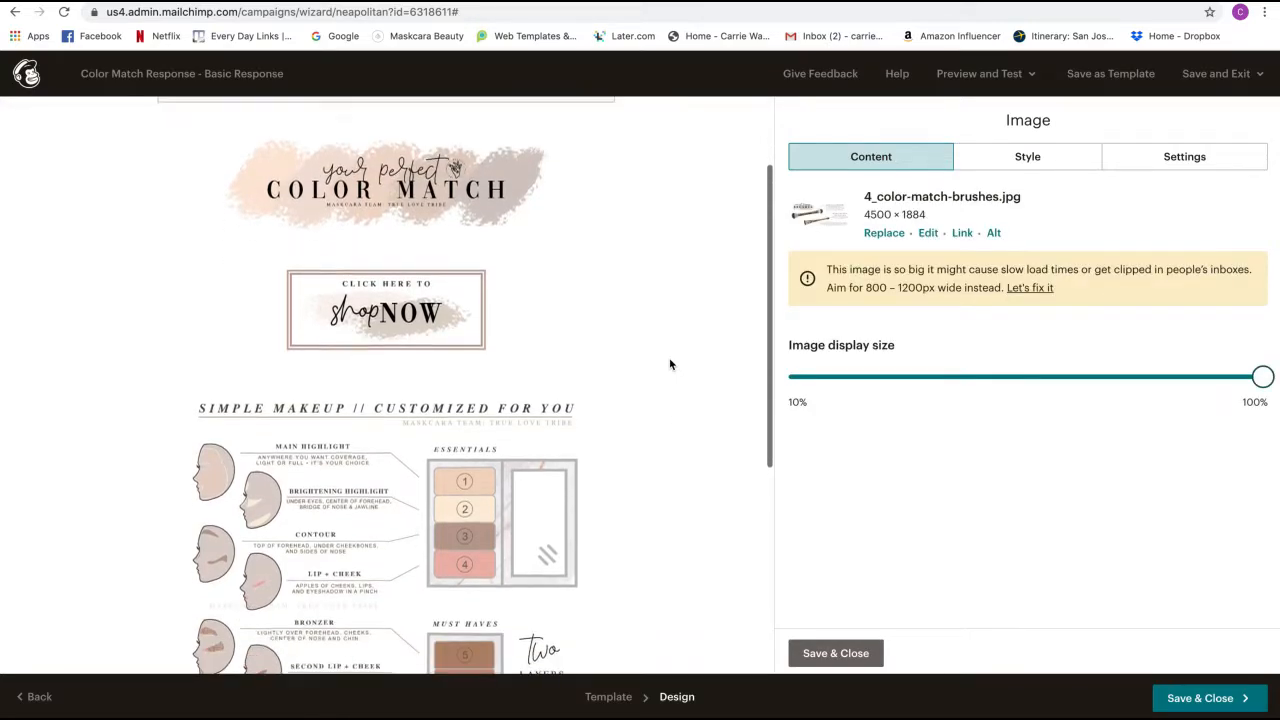
scroll(670, 364, down, 1)
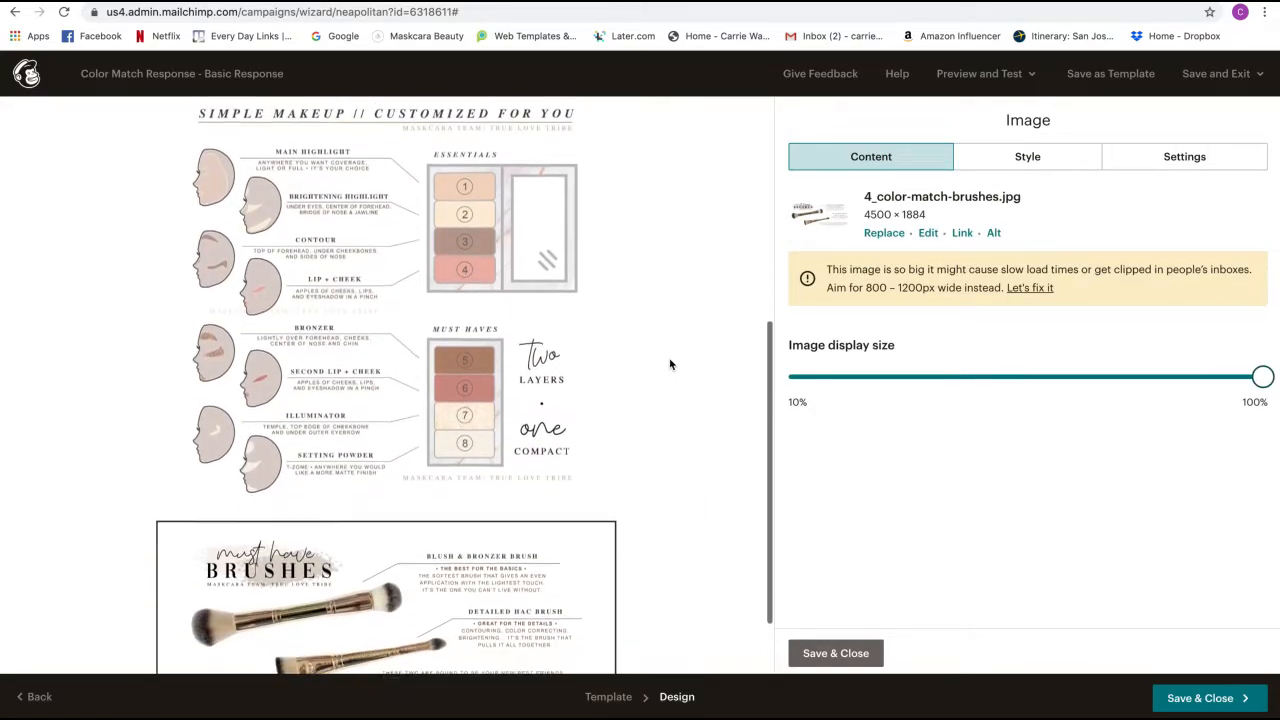
click(1043, 292)
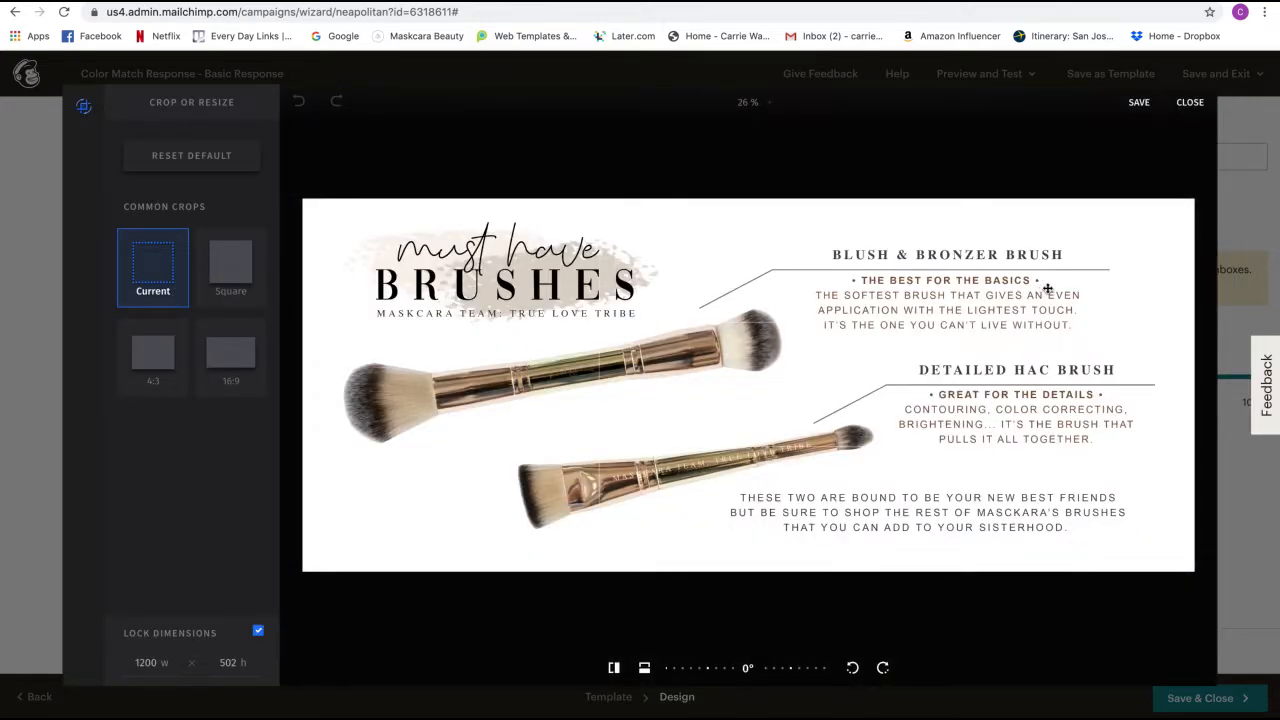
click(1141, 104)
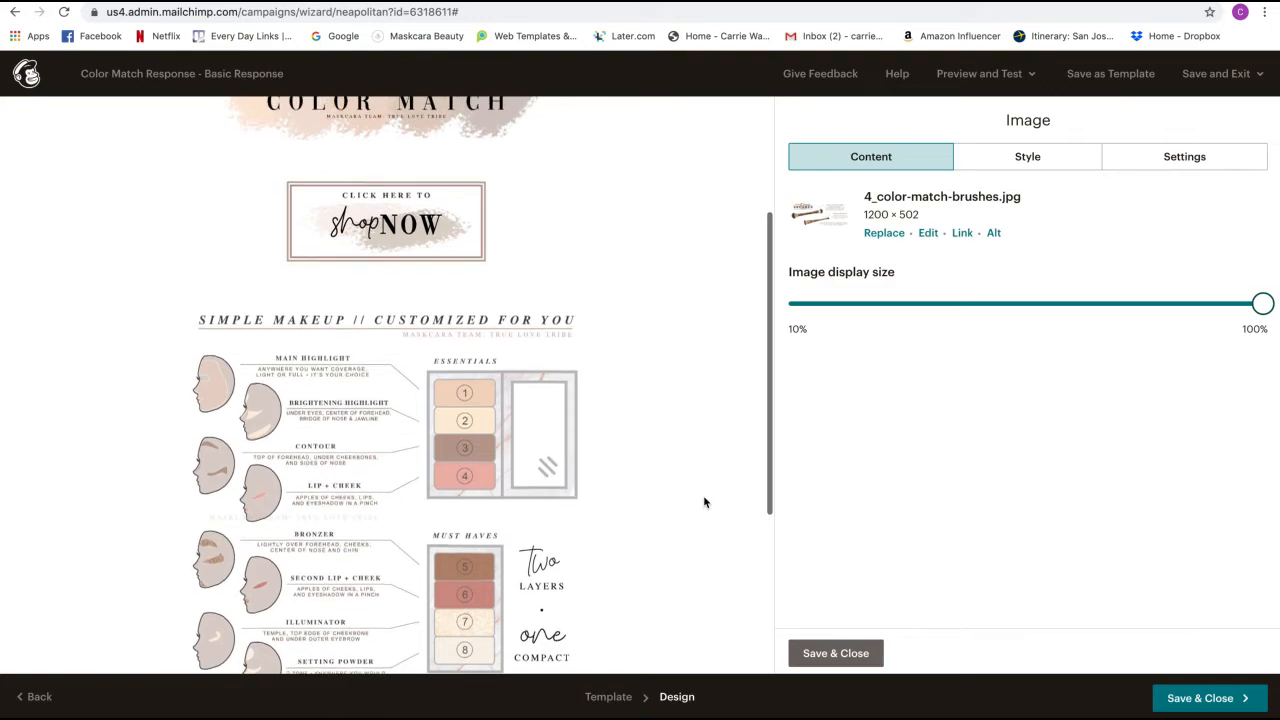
scroll(704, 502, down, 3)
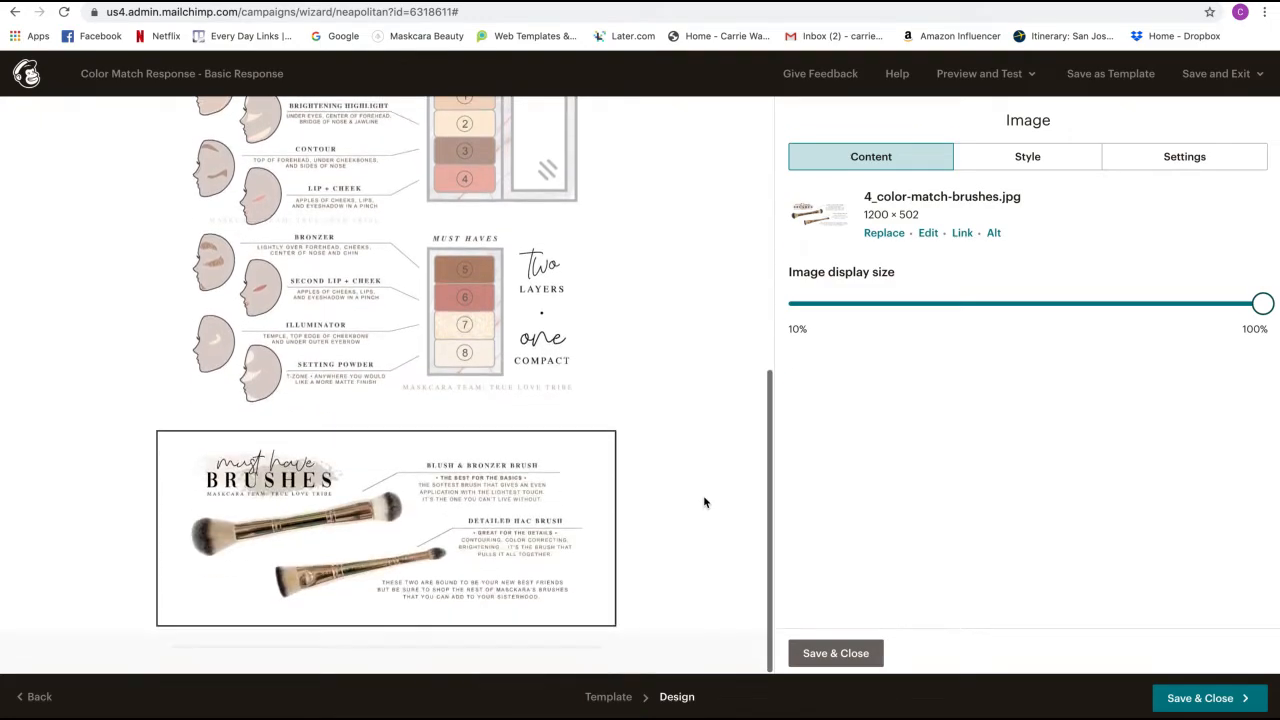
click(808, 655)
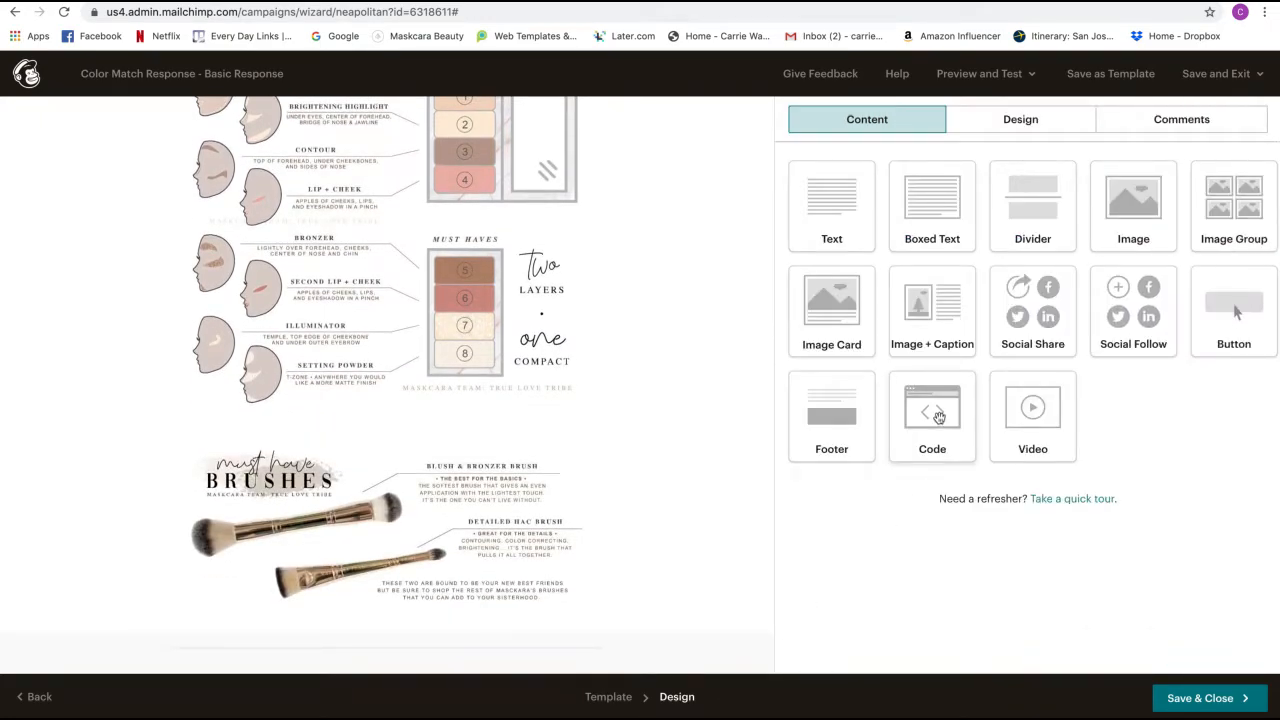
- Add 5_Color-match-response-Perfector.jpg at 1200 × 457 in a fifth block, plus an empty block below
drag(1100, 235, 511, 620)
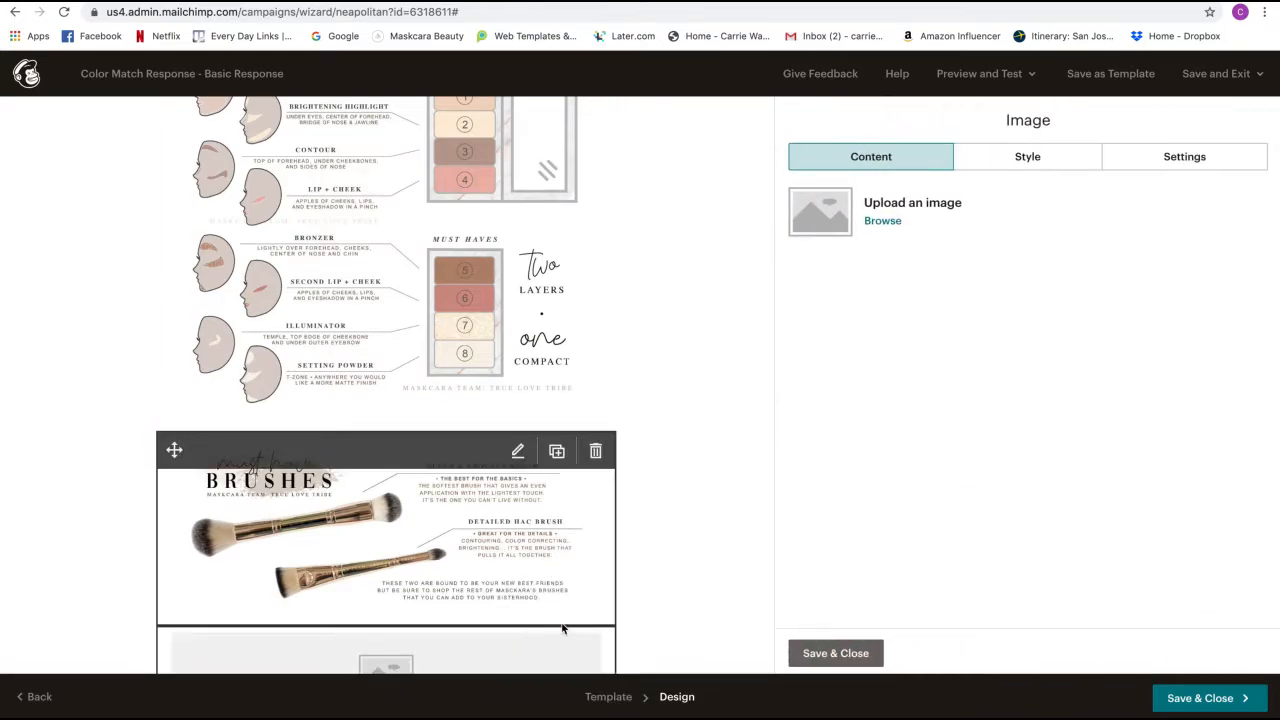
click(889, 219)
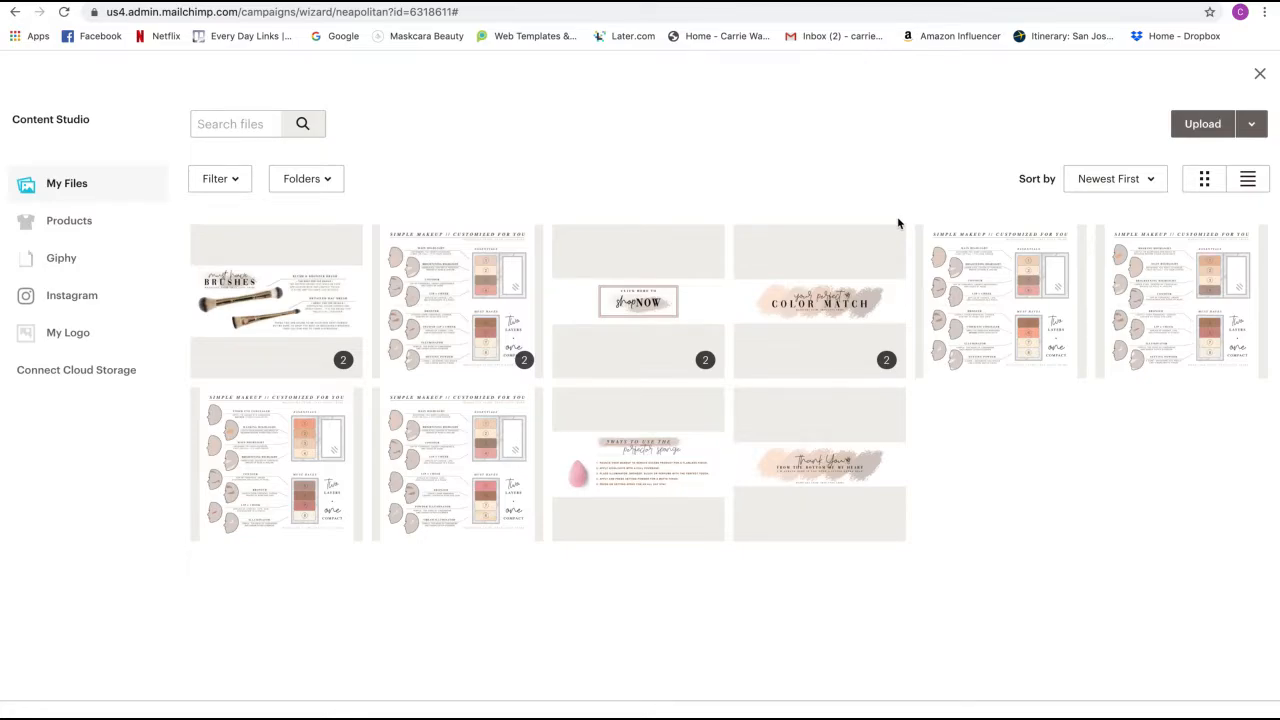
click(630, 477)
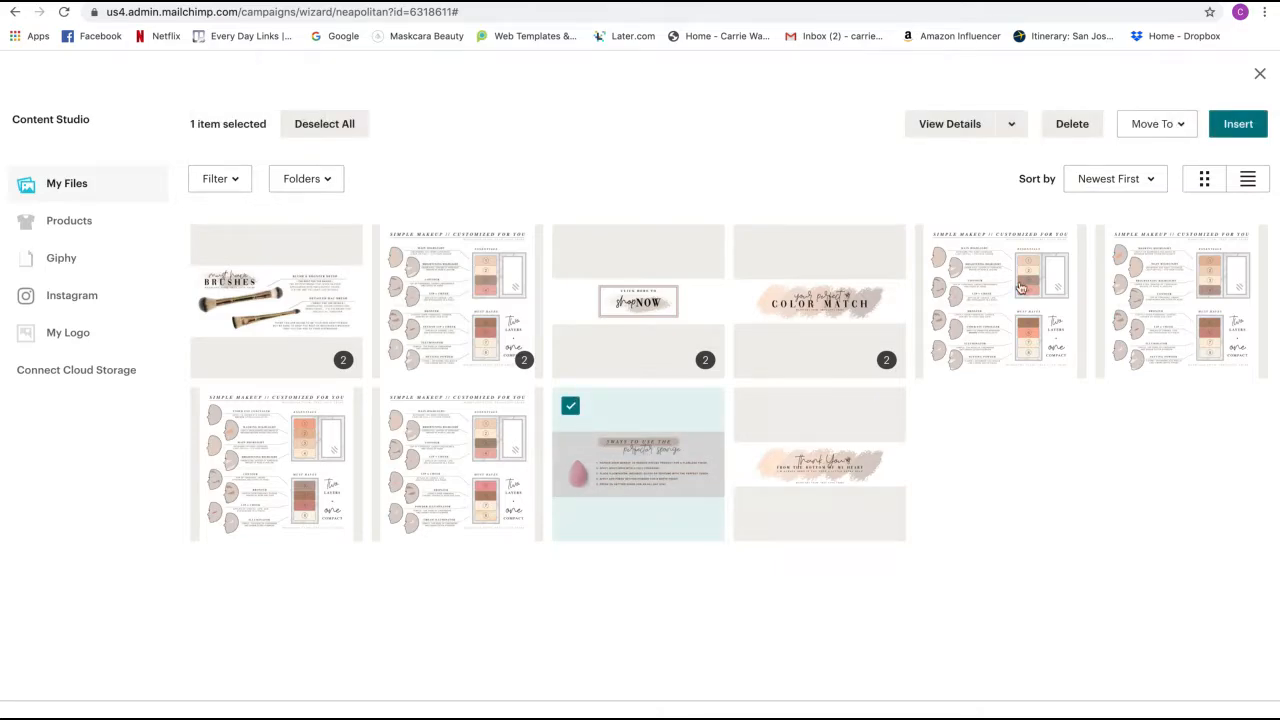
click(1238, 124)
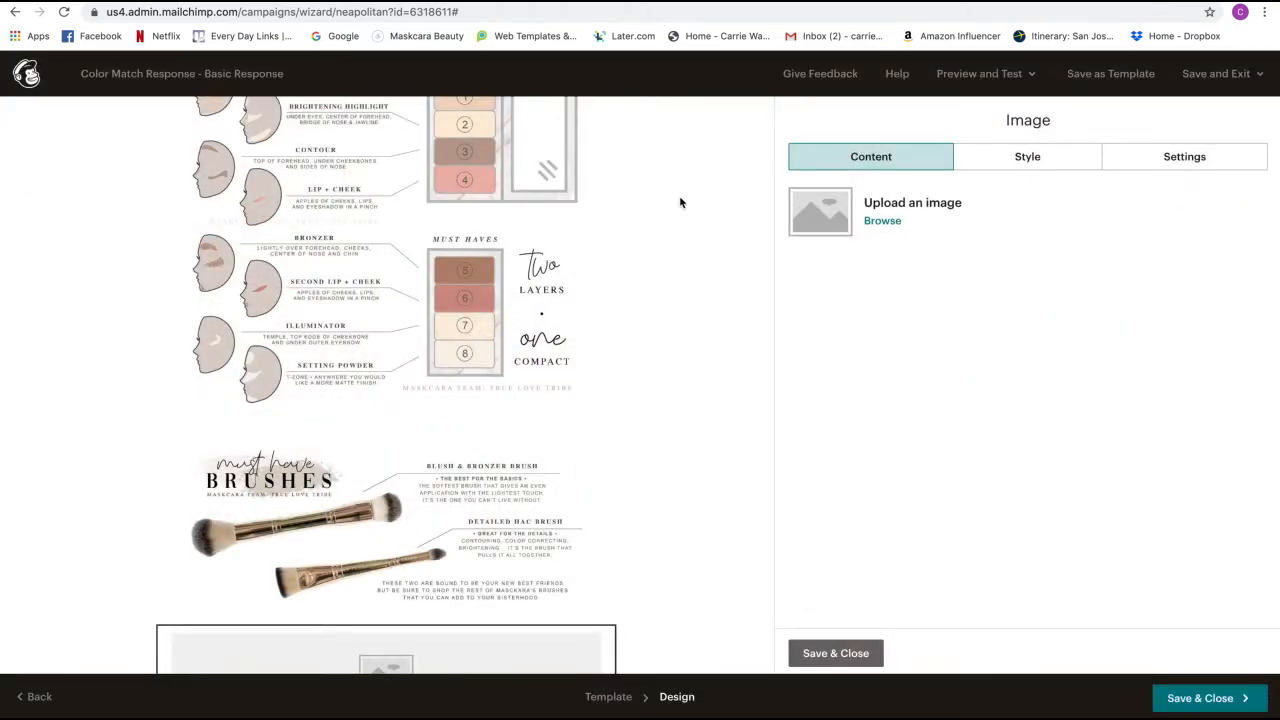
scroll(676, 267, down, 3)
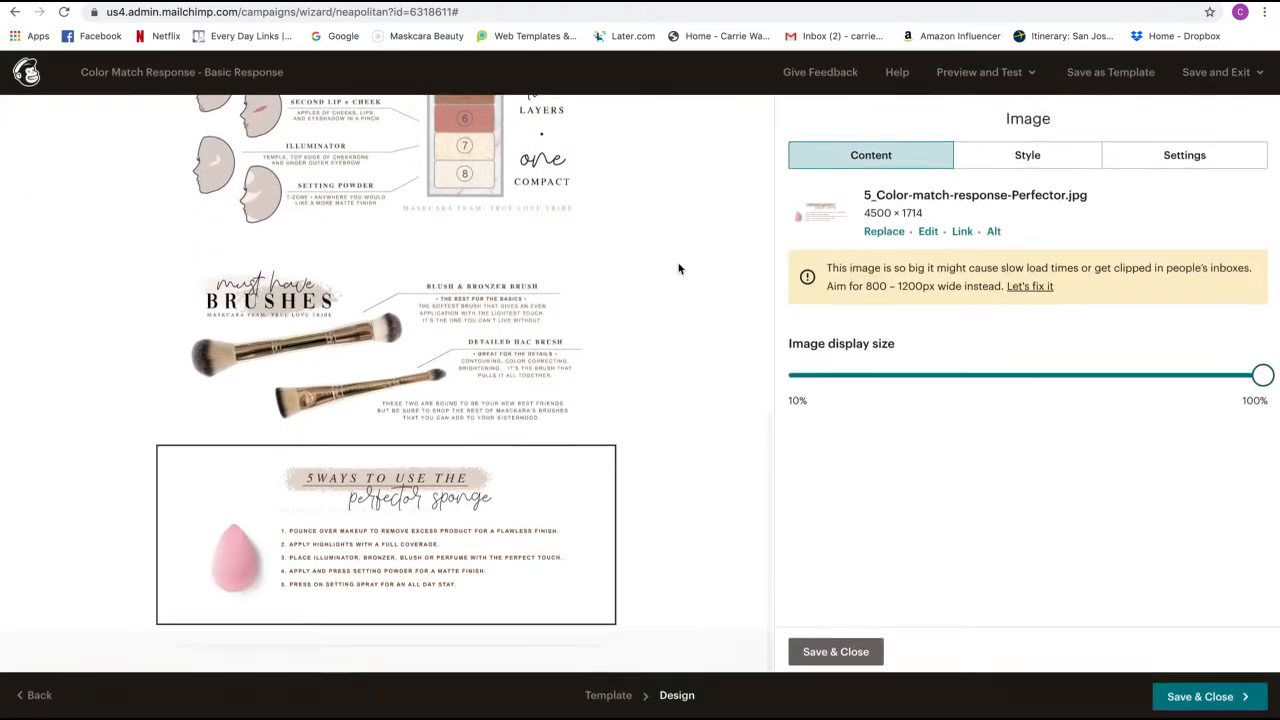
click(1045, 289)
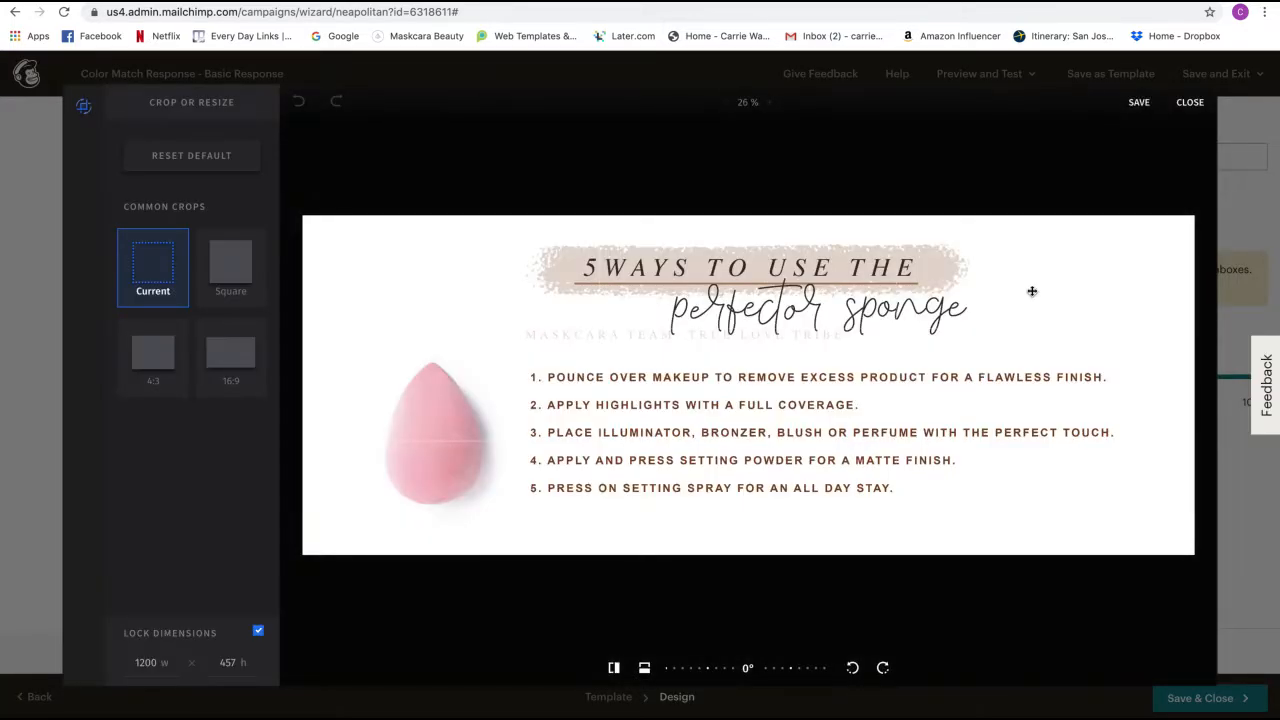
click(1144, 102)
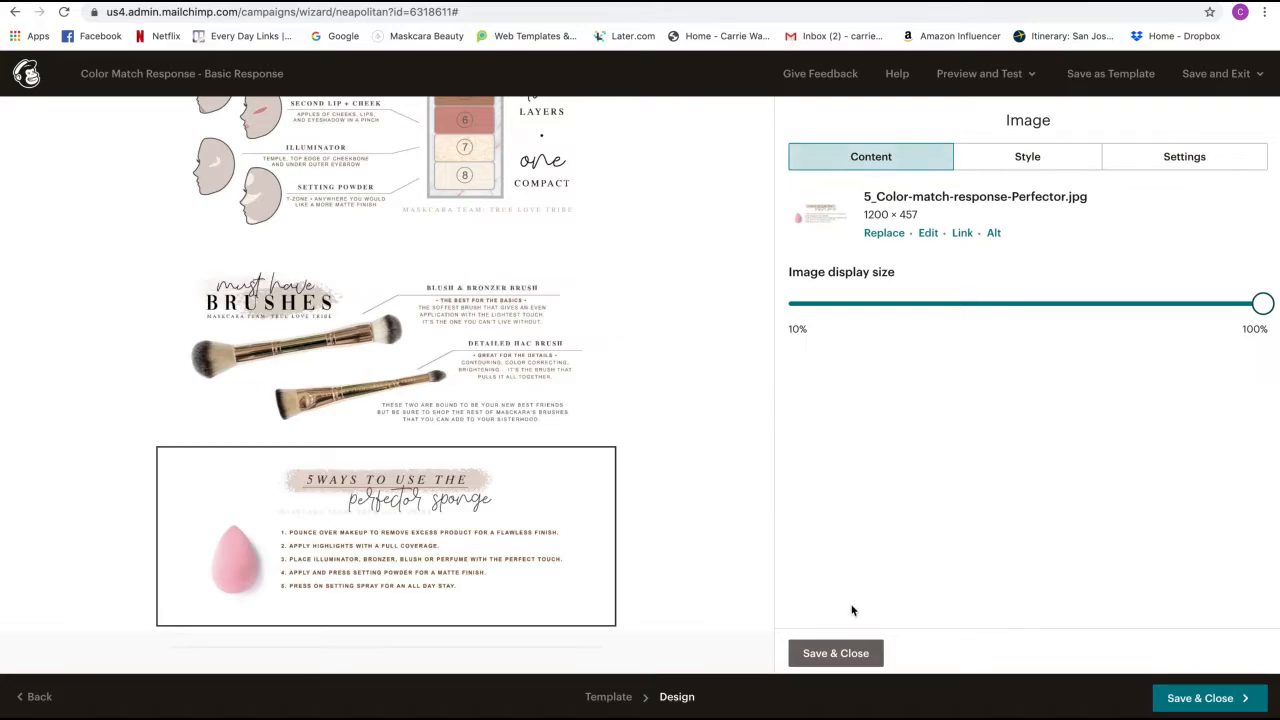
click(849, 652)
drag(1133, 226, 585, 627)
- Fill the new block with 6_Color_Match_Thank_You.jpg and resize it to 1200 × 310
scroll(713, 340, down, 2)
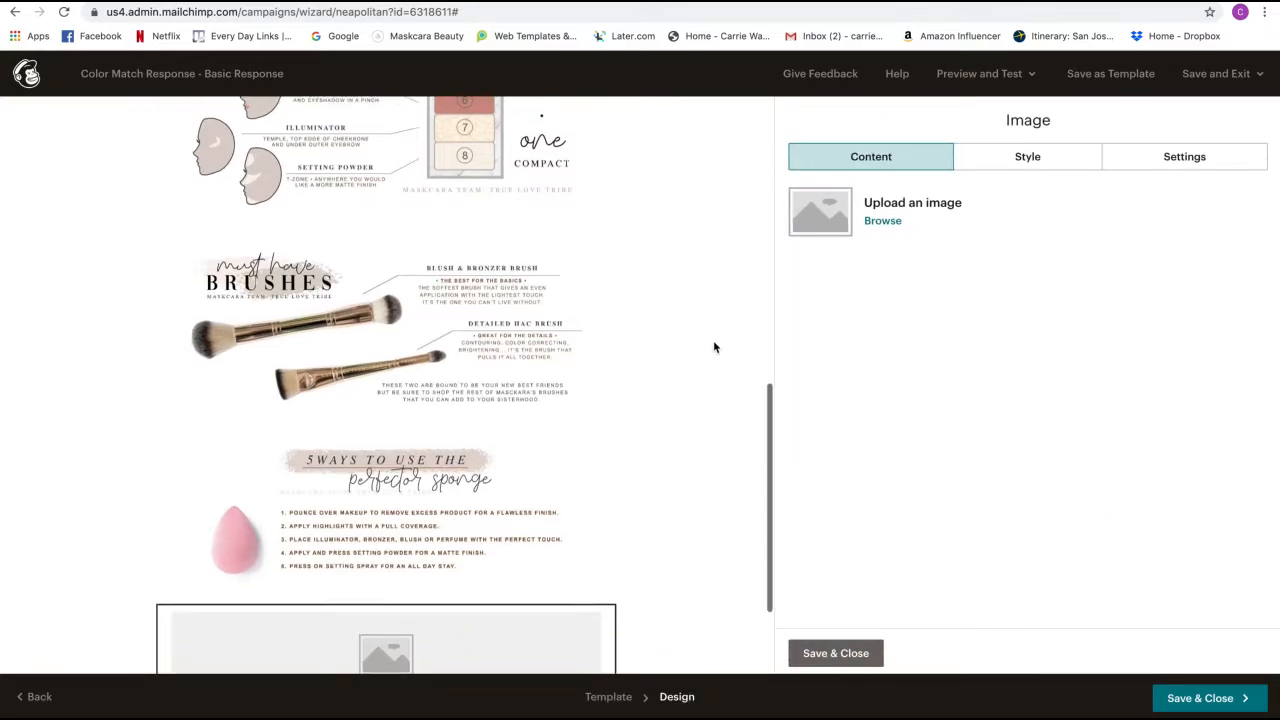
click(889, 222)
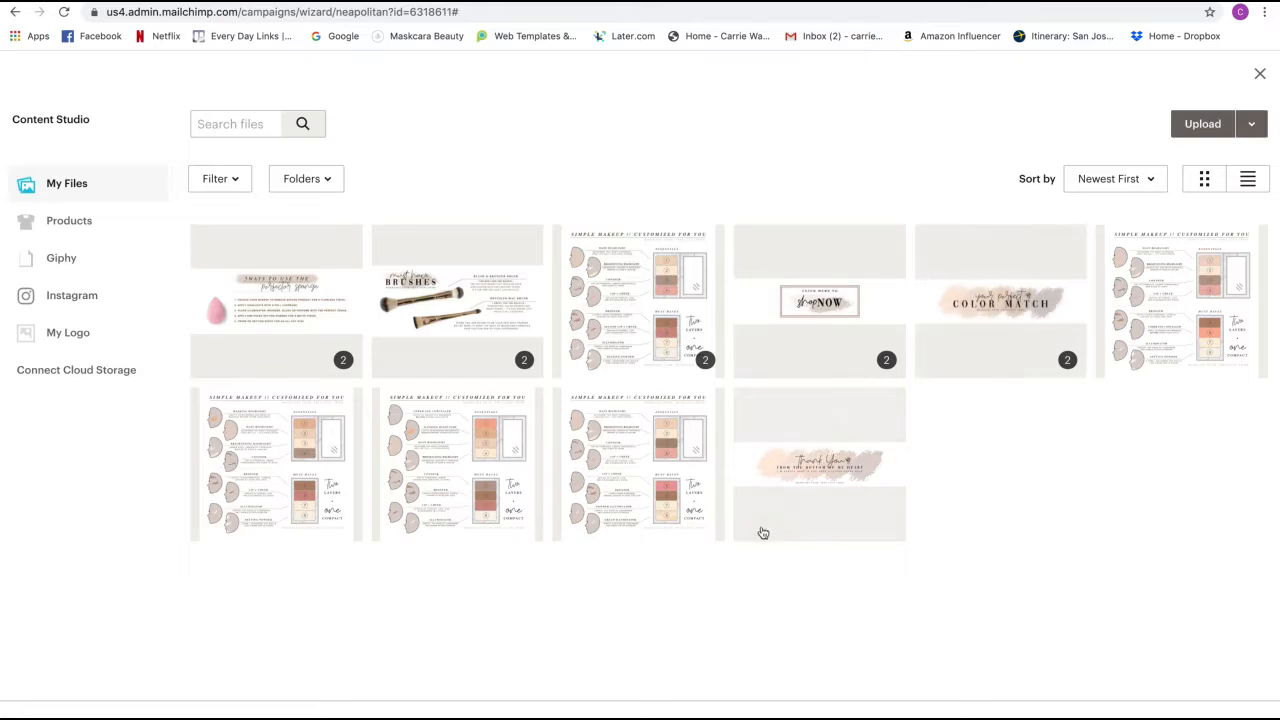
click(786, 489)
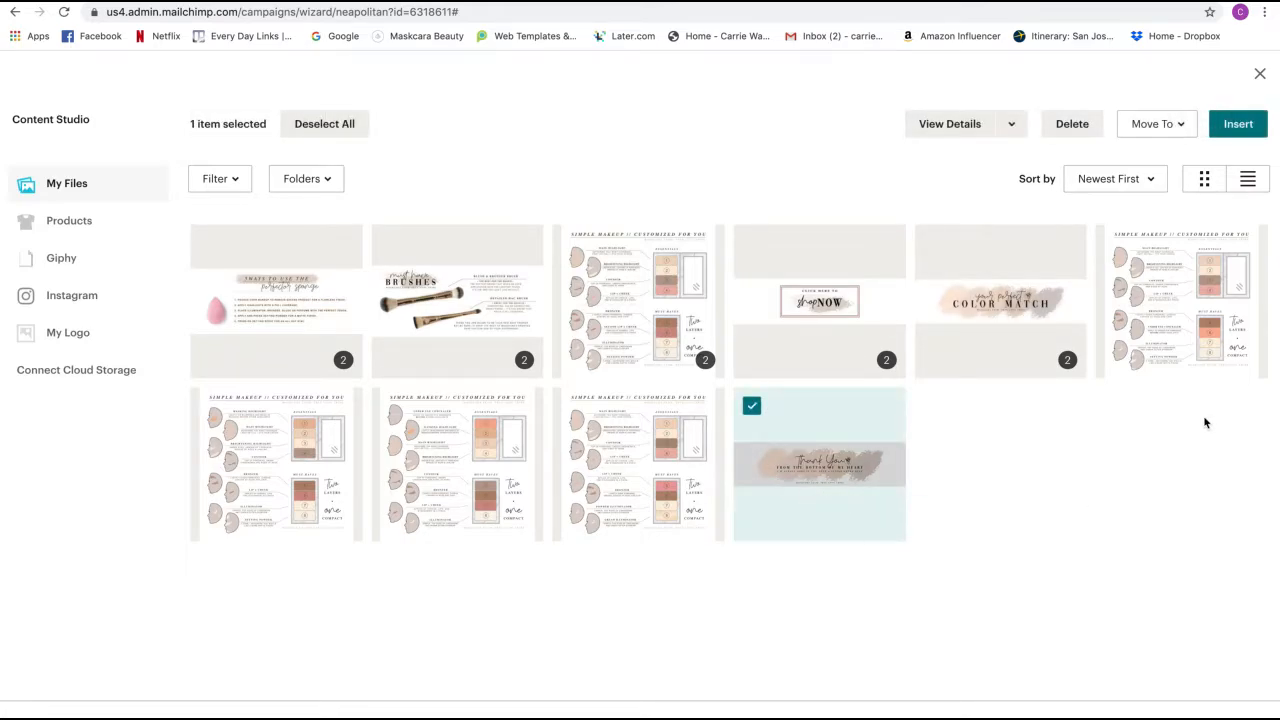
click(1237, 133)
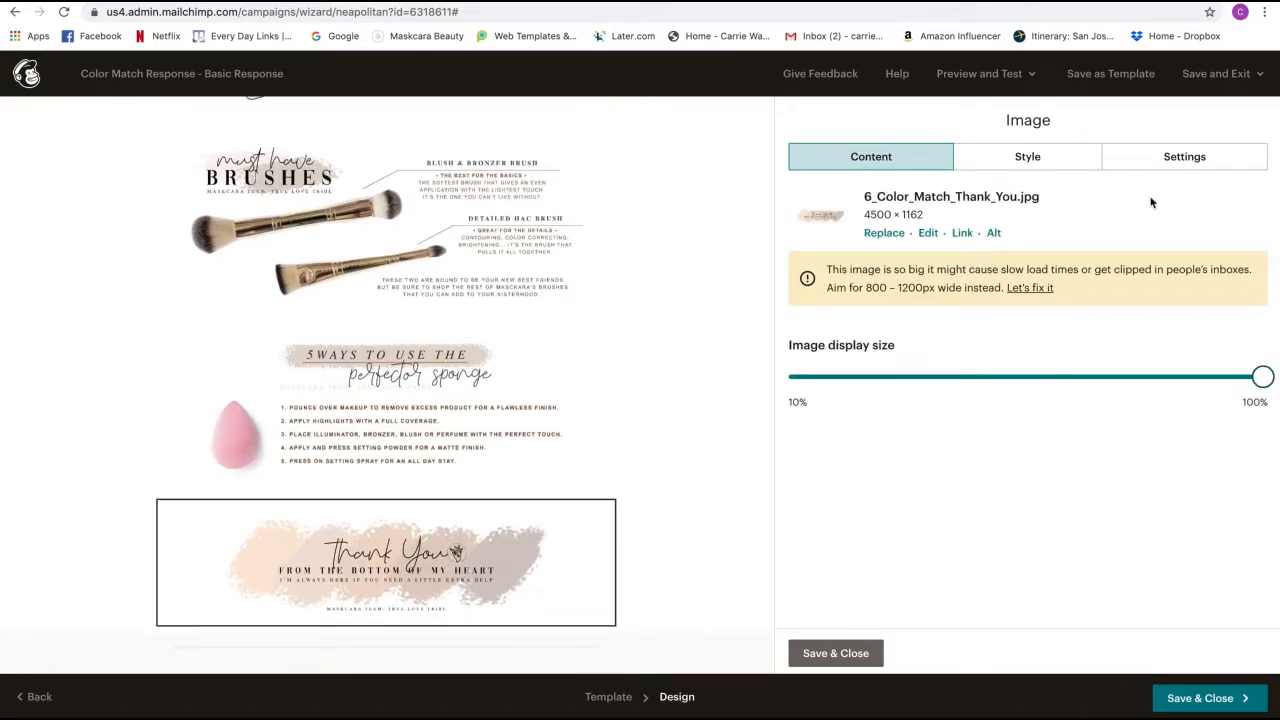
click(1036, 294)
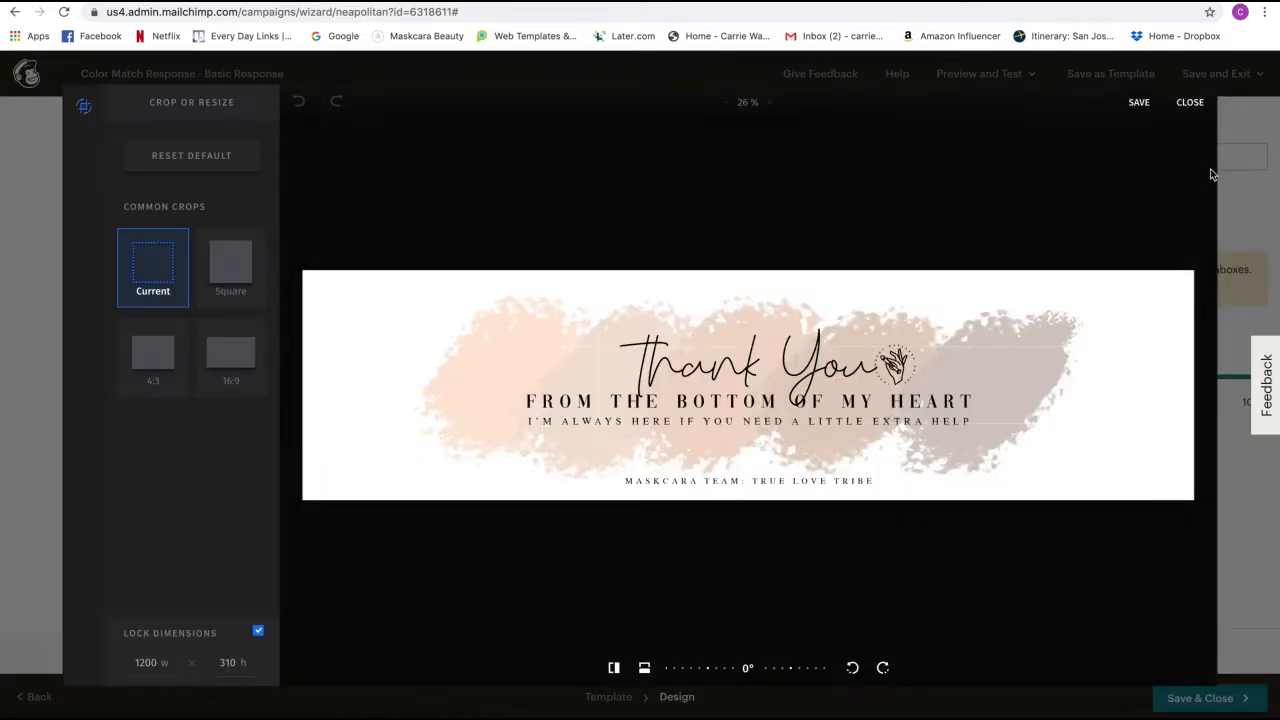
click(1139, 103)
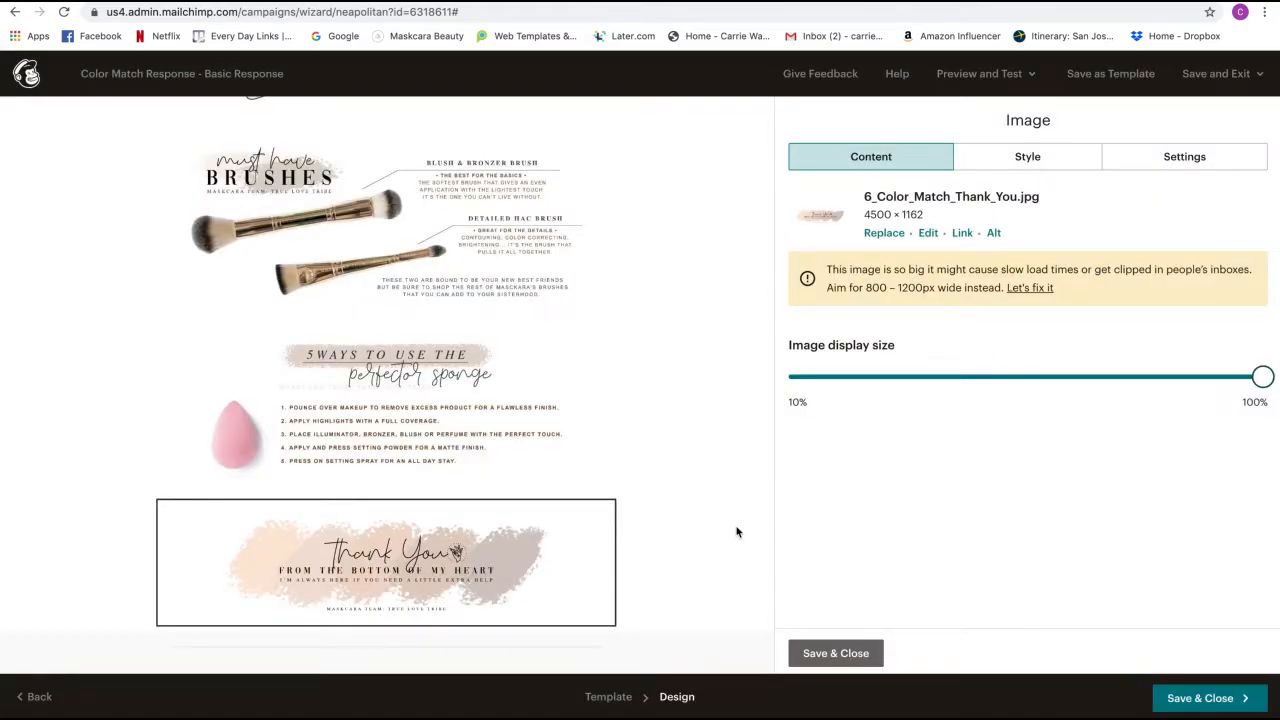
scroll(736, 532, up, 15)
scroll(736, 532, down, 4)
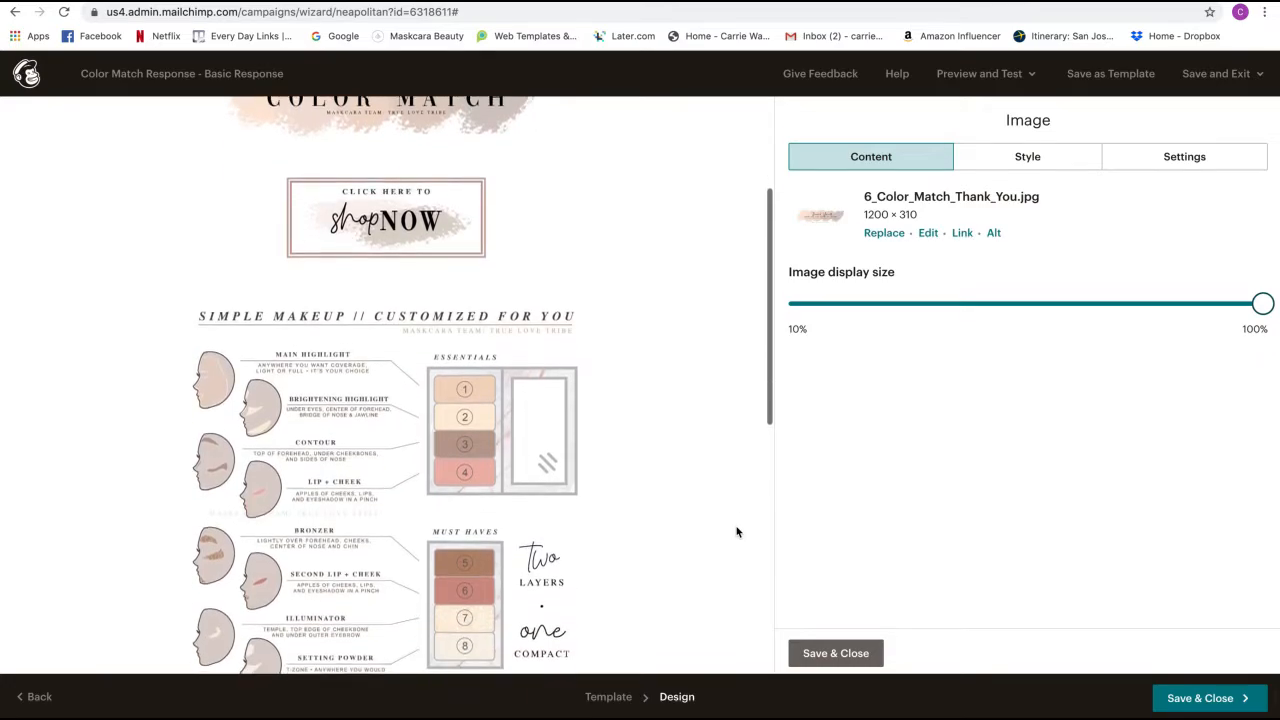
scroll(736, 532, down, 13)
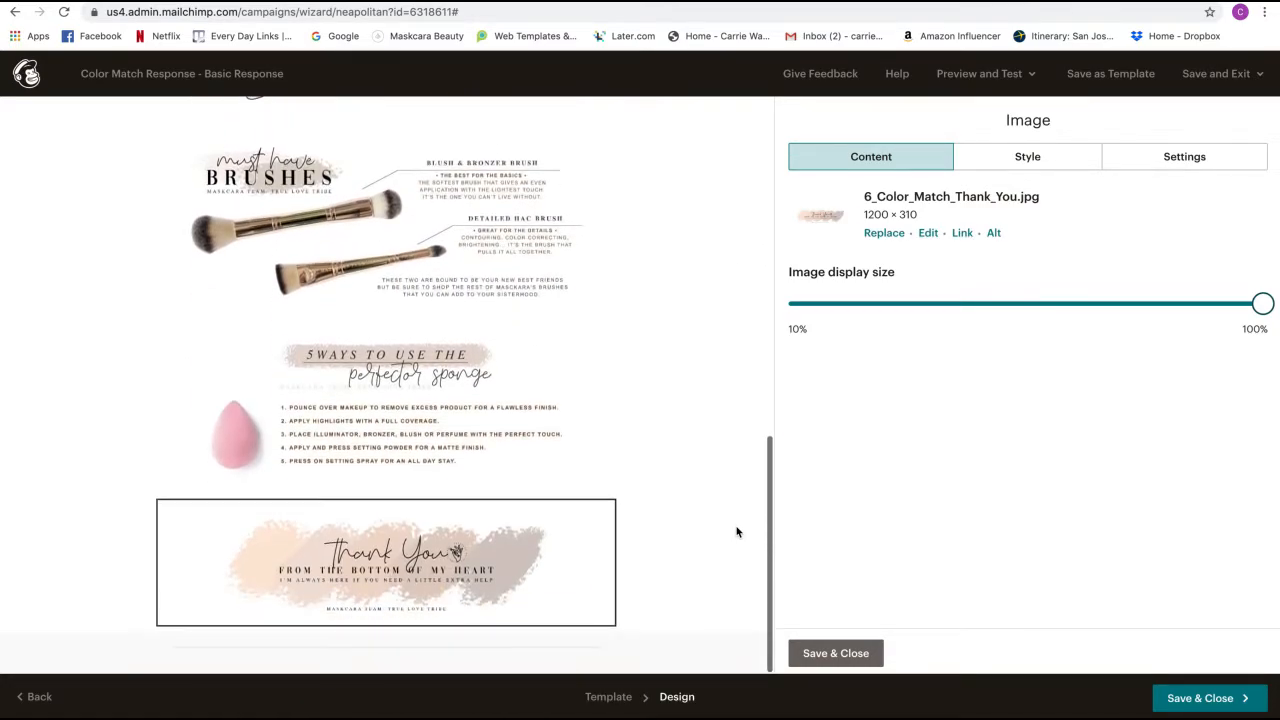
scroll(736, 532, up, 16)
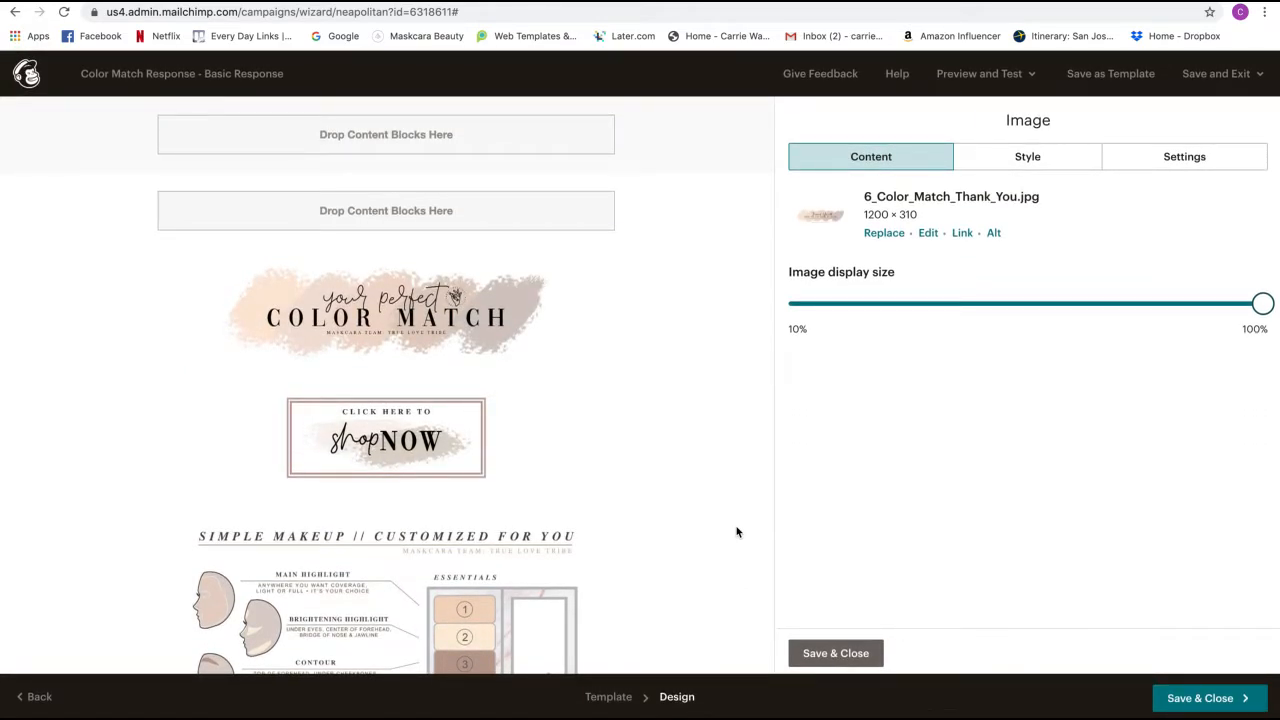
scroll(736, 532, down, 1)
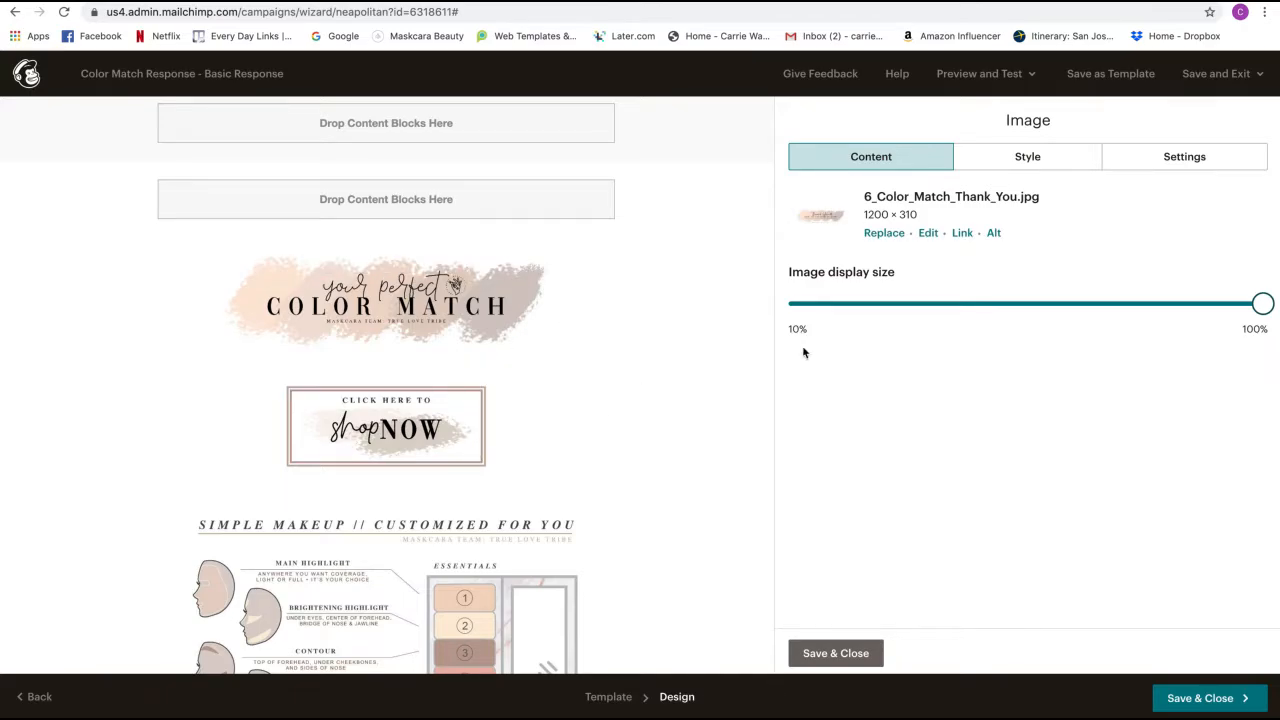
click(995, 79)
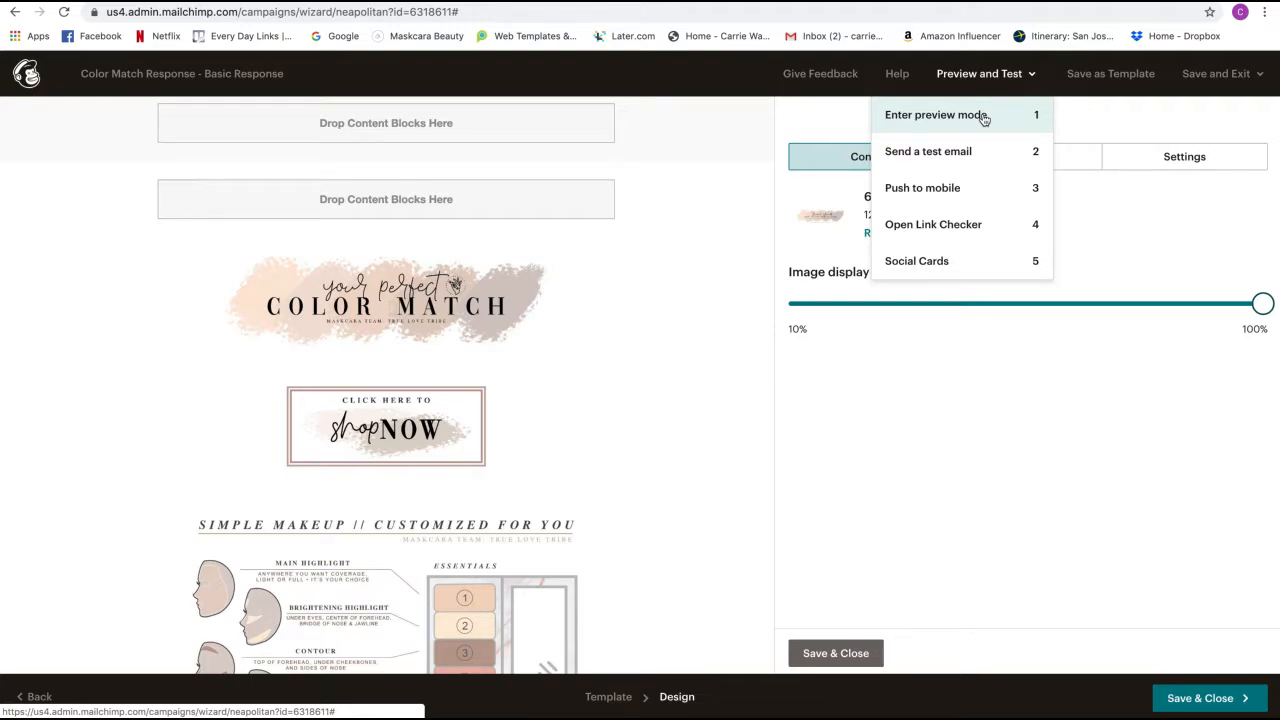
click(984, 118)
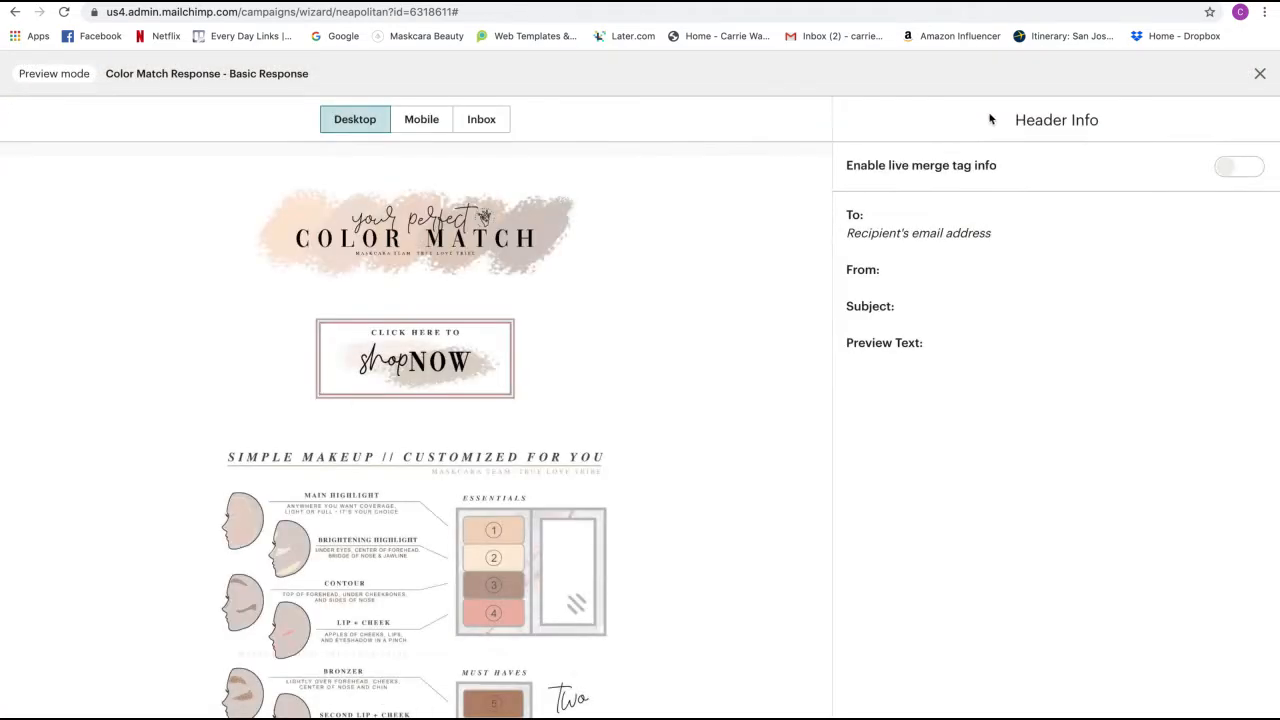
scroll(533, 249, down, 3)
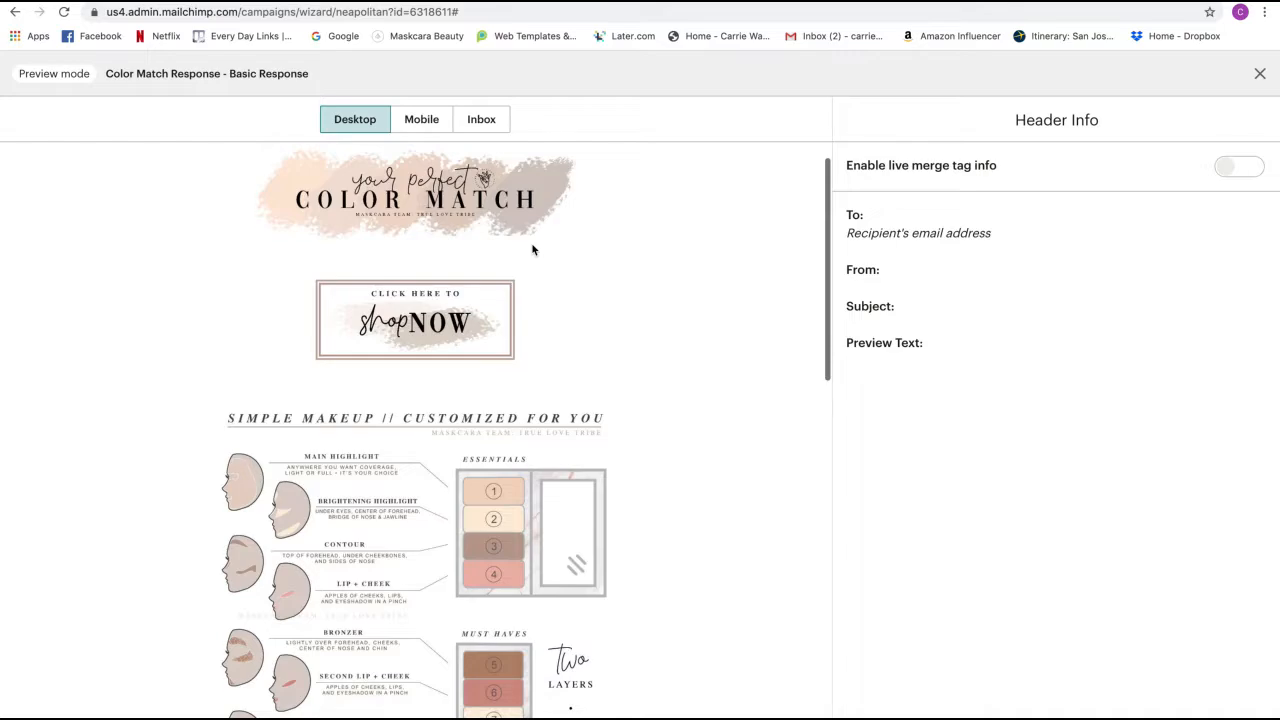
scroll(533, 249, down, 10)
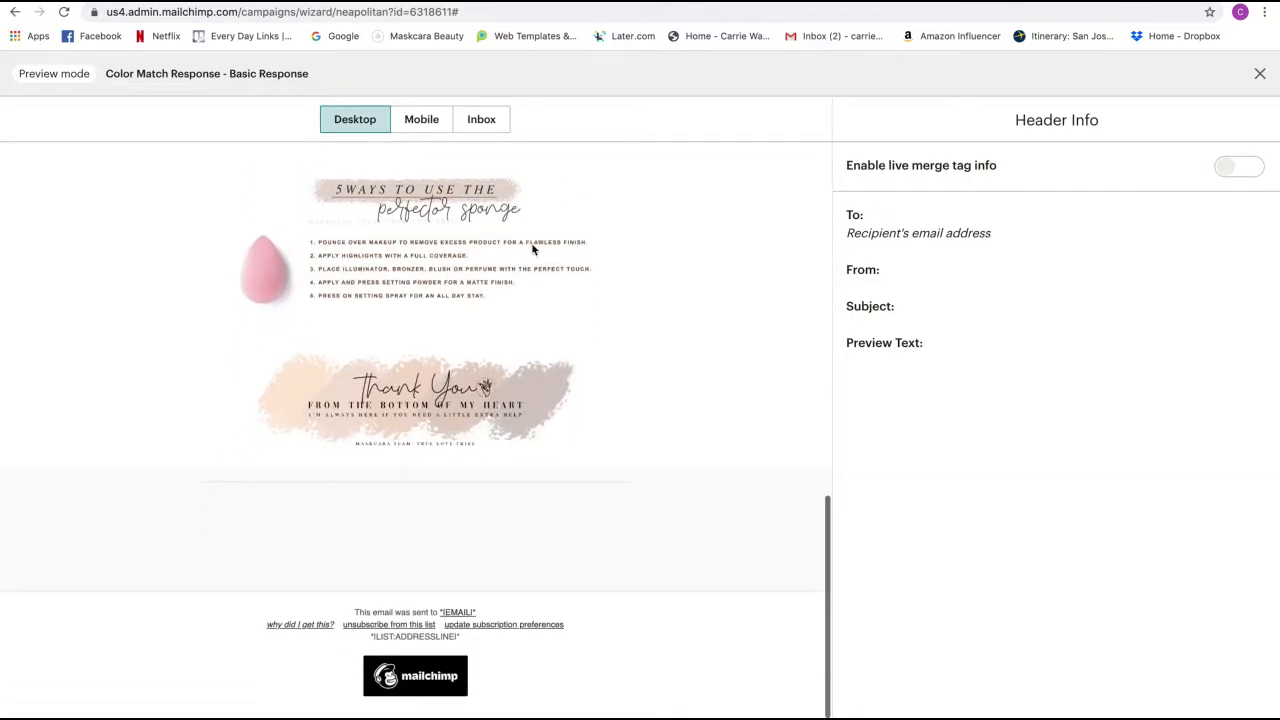
scroll(533, 249, up, 15)
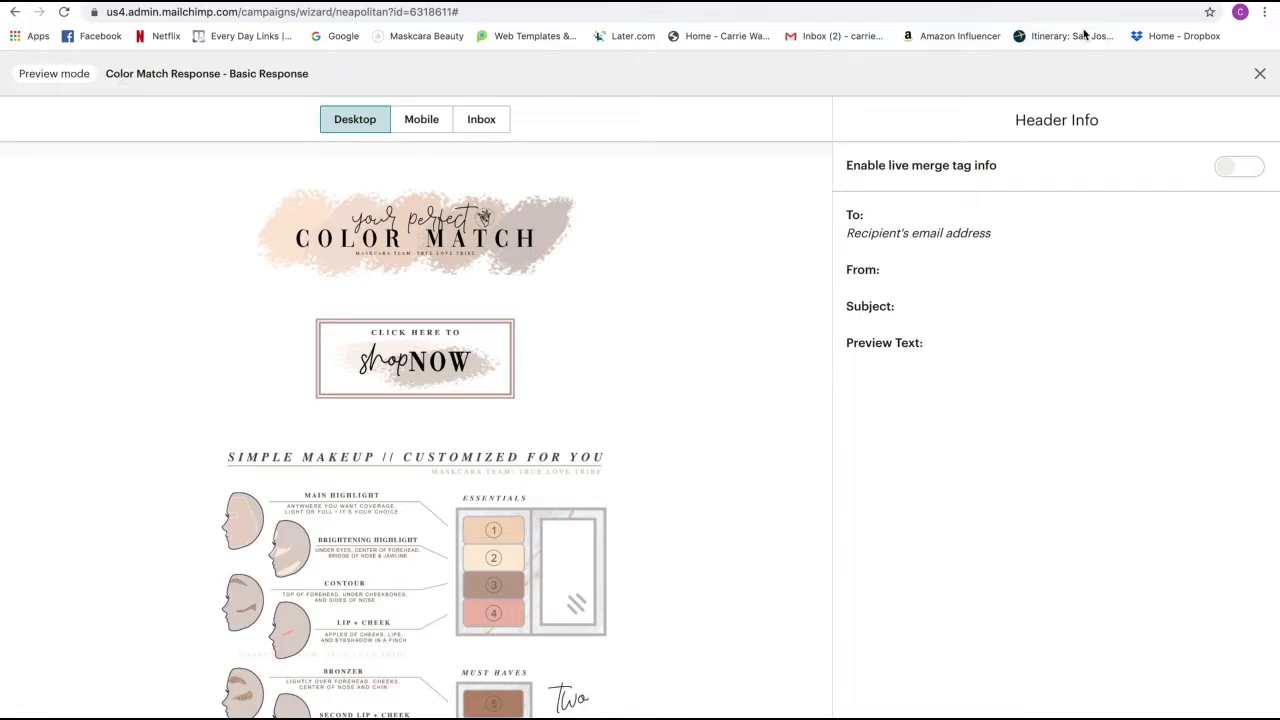
scroll(711, 310, down, 5)
scroll(711, 310, up, 5)
click(420, 119)
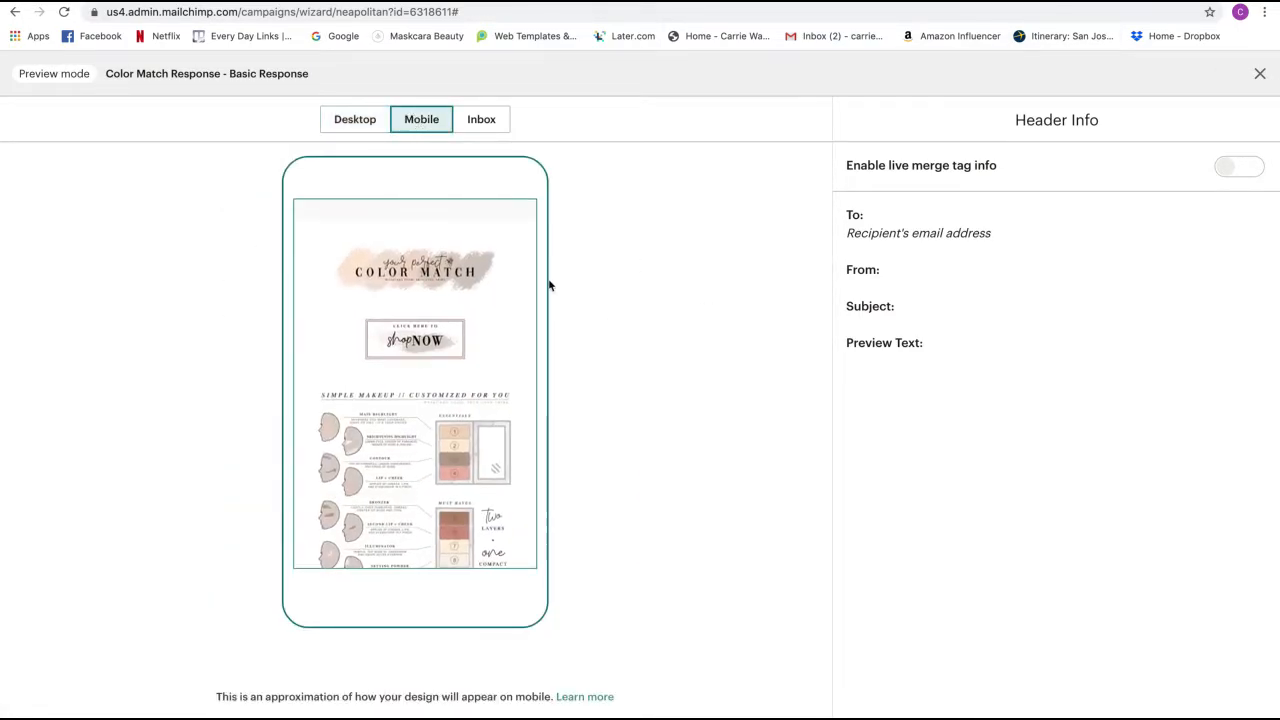
scroll(522, 287, down, 10)
scroll(521, 287, up, 3)
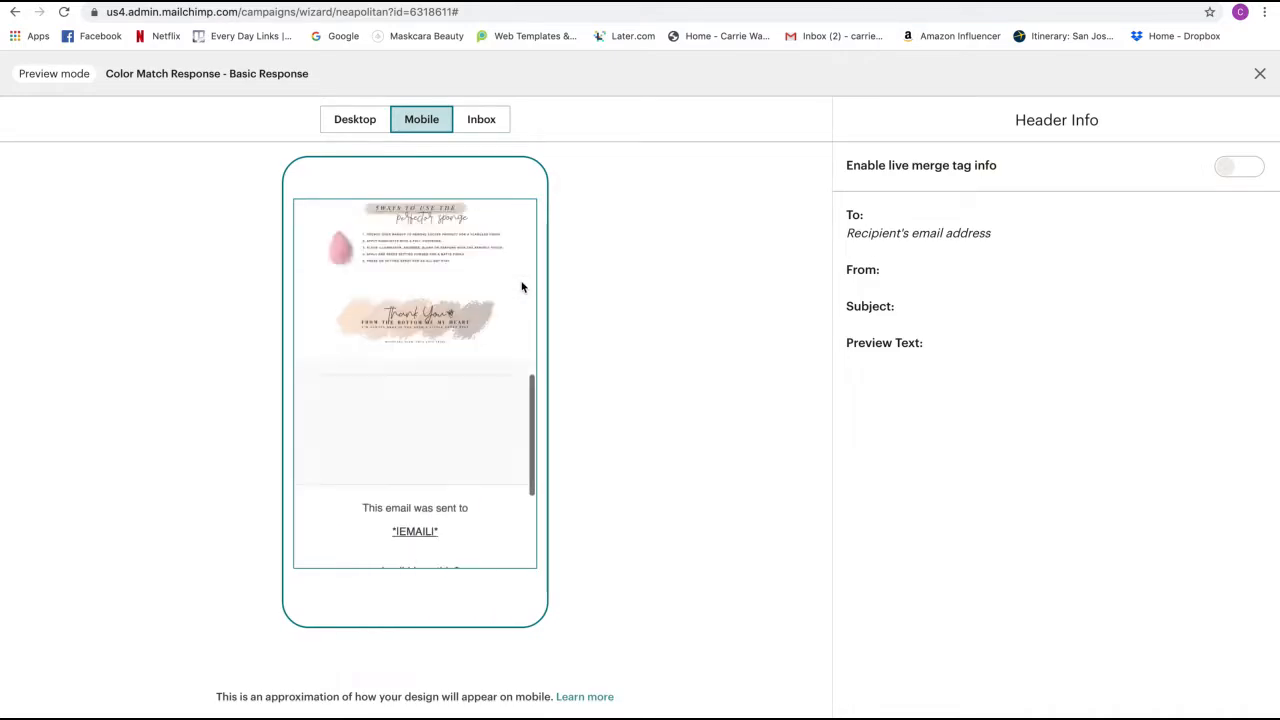
scroll(522, 287, up, 7)
click(488, 120)
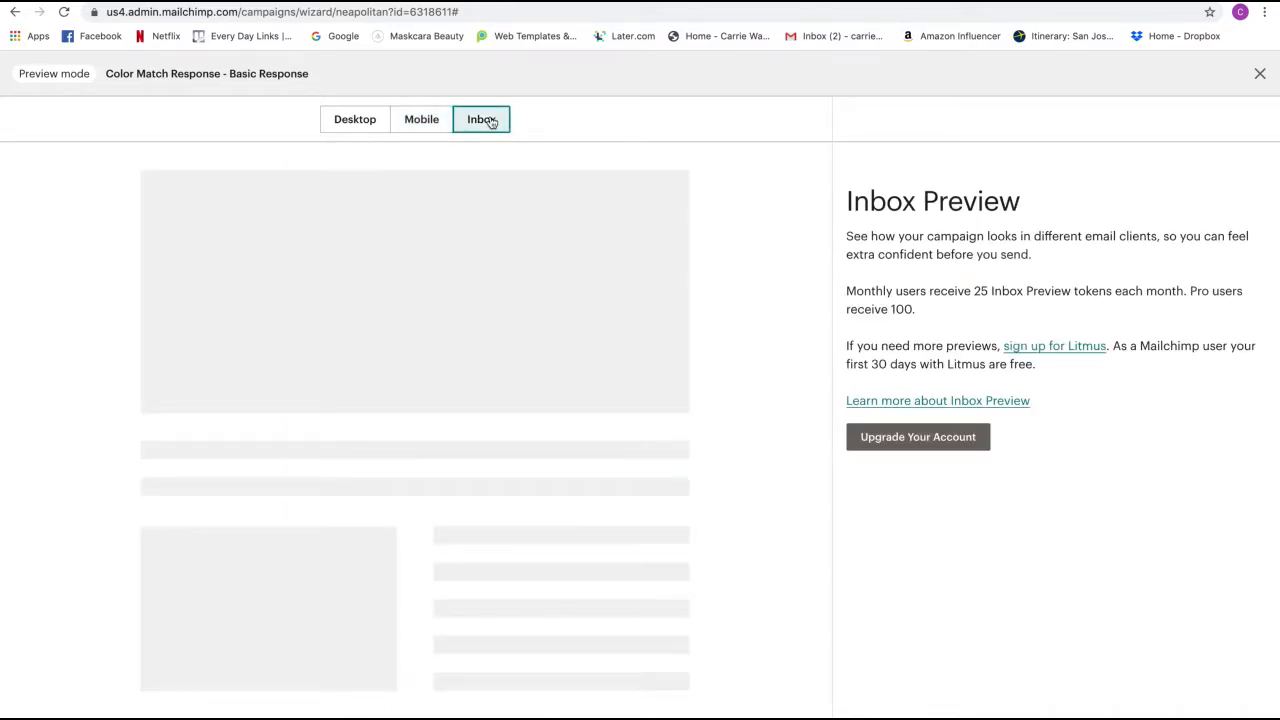
scroll(763, 274, down, 1)
scroll(763, 274, up, 1)
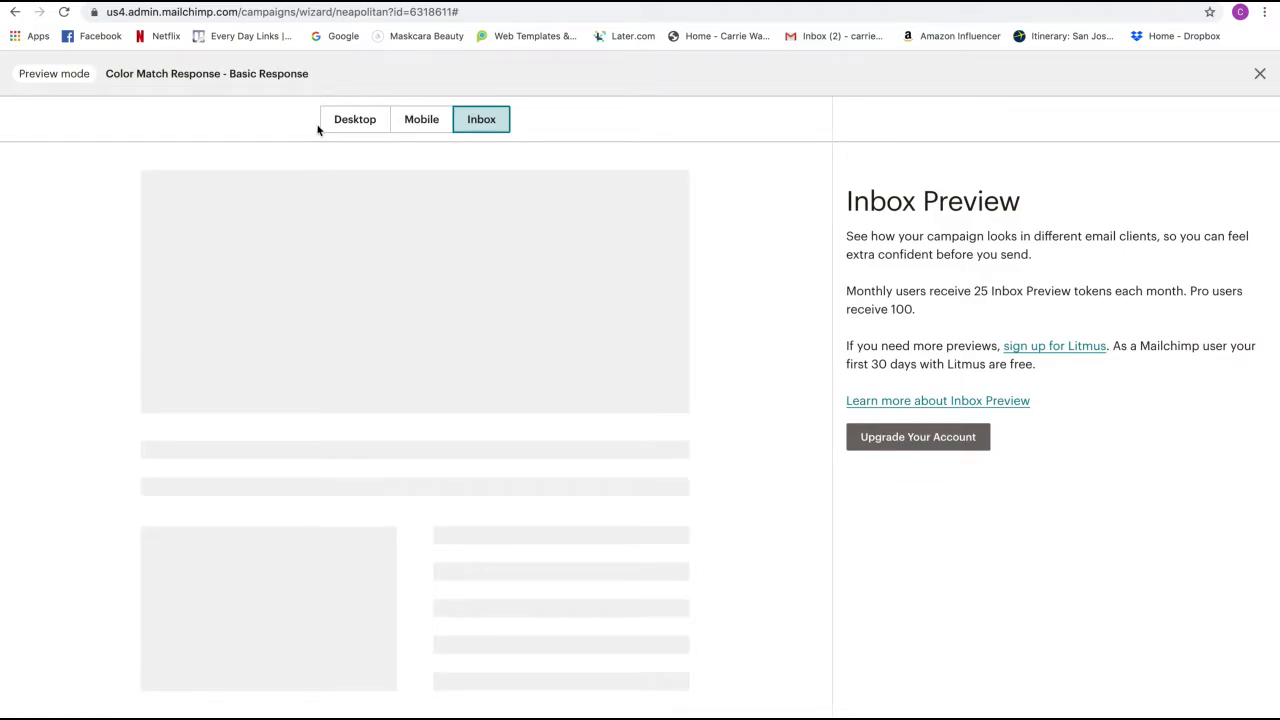
click(358, 124)
click(1260, 77)
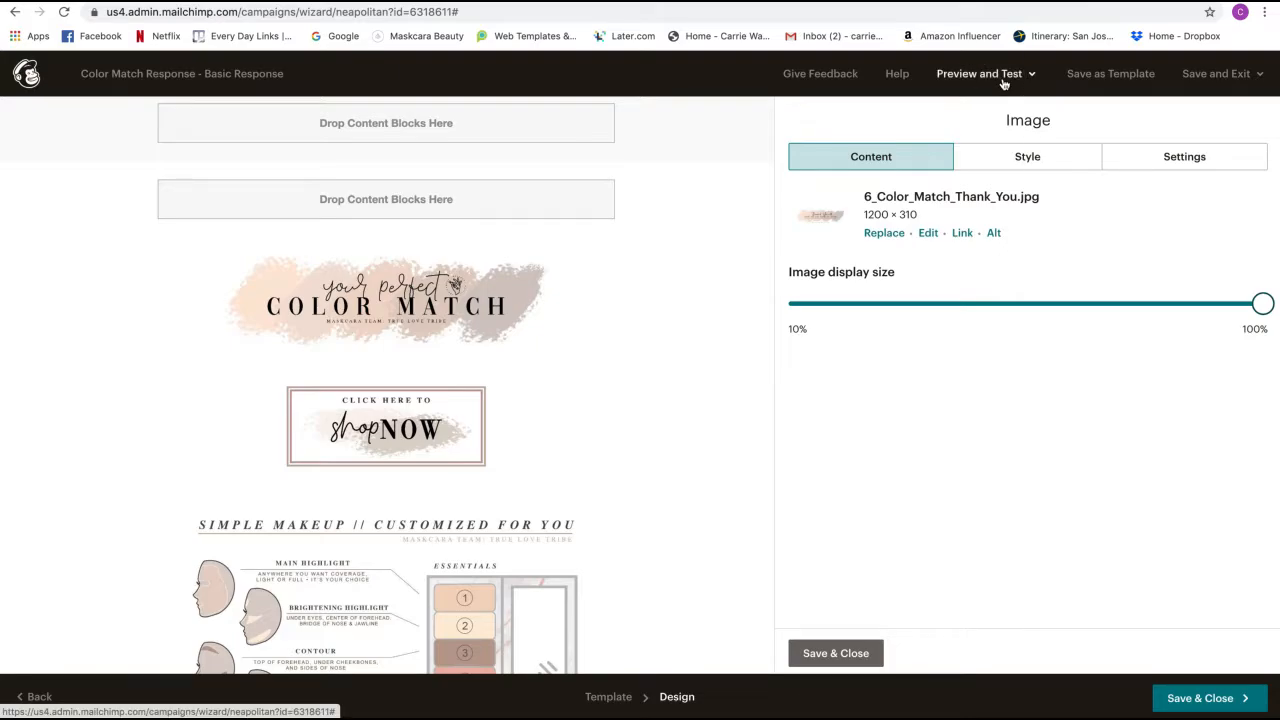
- Send a test of the campaign email to the Gmail address, then switch to the Gmail tab
click(1004, 80)
click(948, 154)
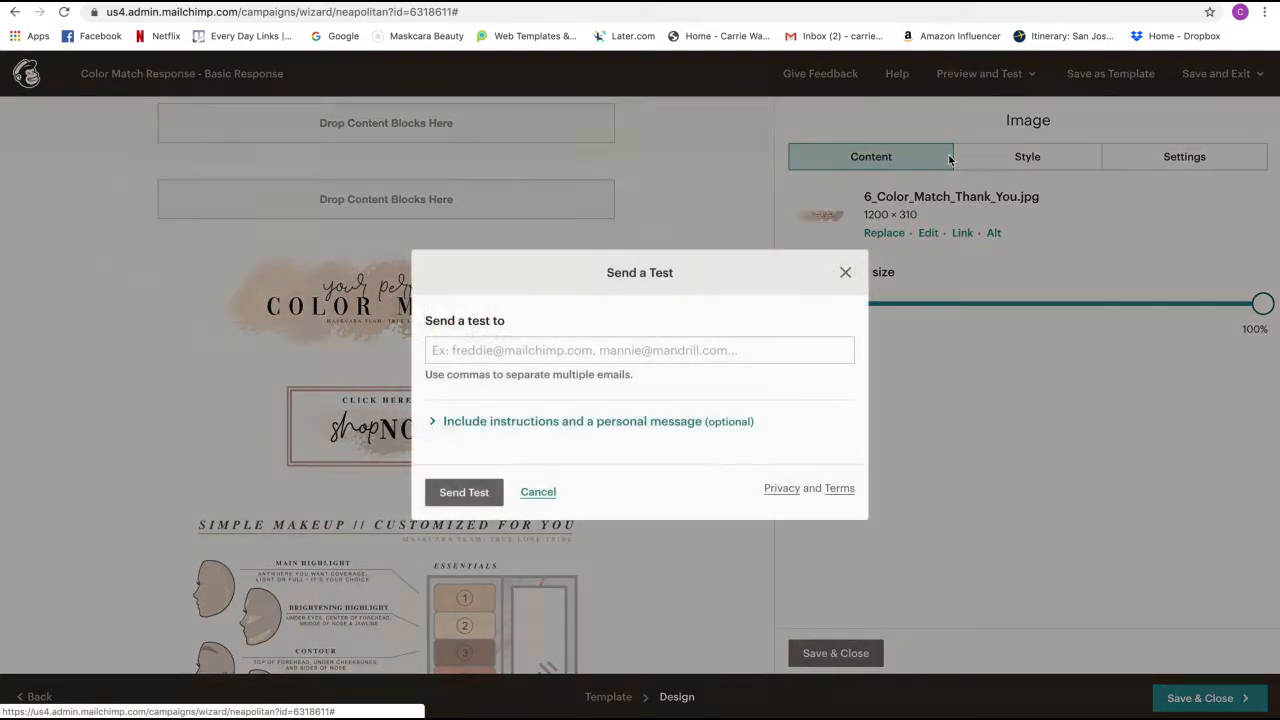
click(587, 351)
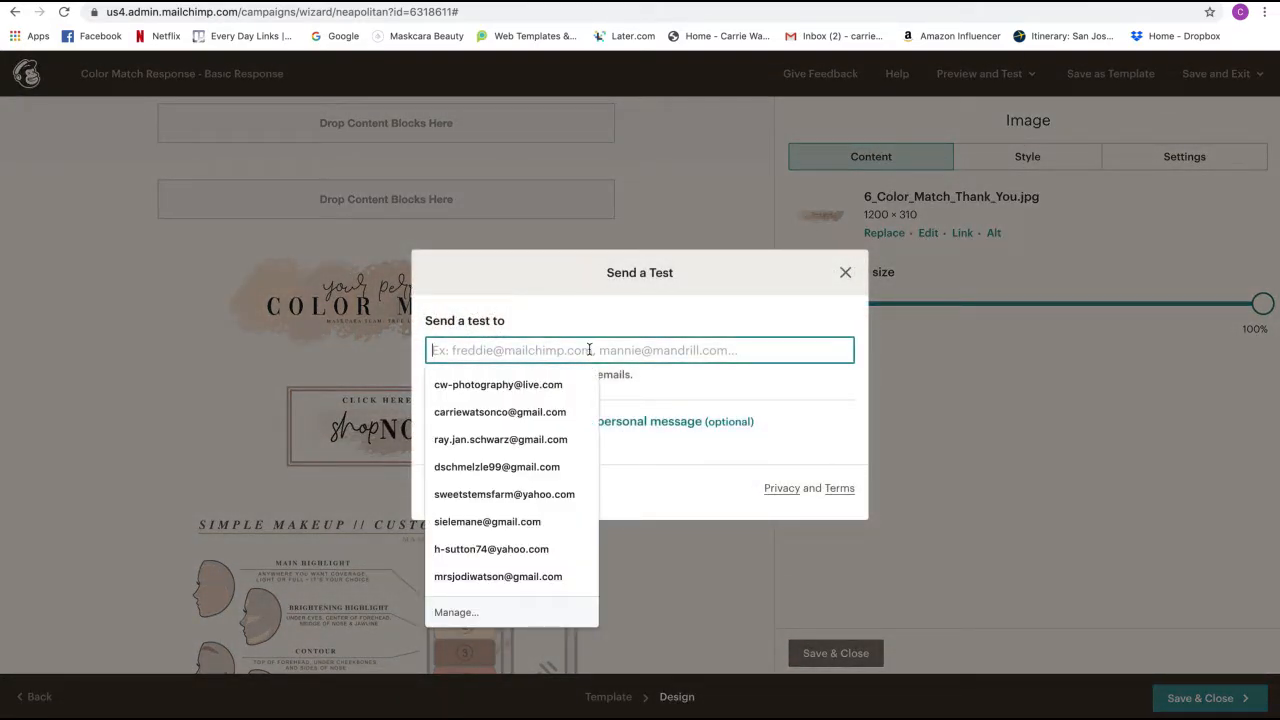
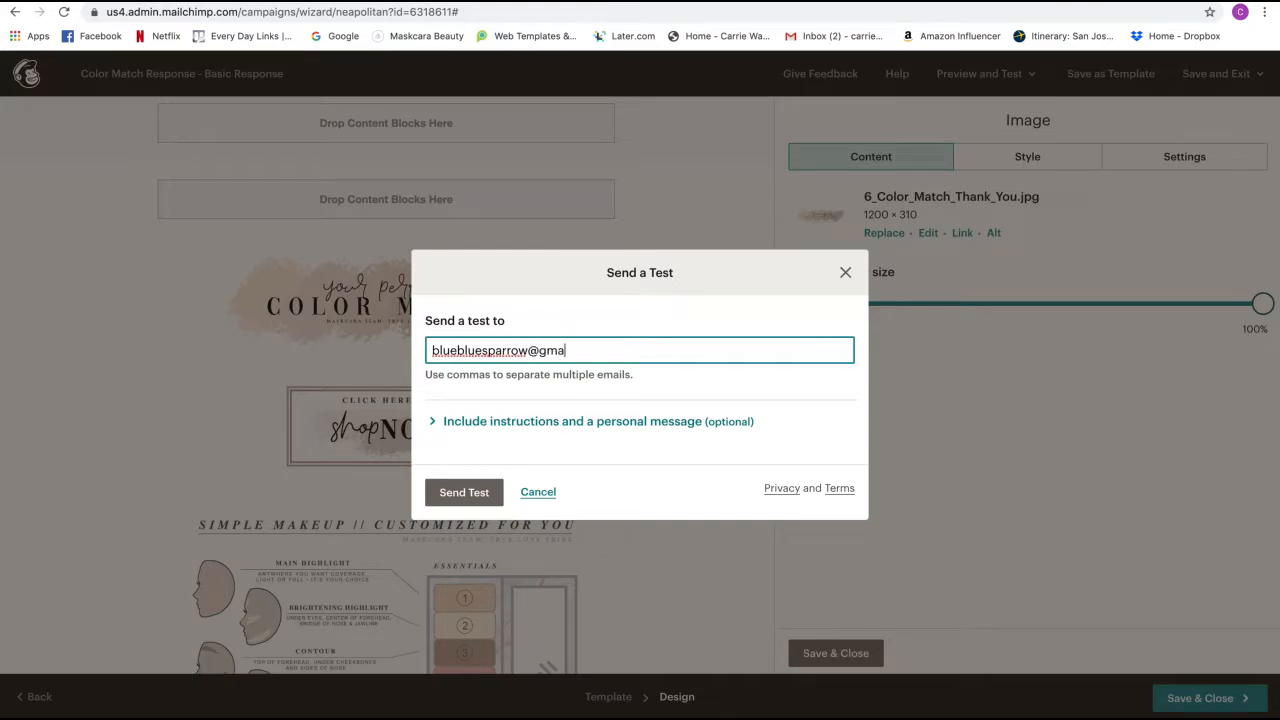
click(470, 491)
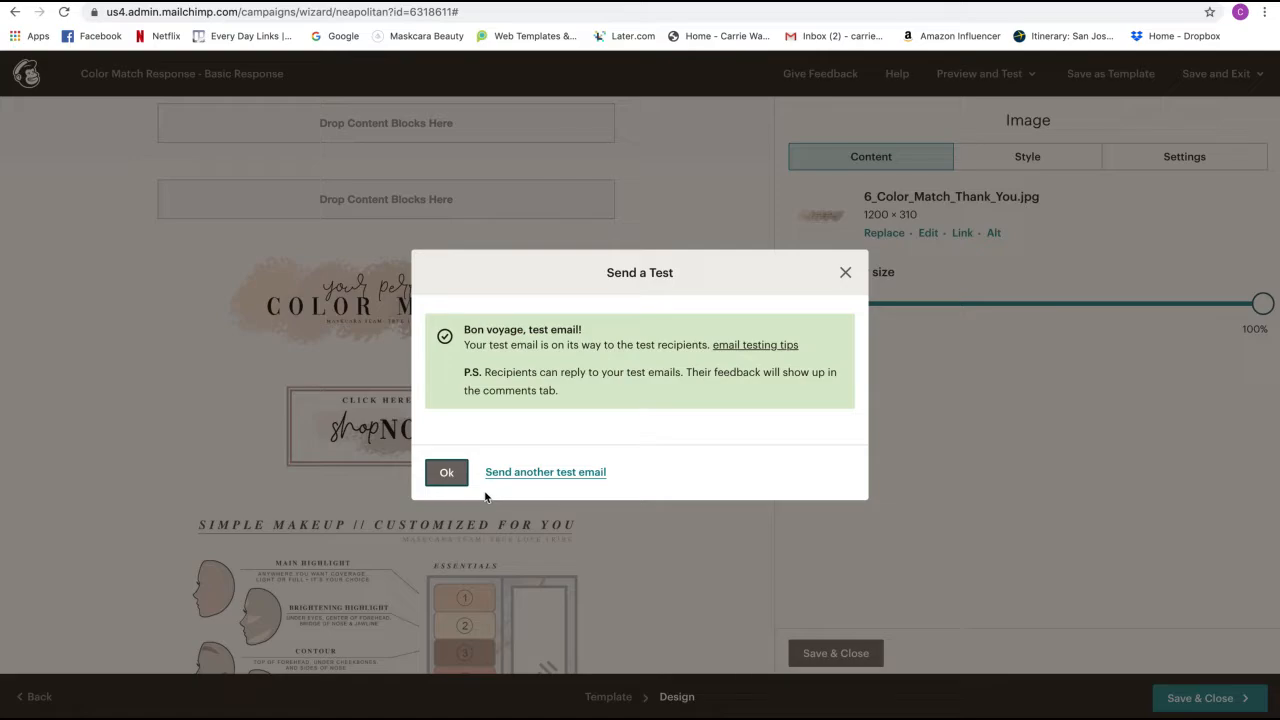
click(457, 479)
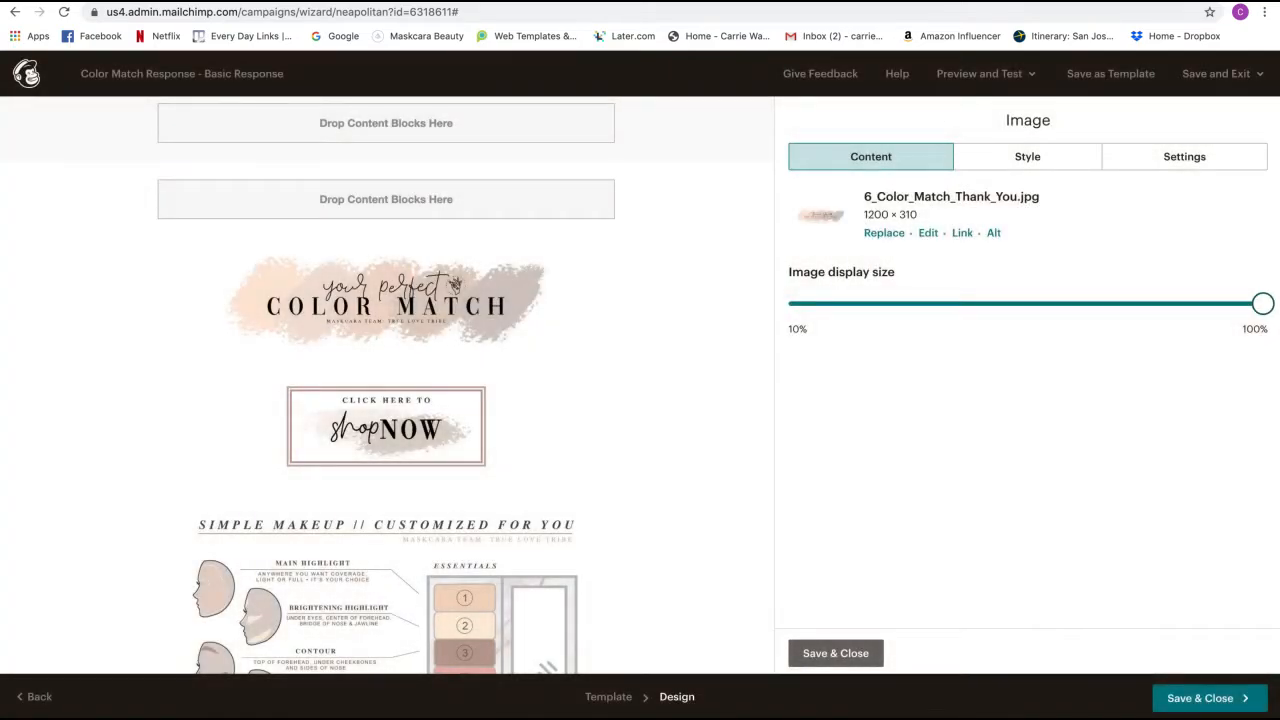
key(ctrl+Tab)
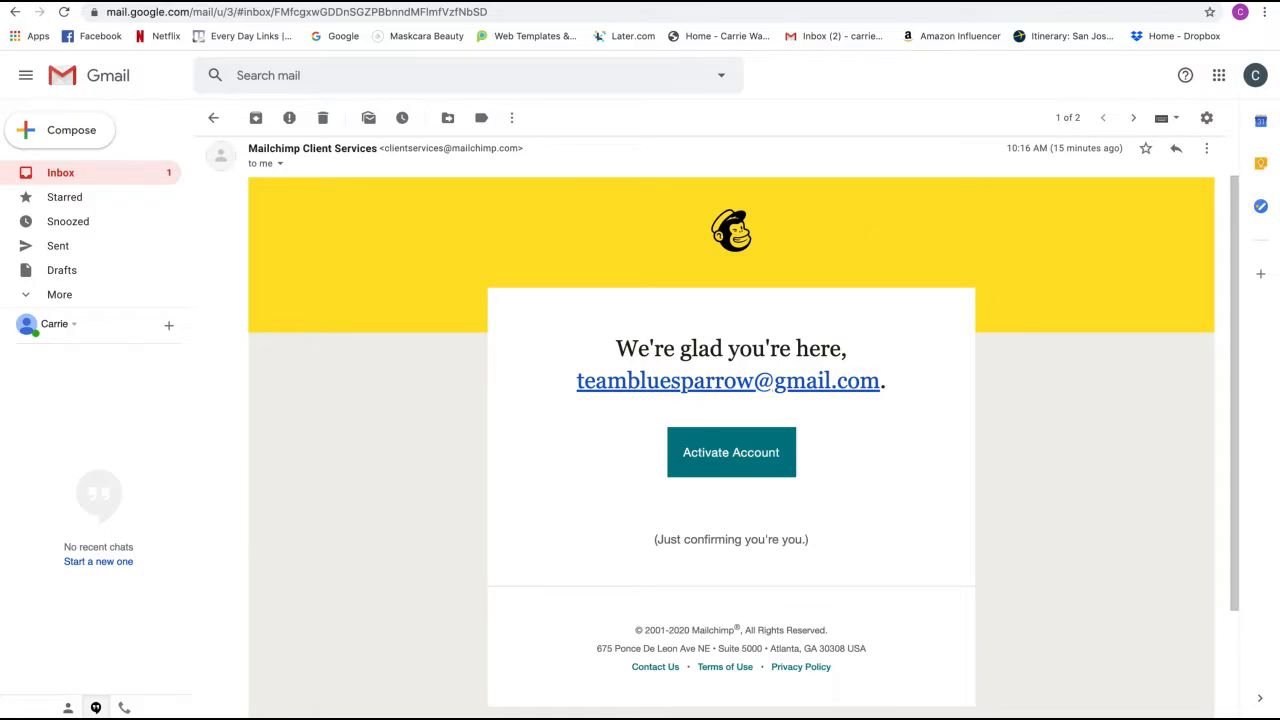
- Go to Gmail's Promotions category to find the two [Test] Color Match Response emails
click(59, 175)
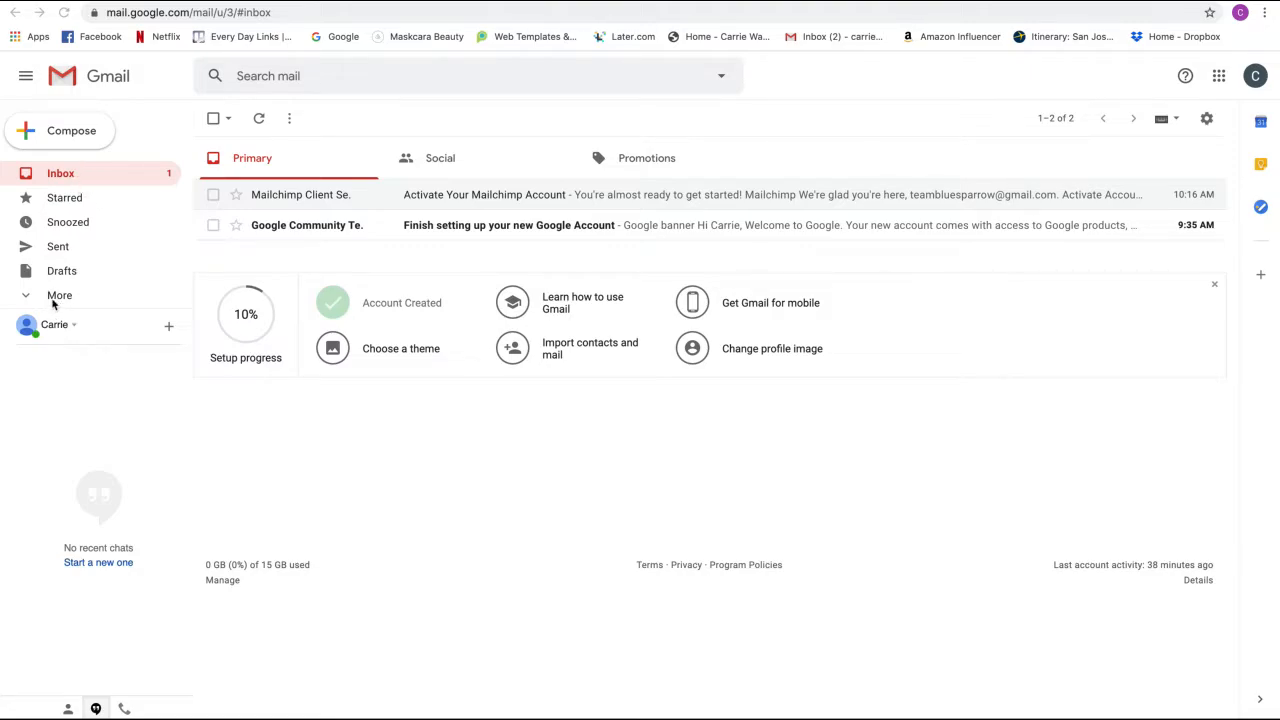
click(54, 300)
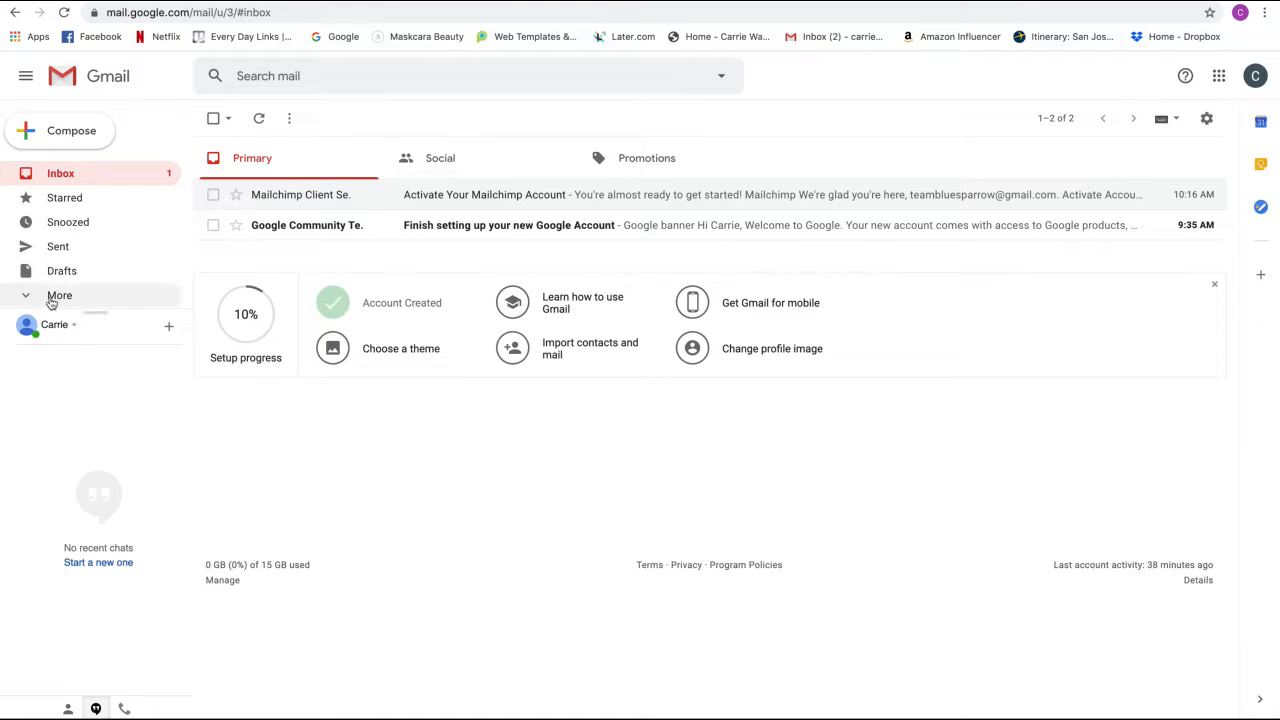
scroll(70, 290, down, 2)
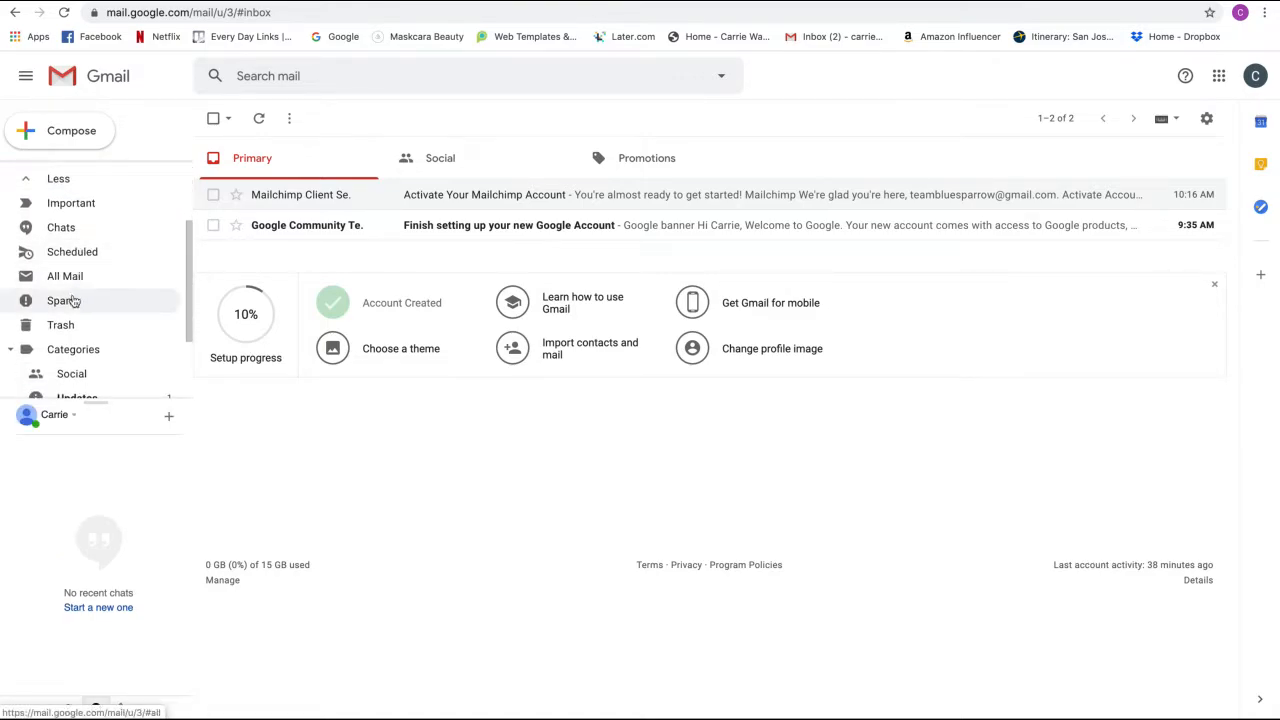
scroll(72, 310, down, 2)
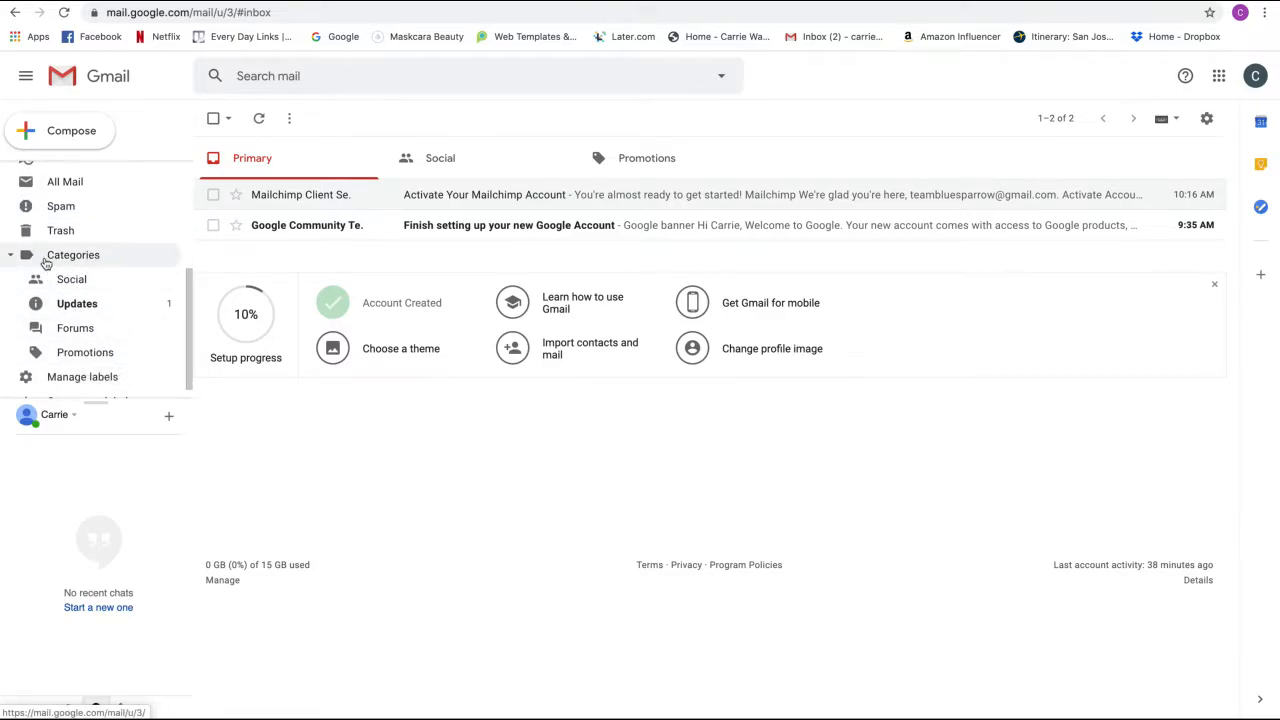
scroll(66, 354, up, 2)
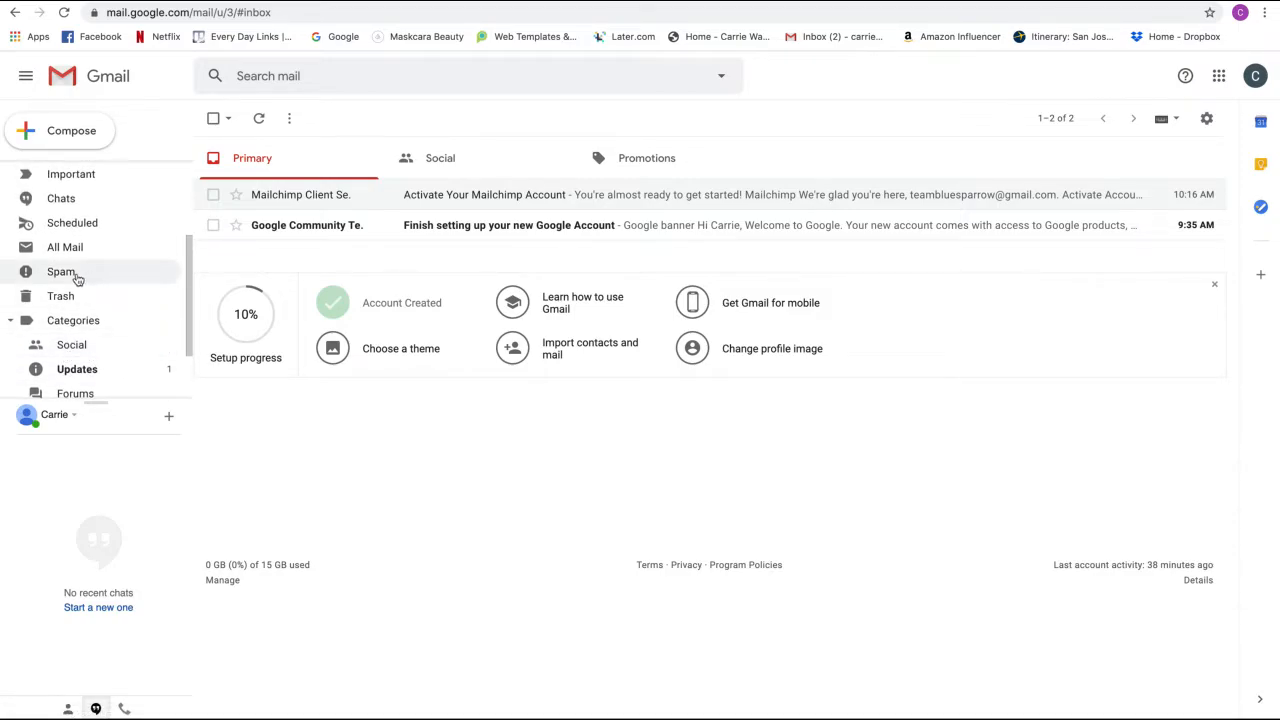
scroll(77, 285, down, 2)
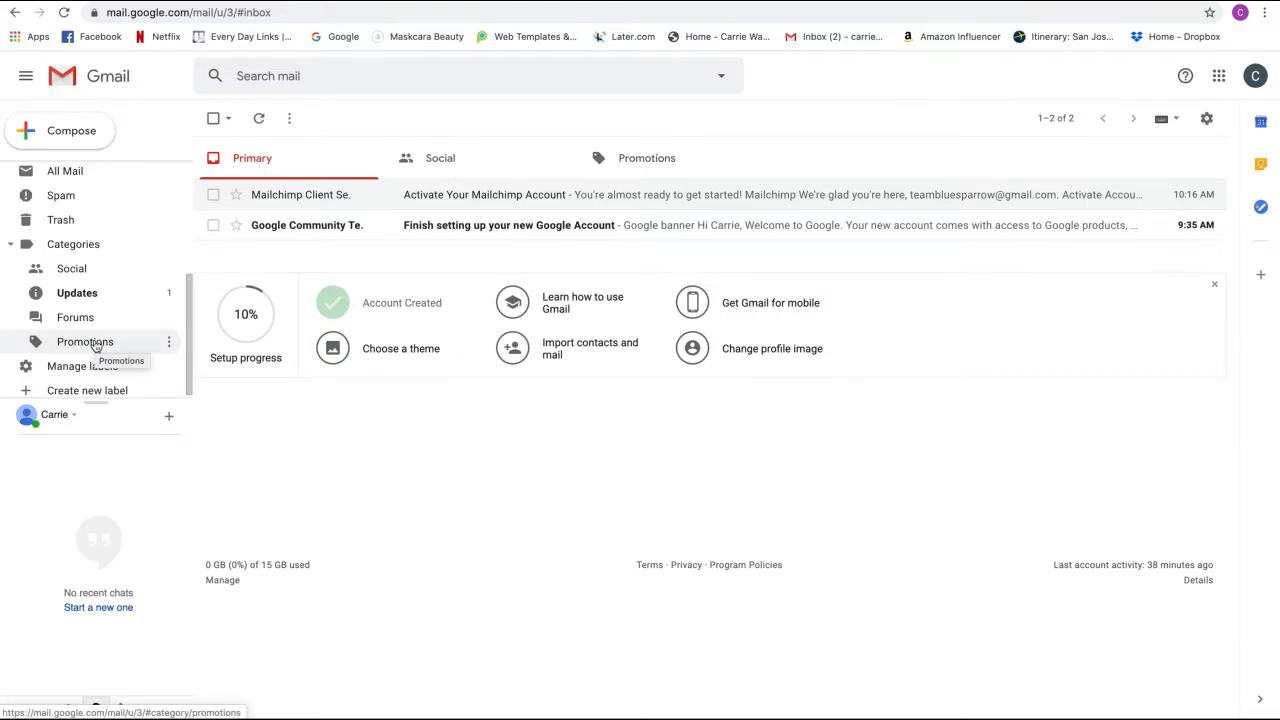
click(96, 345)
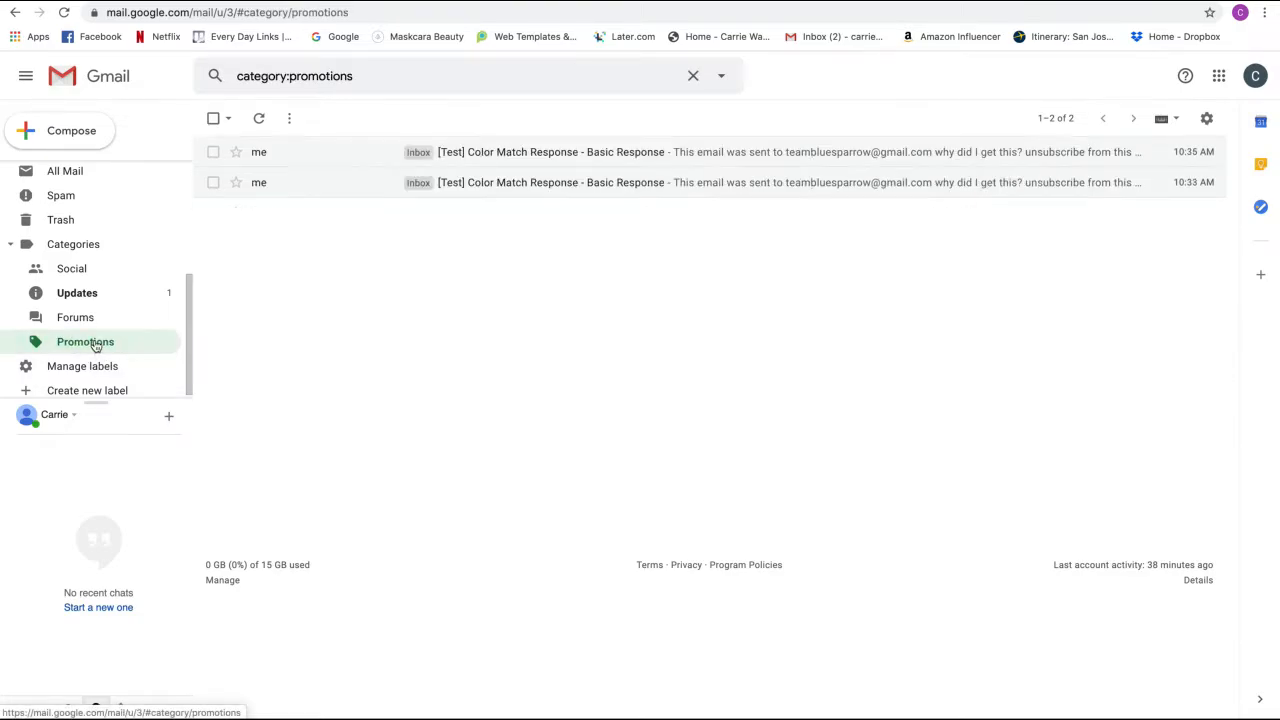
- Open the first Color Match test email, display its images, and copy its content
click(508, 165)
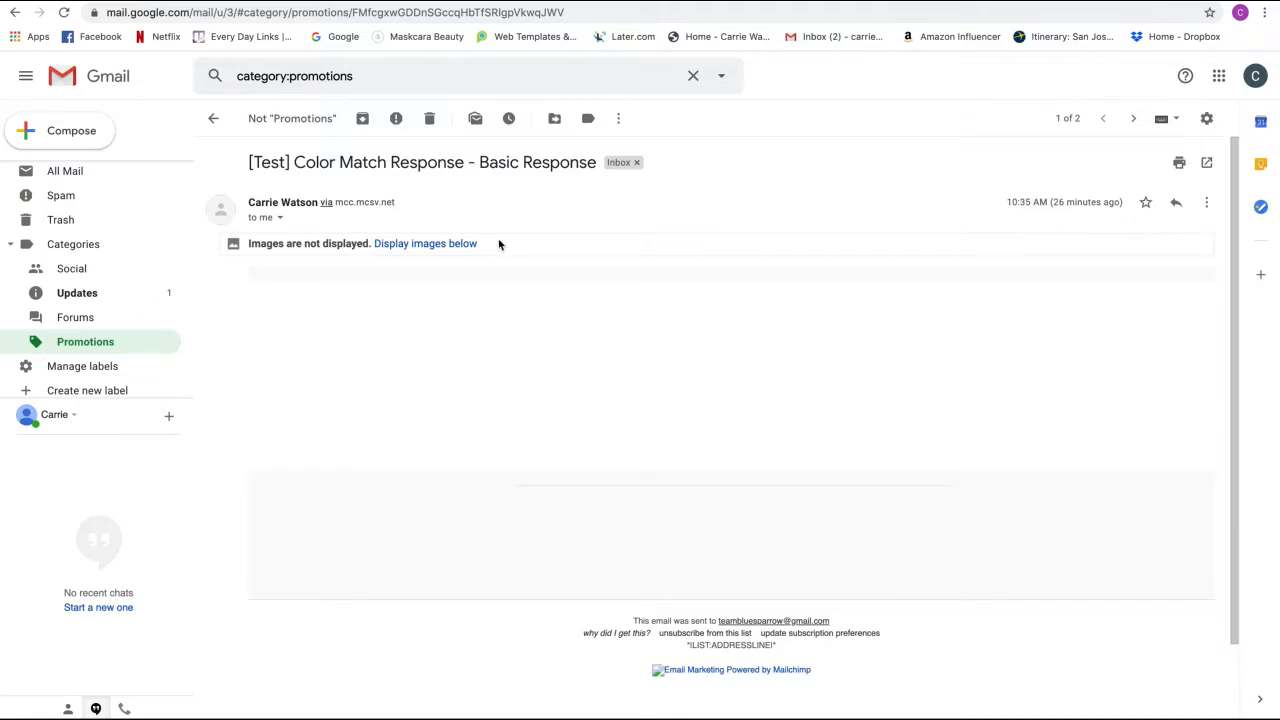
click(426, 246)
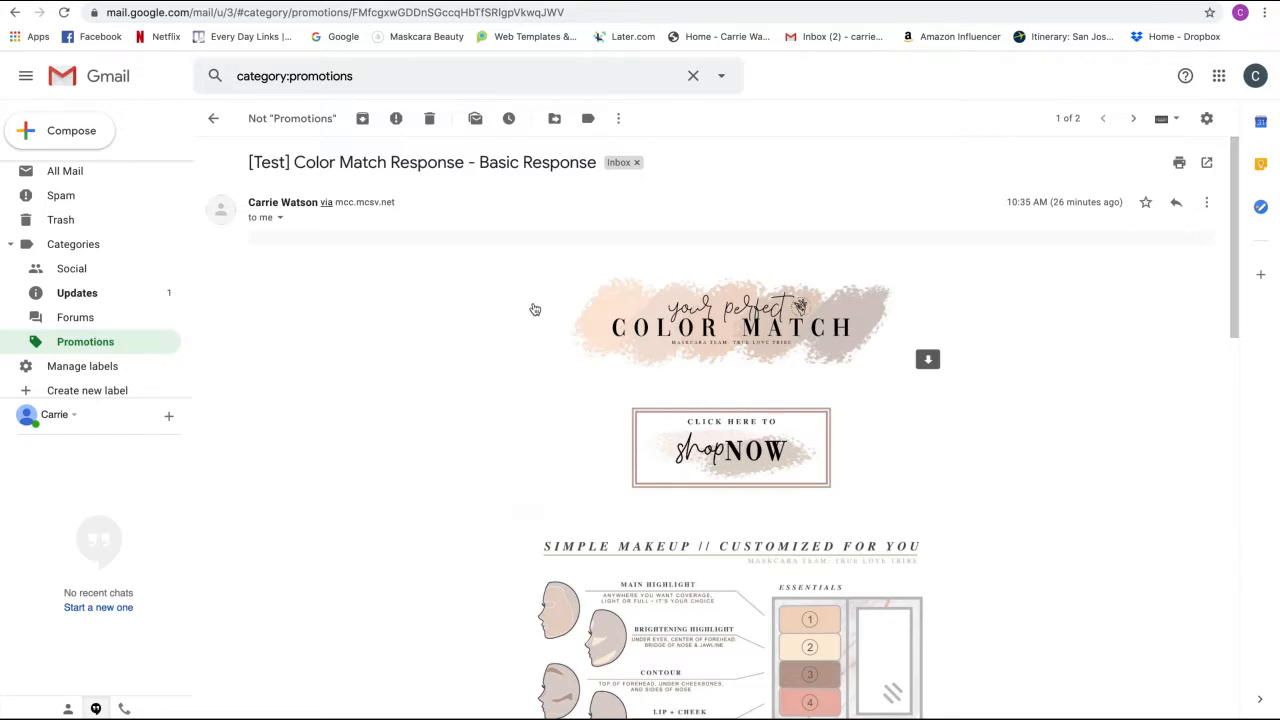
scroll(540, 311, down, 1)
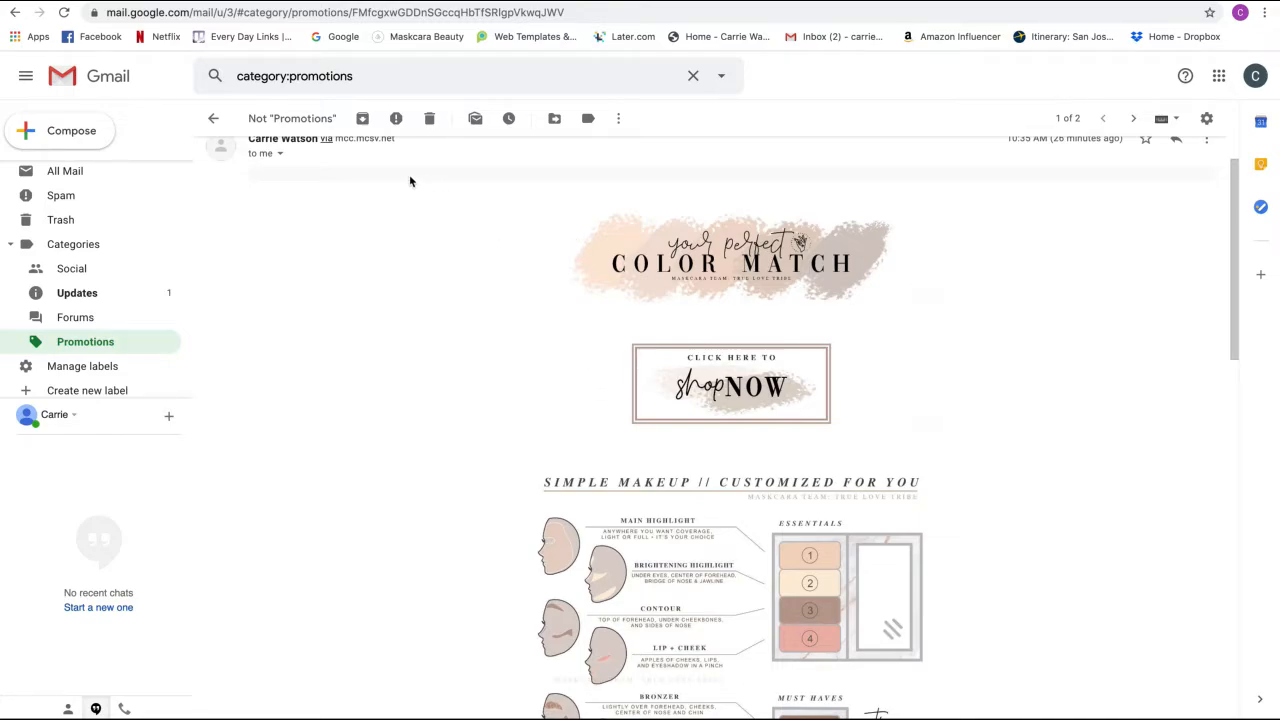
scroll(431, 211, up, 1)
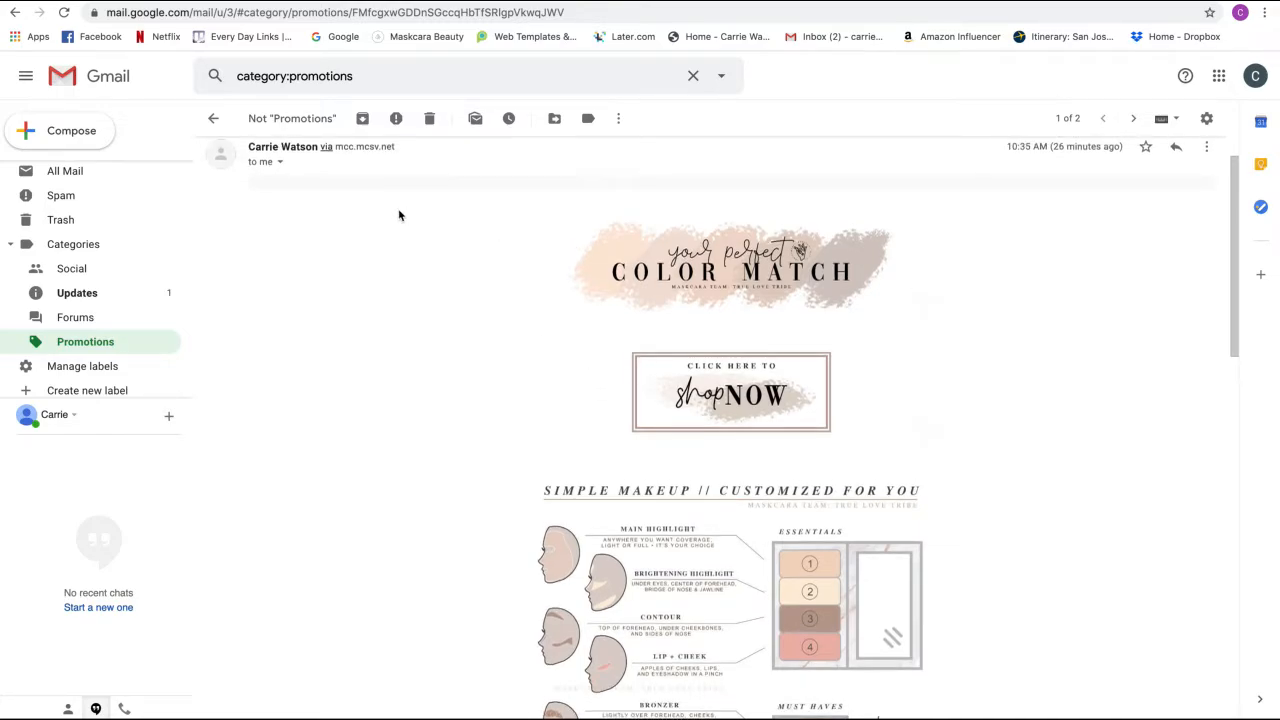
mouse_move(558, 260)
mouse_down()
mouse_move(627, 343)
mouse_move(658, 700)
mouse_move(673, 715)
mouse_move(729, 380)
mouse_move(736, 443)
mouse_up()
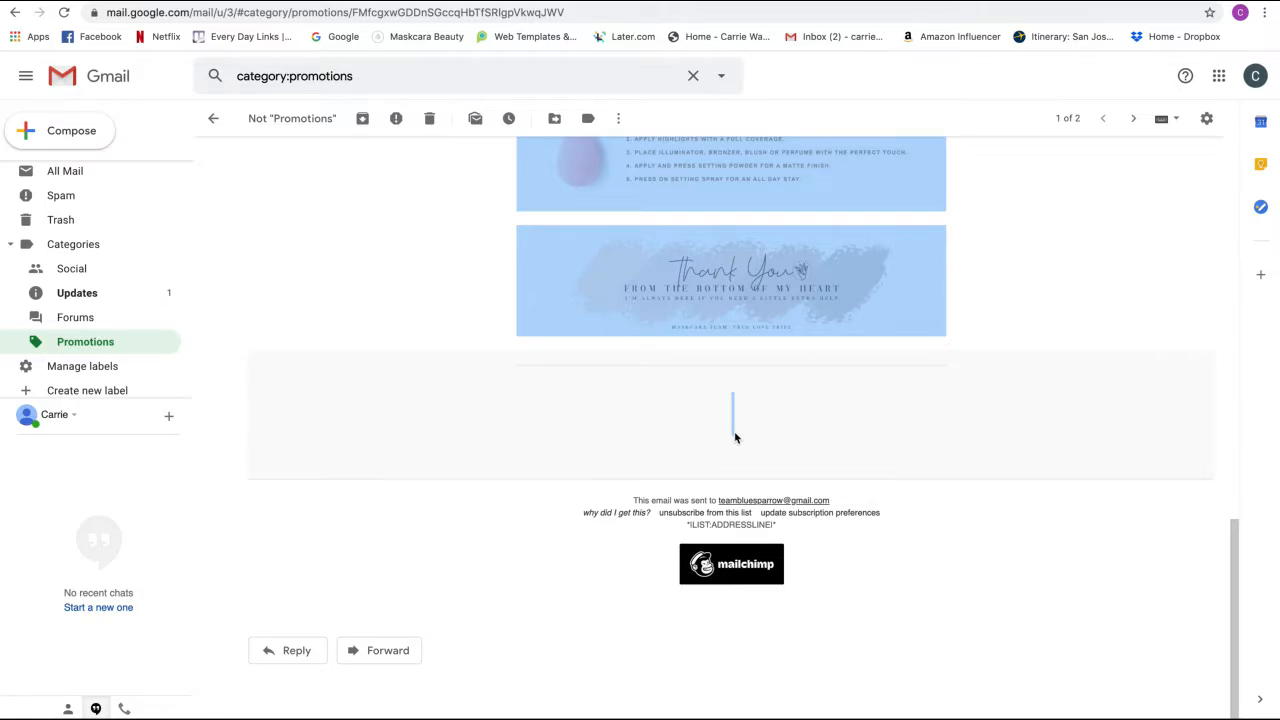
scroll(734, 437, up, 5)
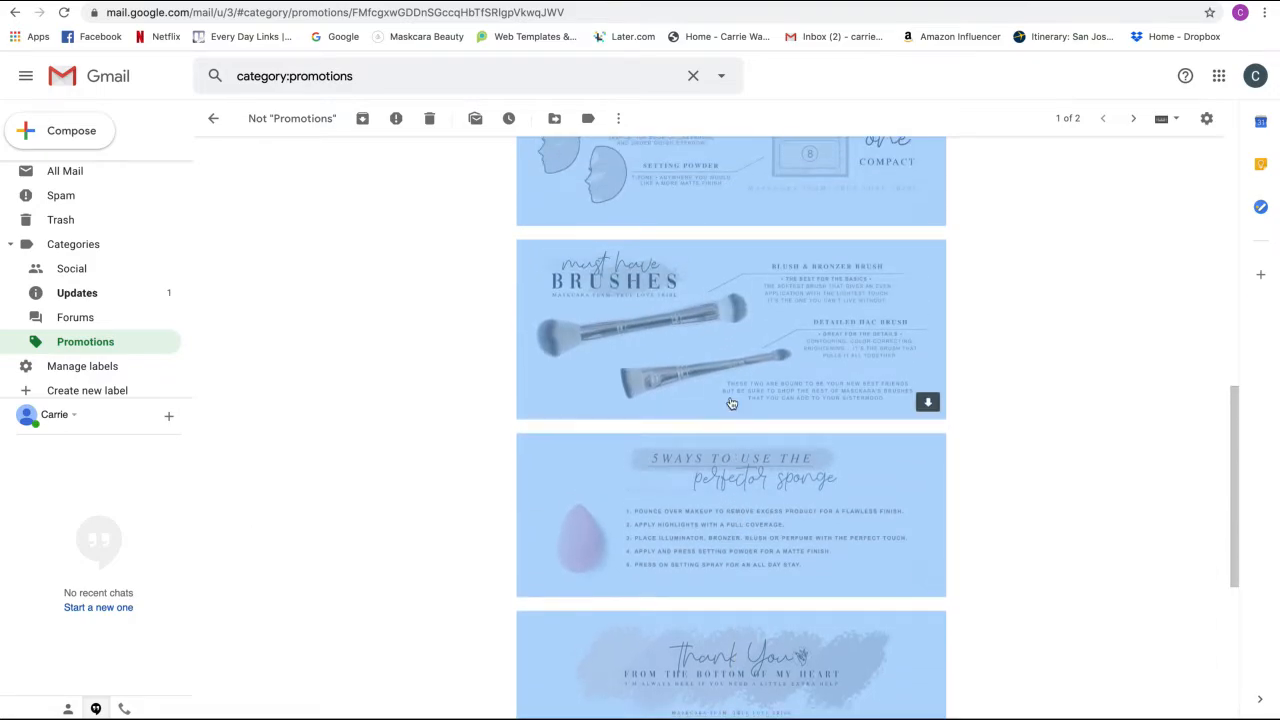
right_click(716, 388)
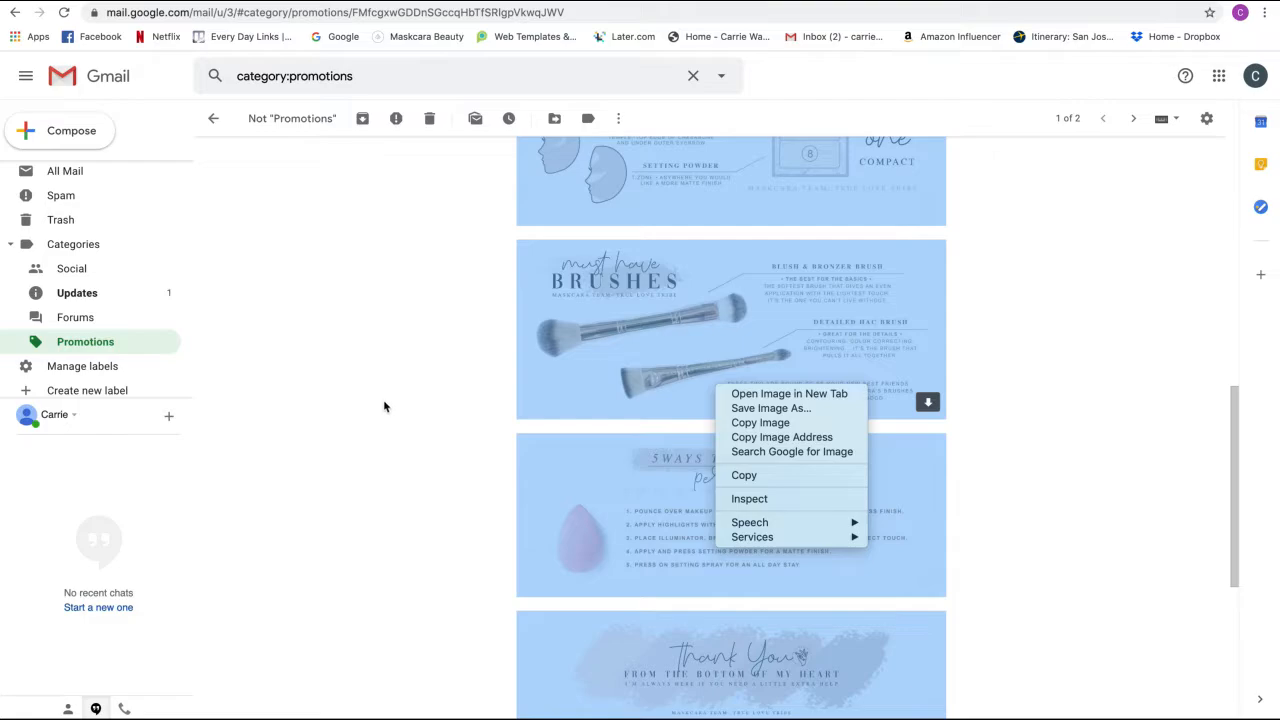
- Start a new Gmail message and expand it to a large window
click(76, 136)
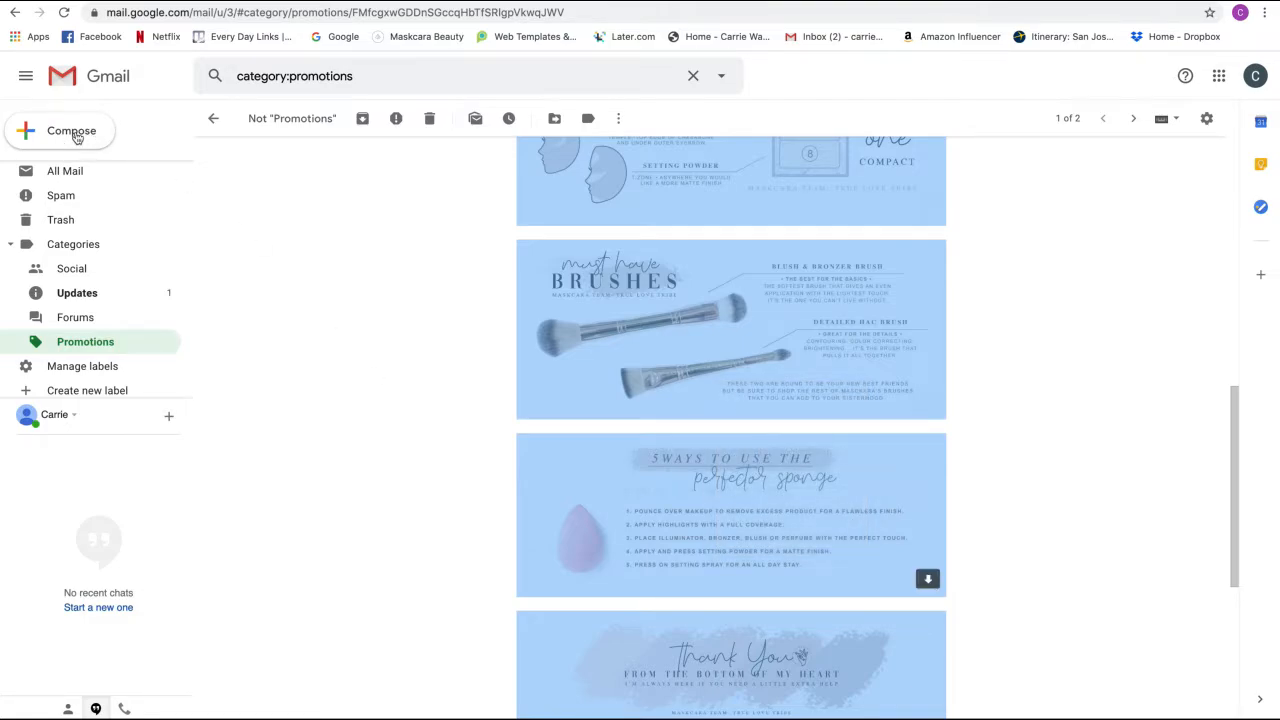
click(76, 136)
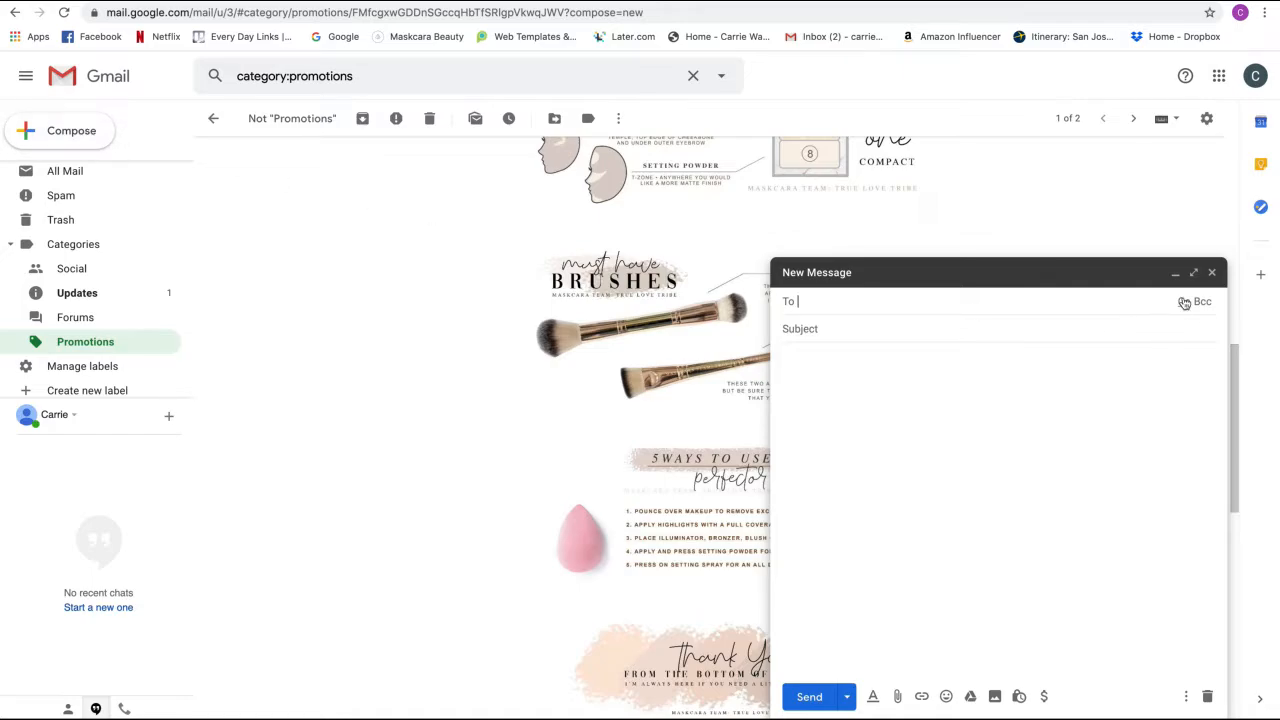
click(1193, 272)
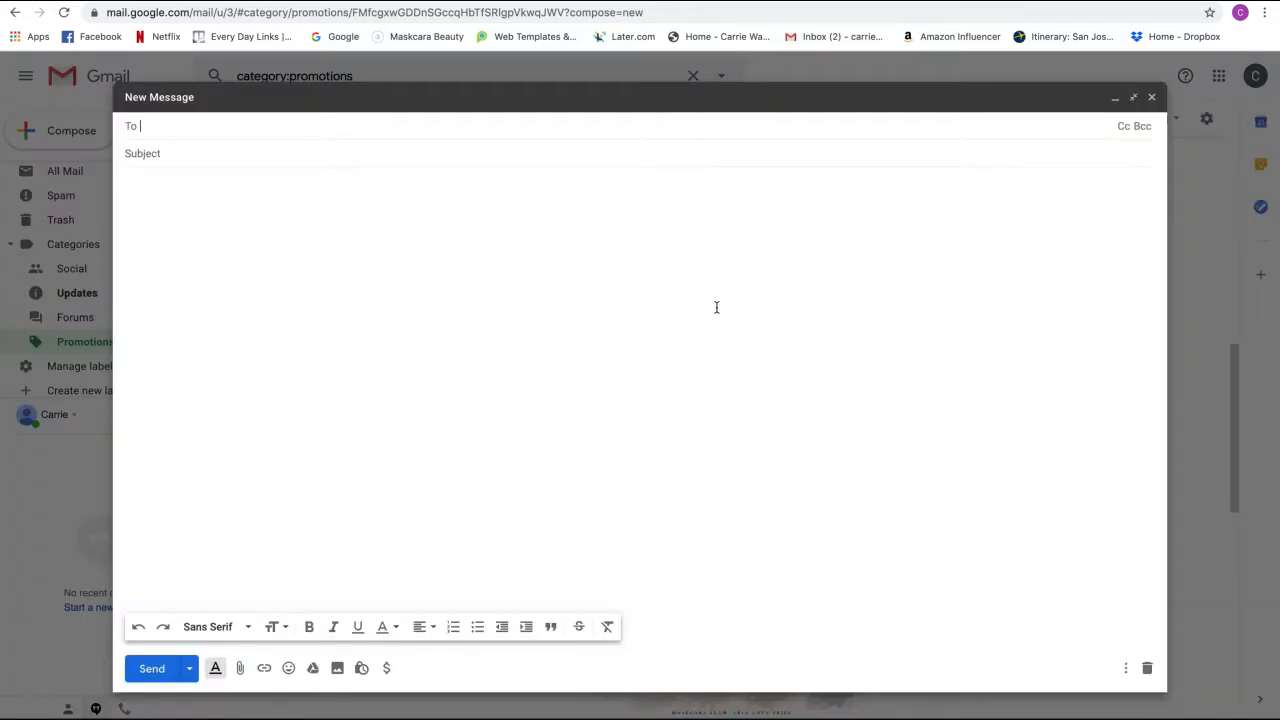
- Paste the copied Color Match email, from banner and Shop Now image to thank-you image, into the body
click(651, 223)
key(ctrl+v)
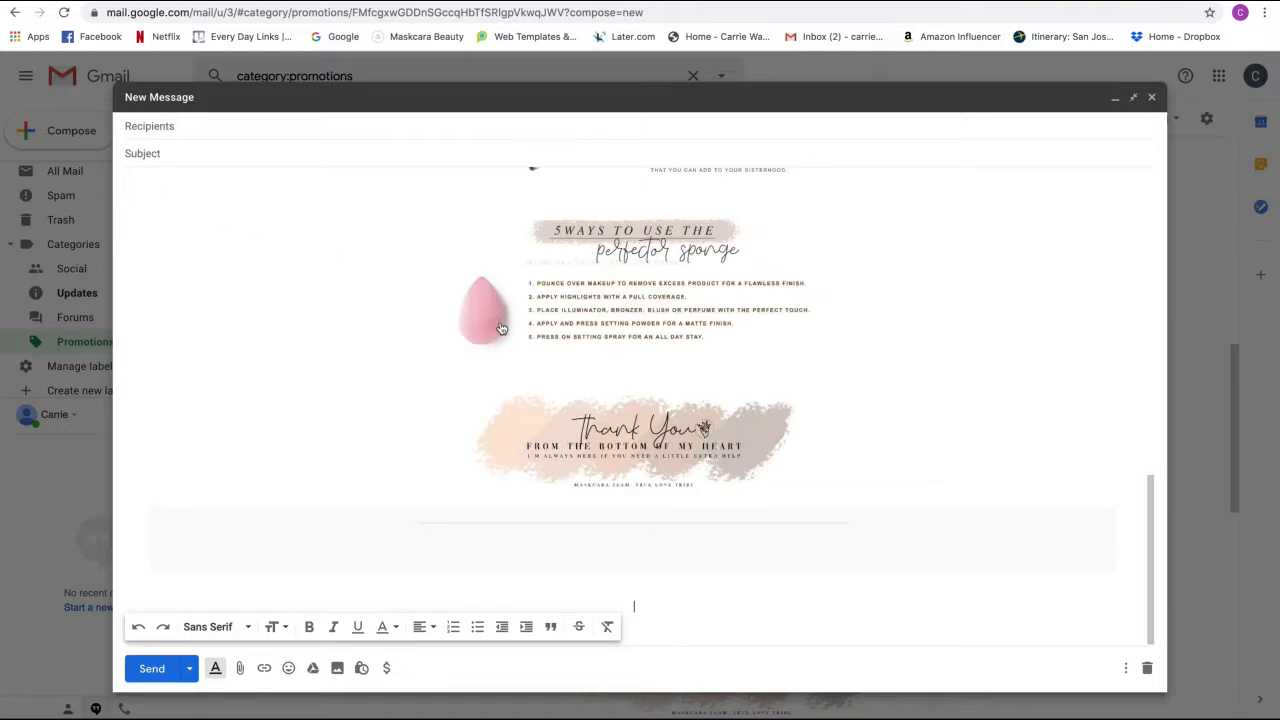
scroll(509, 327, up, 1)
scroll(509, 327, up, 1)
right_click(407, 297)
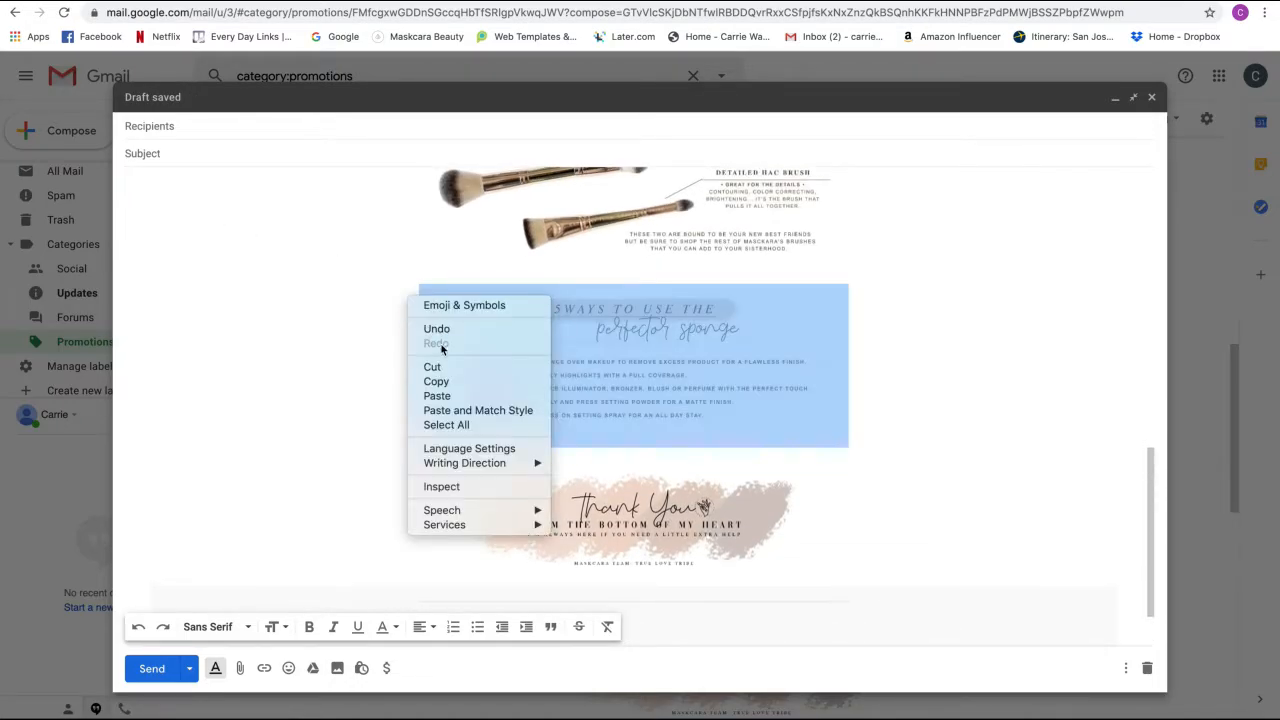
click(289, 246)
scroll(289, 246, up, 5)
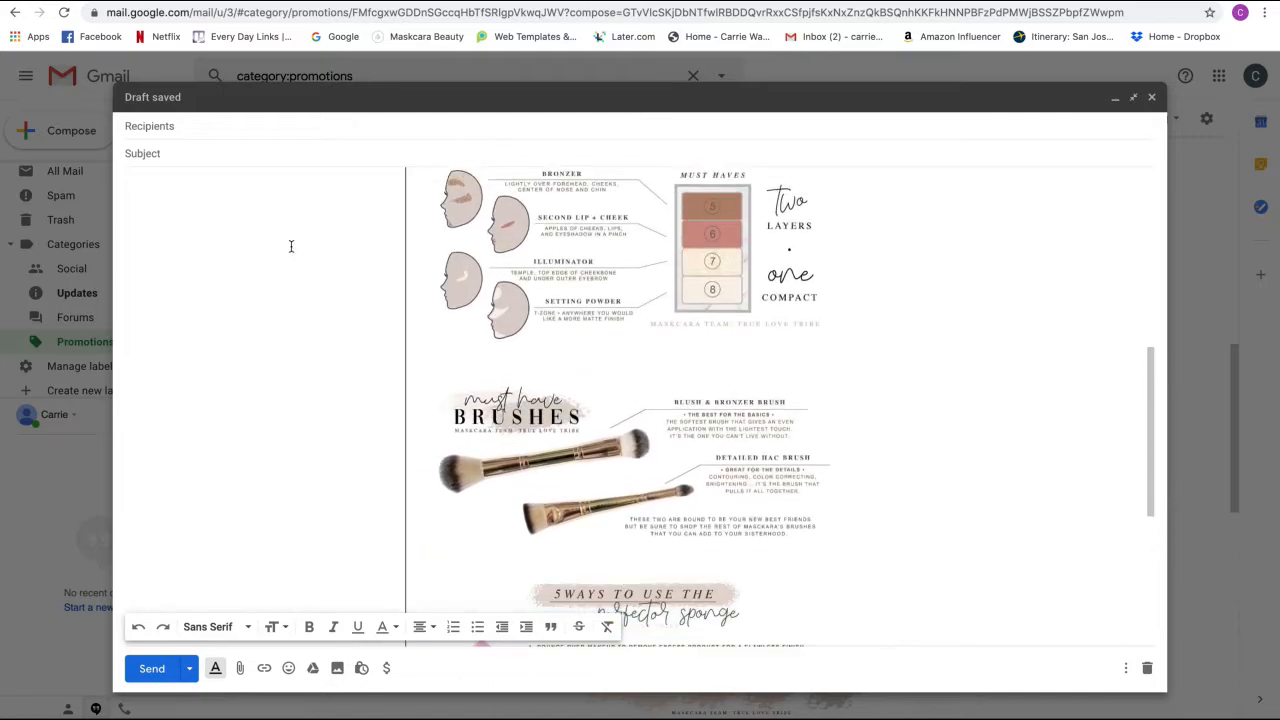
scroll(407, 327, up, 8)
scroll(409, 322, down, 12)
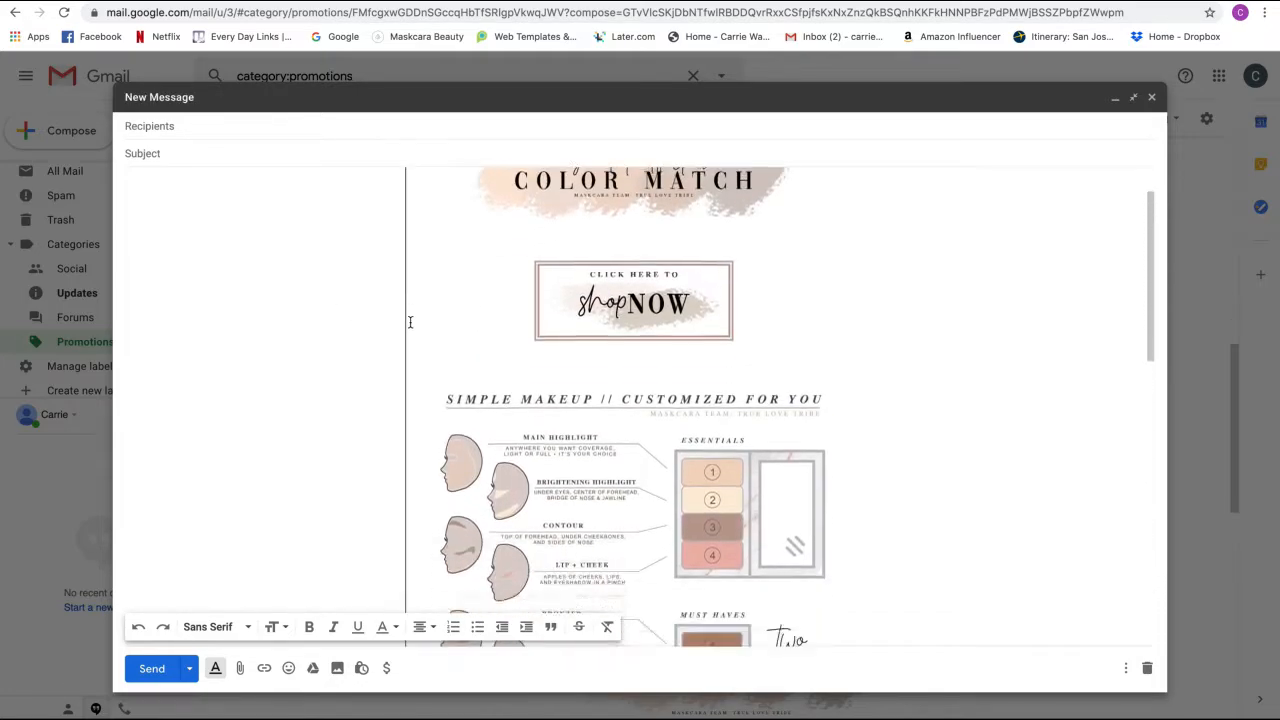
scroll(409, 322, up, 10)
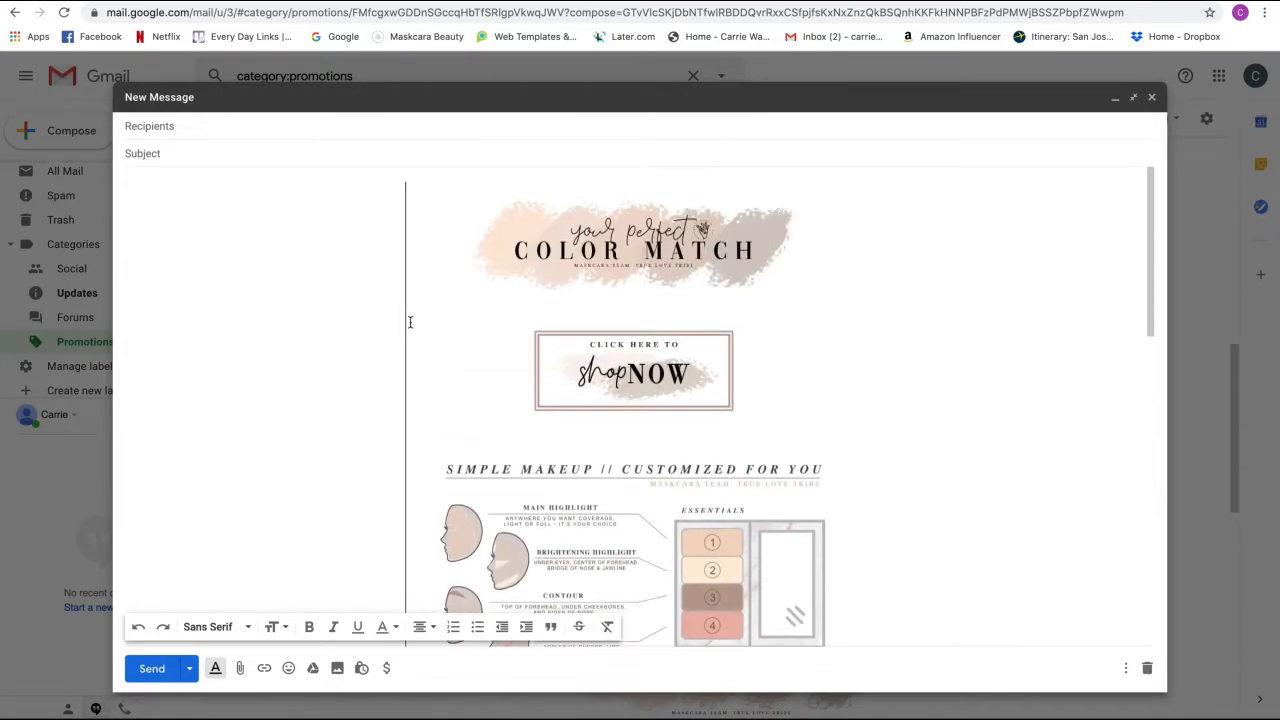
- Insert two blank lines between the Color Match banner and the Shop Now image
click(798, 292)
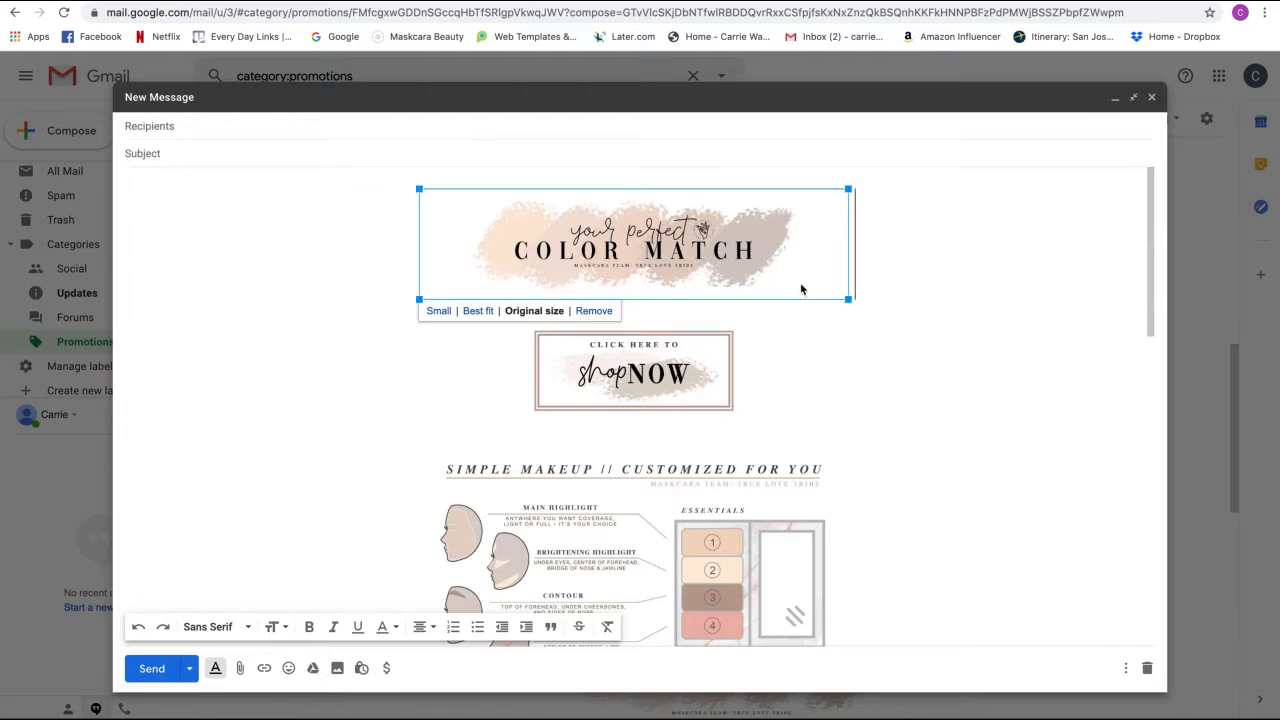
click(864, 274)
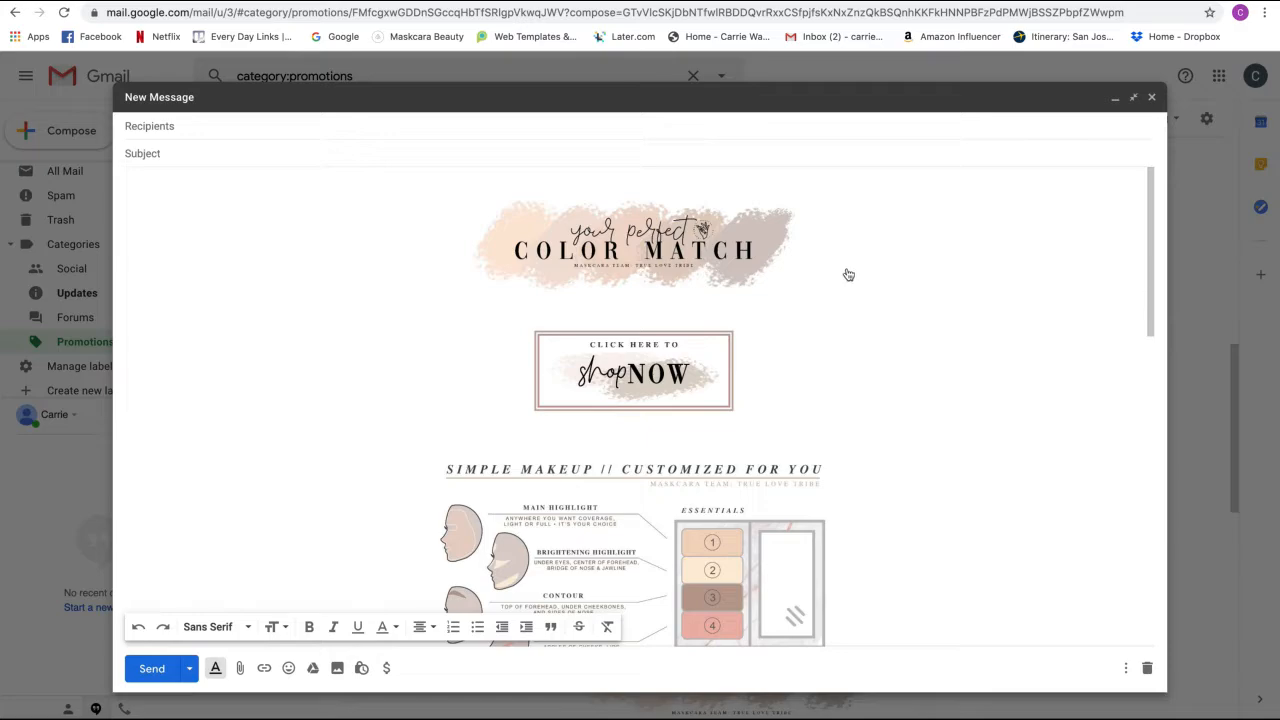
click(803, 308)
click(837, 257)
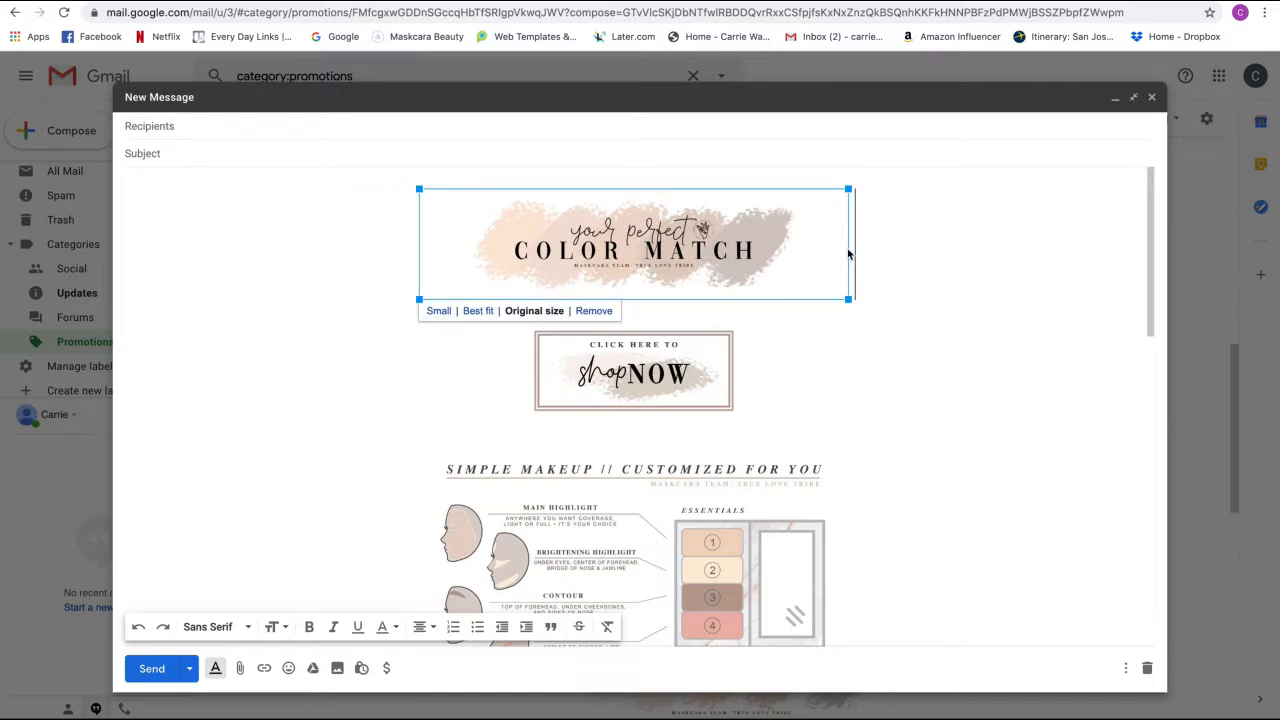
click(853, 245)
click(426, 363)
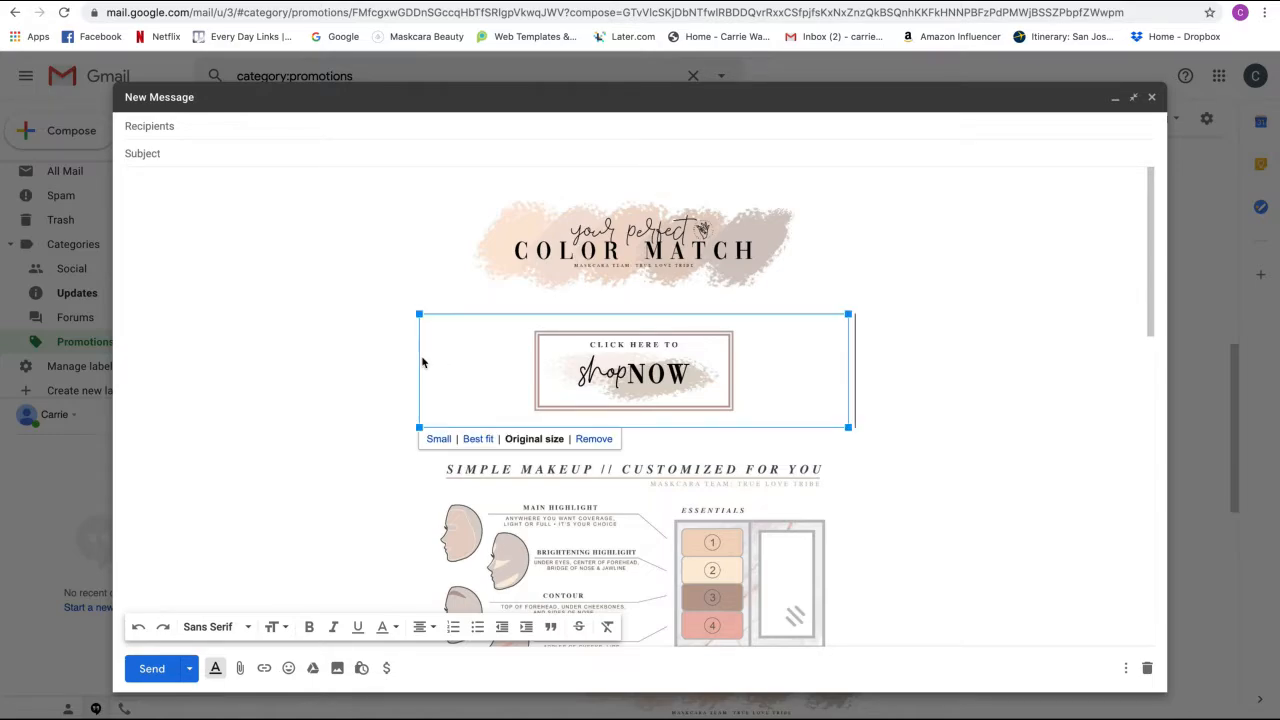
click(405, 354)
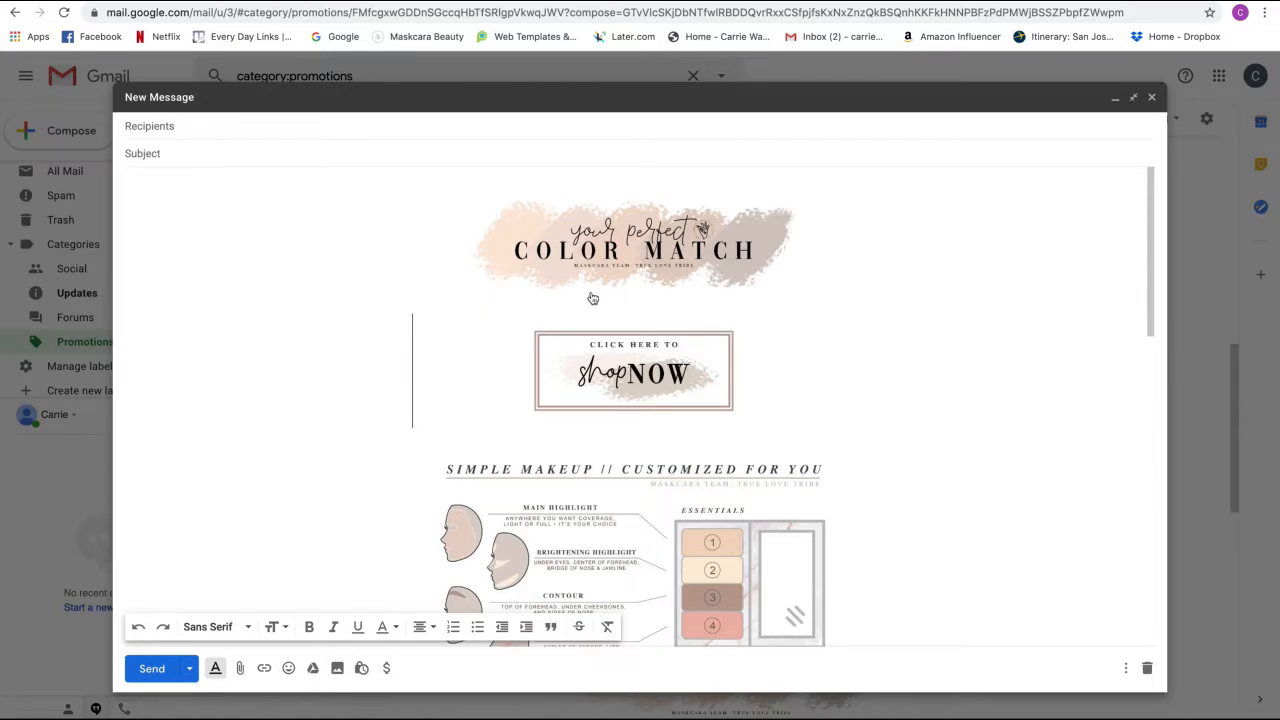
key(Return)
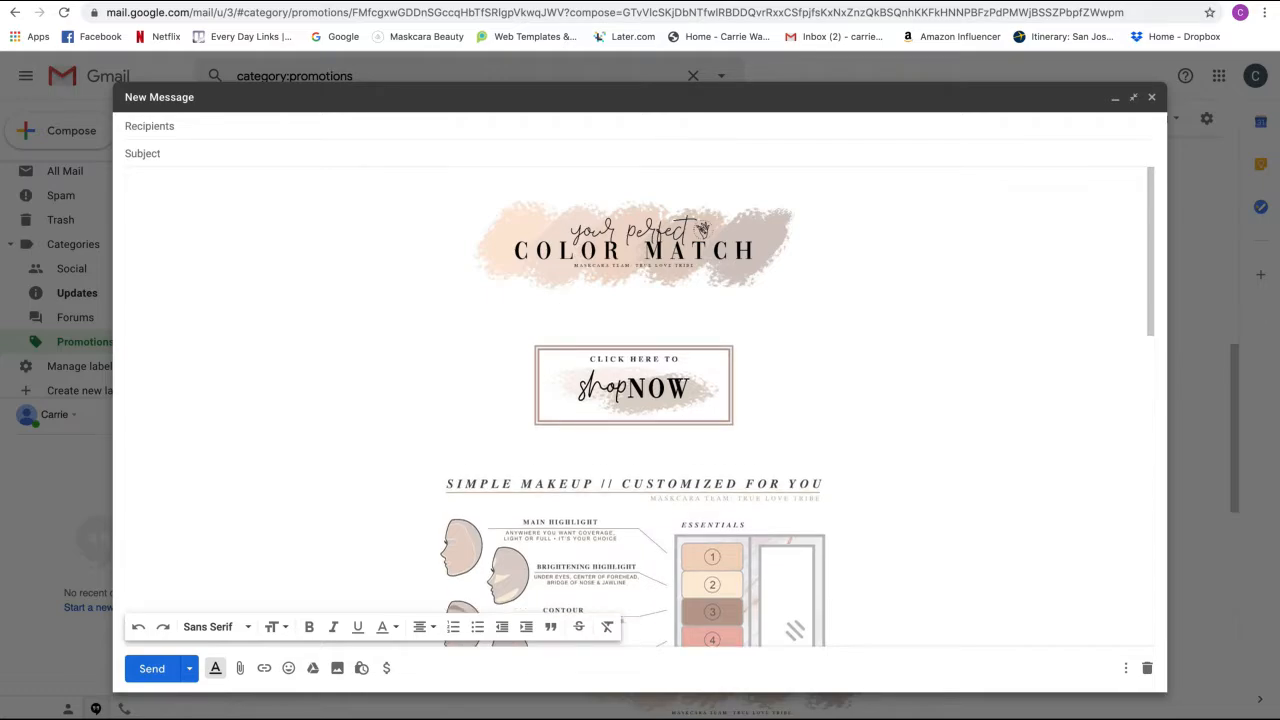
key(Return)
key(Return)
key(Return)
key(Return)
key(Return)
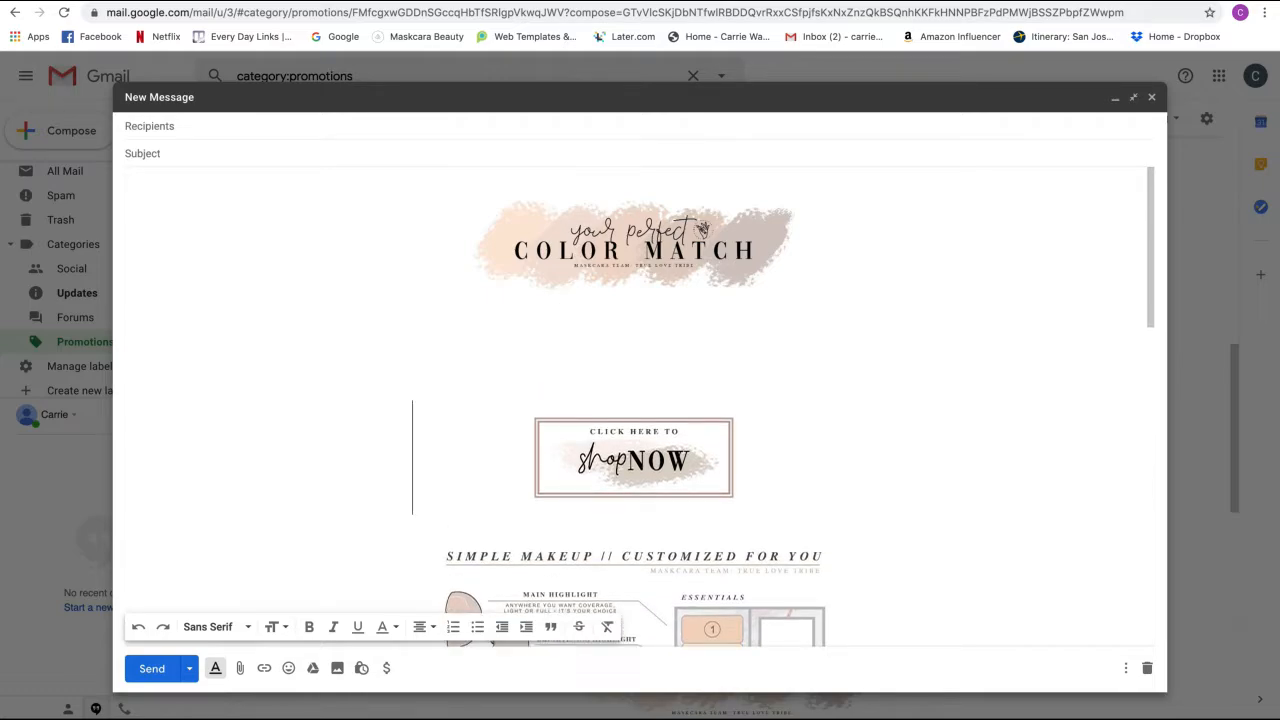
- Paste the overjoyed heading, intro text and eight-item product list below the Color Match banner
click(637, 334)
double_click(653, 320)
text(lsdknslgsafhg)
key(BackSpace)
key(BackSpace)
key(BackSpace)
key(BackSpace)
key(BackSpace)
key(BackSpace)
key(ctrl+v)
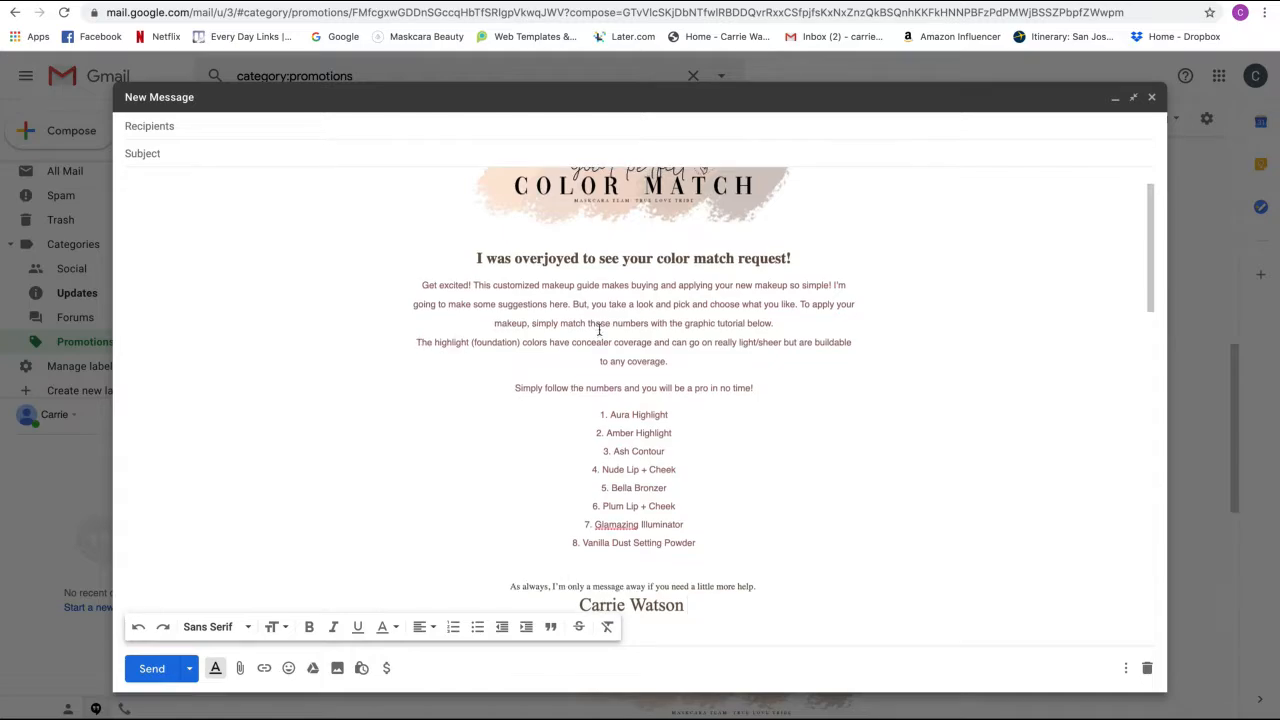
scroll(560, 323, up, 2)
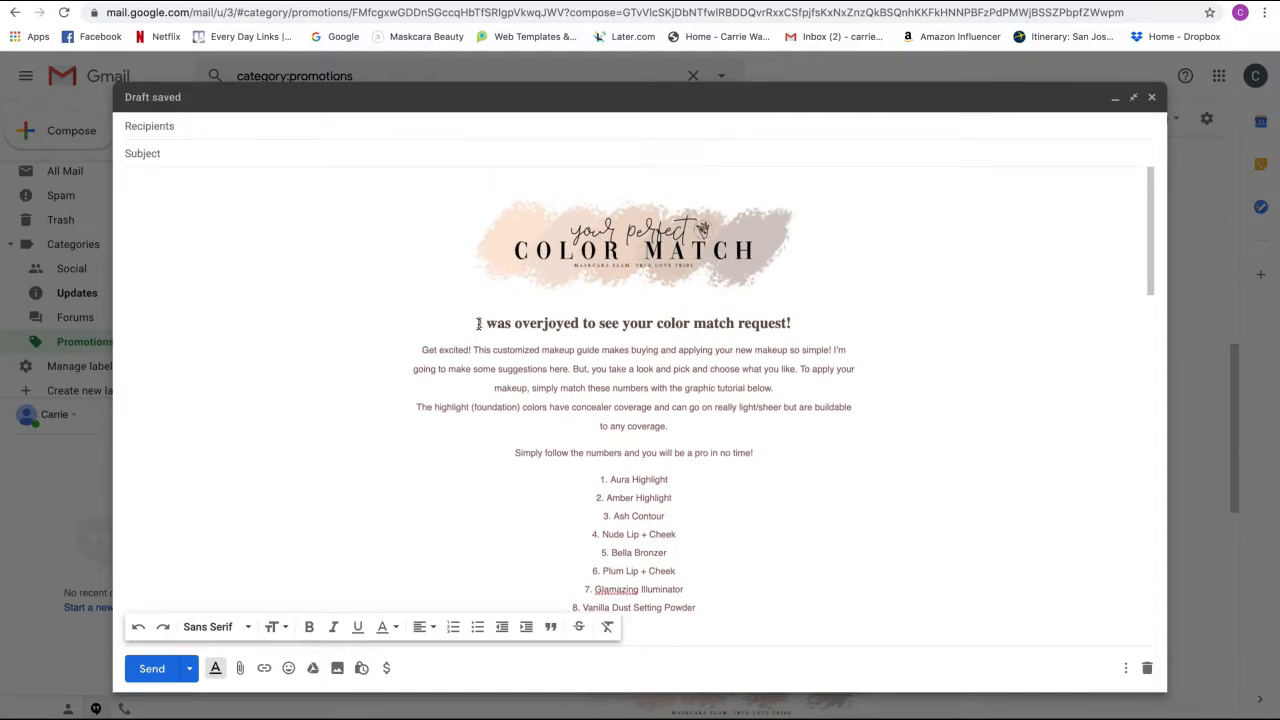
drag(477, 323, 206, 593)
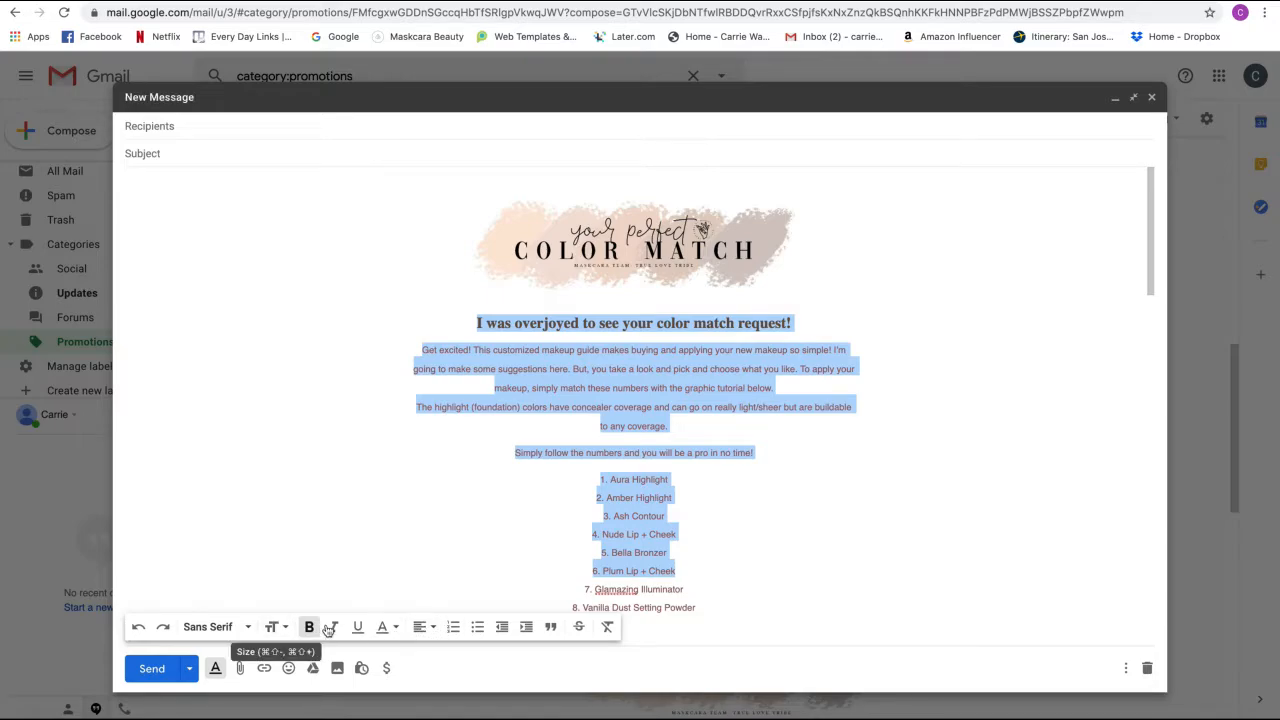
click(478, 324)
scroll(682, 390, down, 3)
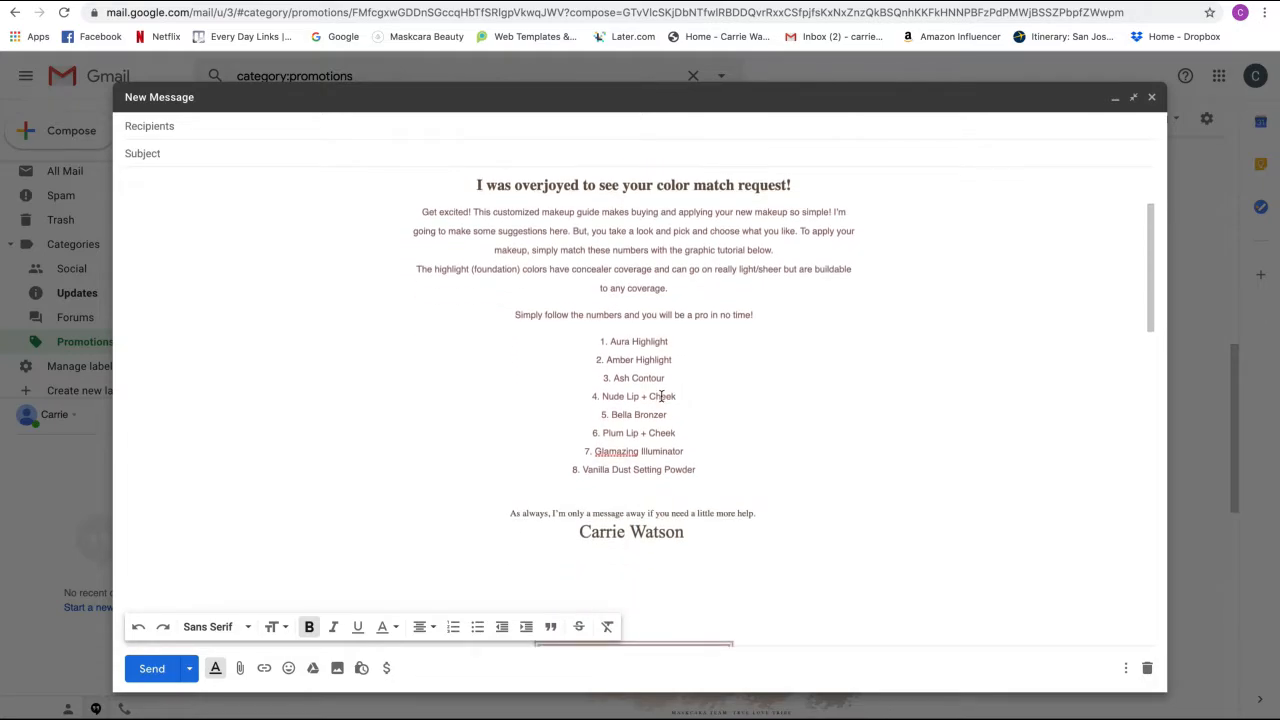
scroll(662, 395, down, 1)
scroll(662, 395, up, 1)
scroll(662, 395, down, 2)
scroll(662, 395, up, 2)
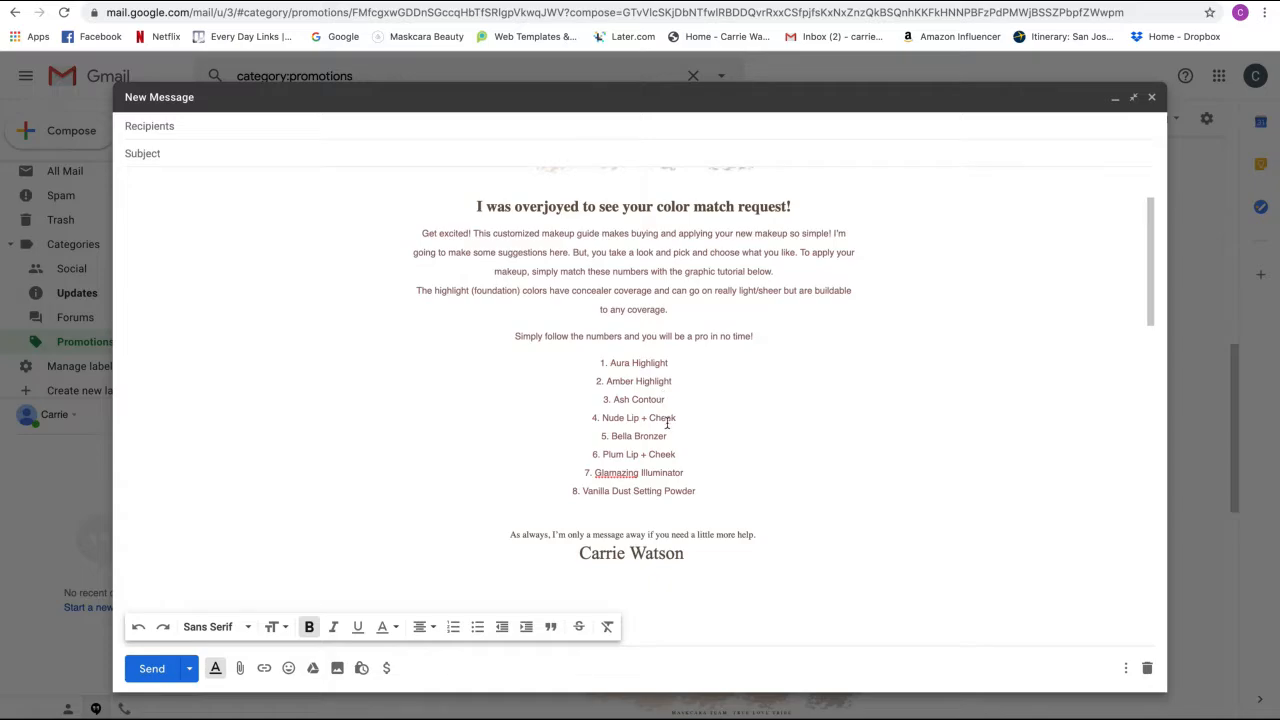
drag(597, 363, 711, 490)
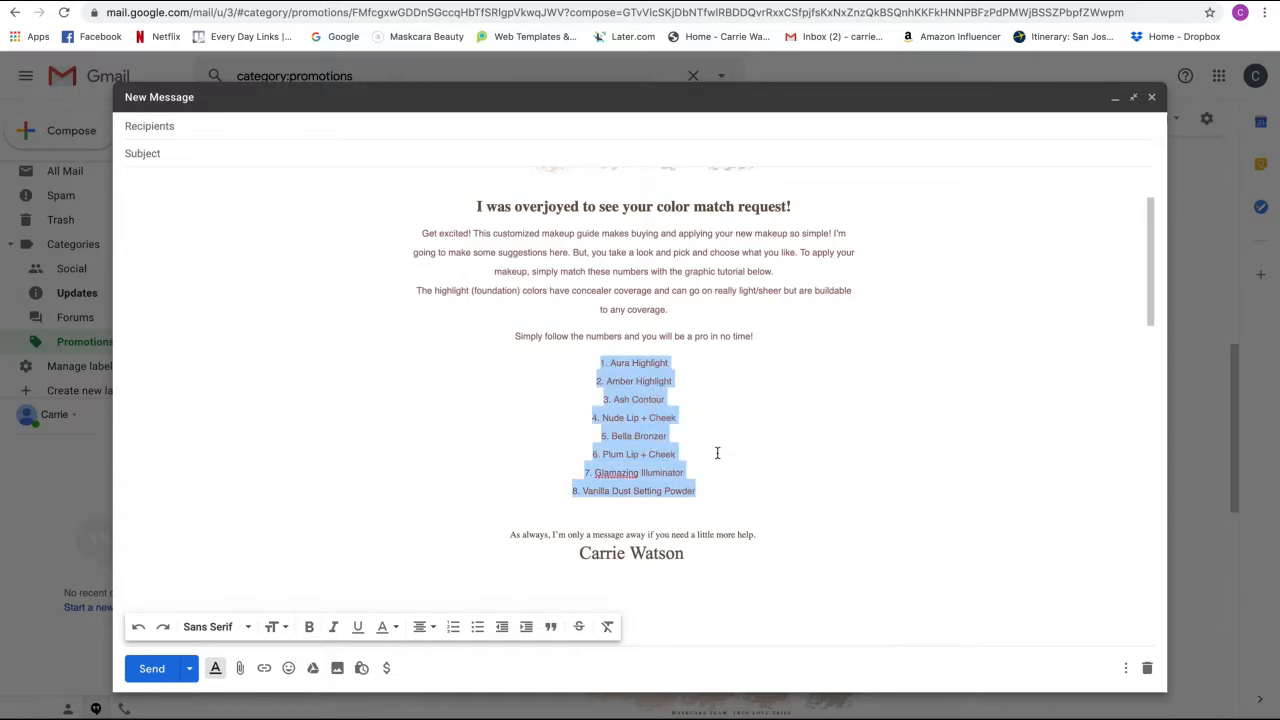
scroll(717, 408, down, 4)
scroll(717, 408, down, 3)
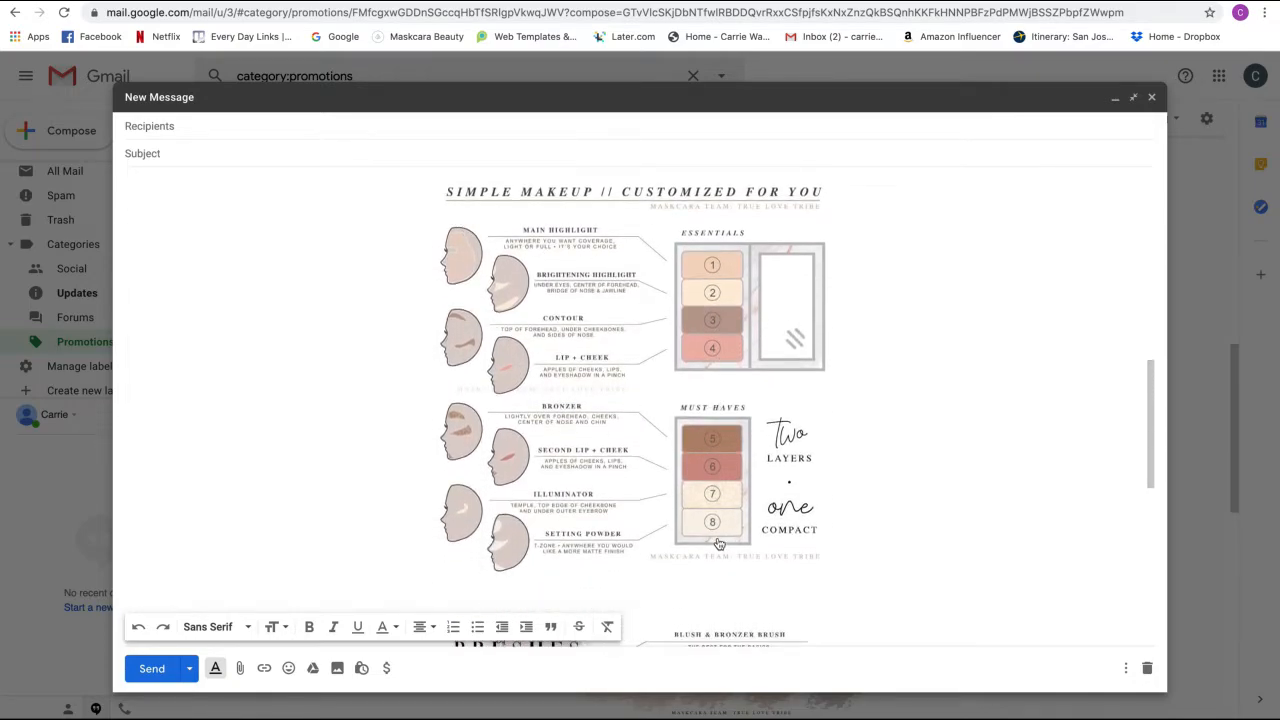
scroll(828, 467, up, 1)
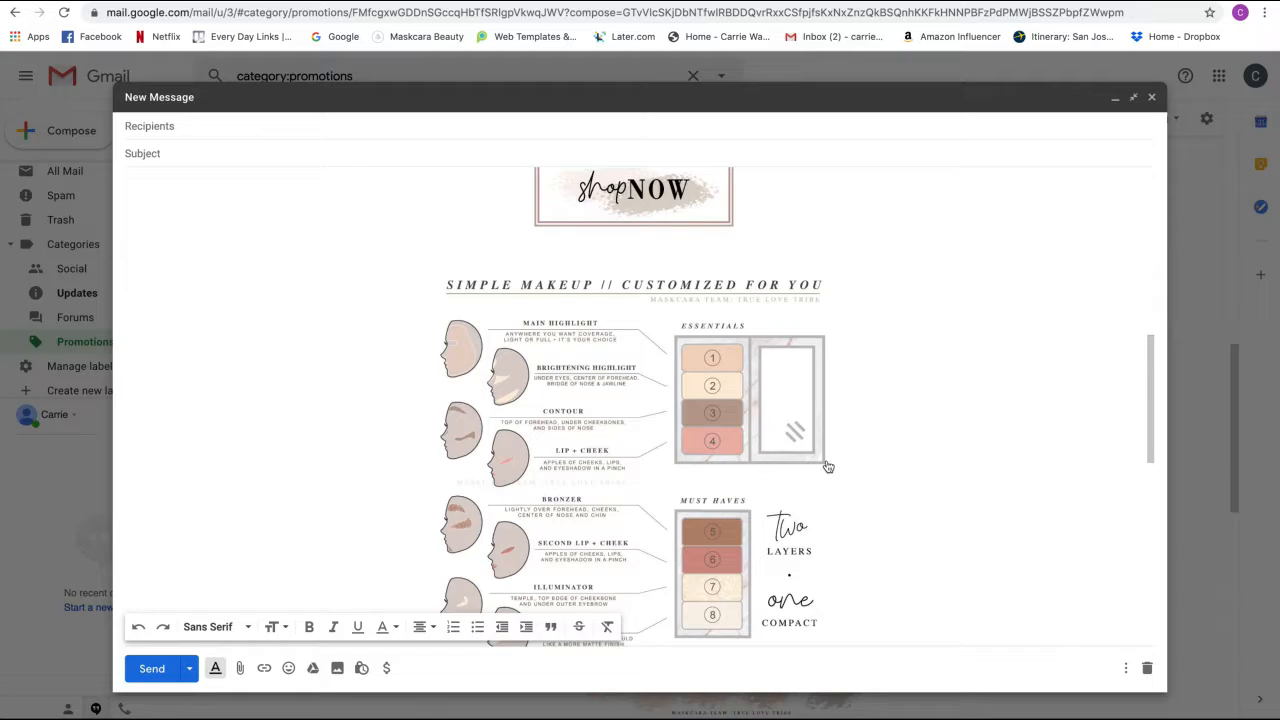
scroll(828, 467, up, 1)
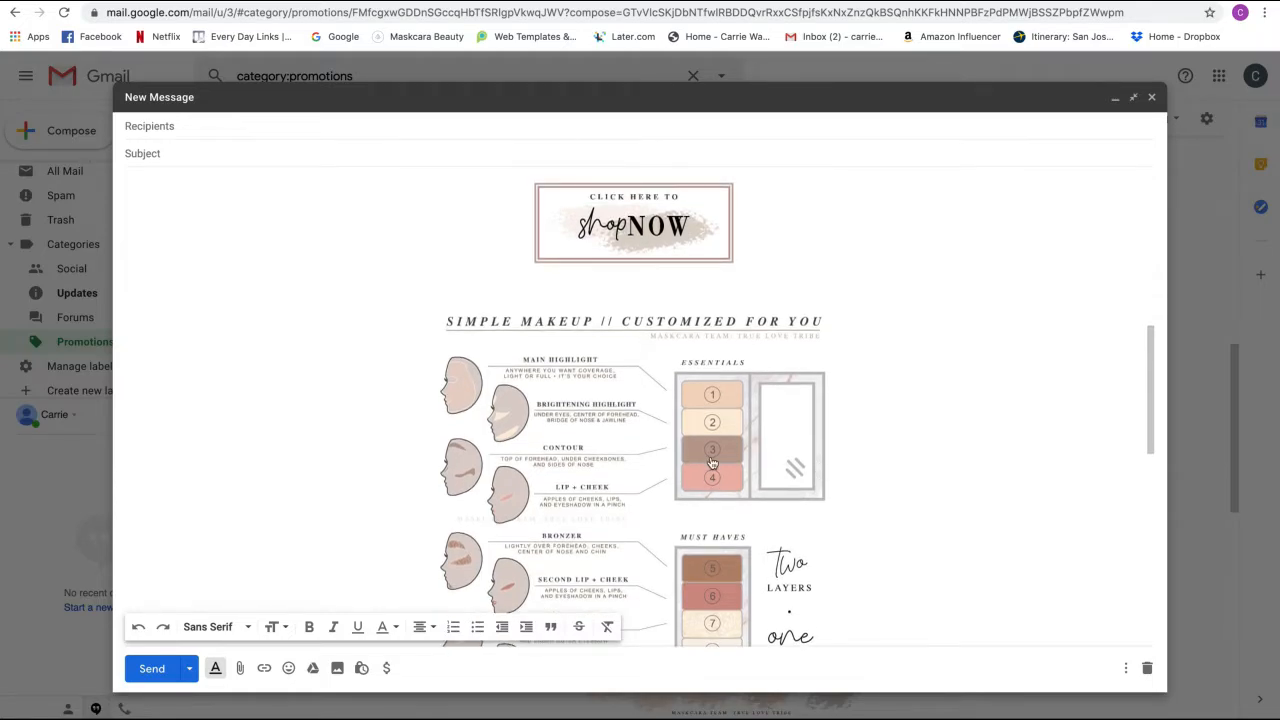
scroll(712, 462, down, 1)
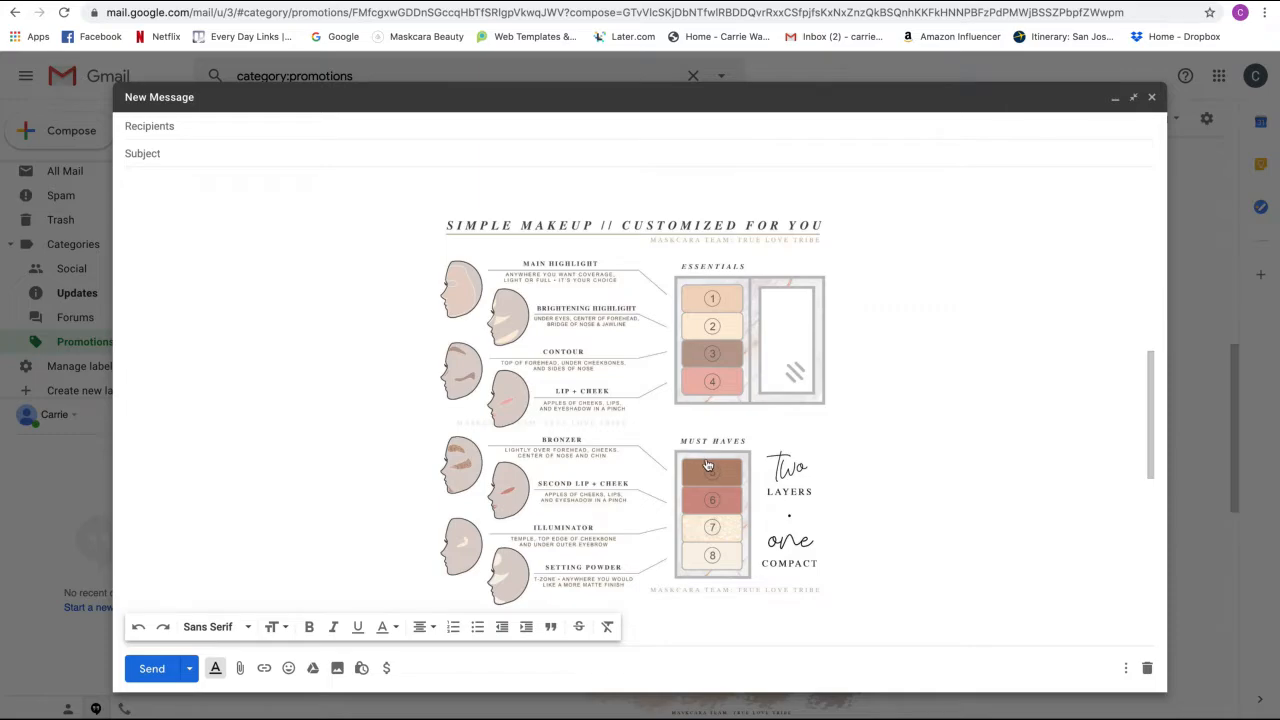
scroll(834, 525, up, 6)
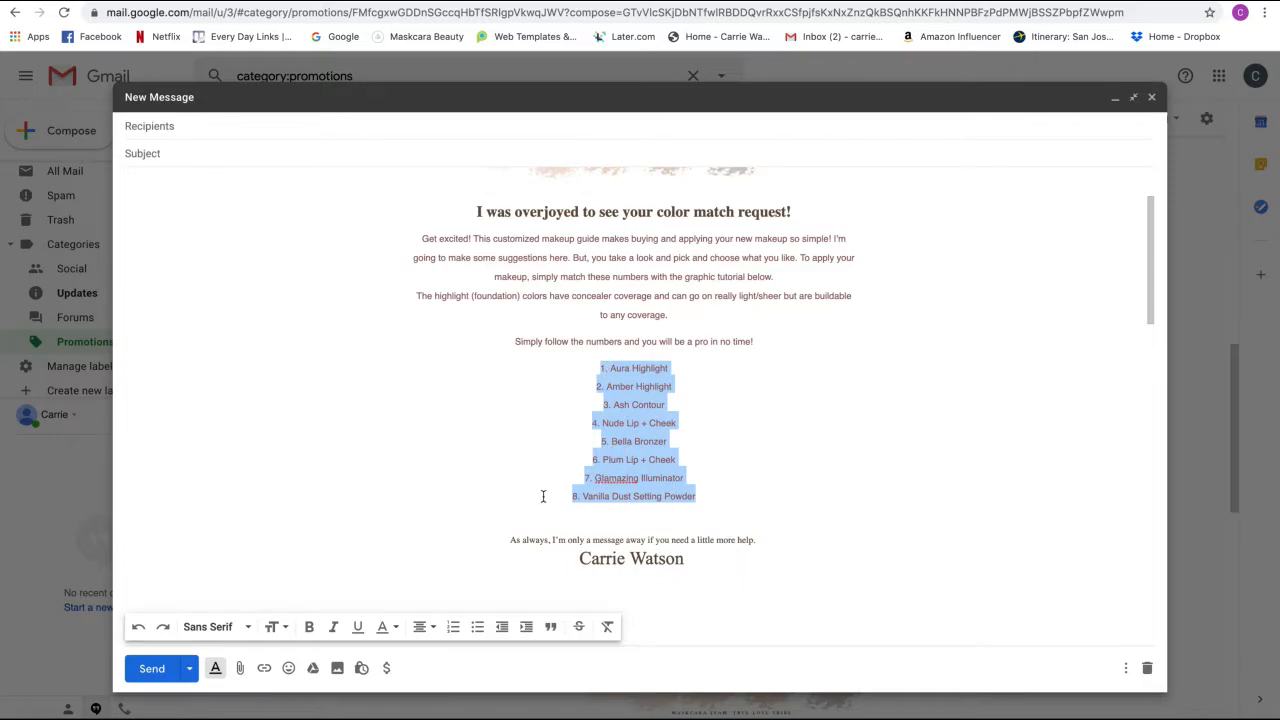
- Delete the empty line below the signature so the Shop Now image sits closer
click(707, 496)
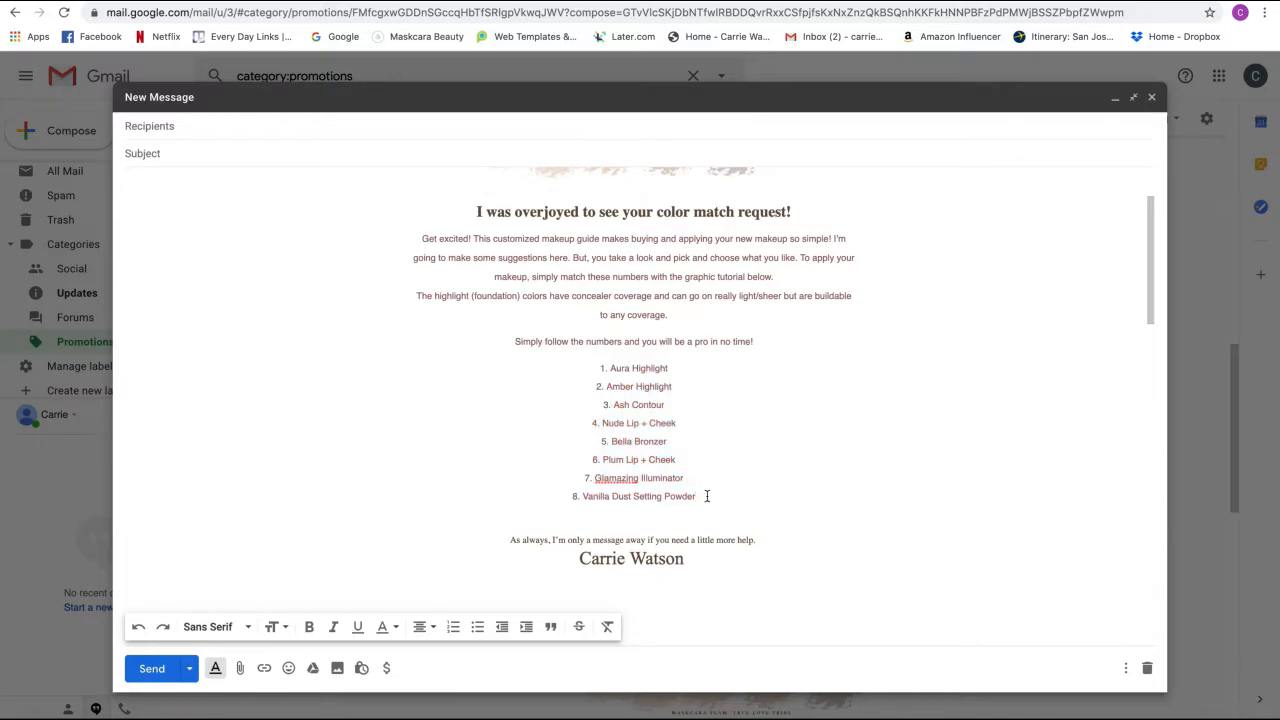
scroll(707, 496, down, 2)
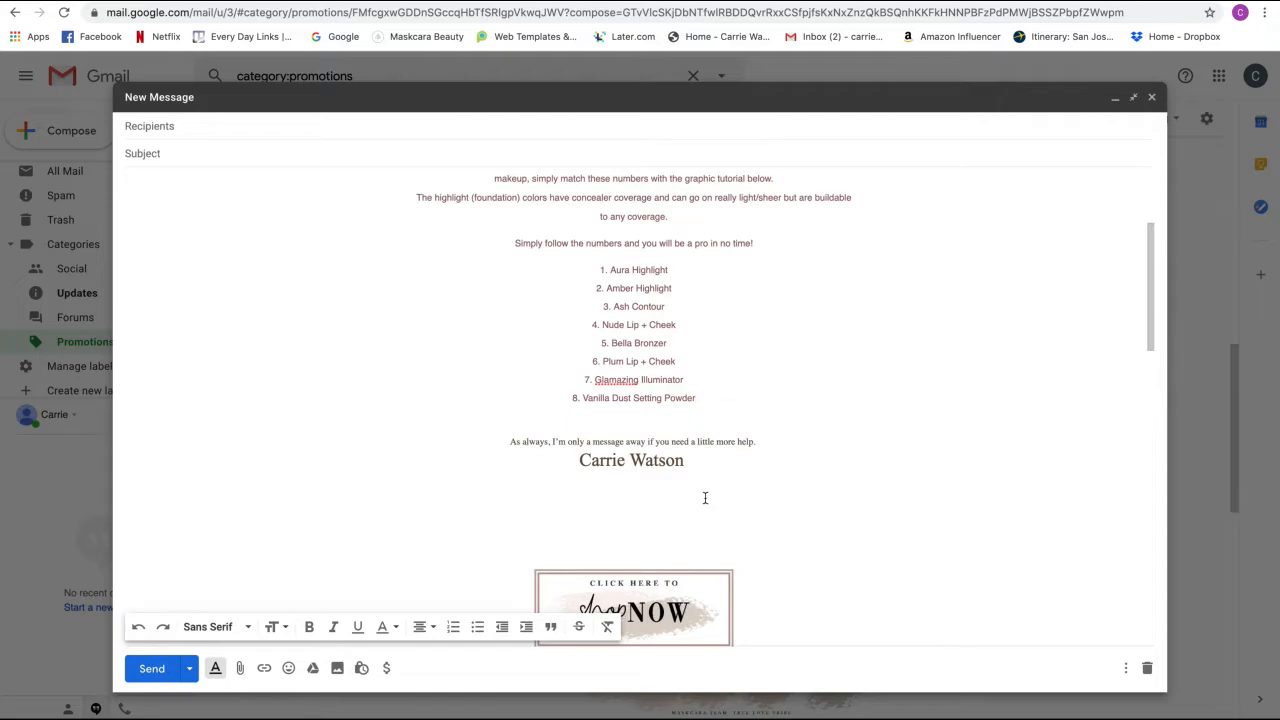
click(659, 504)
key(BackSpace)
key(BackSpace)
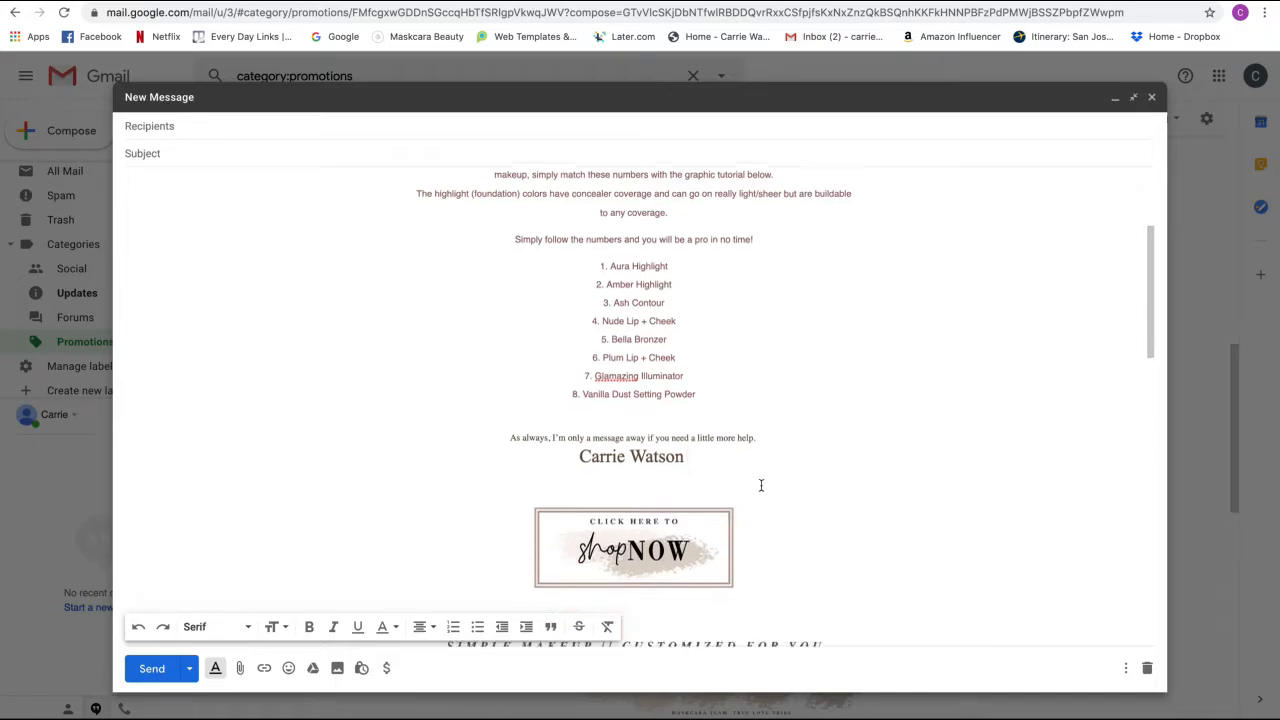
scroll(762, 491, down, 2)
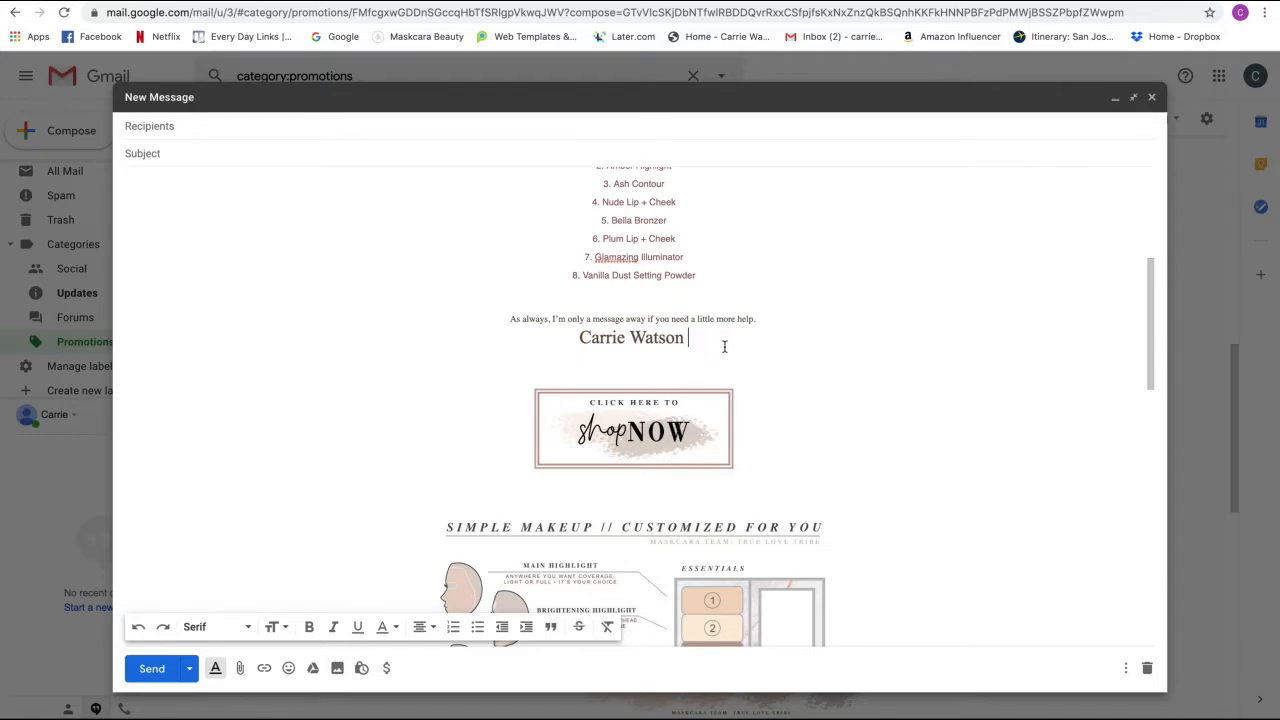
key(Return)
key(Return)
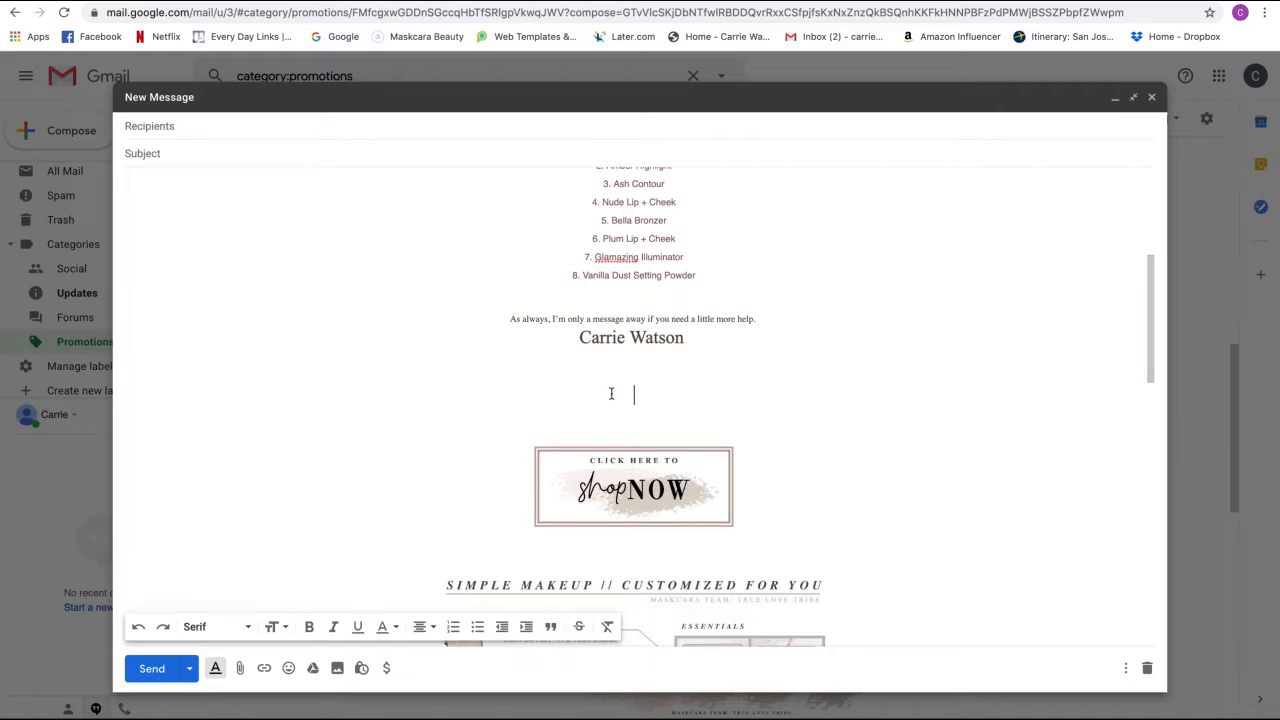
text(Shop Now:)
drag(691, 400, 563, 389)
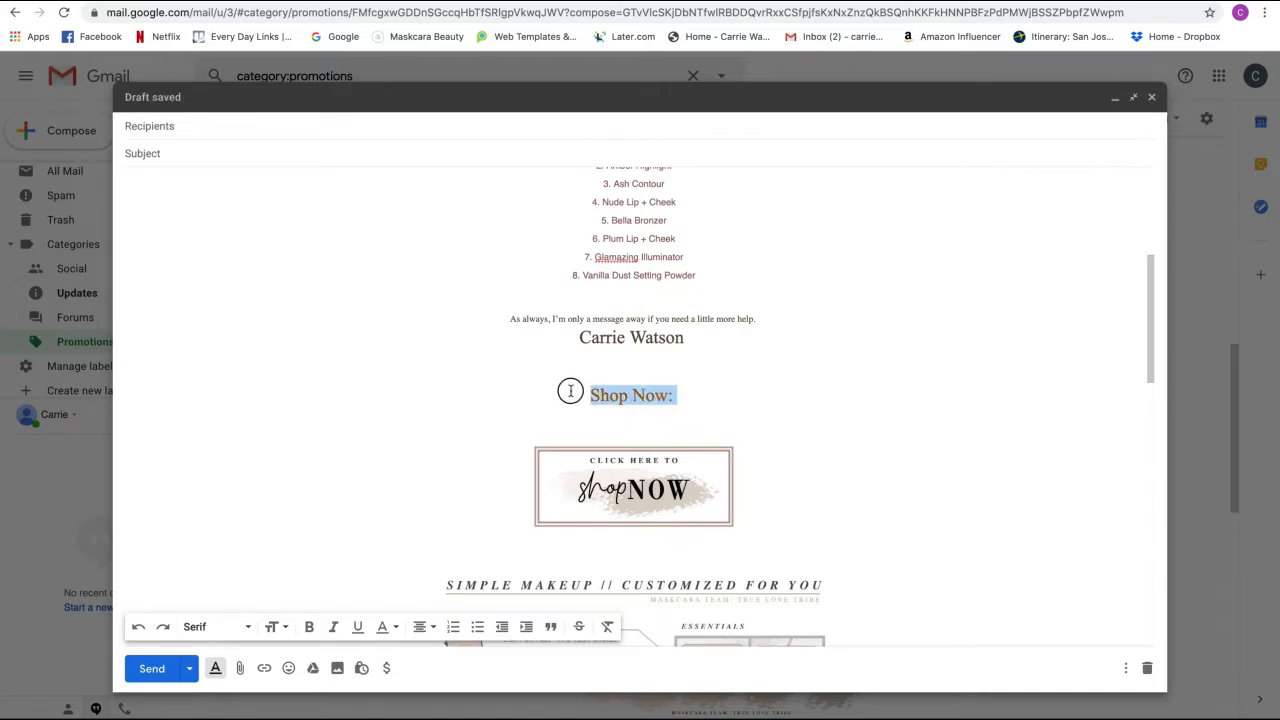
key(BackSpace)
key(BackSpace)
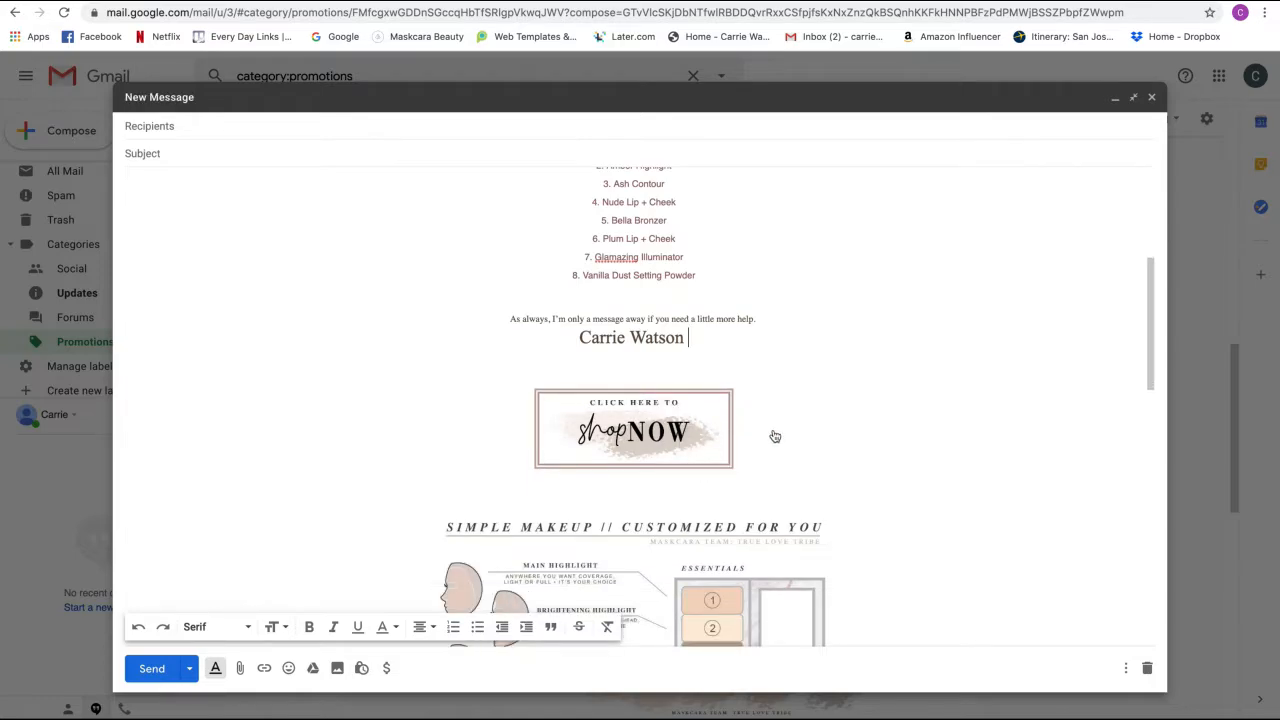
drag(828, 459, 795, 444)
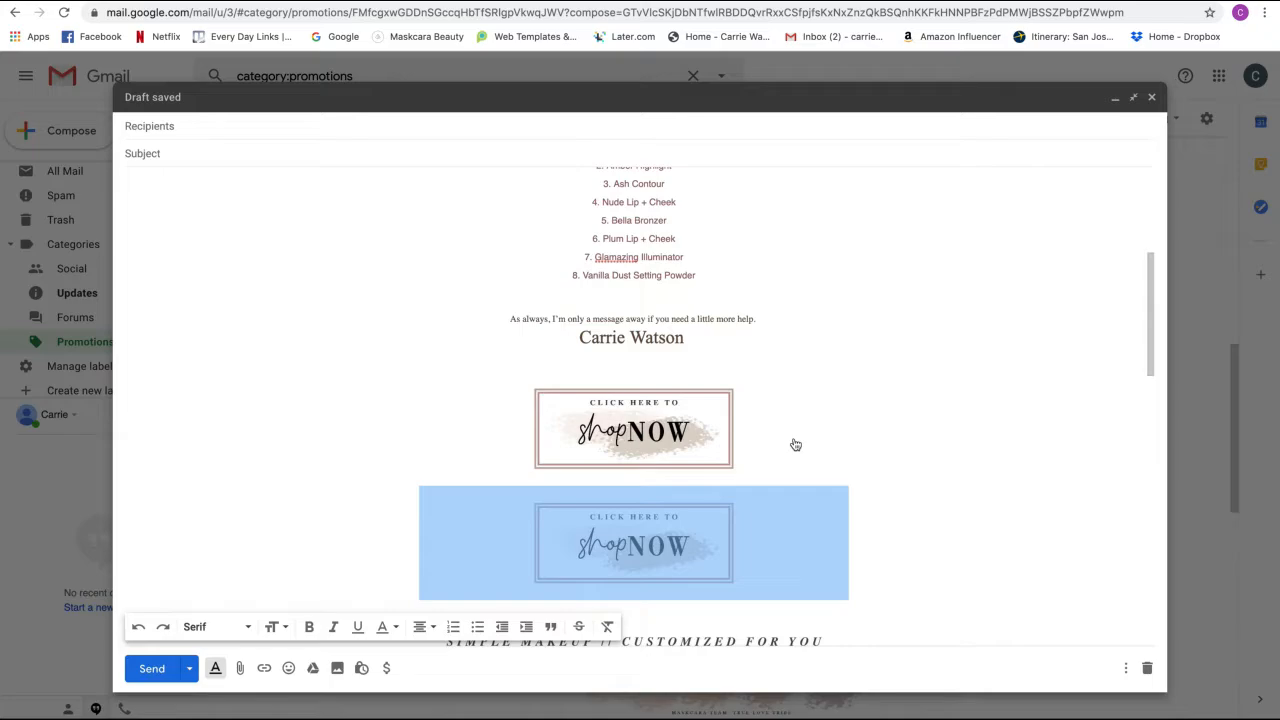
key(ctrl+z)
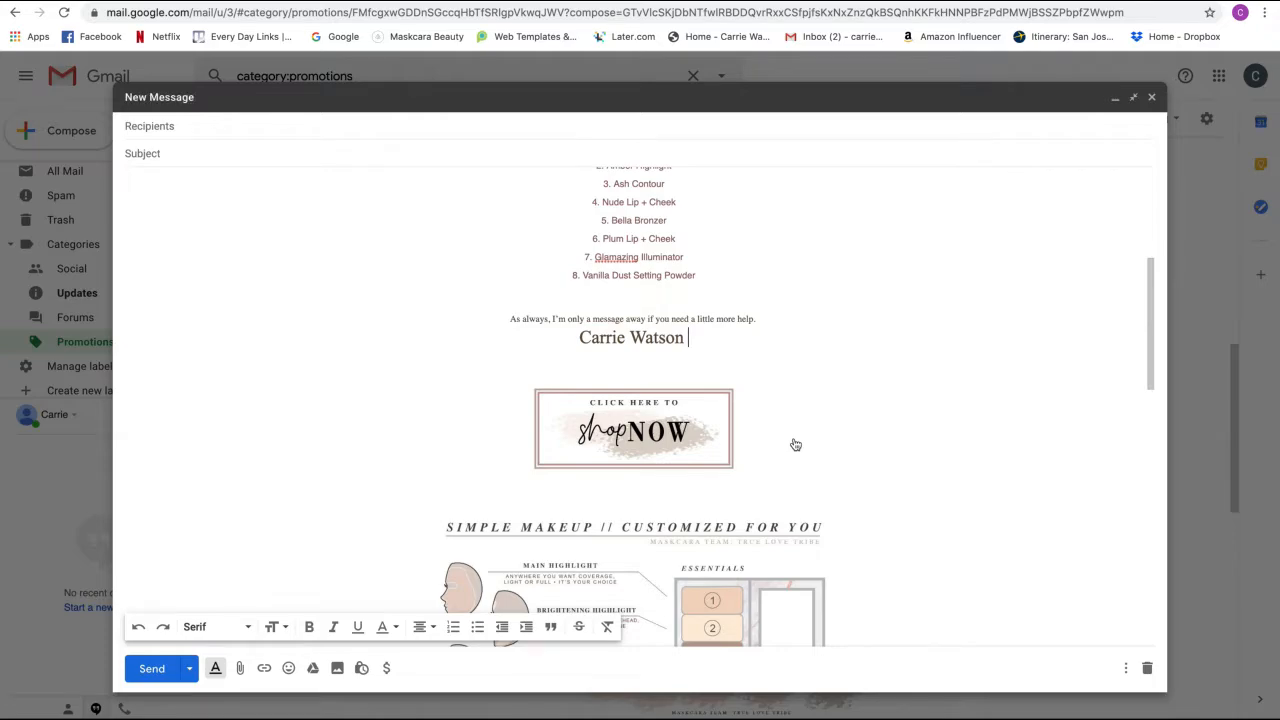
key(ctrl+y)
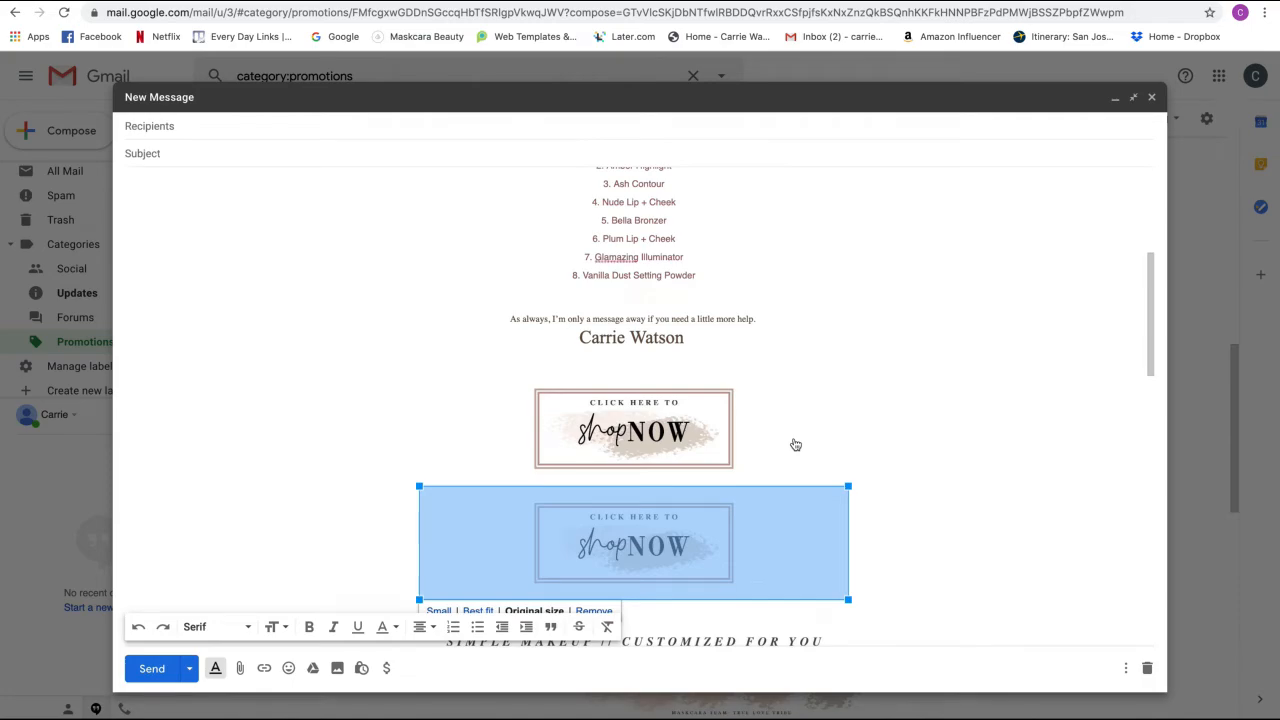
key(ctrl+z)
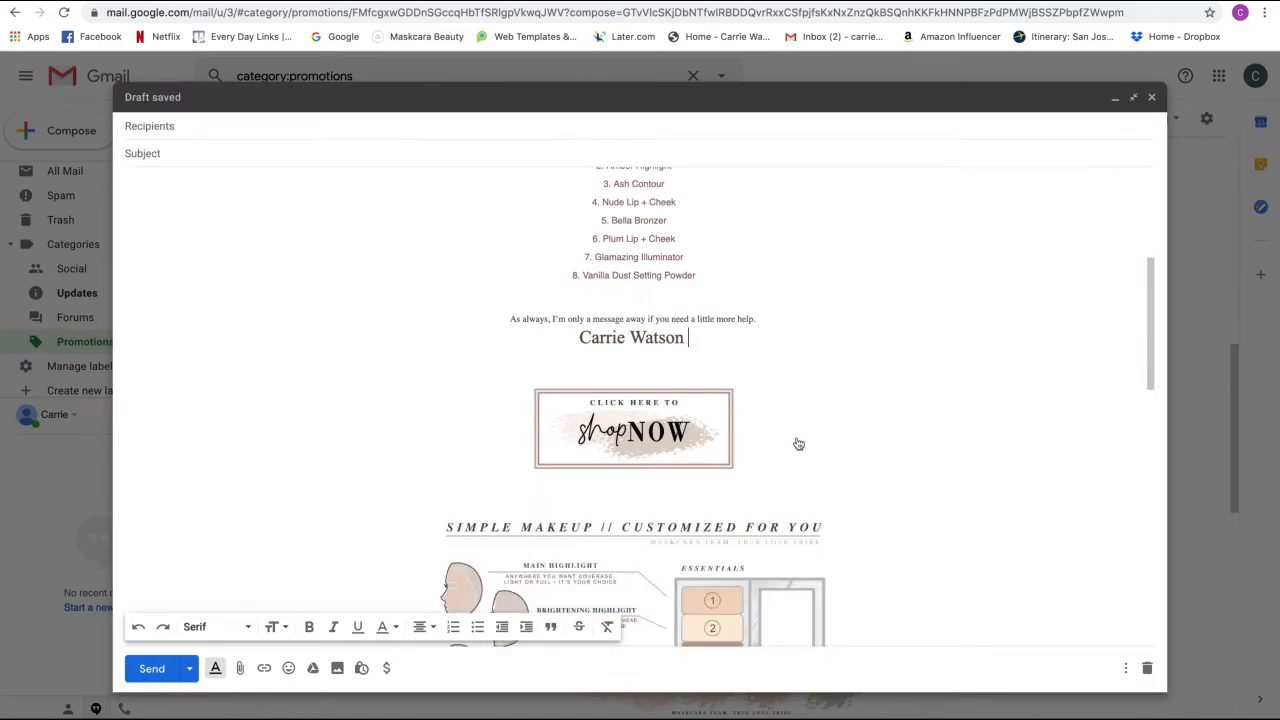
- Select the shopNOW image and begin inserting a link on it
click(836, 452)
drag(858, 431, 741, 434)
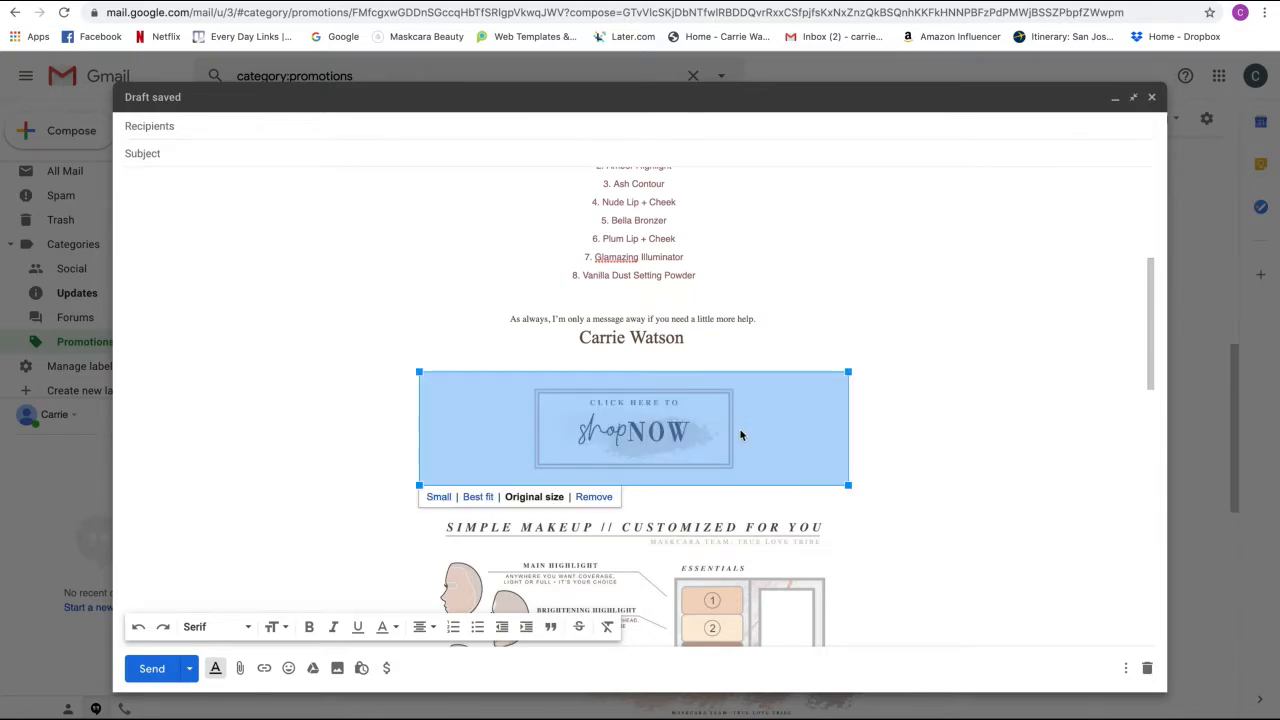
click(895, 421)
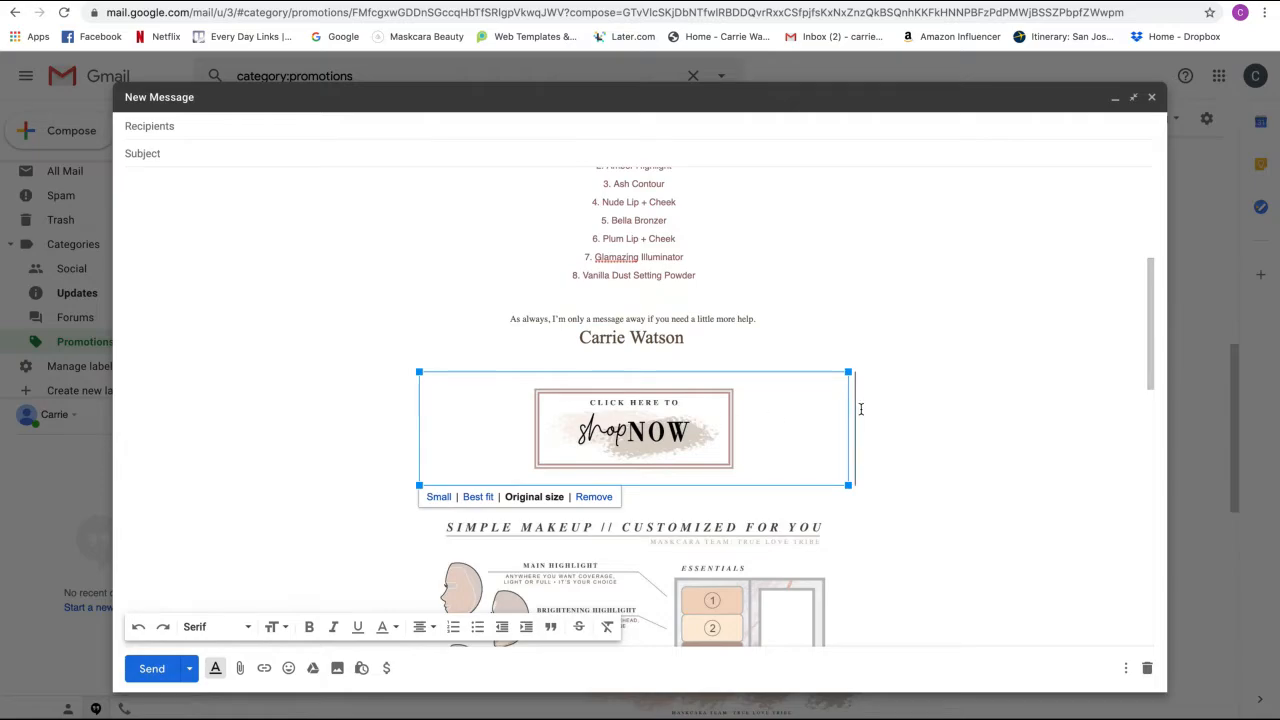
drag(856, 408, 713, 417)
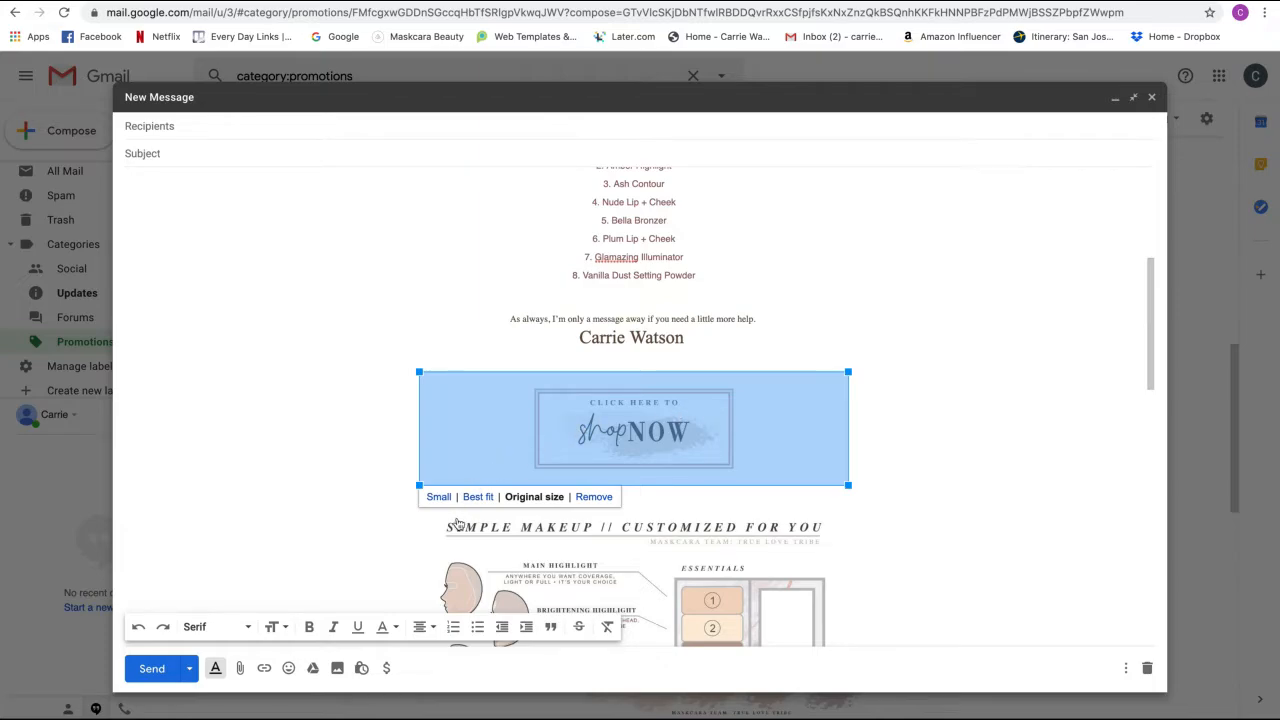
click(264, 668)
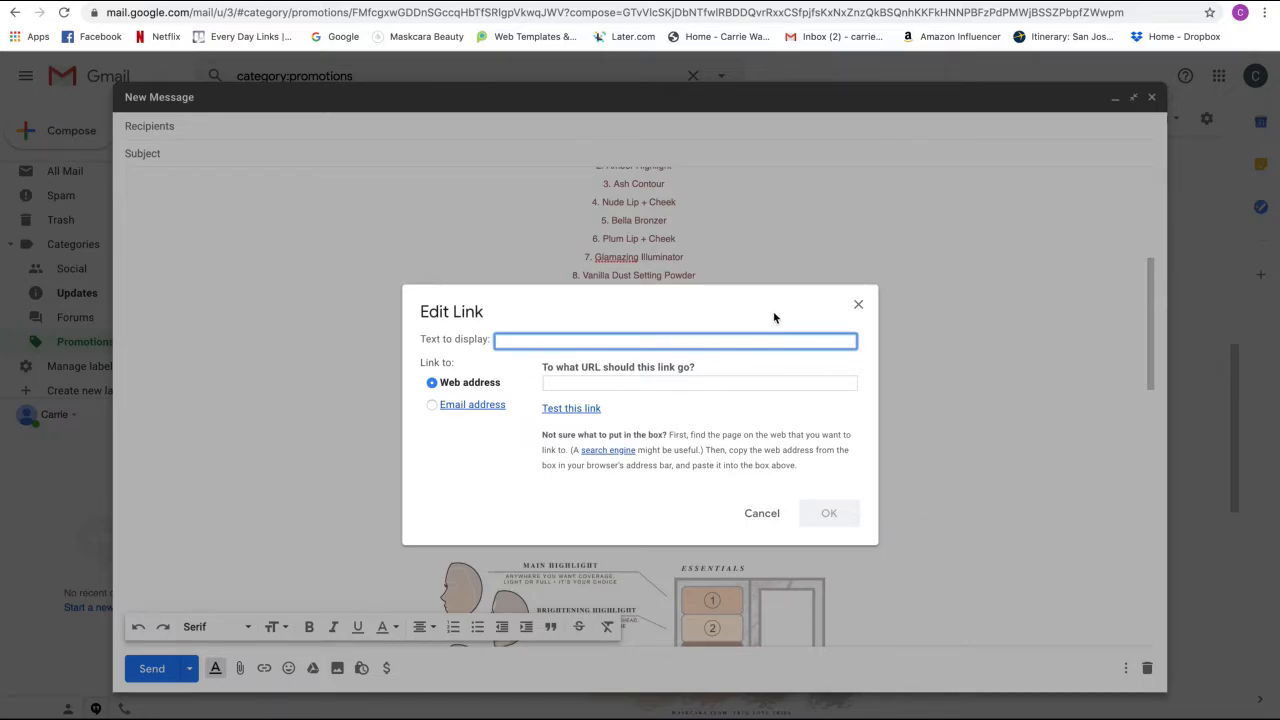
- Switch to the Maskcara Palette Builder tab and review the built palette with Vanilla Dust powder
click(855, 5)
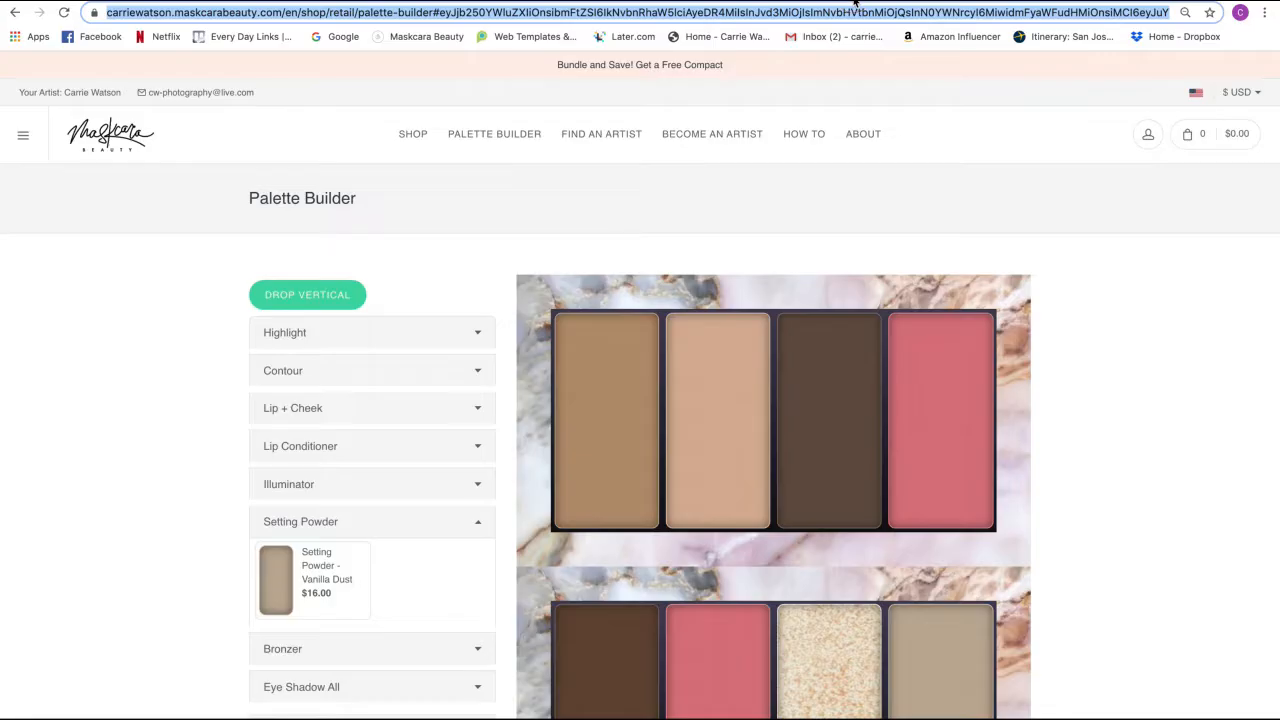
mouse_move(903, 196)
scroll(1056, 244, down, 3)
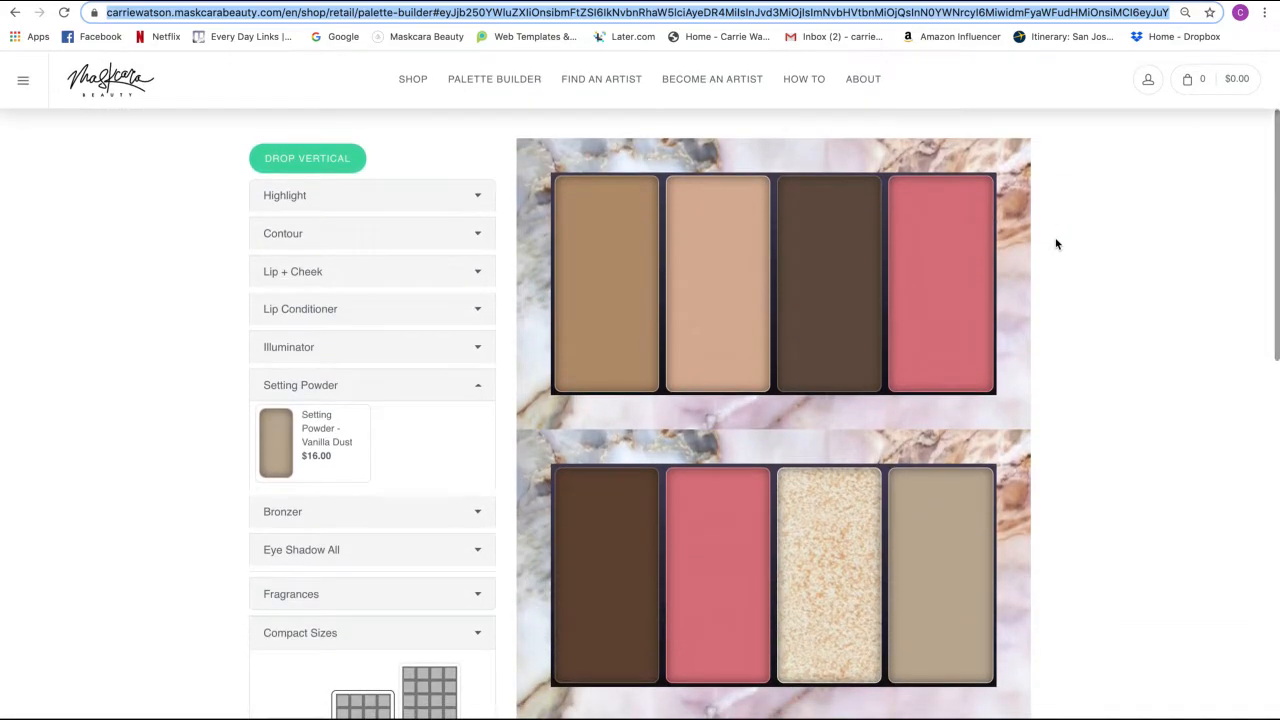
scroll(1065, 243, up, 3)
mouse_move(1149, 138)
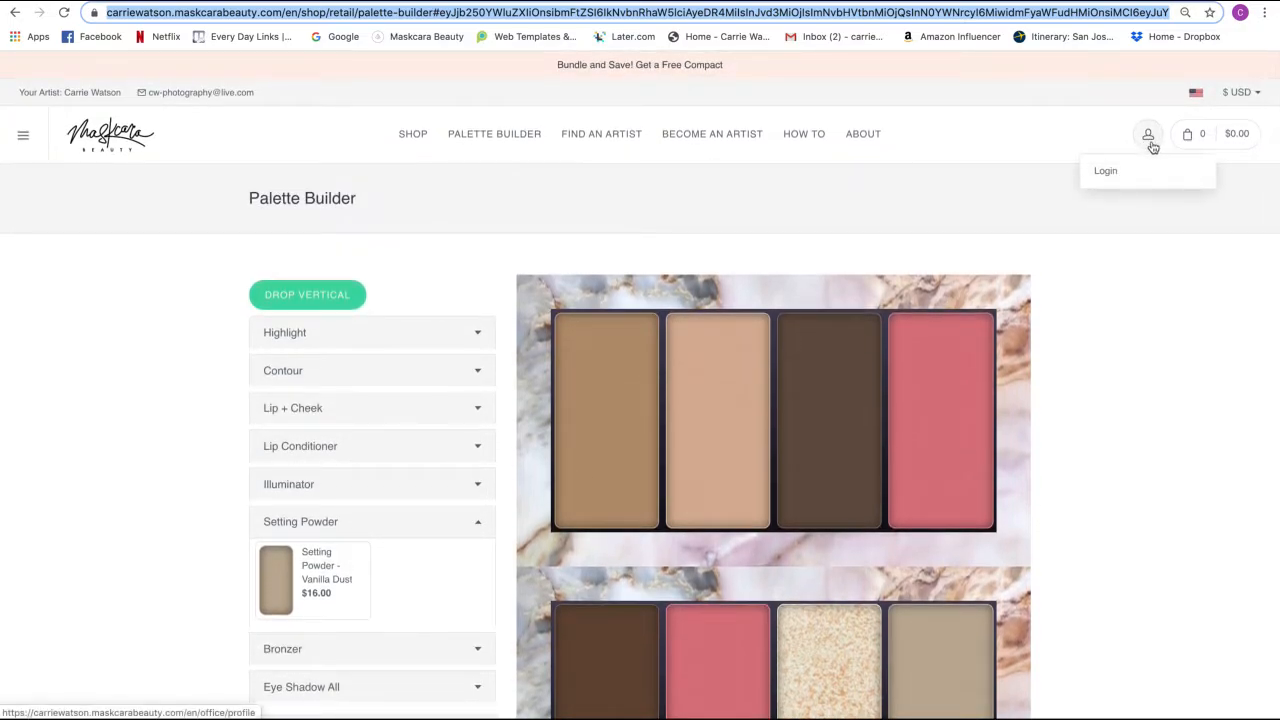
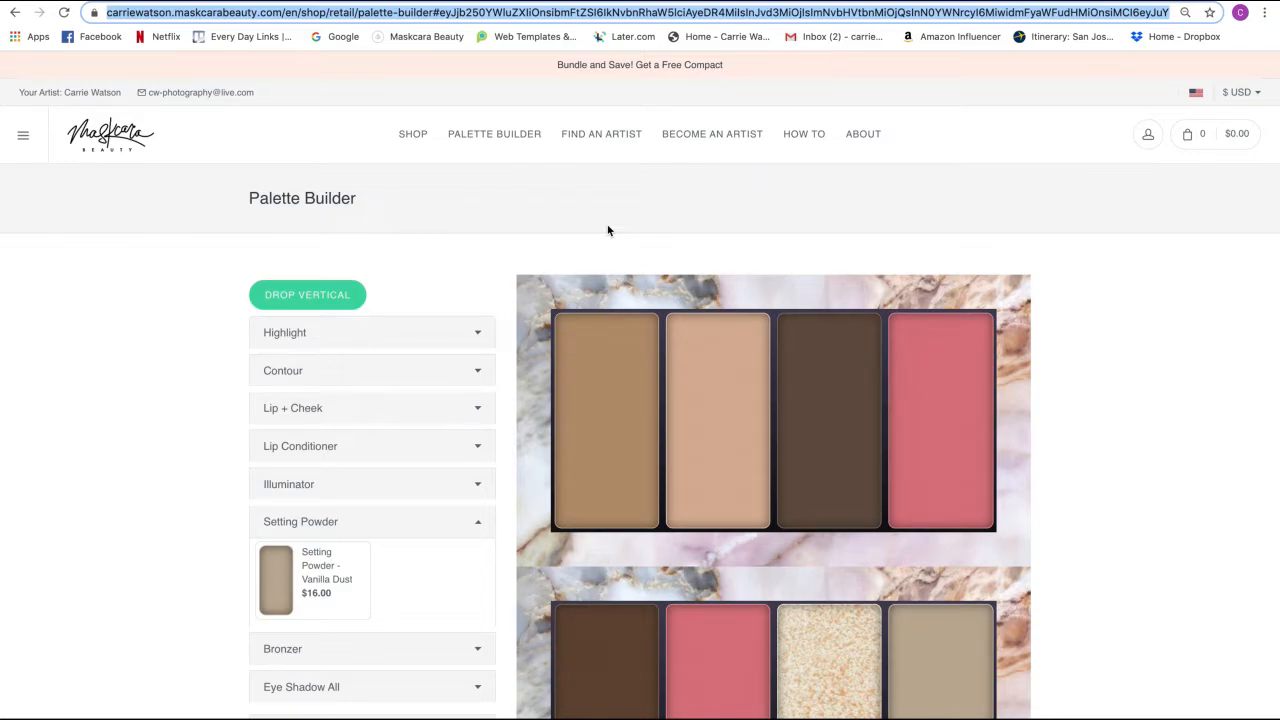
- Drag the Aura highlight into the second pan of the top palette
scroll(607, 230, down, 2)
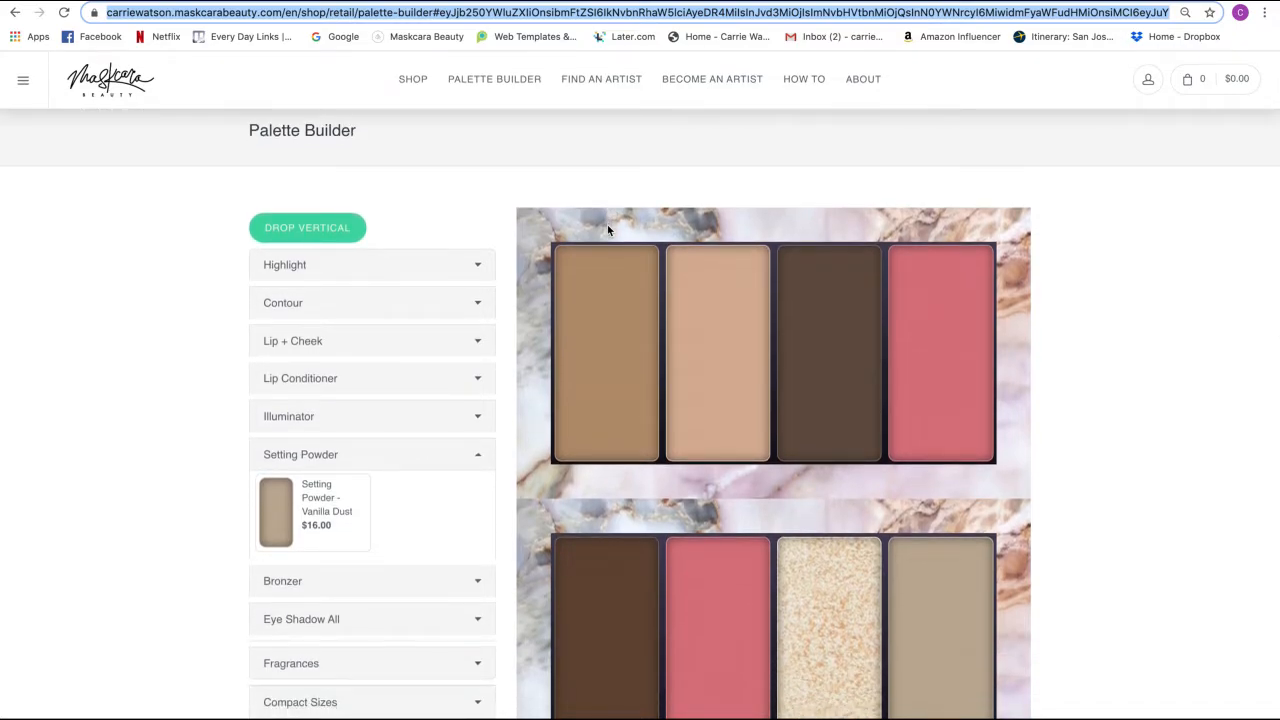
scroll(607, 230, down, 1)
scroll(607, 230, up, 2)
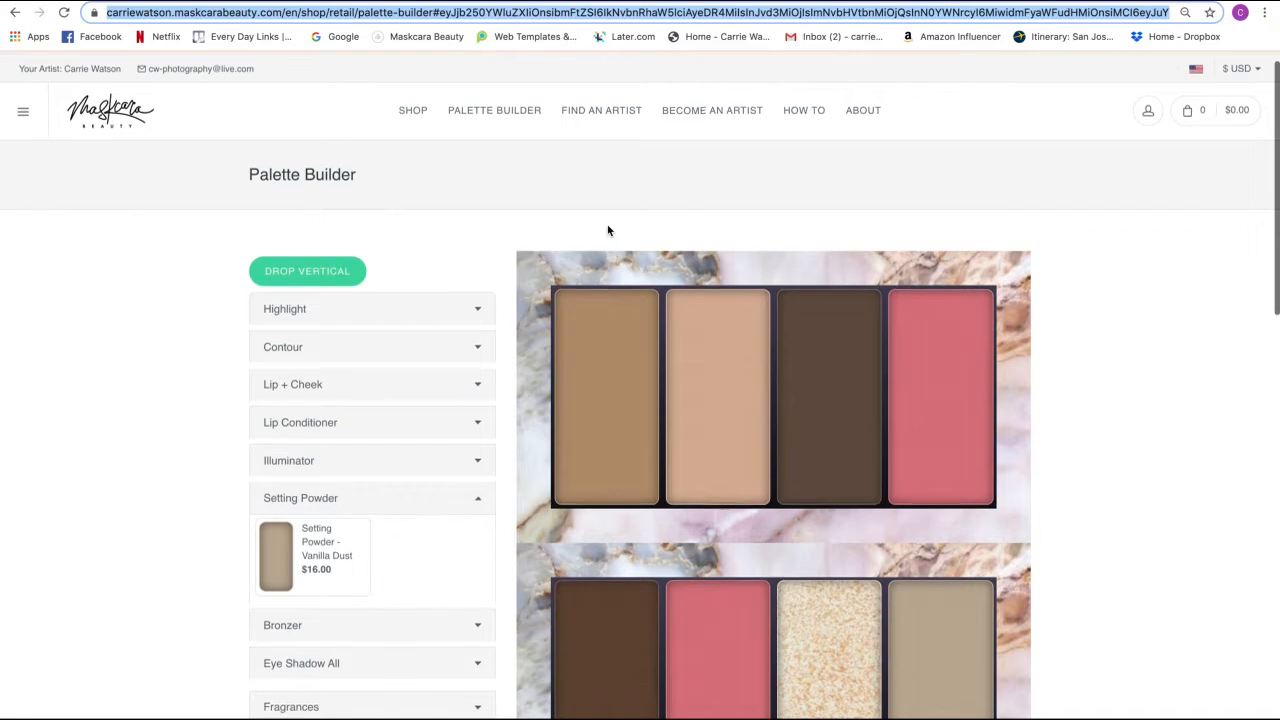
scroll(607, 230, up, 1)
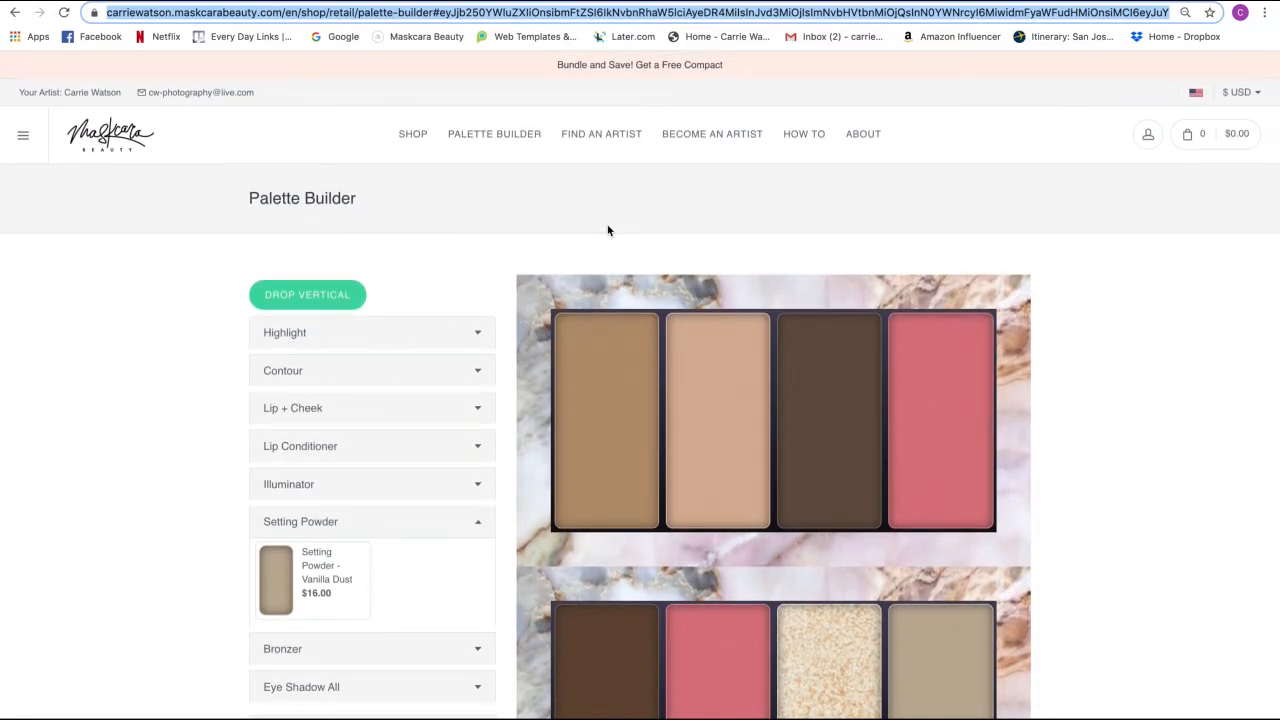
scroll(607, 230, down, 2)
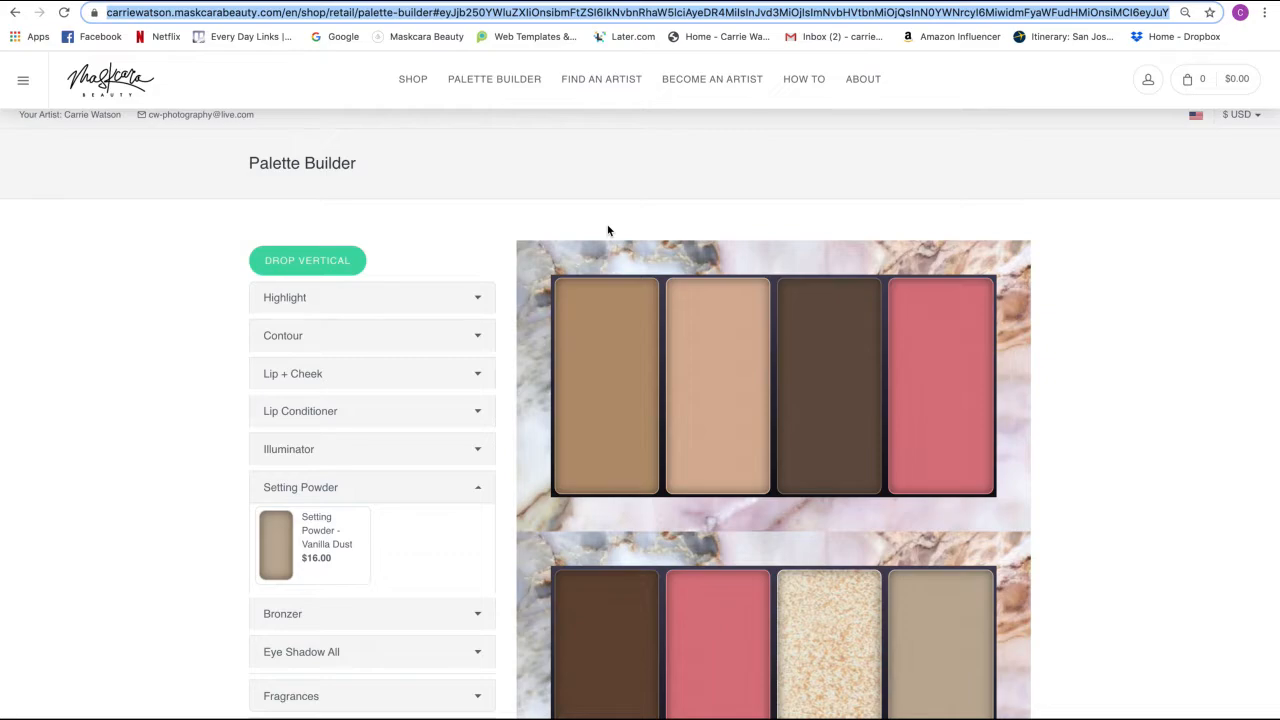
scroll(607, 230, down, 1)
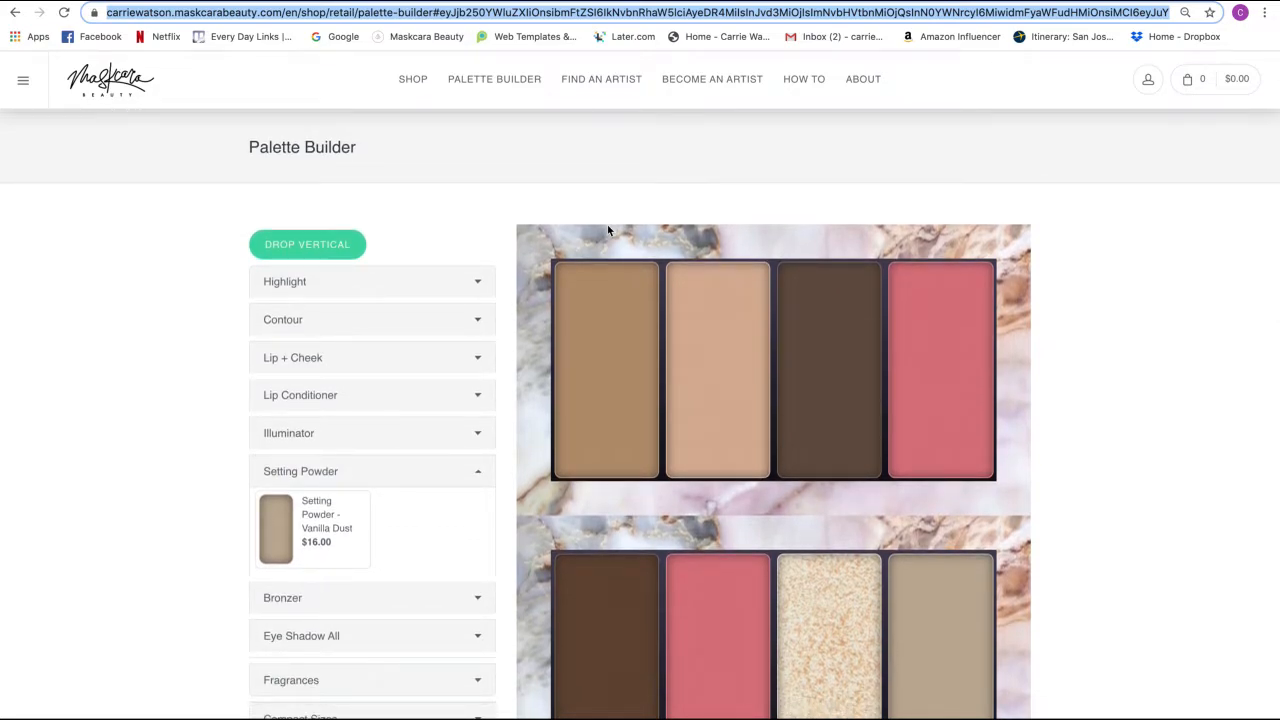
scroll(607, 230, down, 4)
scroll(607, 230, down, 1)
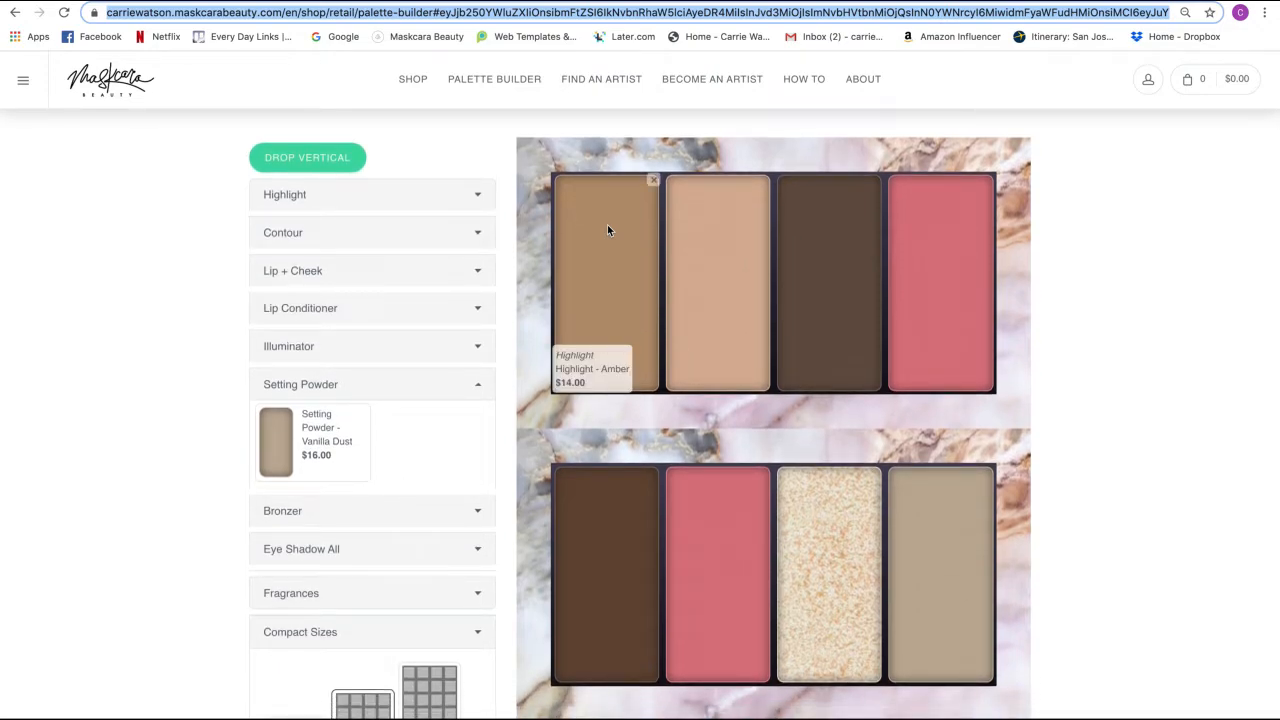
scroll(607, 230, down, 1)
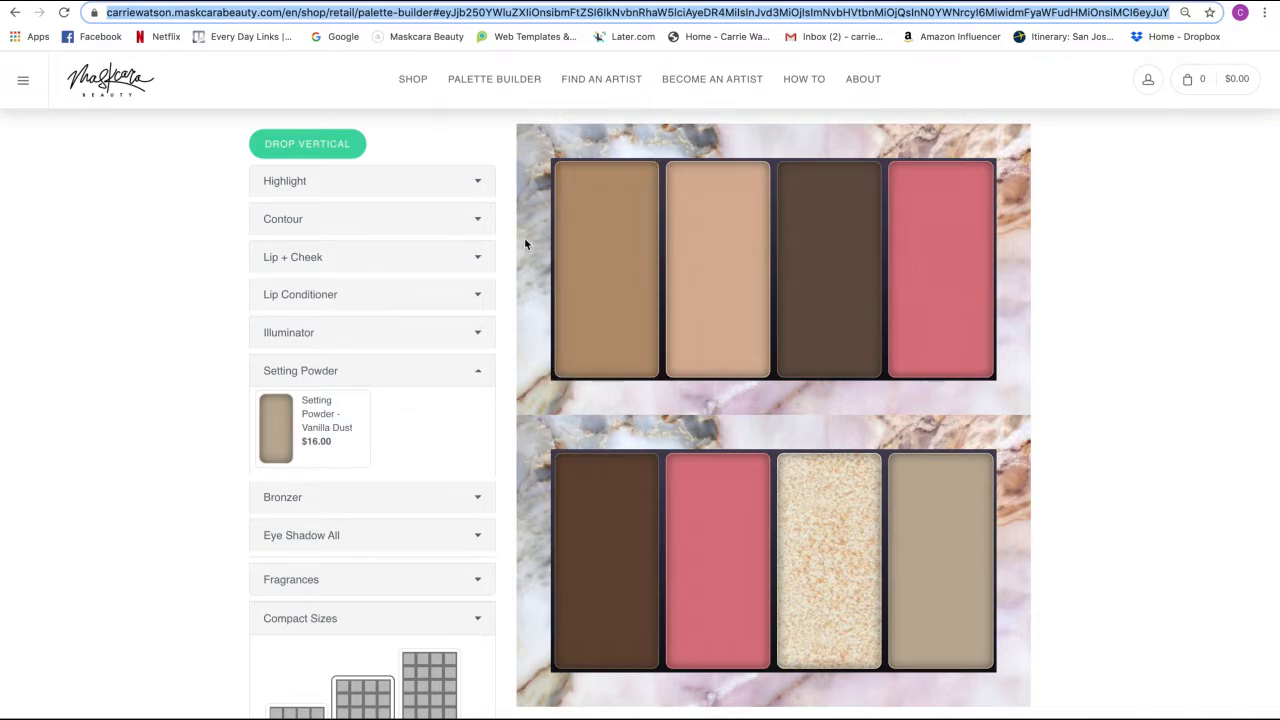
scroll(524, 237, down, 1)
scroll(524, 237, up, 1)
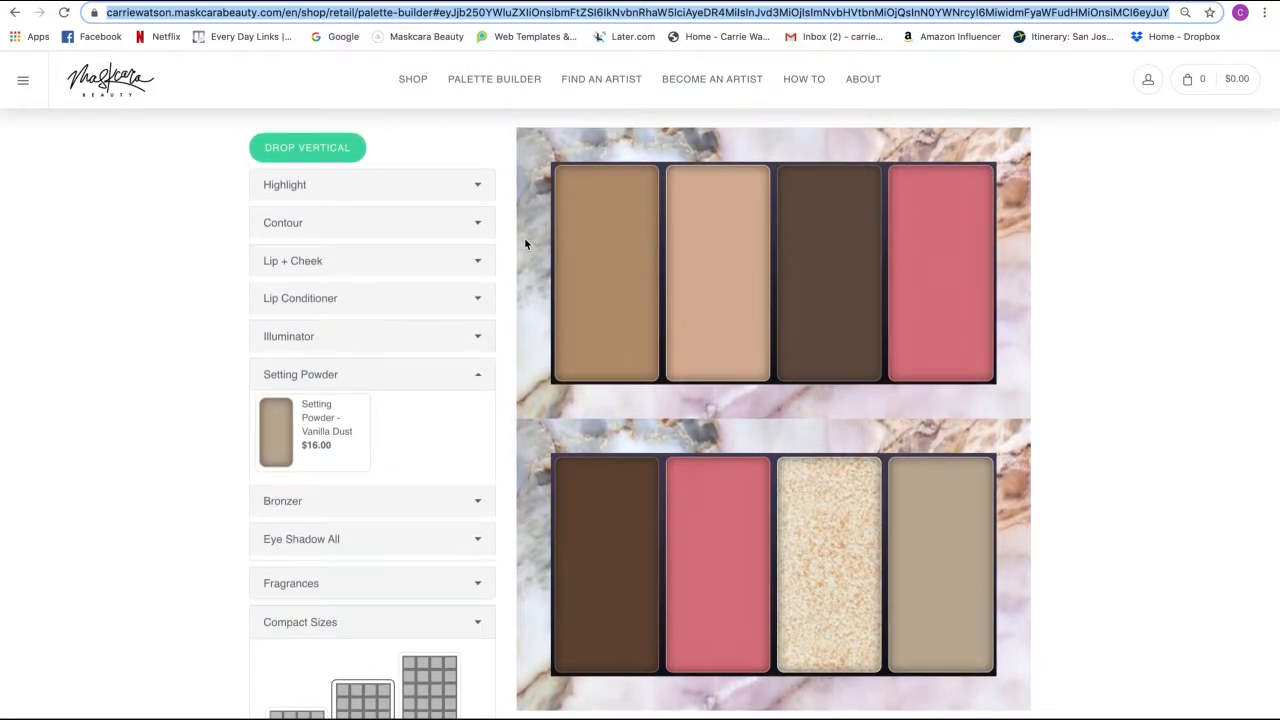
scroll(524, 237, down, 1)
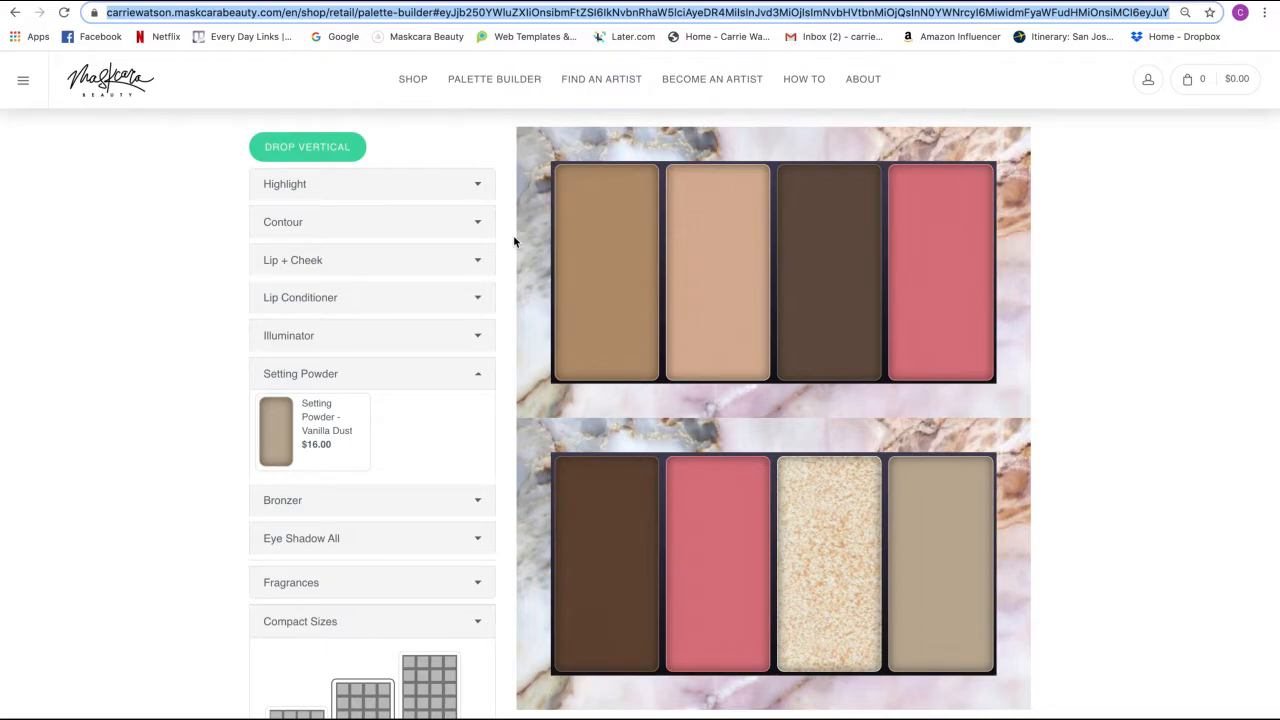
scroll(515, 240, down, 1)
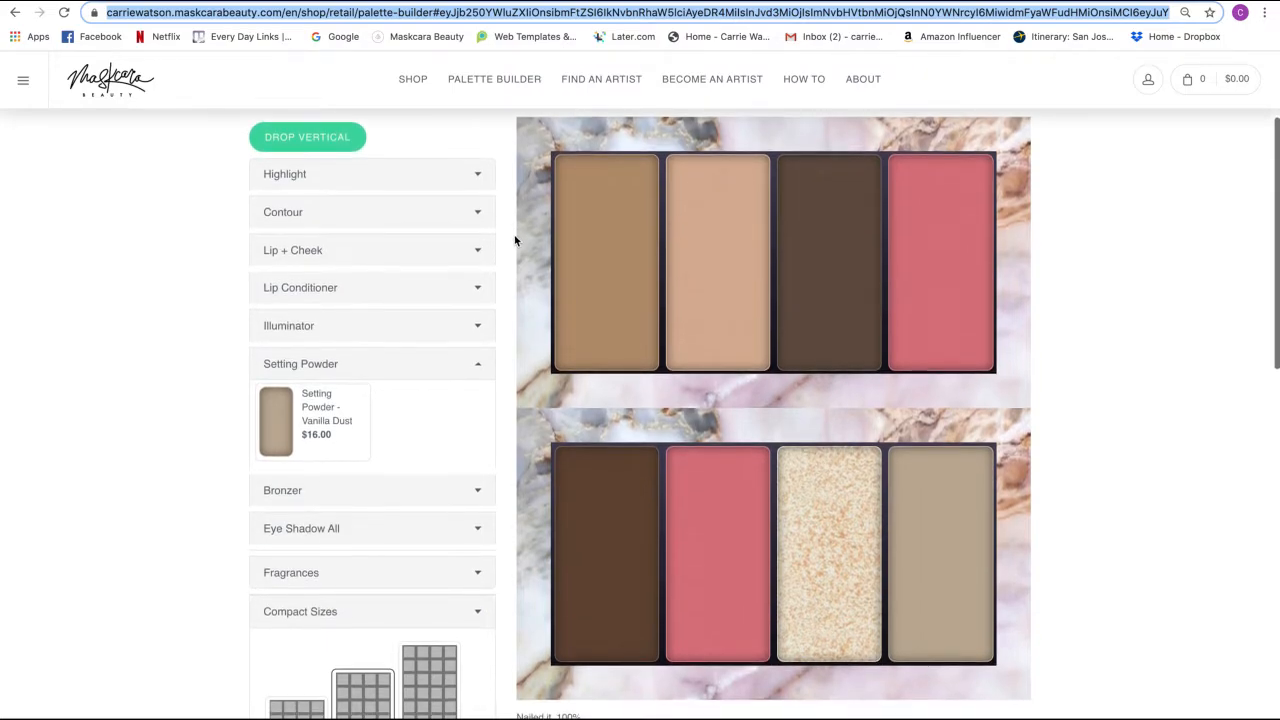
scroll(515, 240, down, 1)
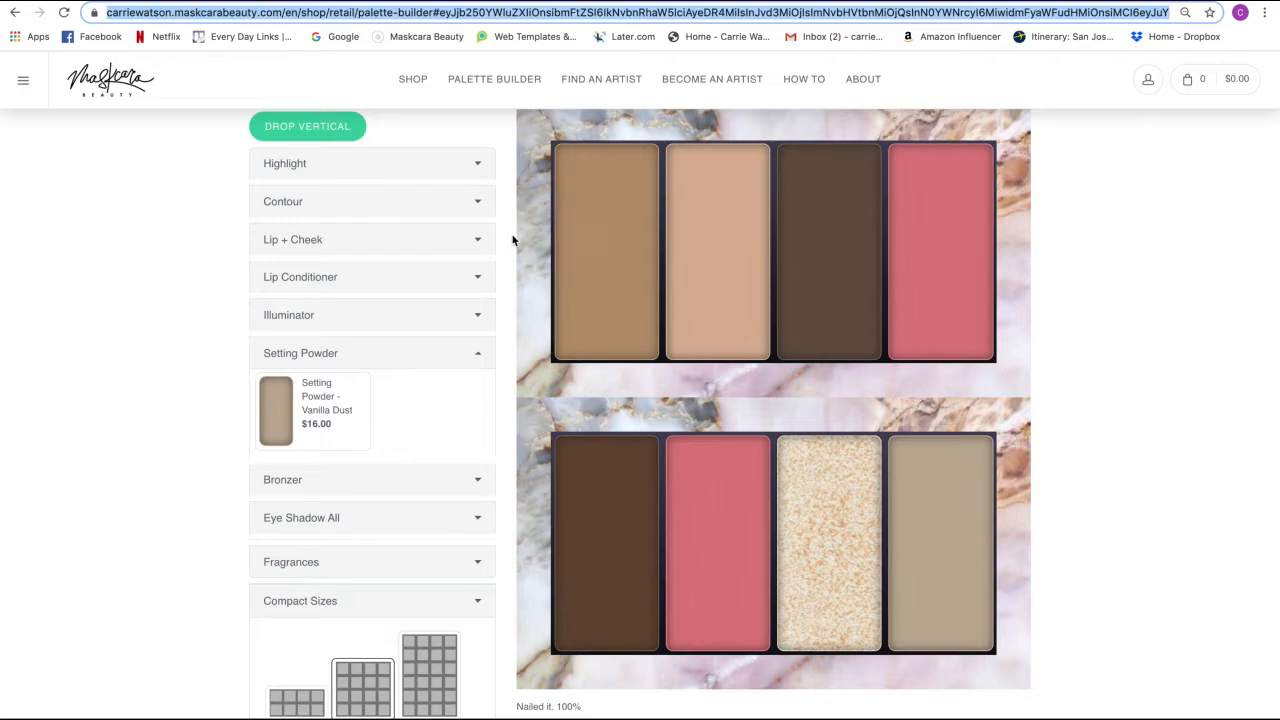
scroll(513, 240, down, 1)
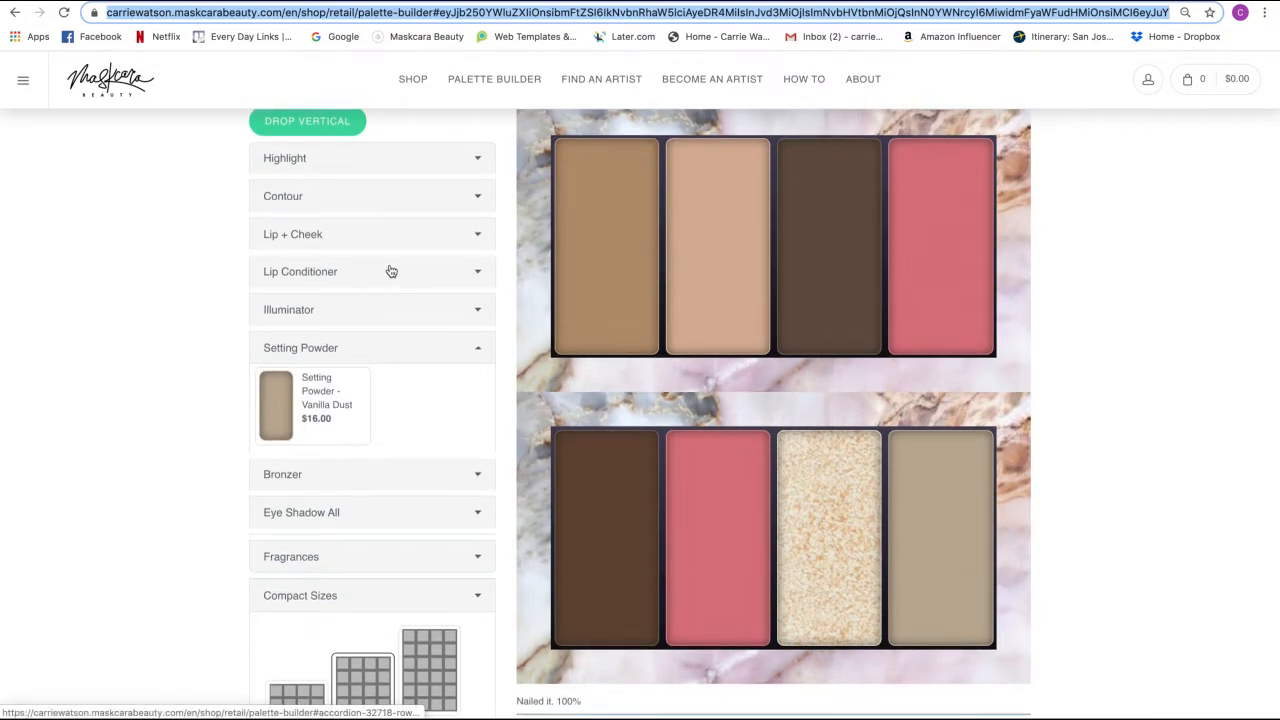
scroll(422, 143, up, 1)
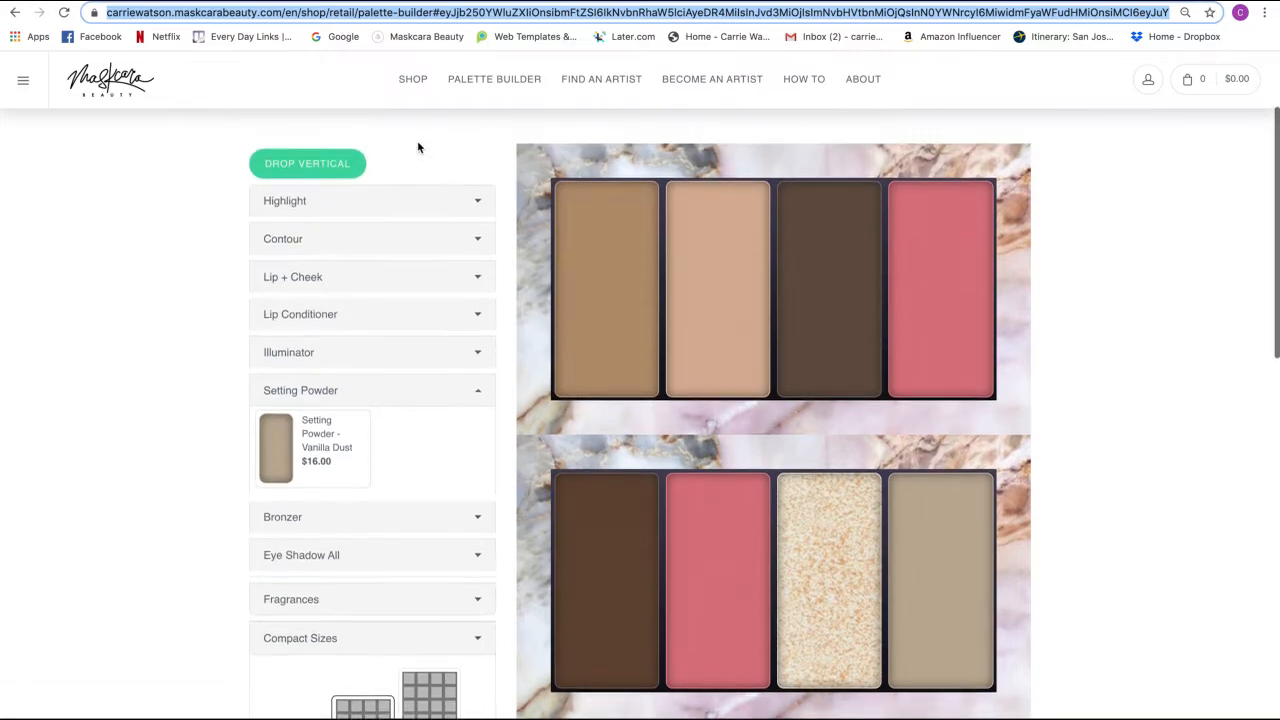
click(356, 178)
click(355, 178)
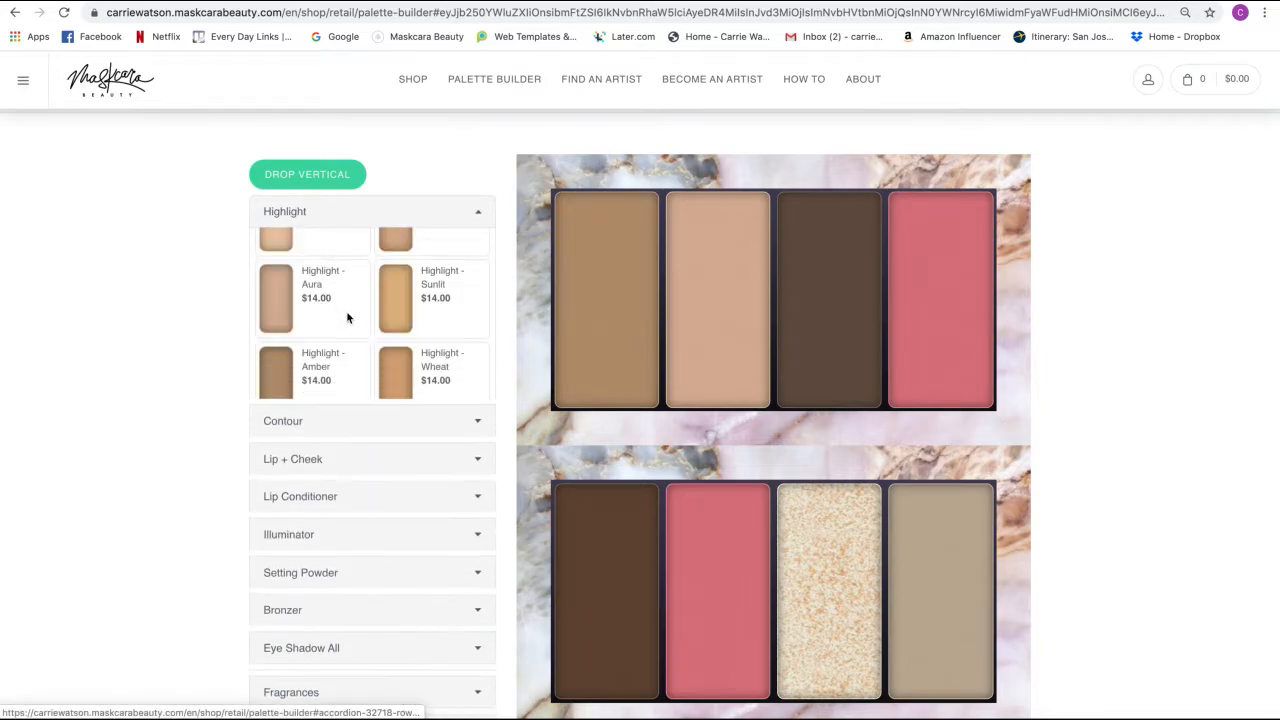
drag(286, 294, 715, 279)
- Copy the palette builder's full web address from the address bar
scroll(984, 355, down, 2)
scroll(984, 360, down, 4)
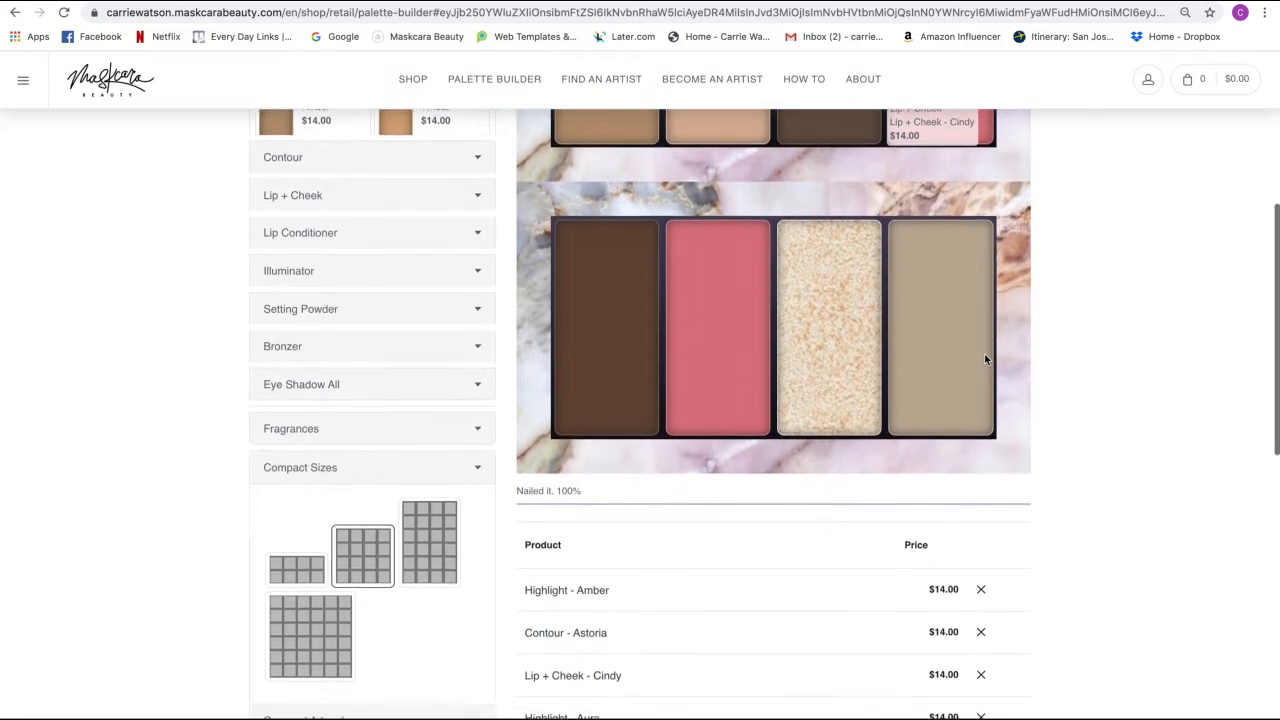
scroll(984, 360, down, 1)
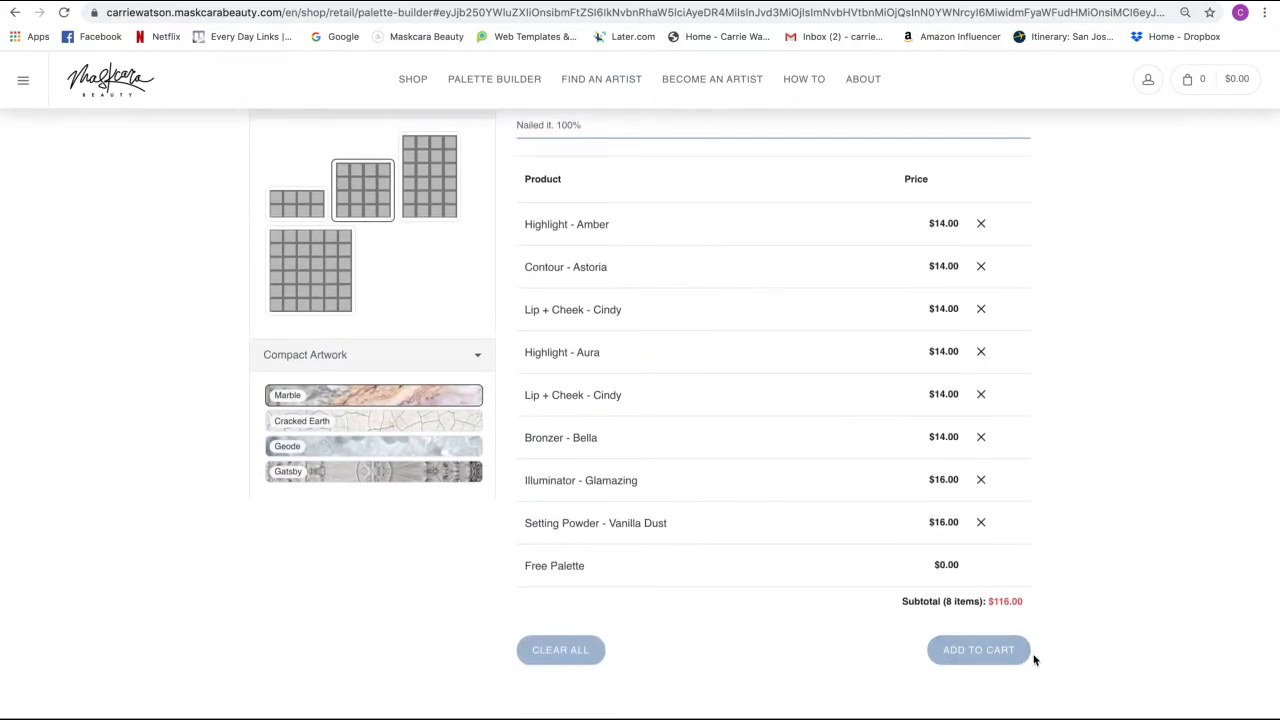
scroll(851, 449, up, 4)
scroll(851, 442, up, 4)
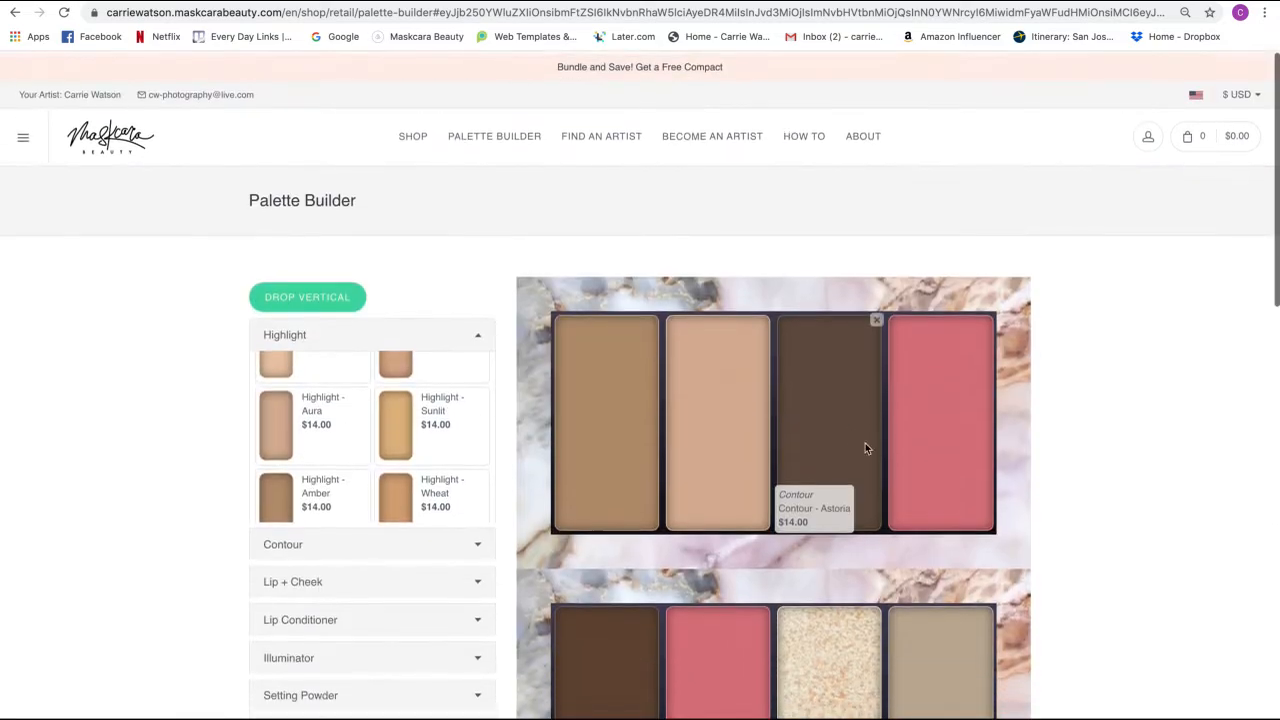
click(770, 12)
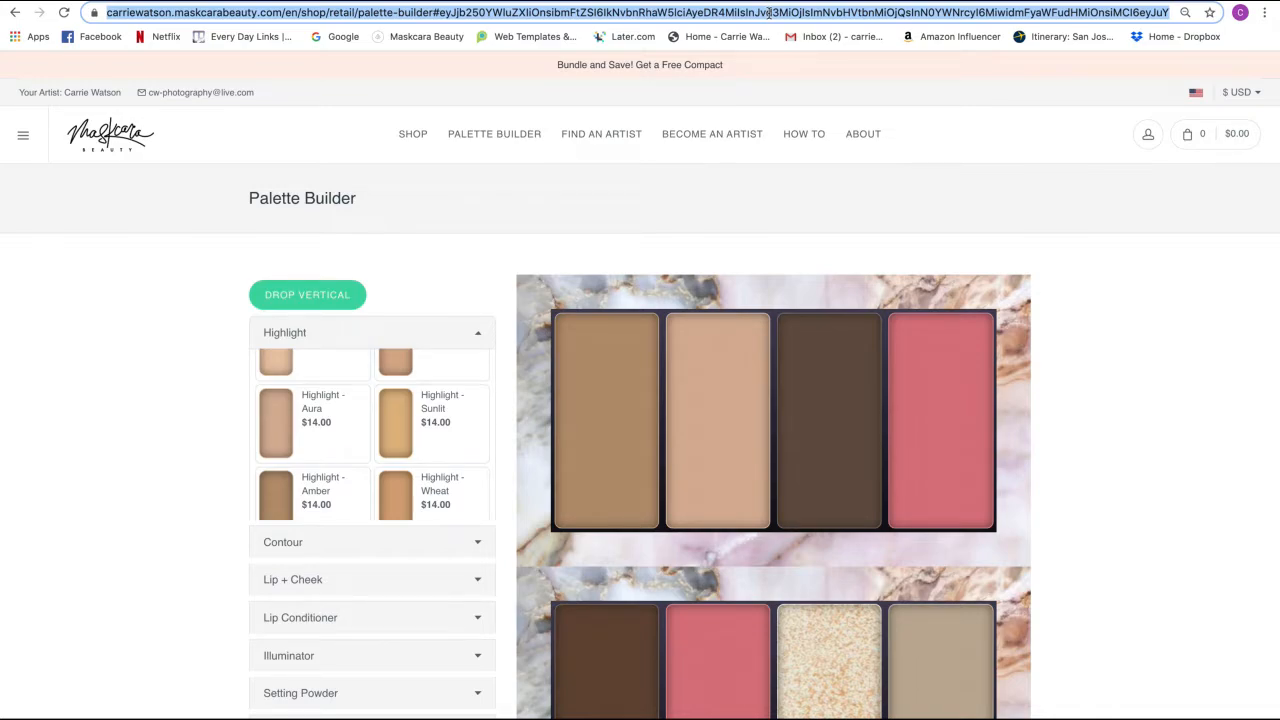
right_click(770, 12)
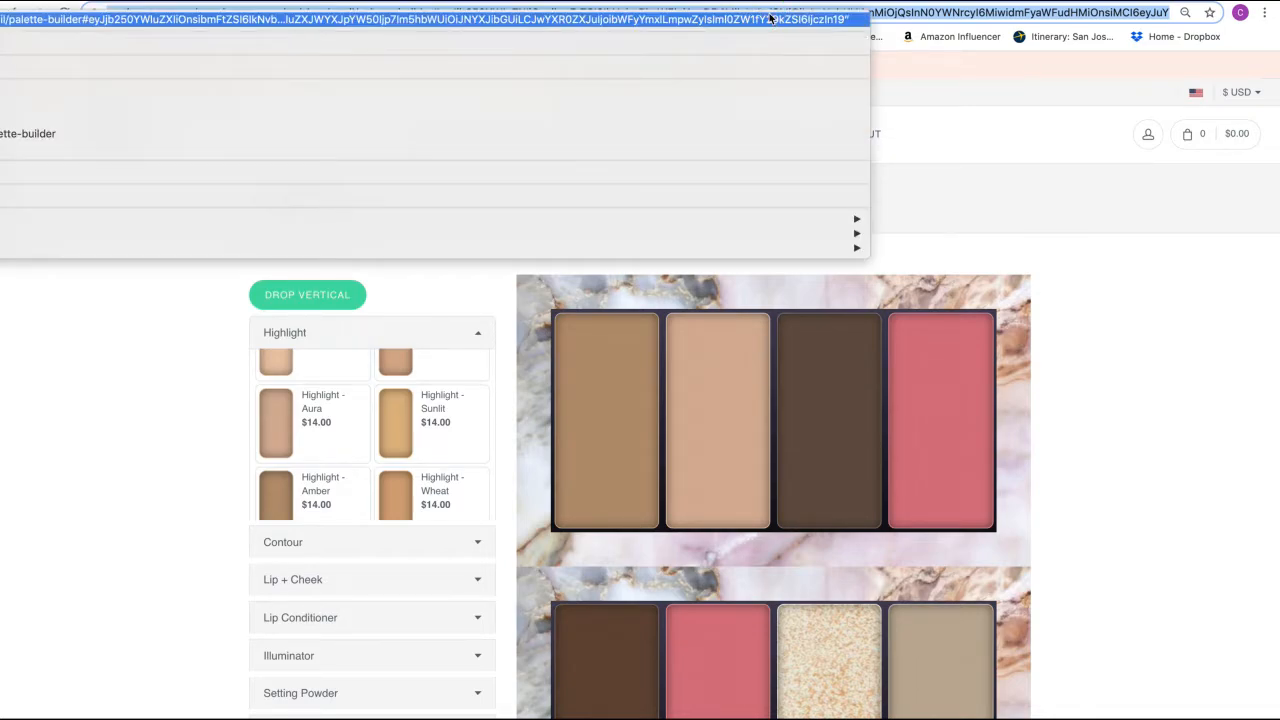
click(1031, 98)
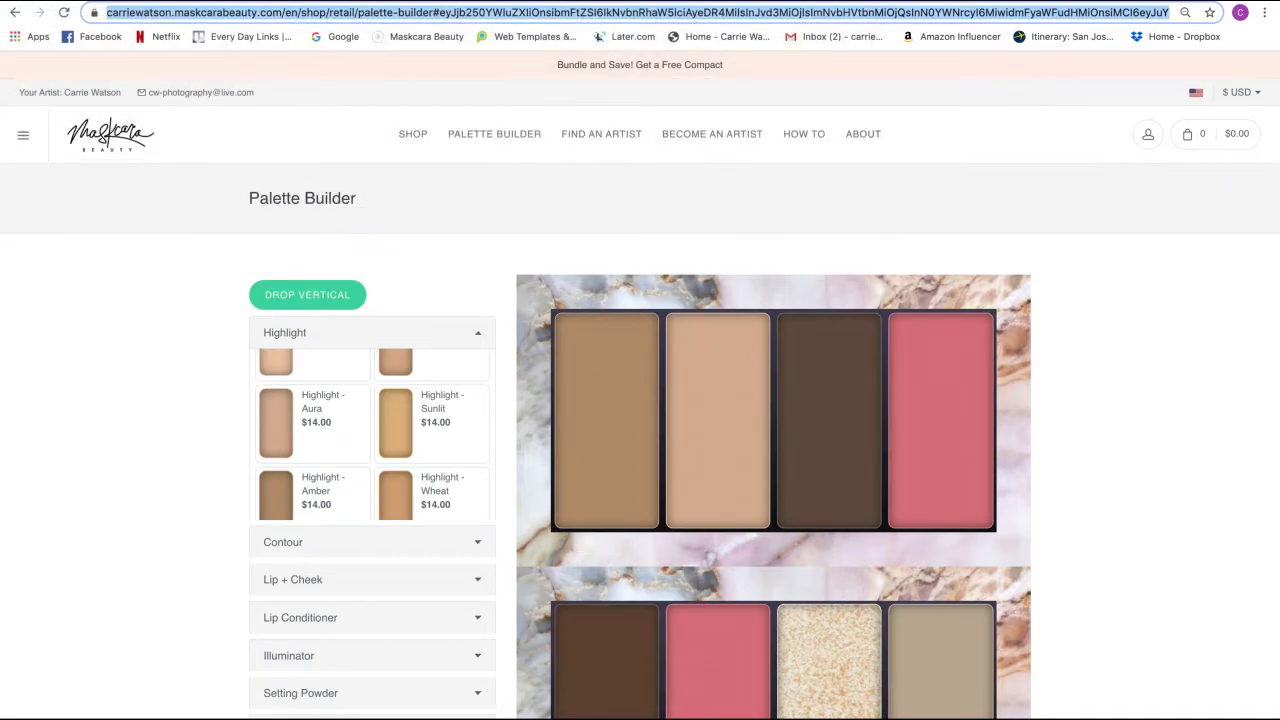
- Link the Shop Now image to the copied palette address, leaving the display text empty
key(ctrl+Tab)
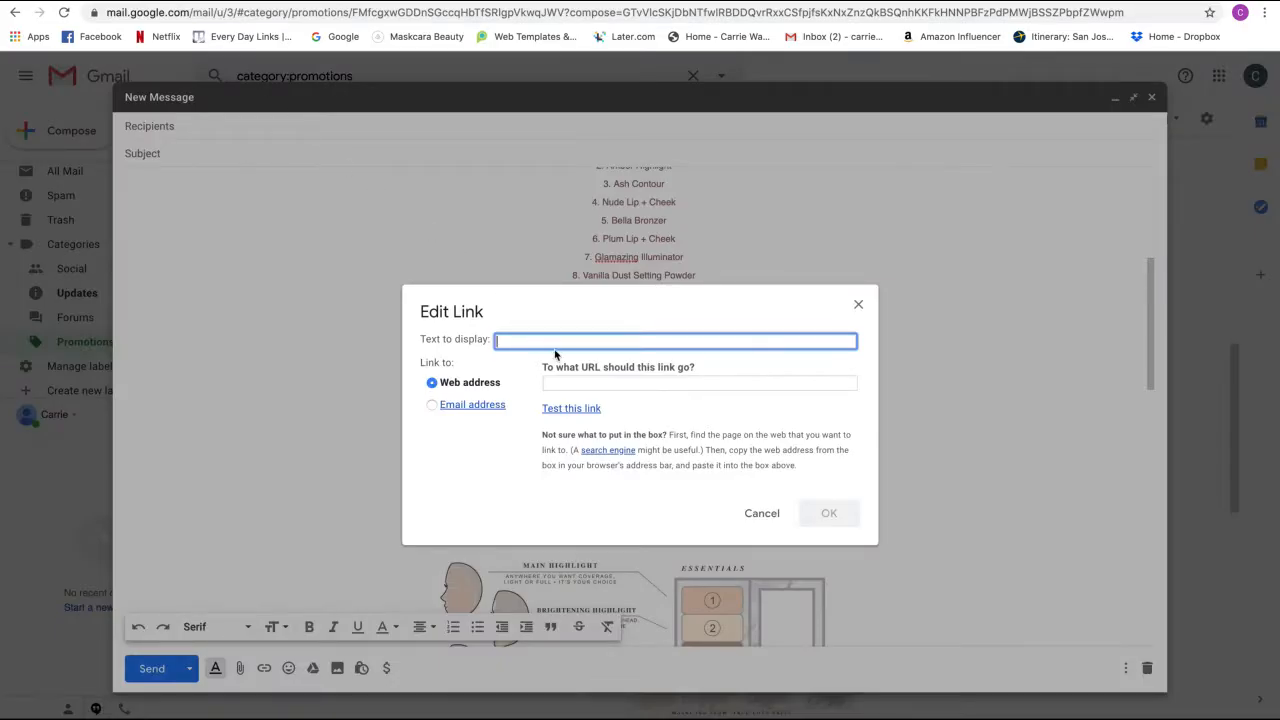
click(558, 383)
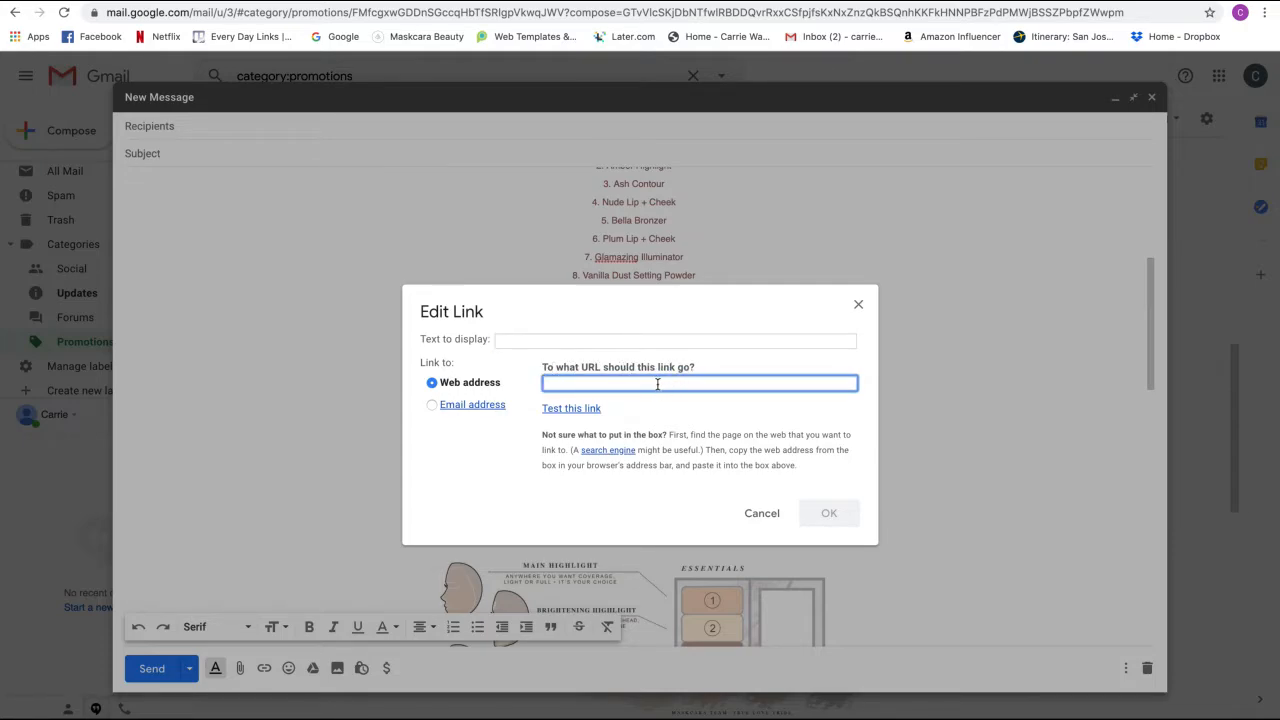
key(ctrl+v)
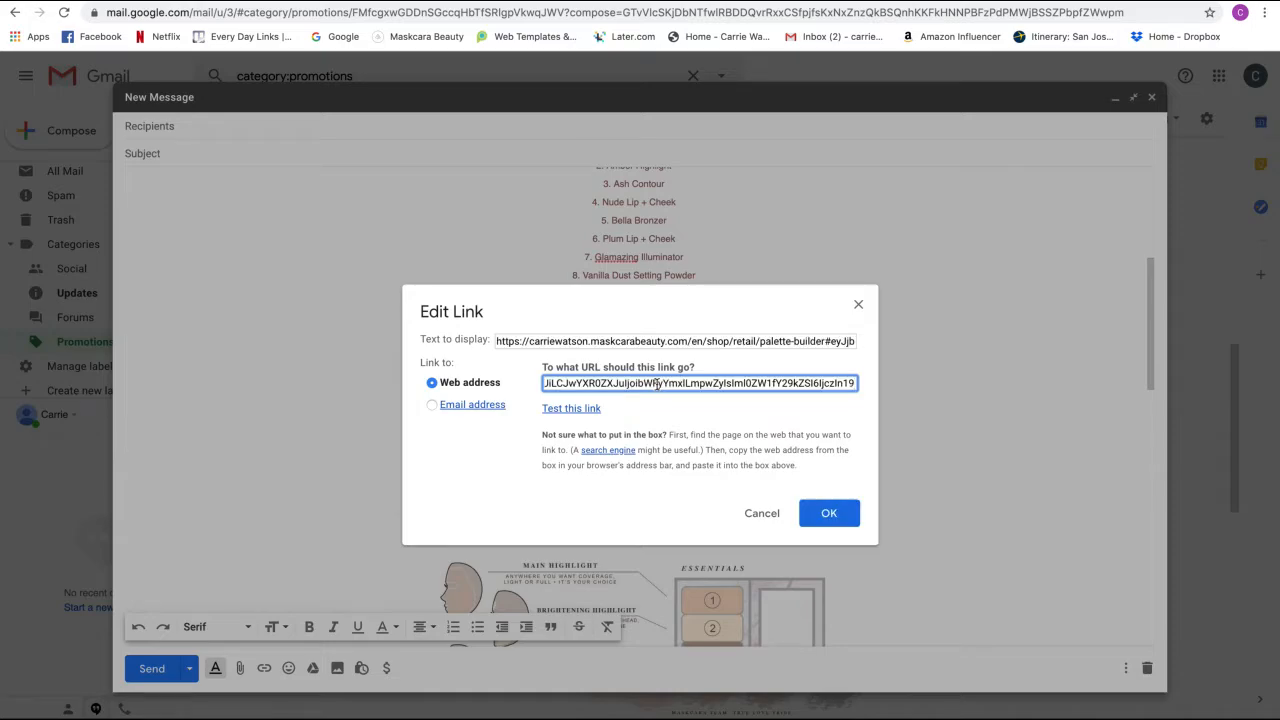
click(498, 341)
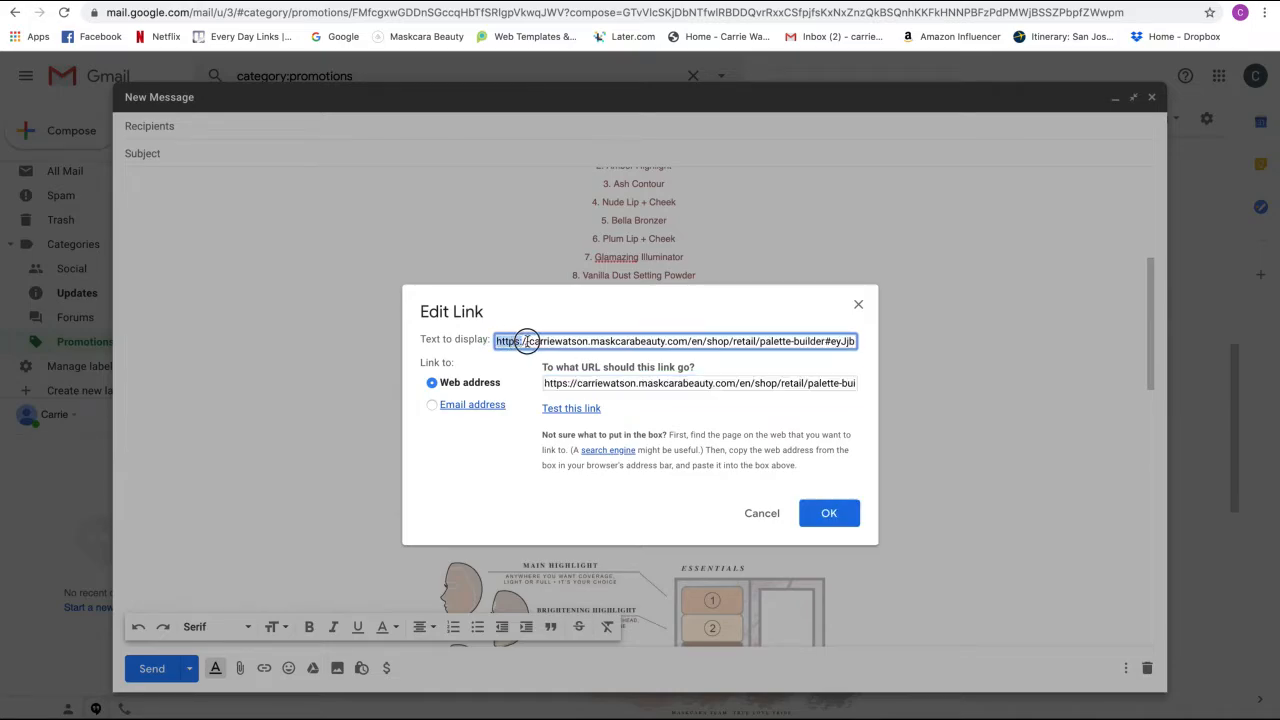
drag(527, 341, 870, 348)
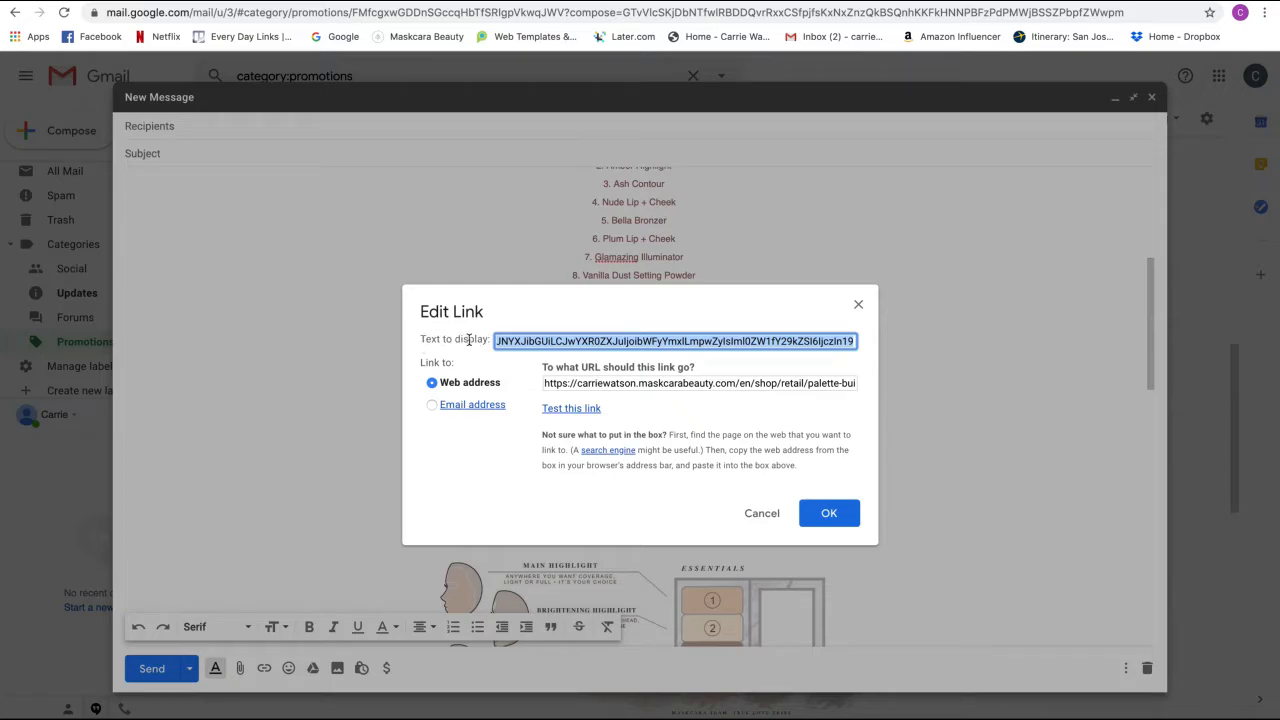
key(BackSpace)
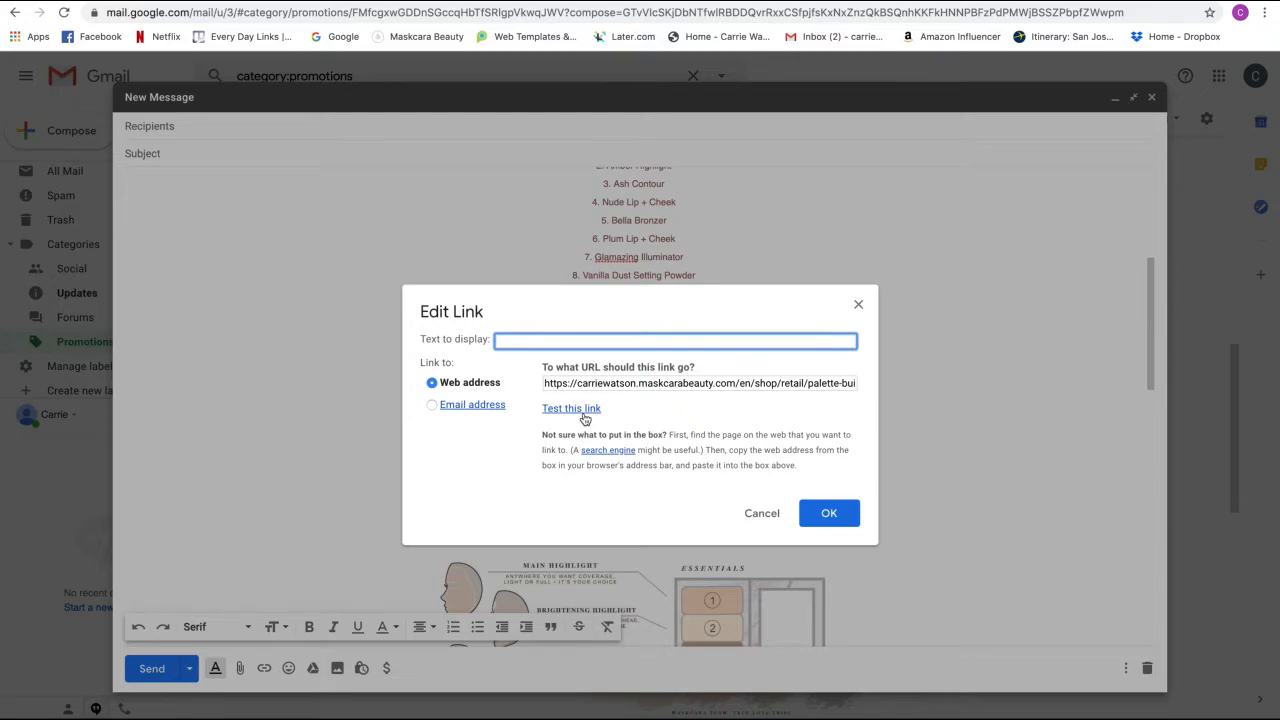
click(824, 513)
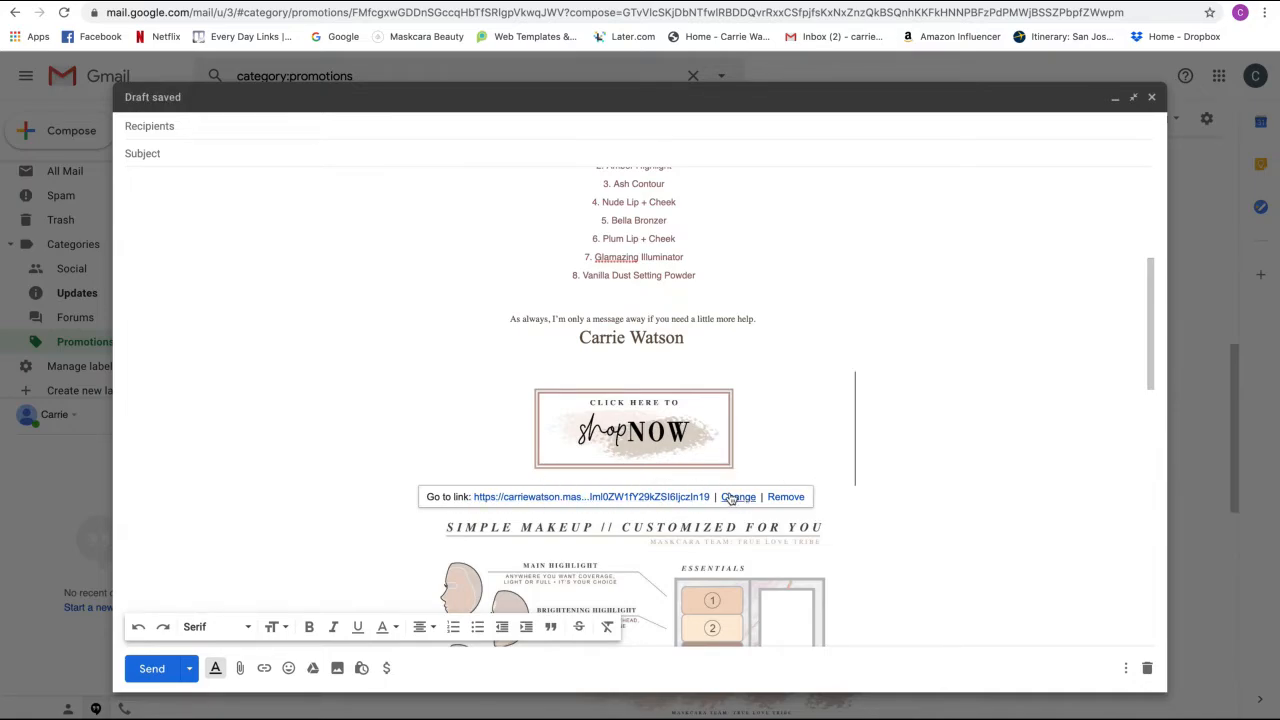
- Enter the test Gmail recipient's address in To and set the subject to 'test'
scroll(772, 408, down, 2)
scroll(772, 408, down, 1)
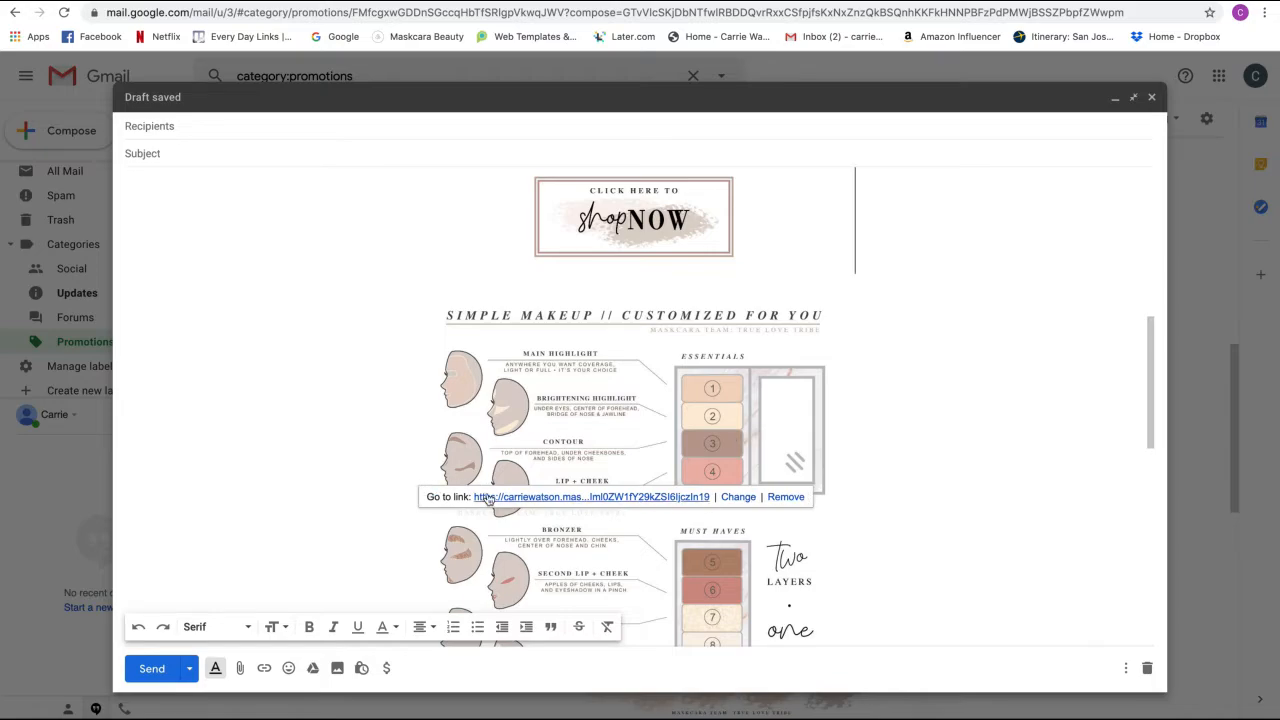
scroll(855, 475, up, 6)
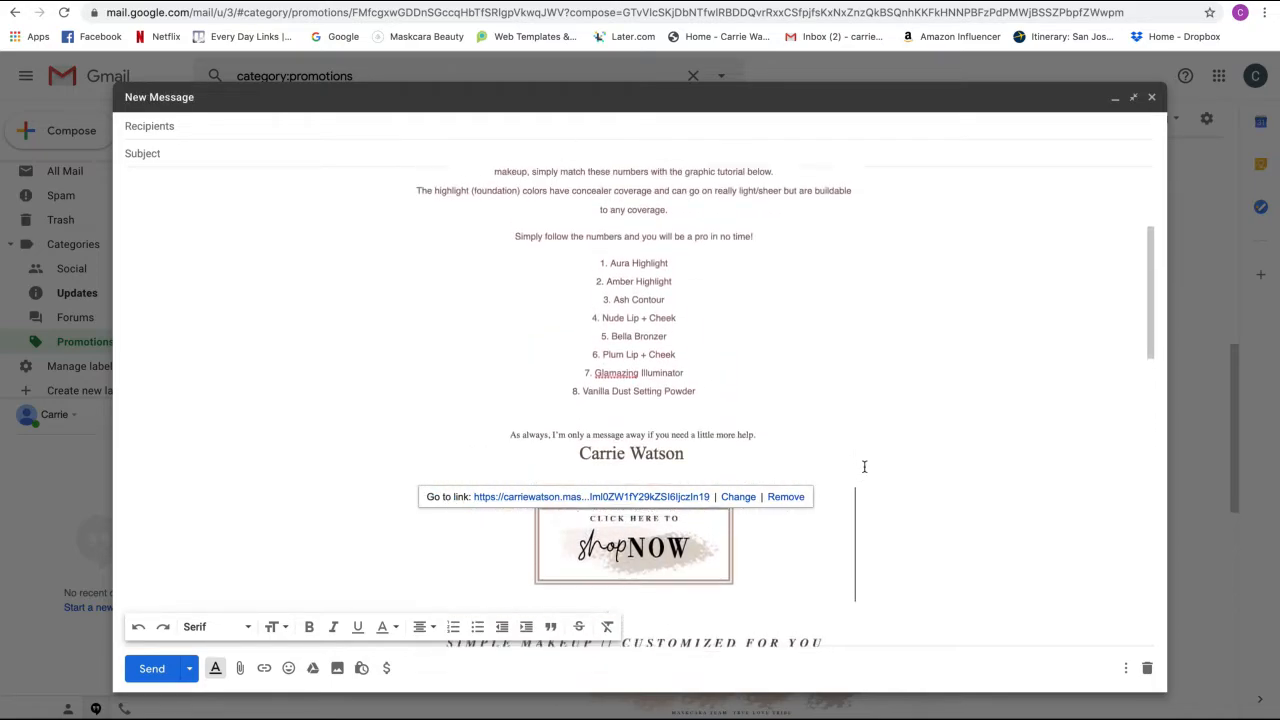
click(207, 126)
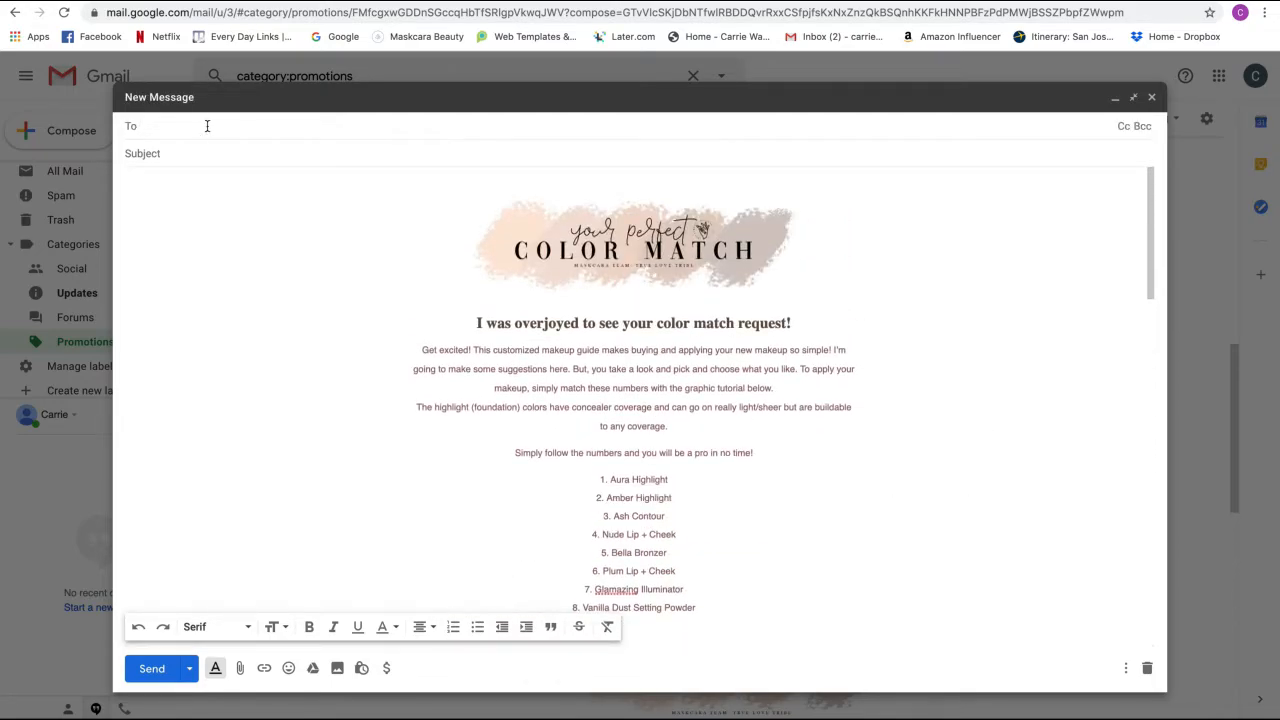
click(141, 127)
click(232, 127)
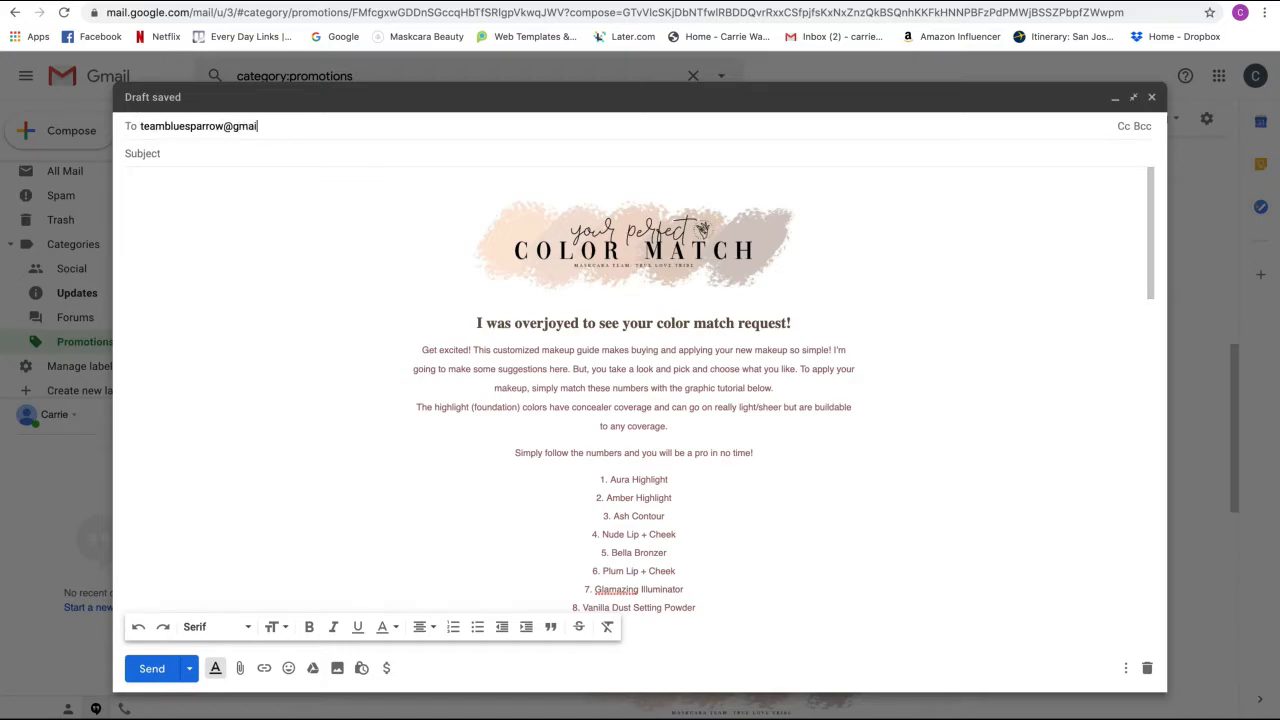
click(229, 153)
text(test)
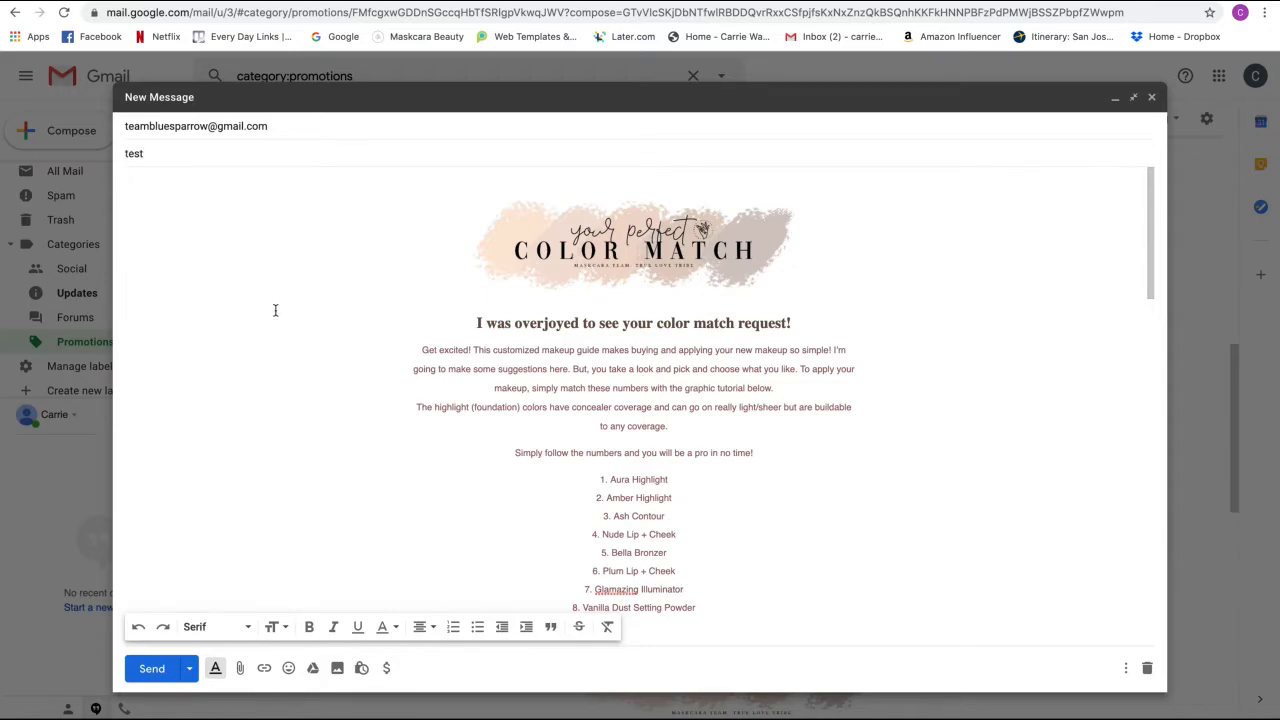
scroll(274, 310, down, 15)
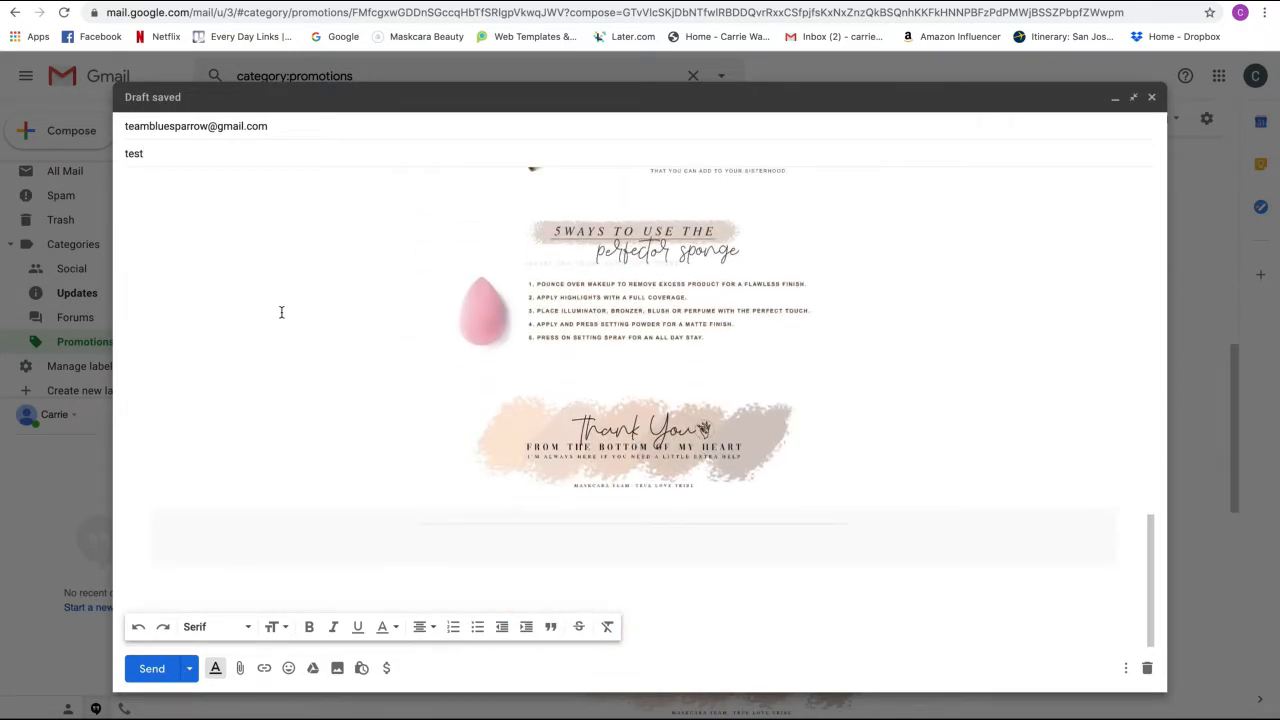
scroll(281, 312, up, 12)
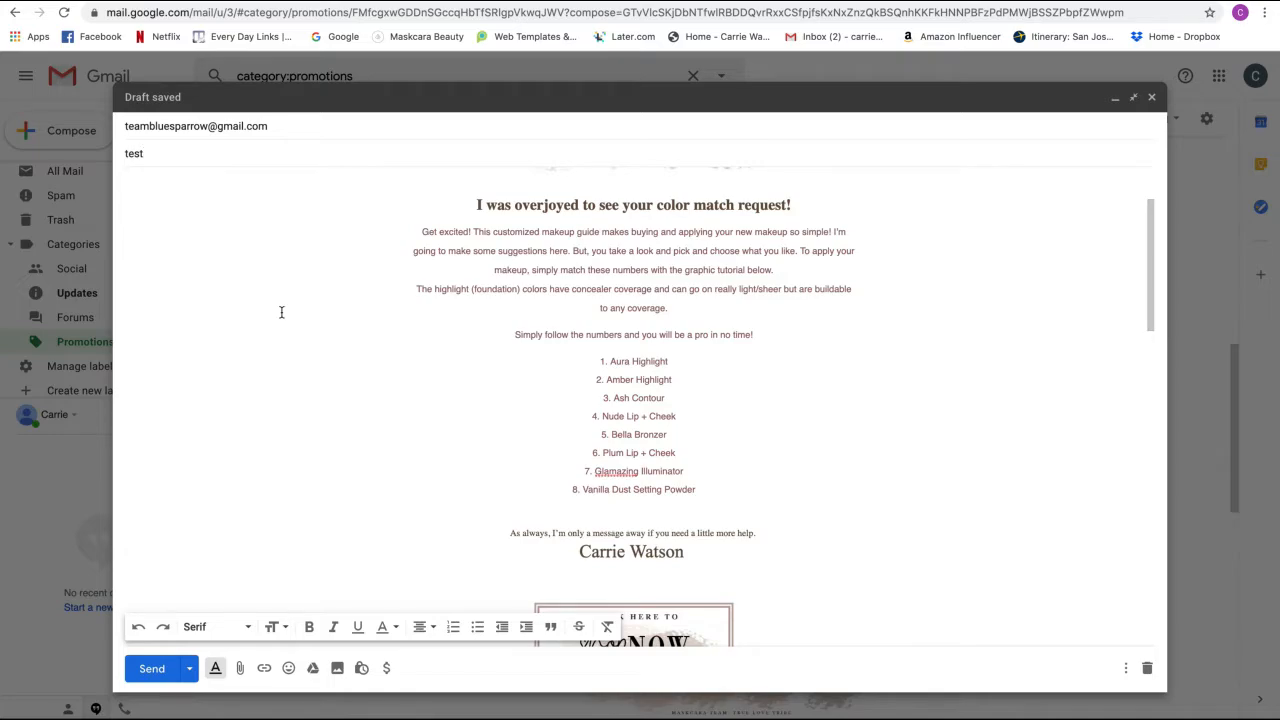
scroll(281, 312, up, 2)
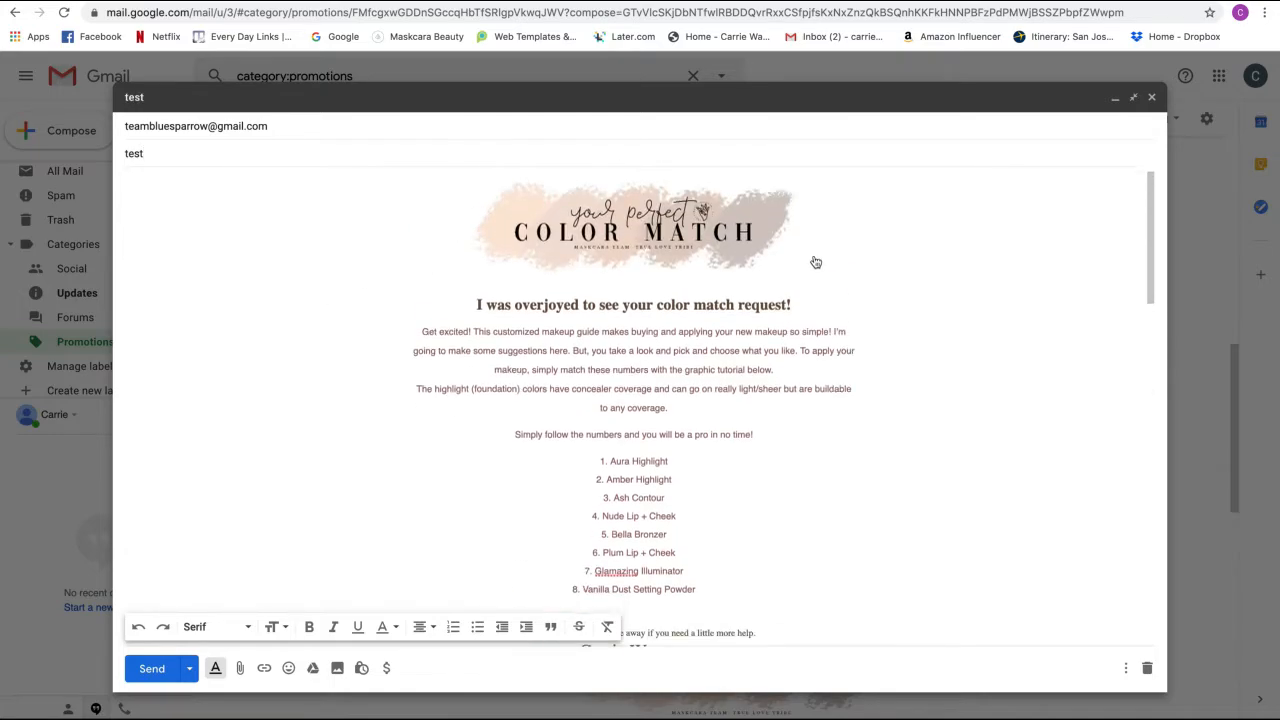
scroll(816, 262, down, 3)
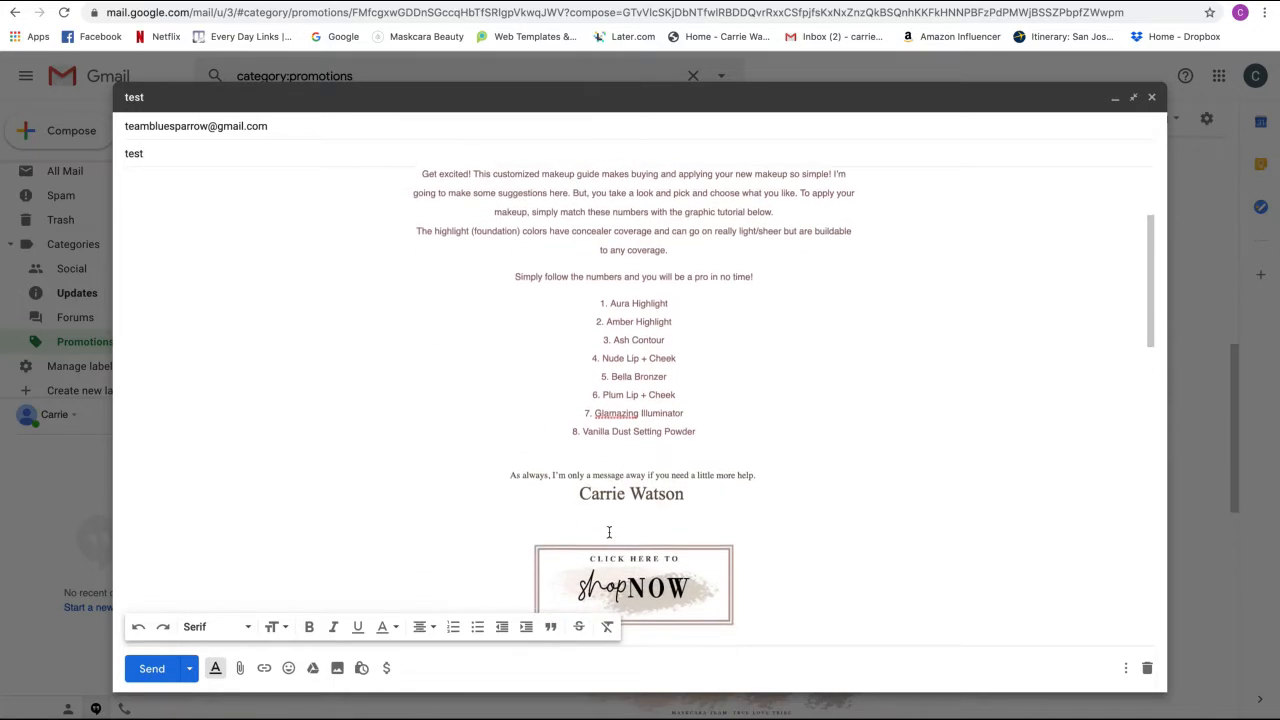
scroll(609, 532, down, 1)
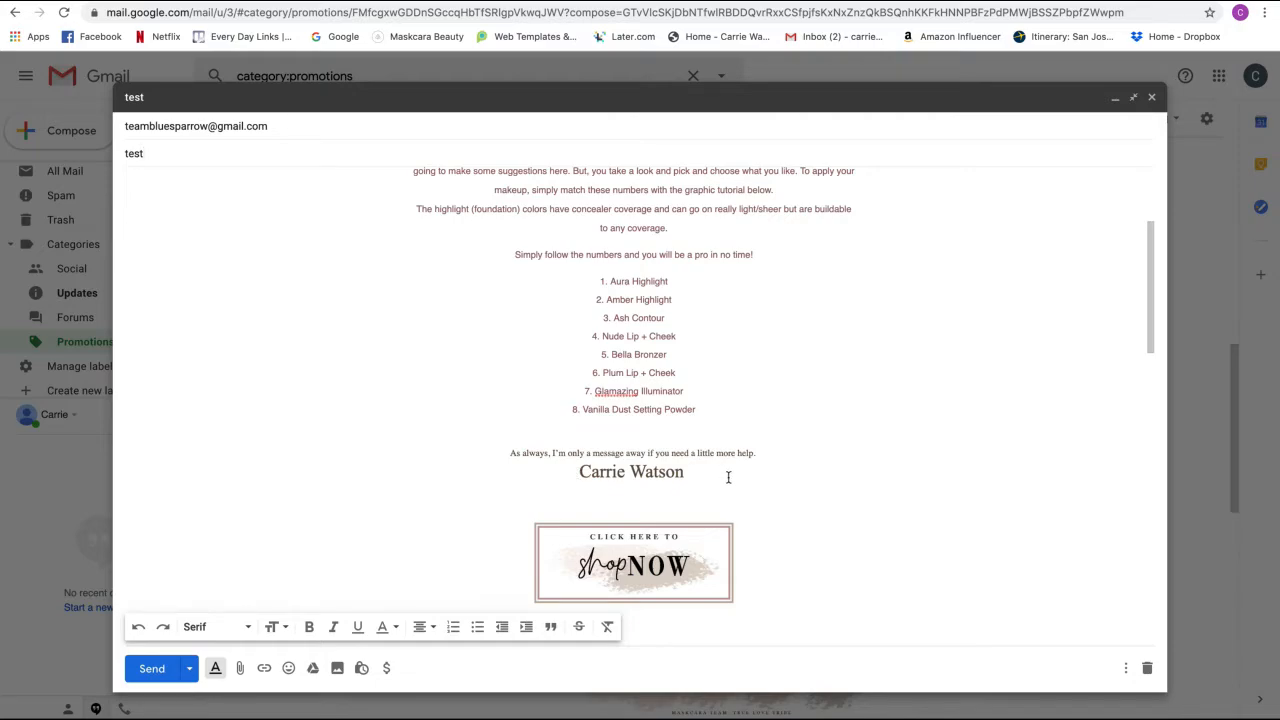
scroll(726, 477, down, 3)
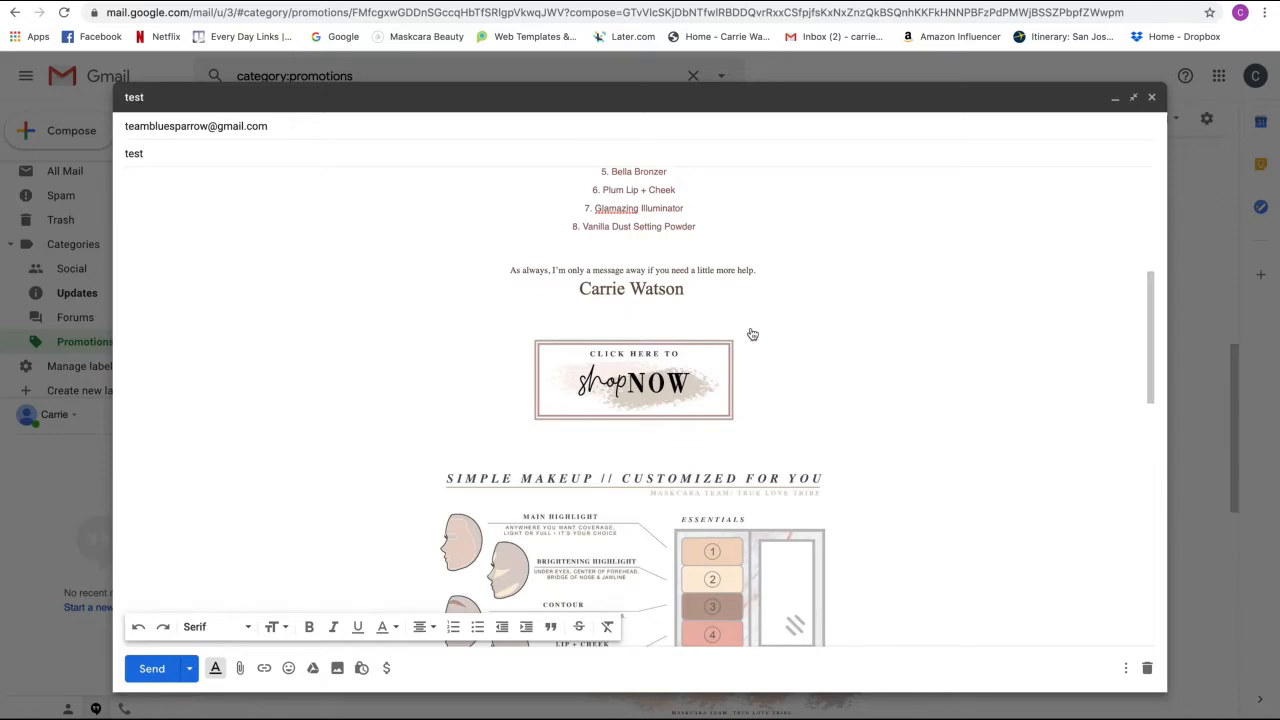
scroll(745, 387, down, 5)
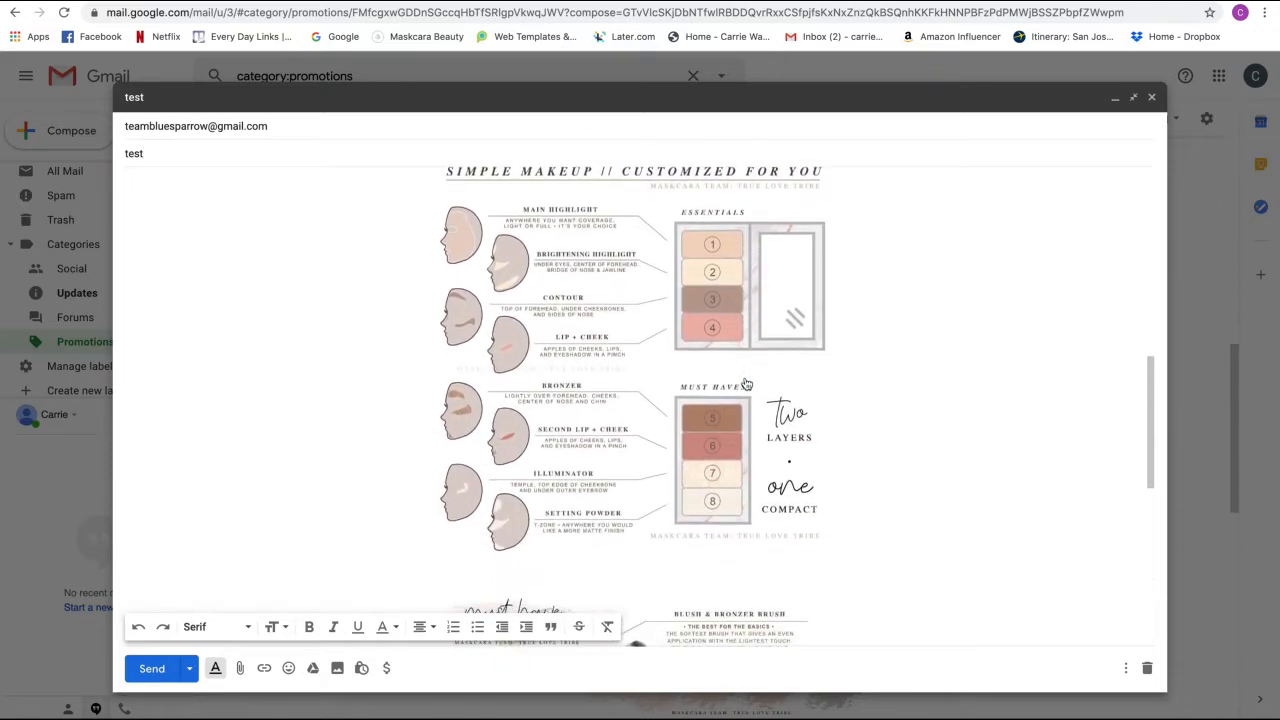
scroll(600, 437, down, 4)
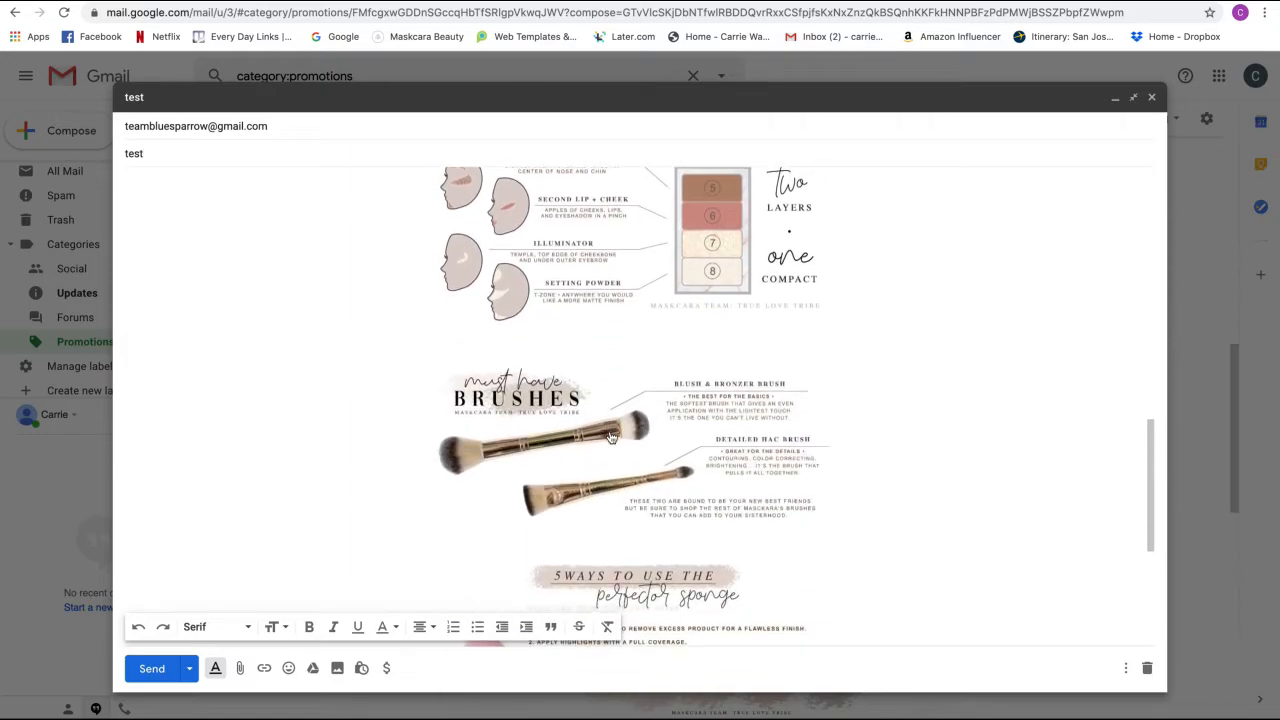
scroll(640, 540, down, 4)
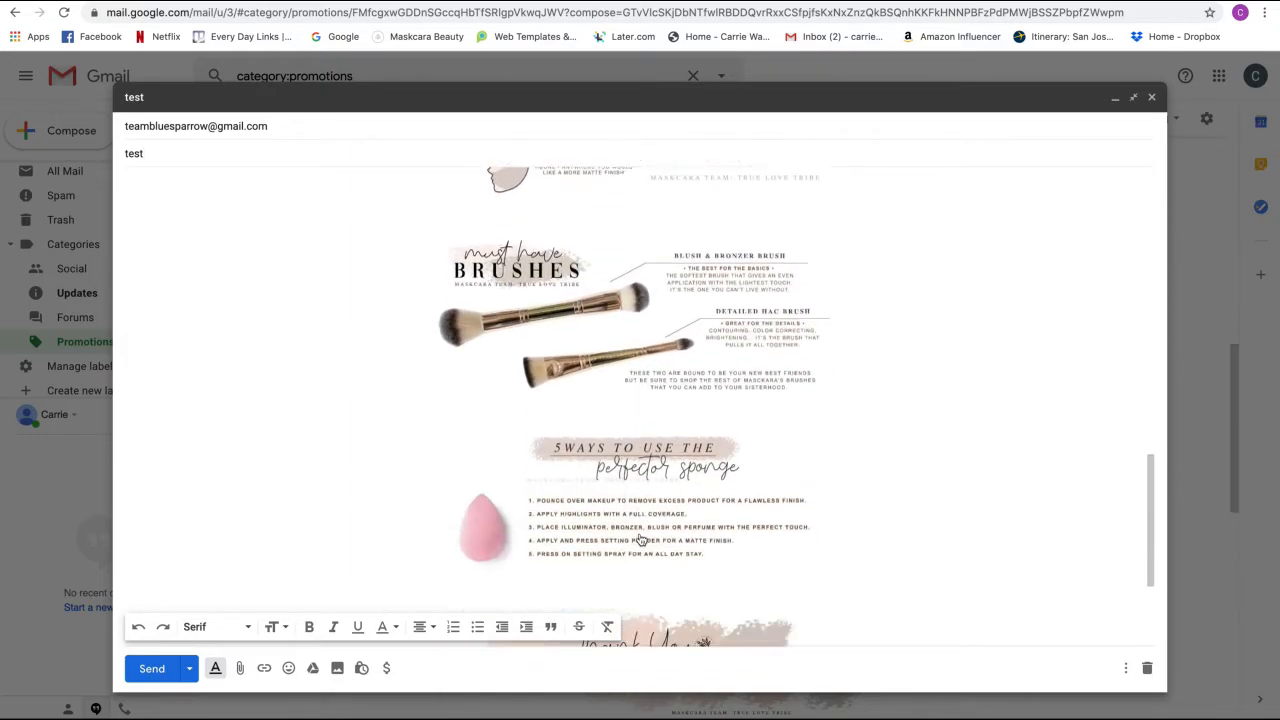
scroll(640, 540, up, 8)
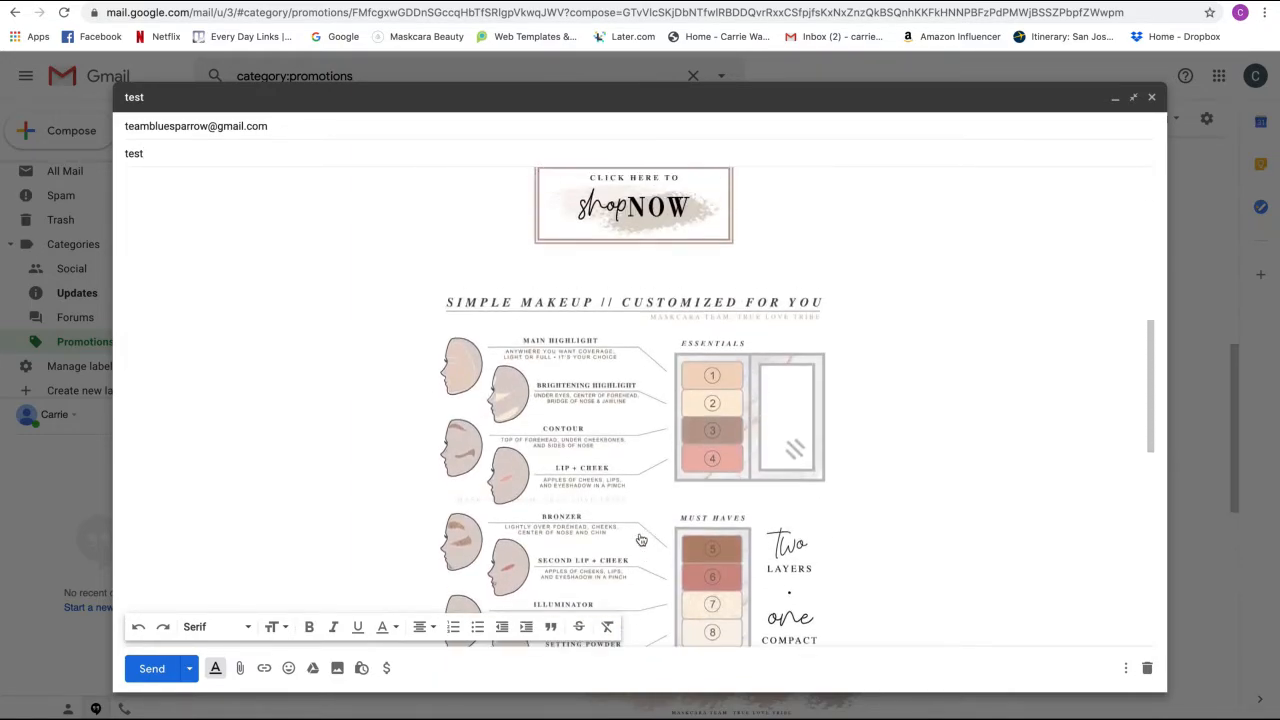
scroll(641, 540, up, 2)
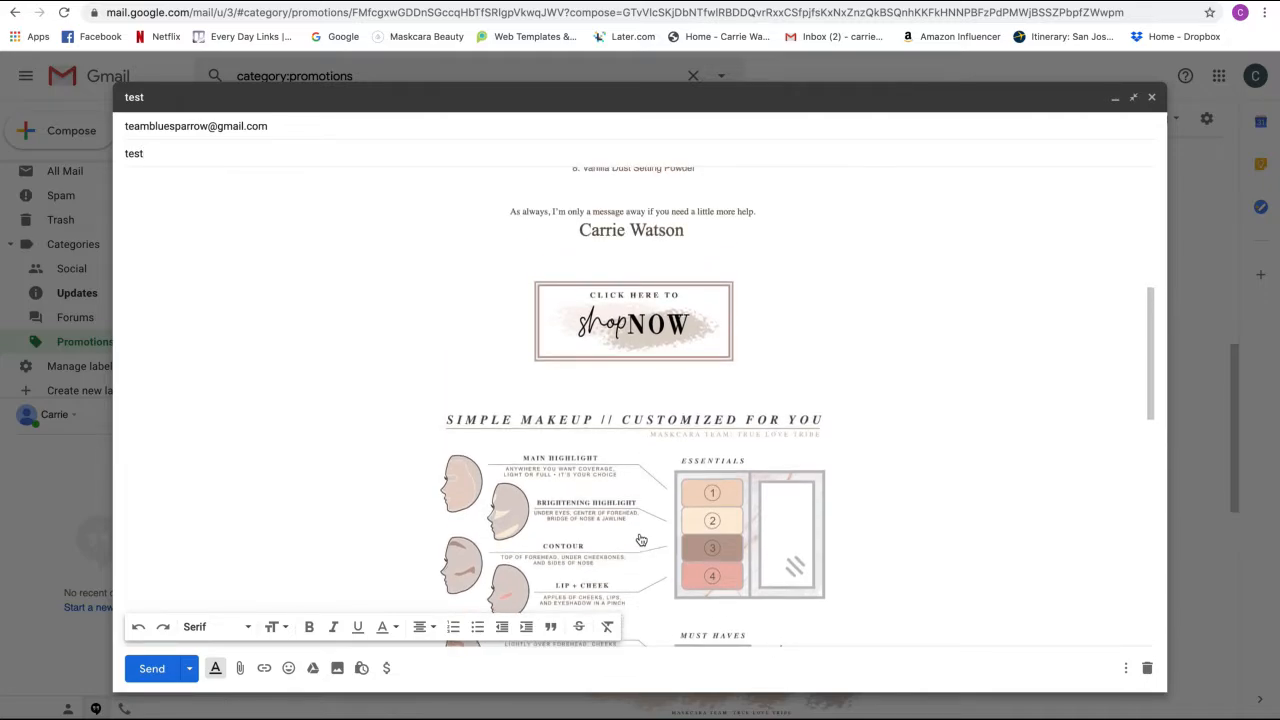
scroll(641, 540, up, 1)
scroll(641, 540, up, 1)
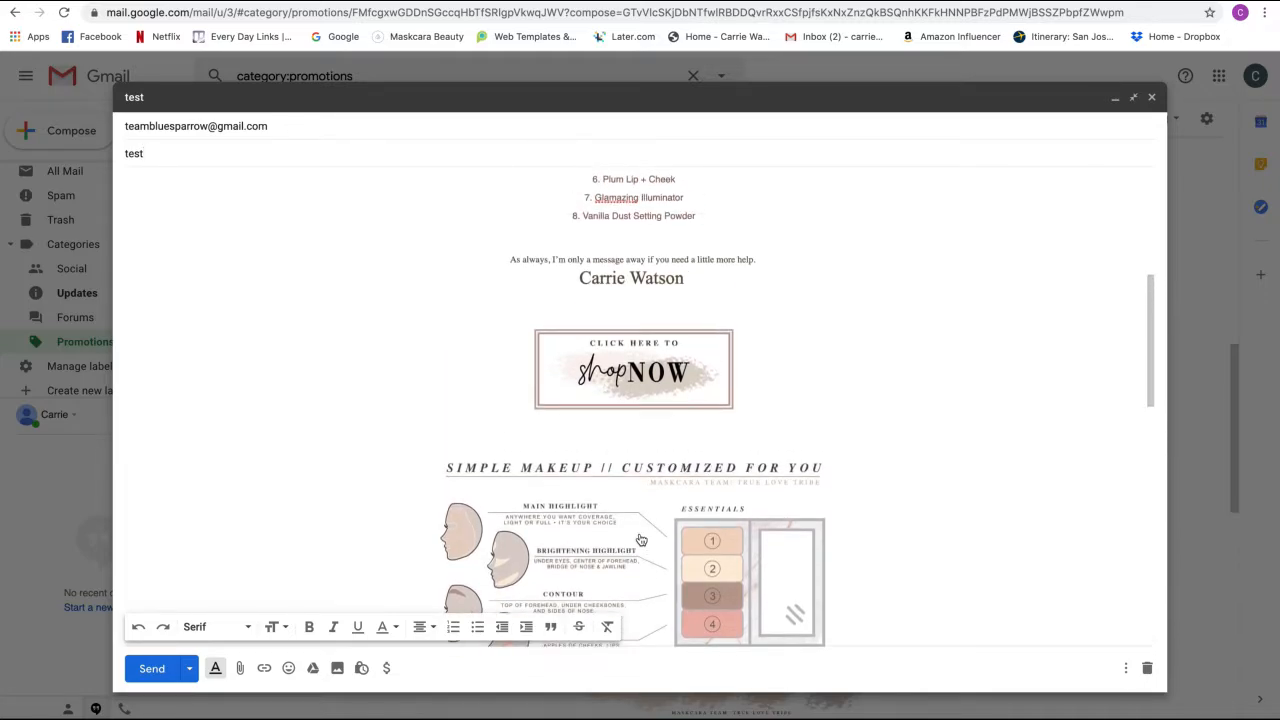
scroll(641, 540, up, 3)
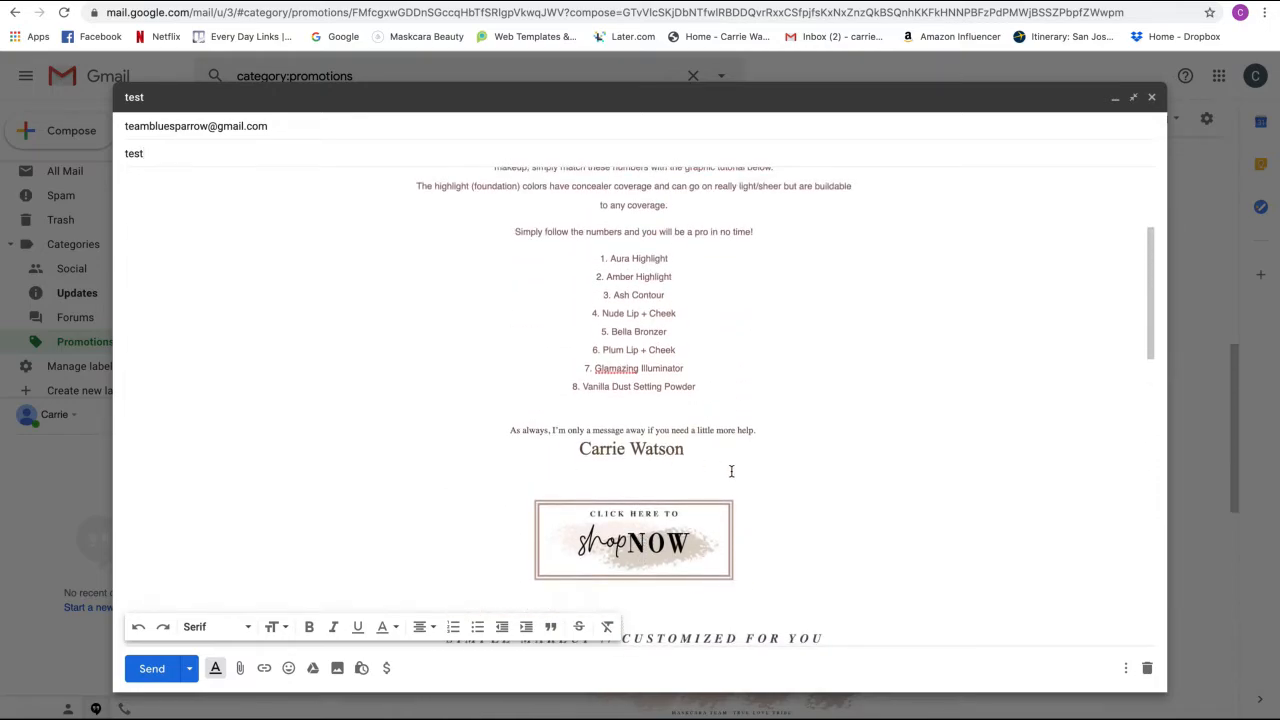
scroll(731, 471, down, 12)
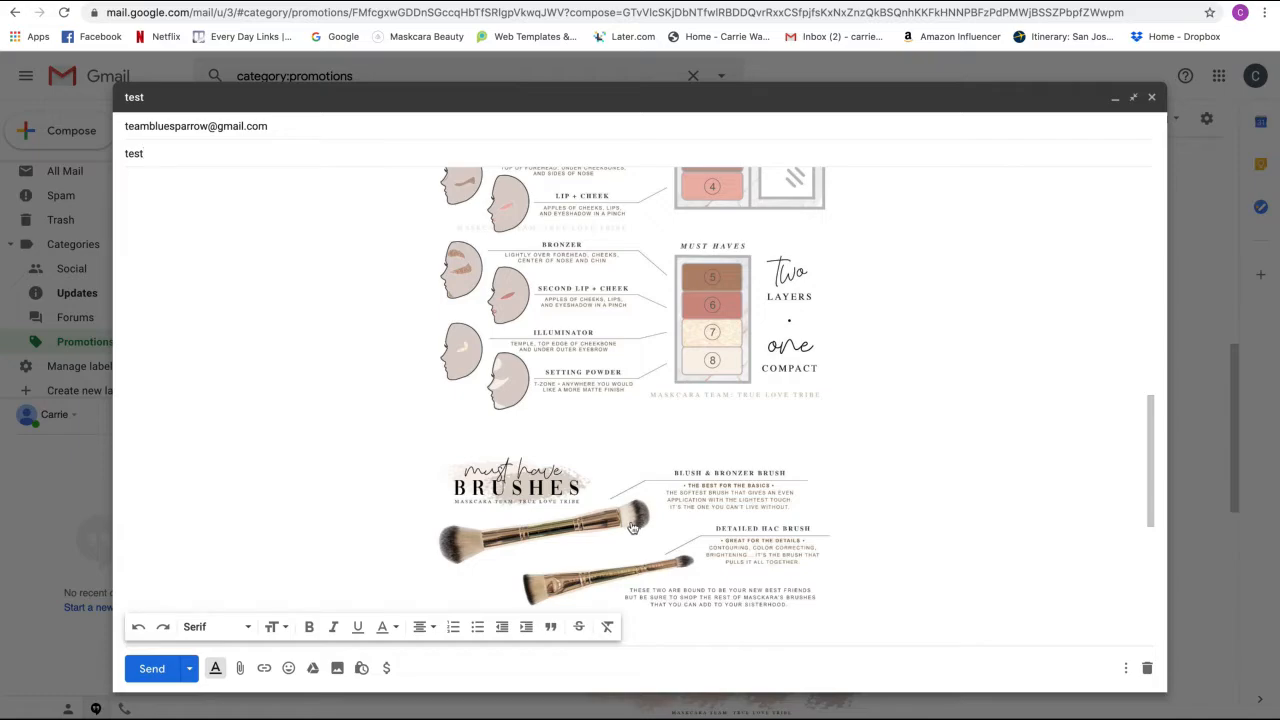
scroll(650, 522, up, 1)
scroll(650, 522, up, 3)
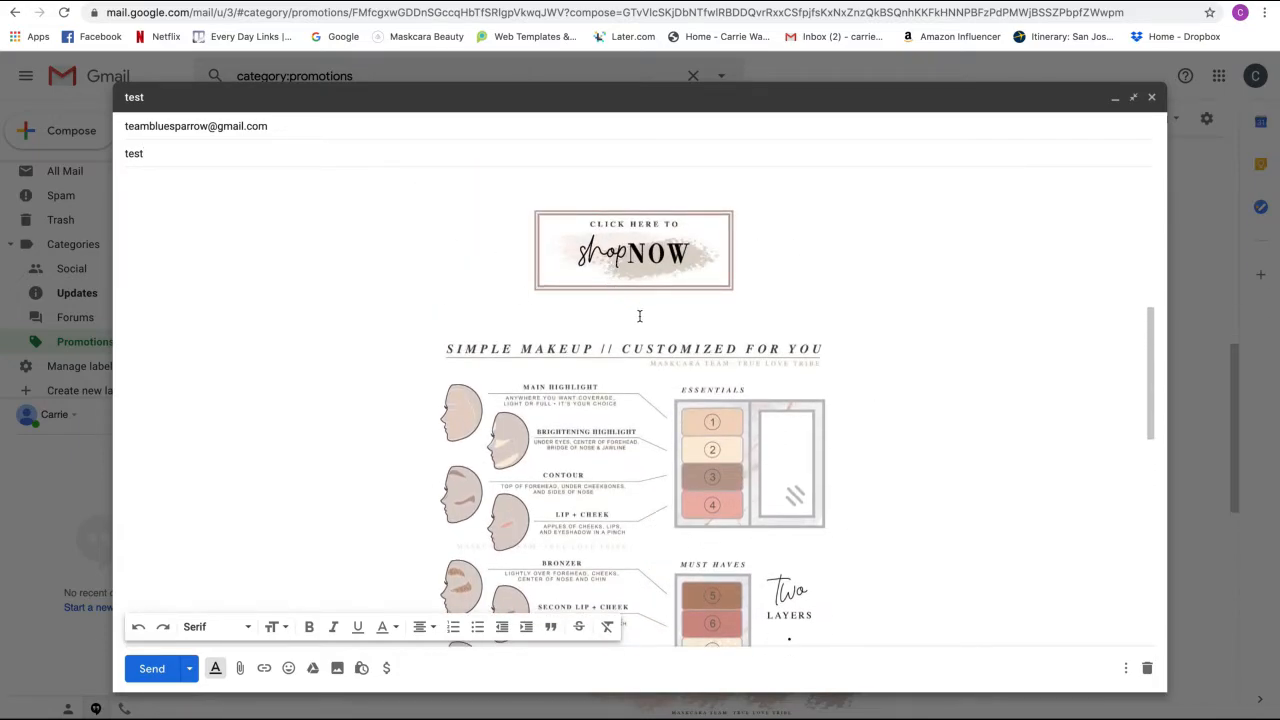
scroll(639, 316, down, 3)
scroll(639, 316, down, 1)
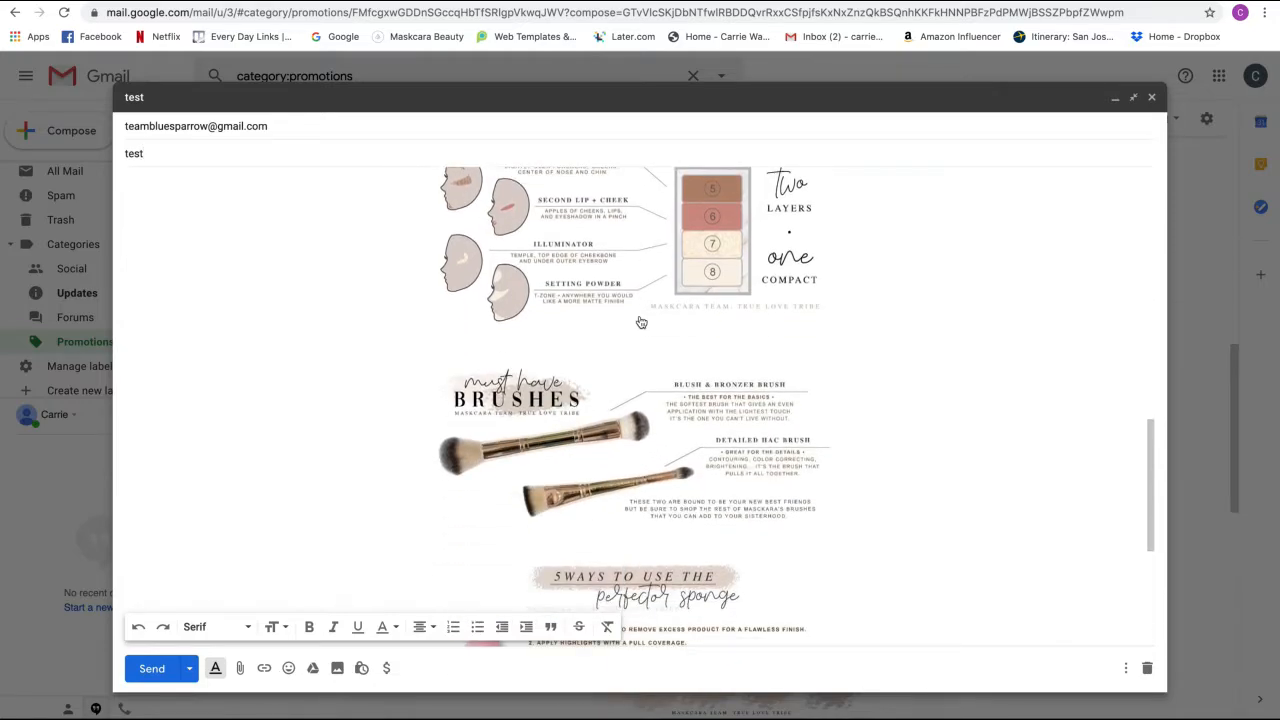
scroll(636, 418, down, 1)
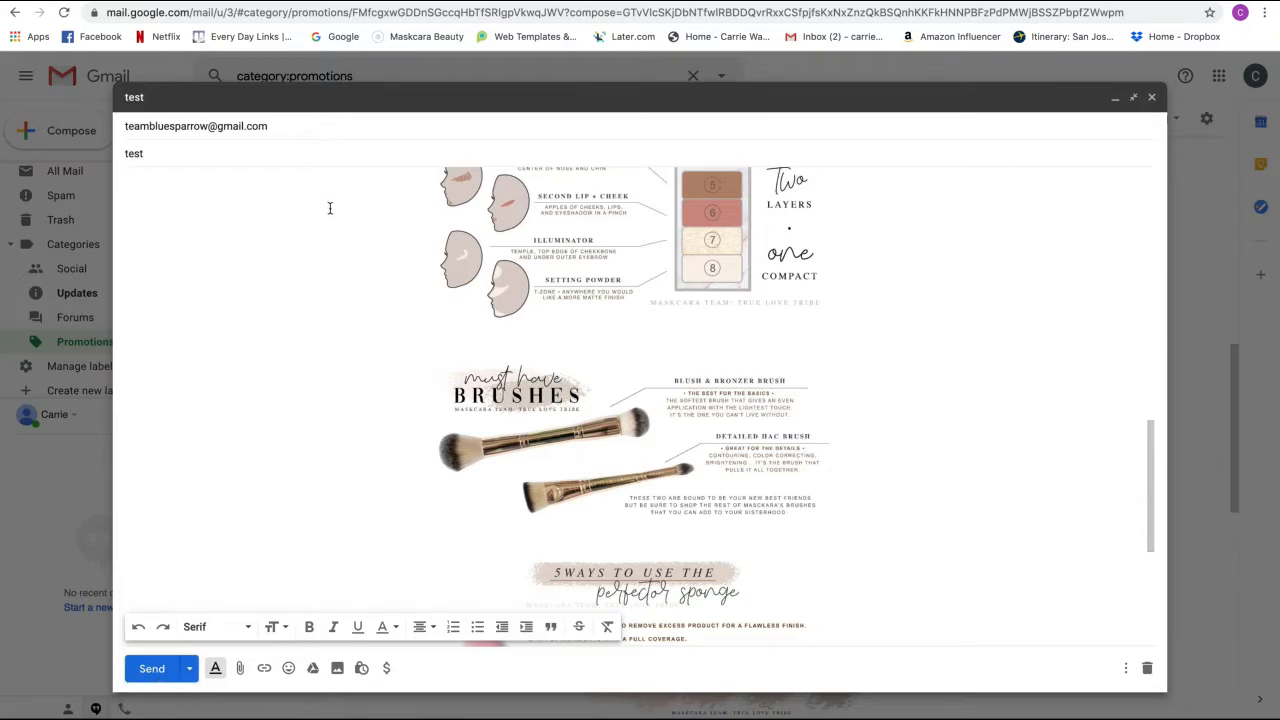
scroll(612, 404, up, 10)
scroll(612, 404, up, 1)
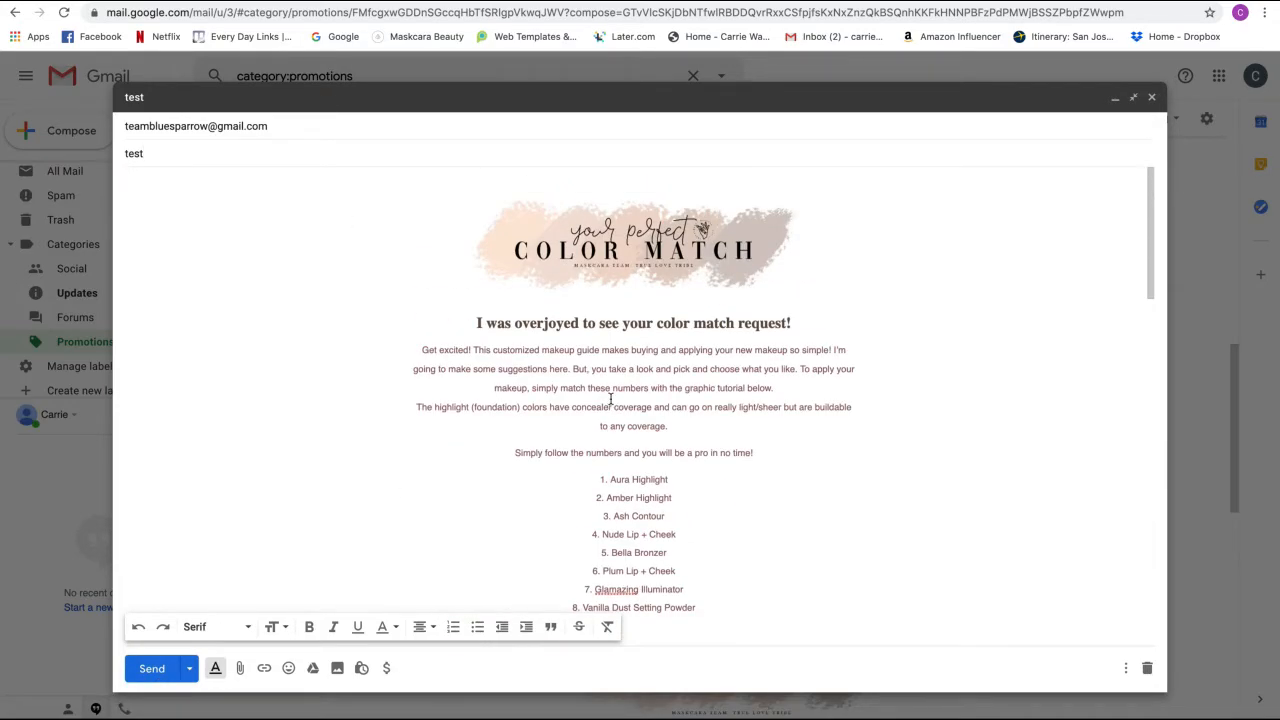
scroll(611, 399, down, 8)
scroll(611, 399, up, 8)
- Remove the test recipient, rename the subject to 'Basic Color Match', and close to save the draft
click(317, 128)
click(286, 127)
drag(178, 155, 114, 152)
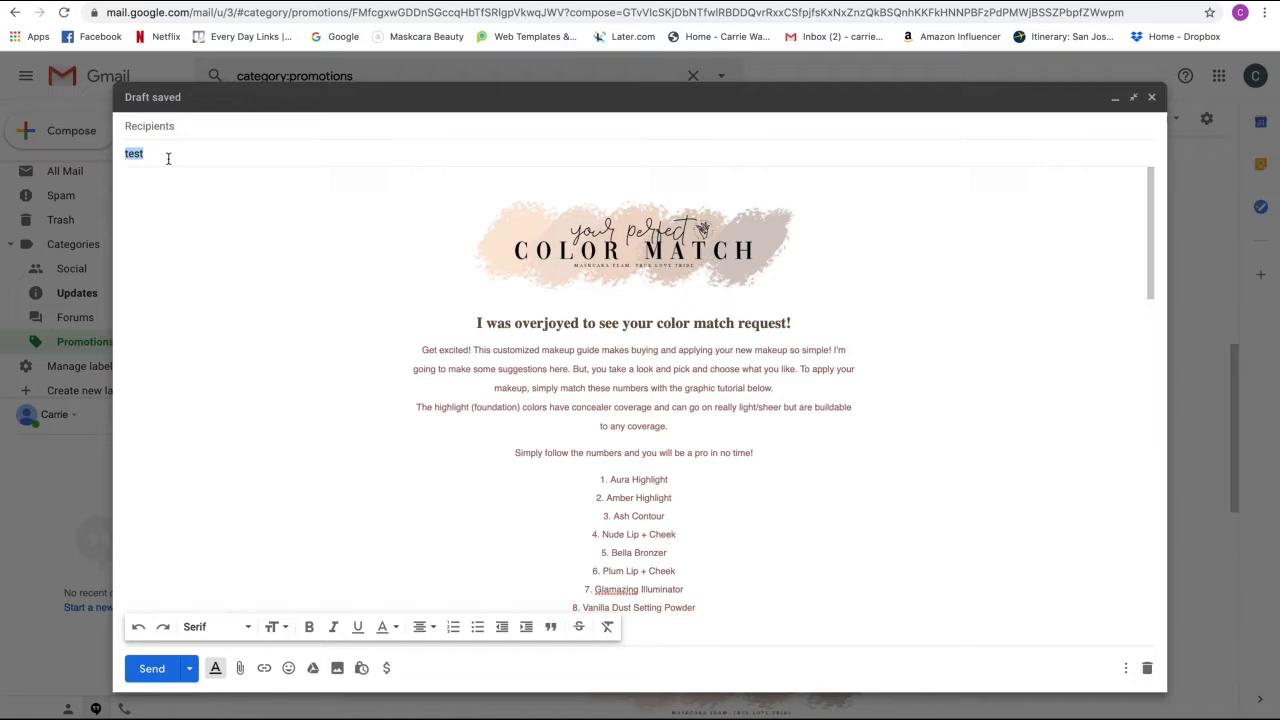
text(M)
key(BackSpace)
key(BackSpace)
key(BackSpace)
text(Basic Bso)
key(BackSpace)
key(BackSpace)
key(BackSpace)
text(Color Match)
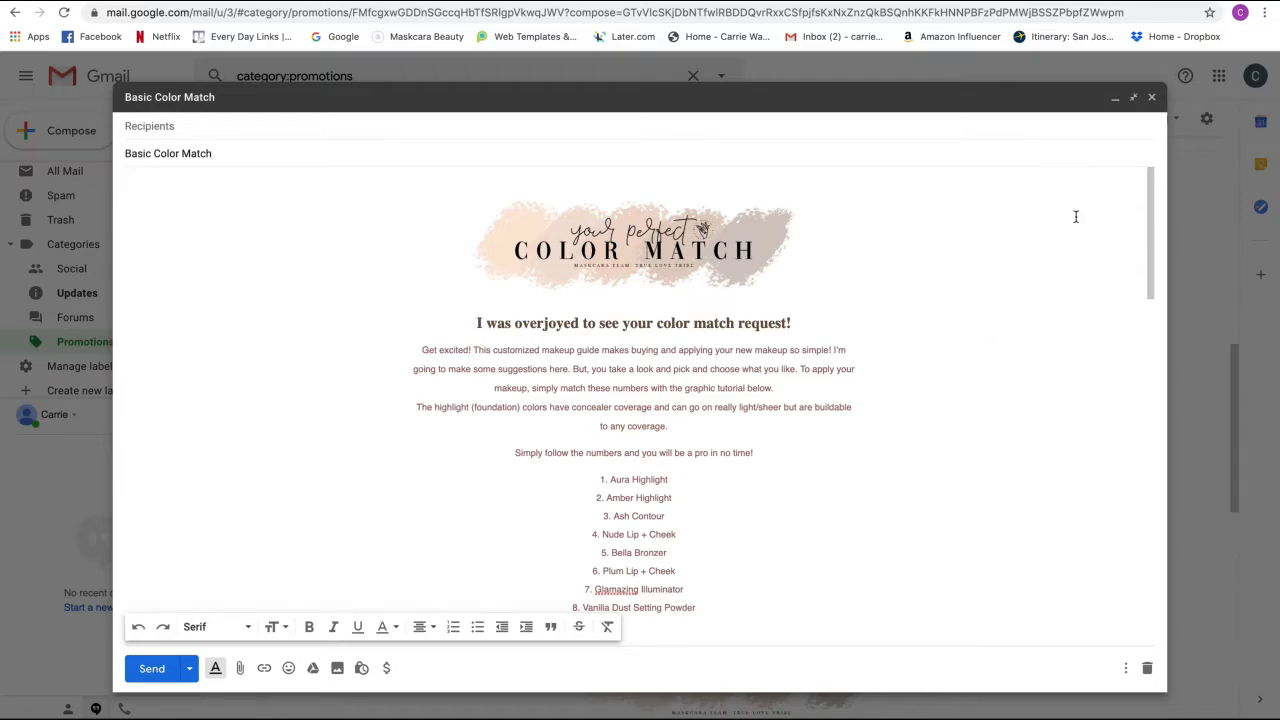
click(1150, 98)
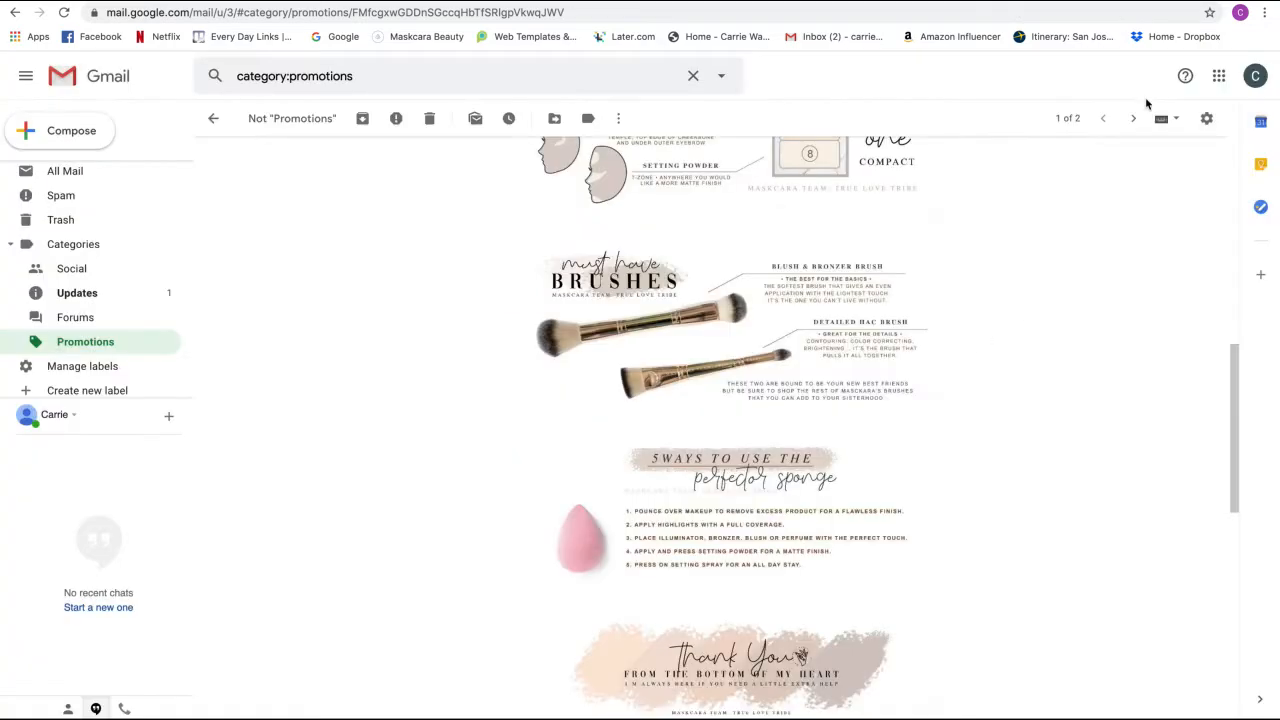
- Open the Basic Color Match draft from Drafts, copy its entire body, then close it
scroll(80, 285, up, 4)
click(62, 271)
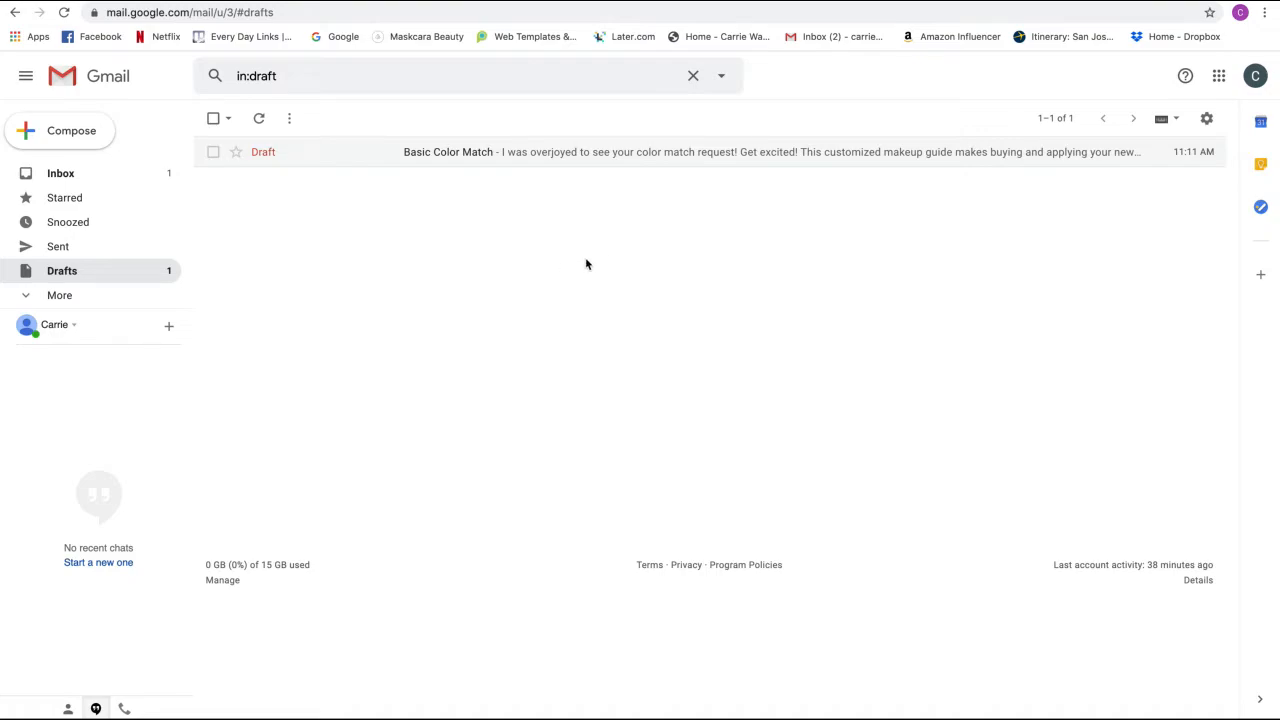
click(532, 154)
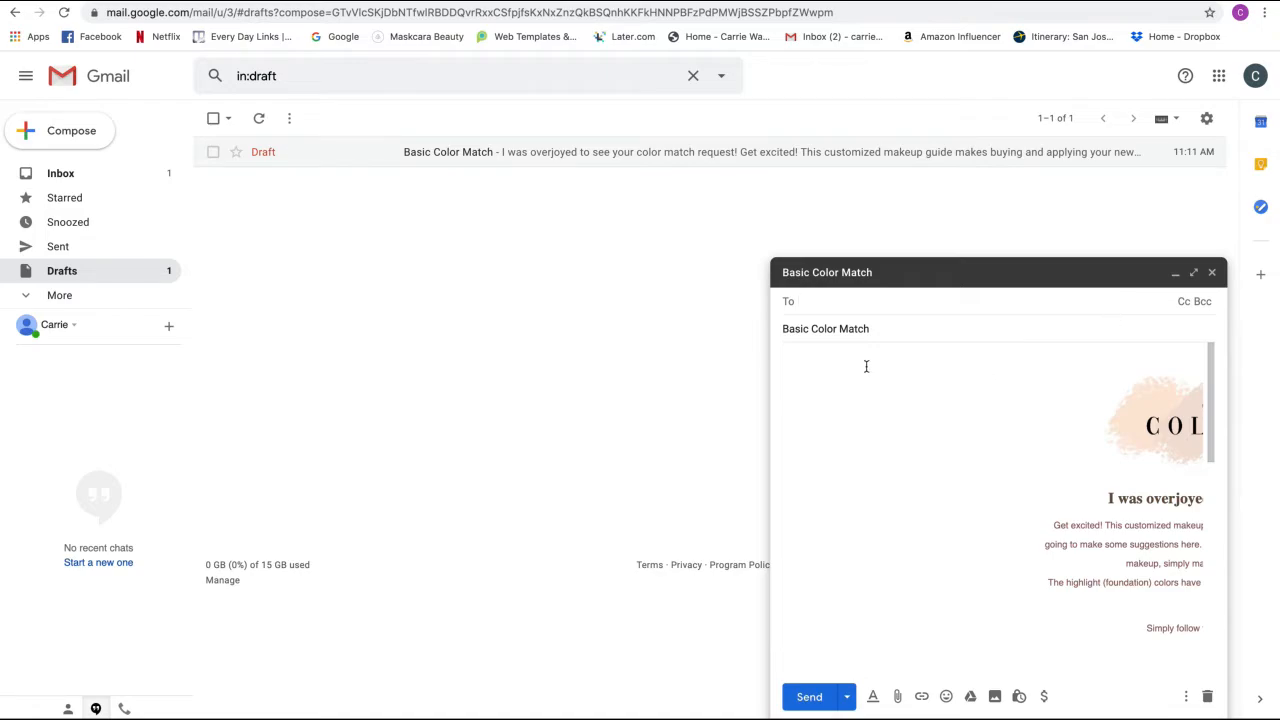
scroll(890, 371, right, 4)
scroll(894, 372, left, 2)
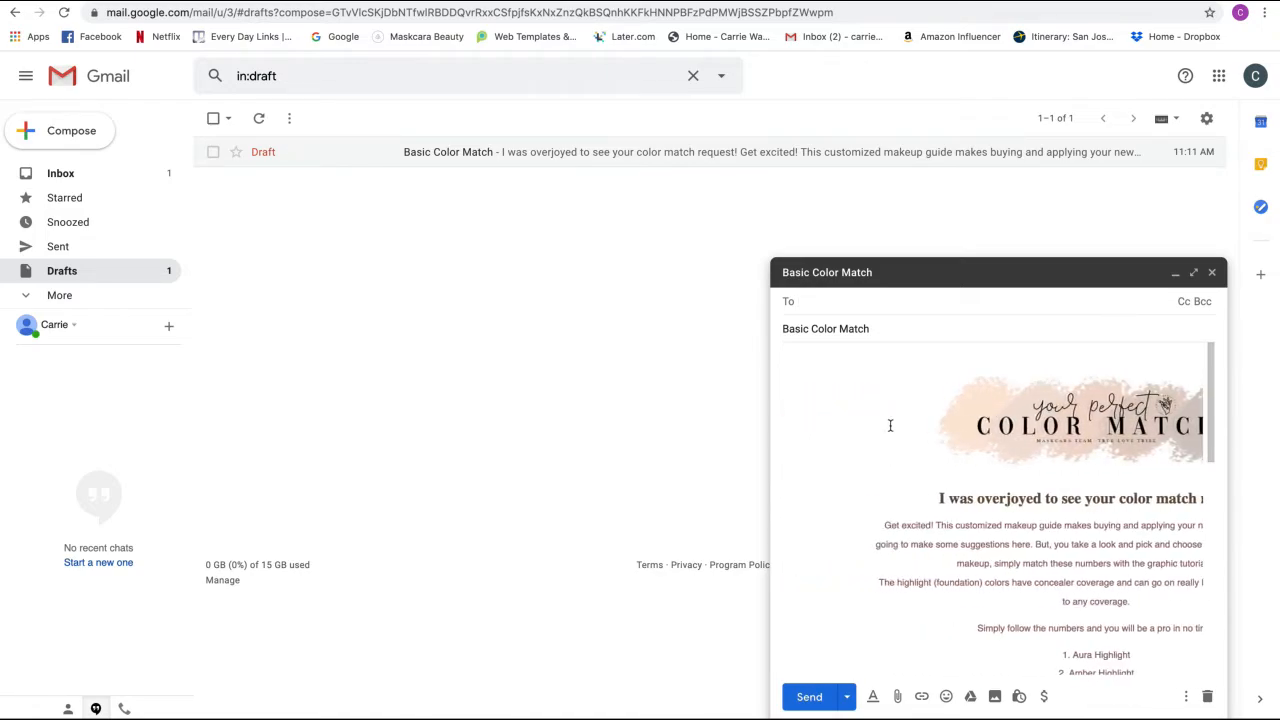
click(789, 357)
drag(808, 251, 824, 630)
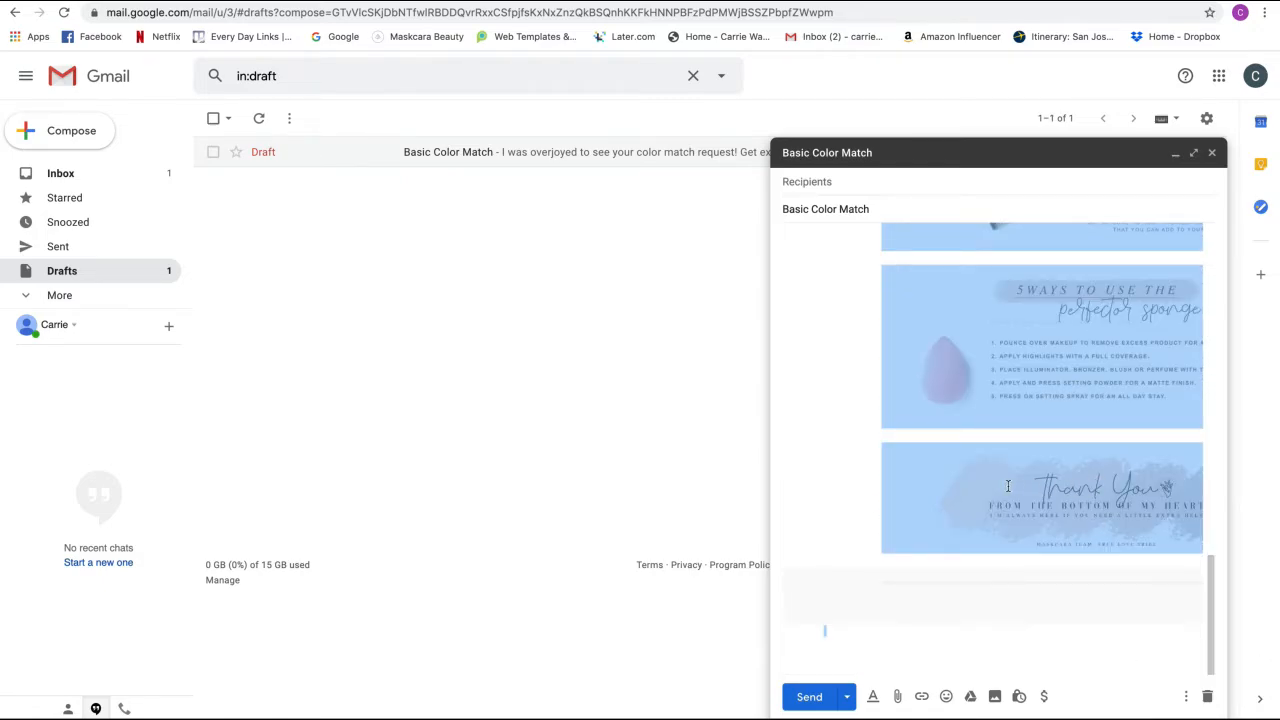
right_click(900, 459)
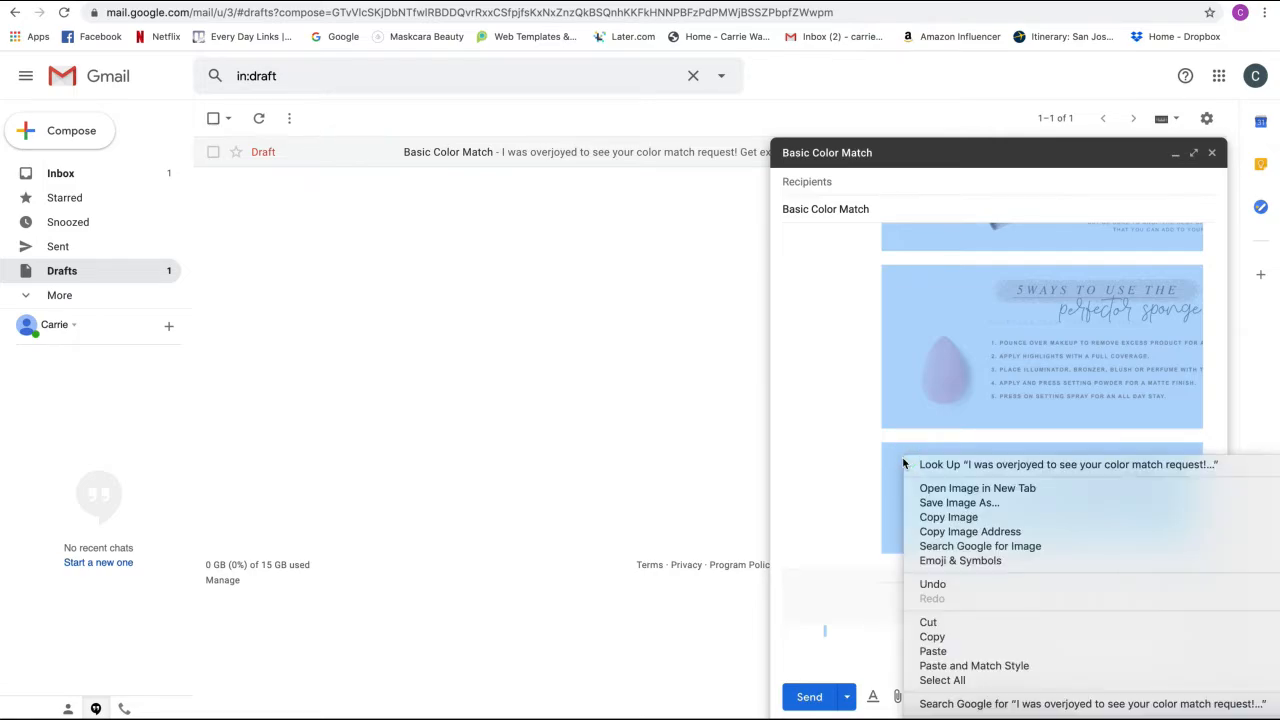
click(931, 637)
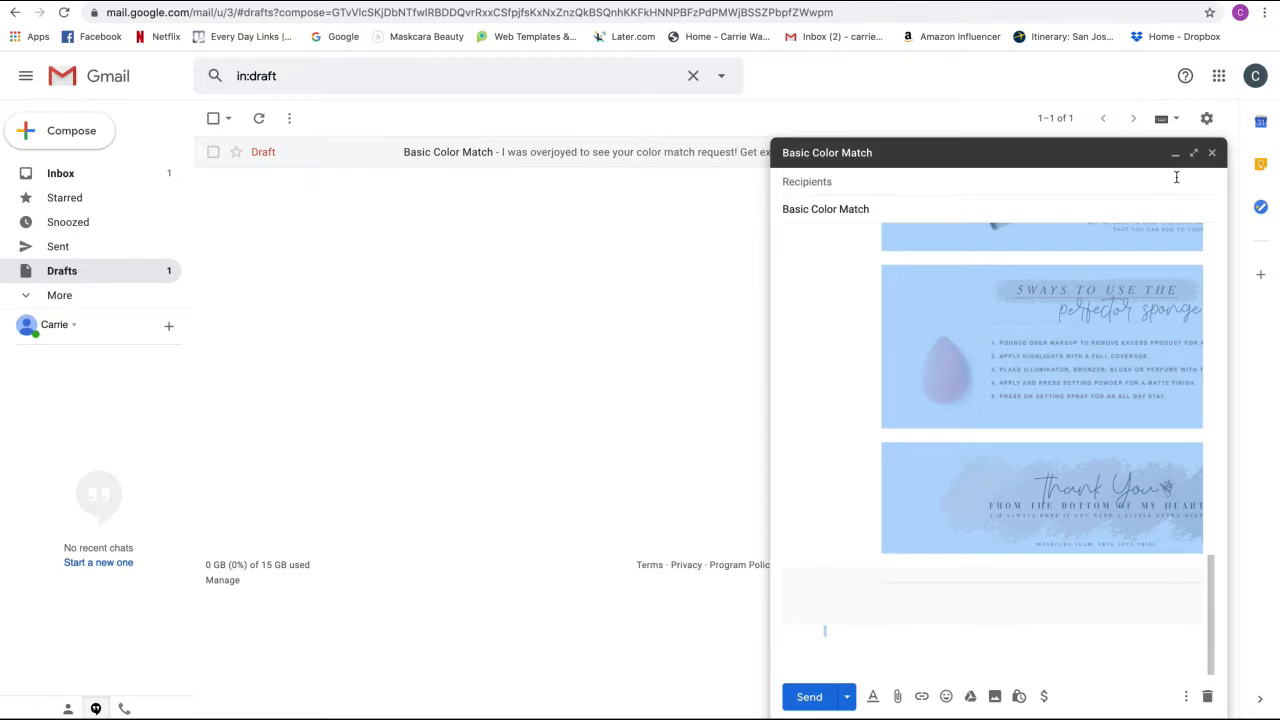
click(1212, 155)
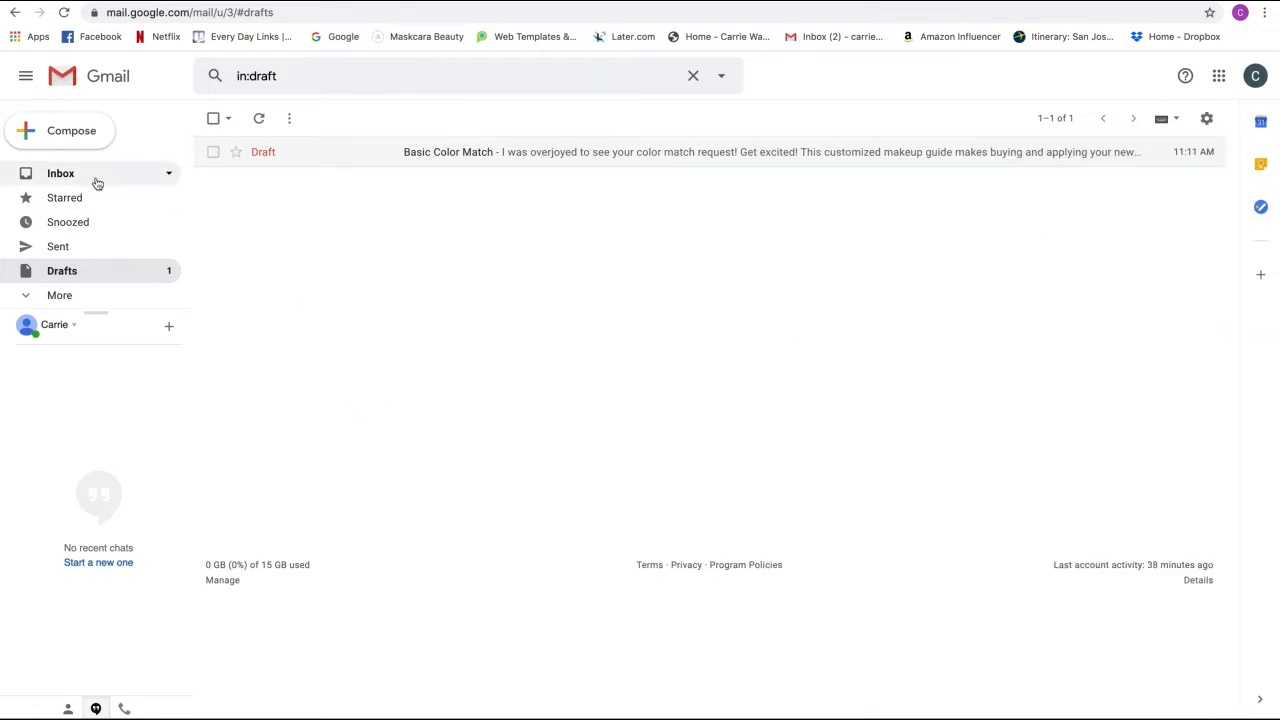
- Compose a new 'Your Perfect Color Match' message addressed to the test Gmail account
click(72, 133)
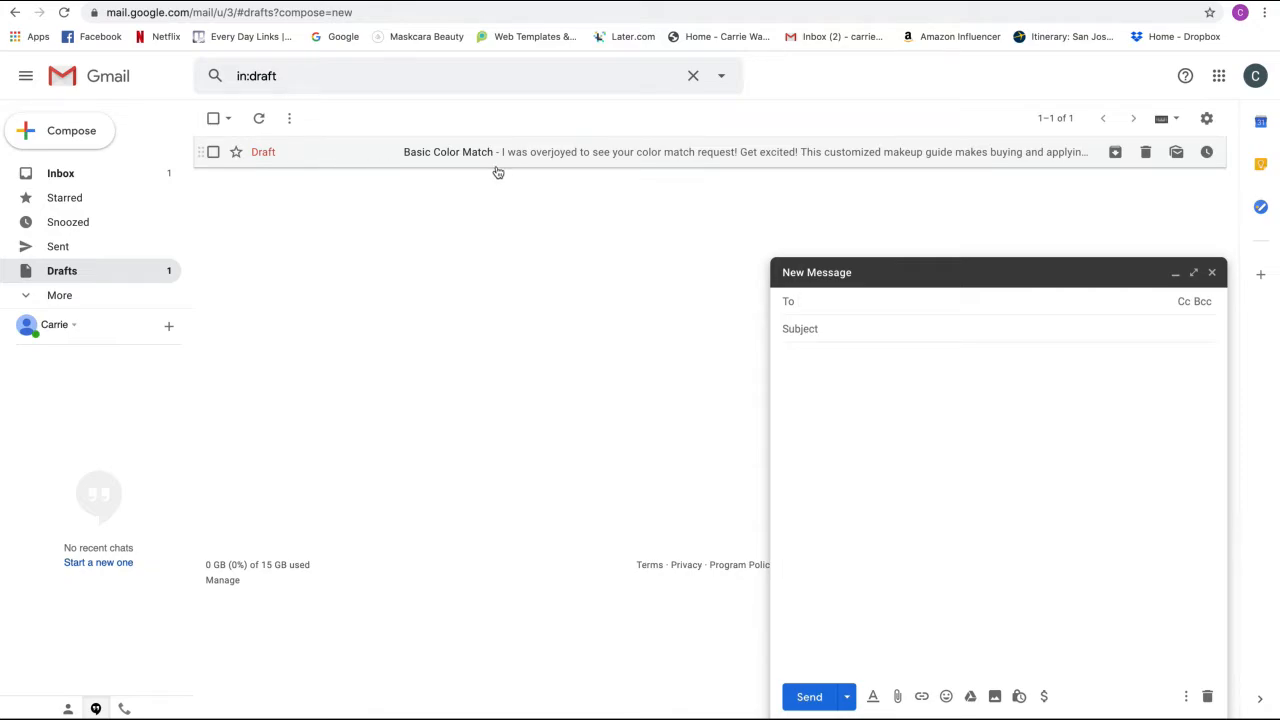
click(845, 333)
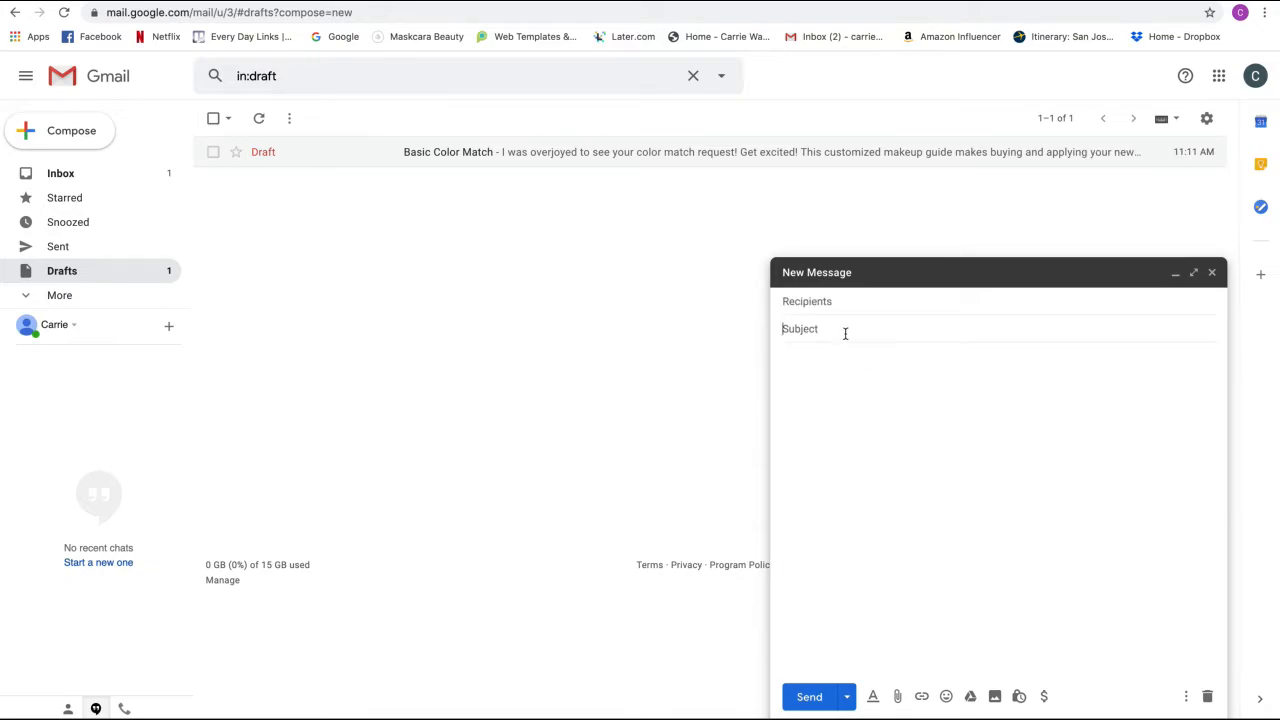
text(Y)
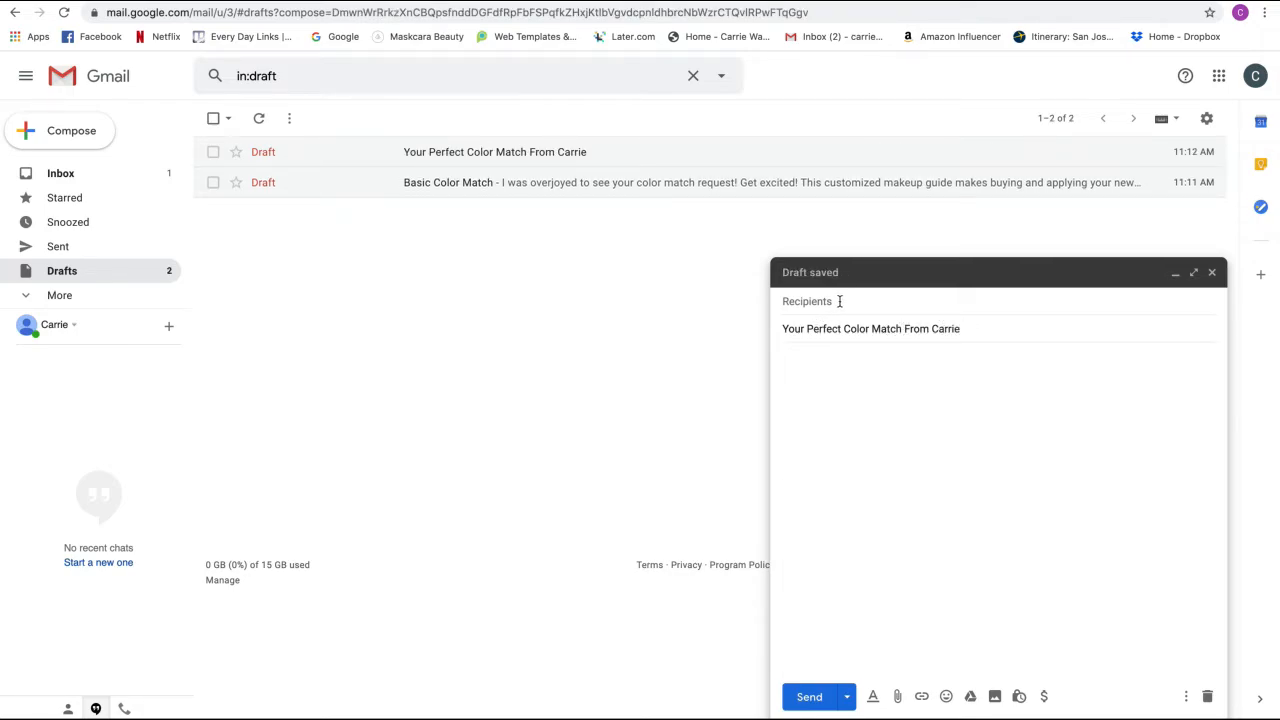
click(839, 301)
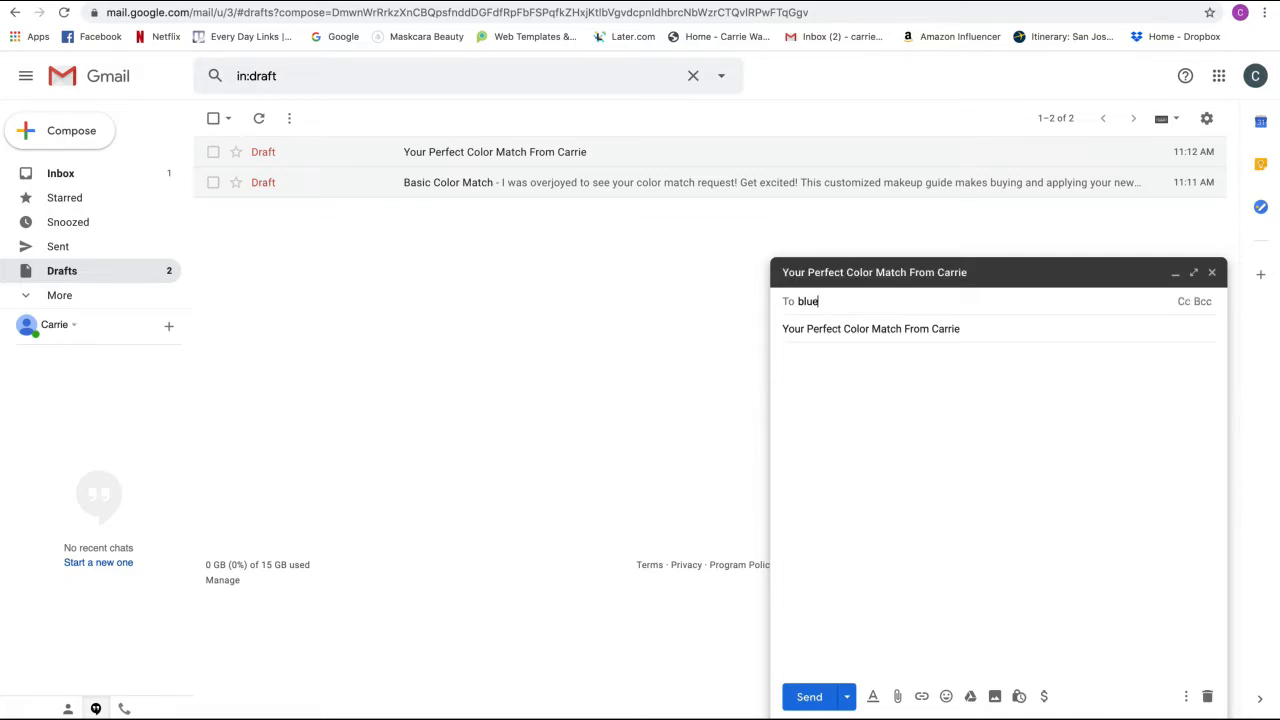
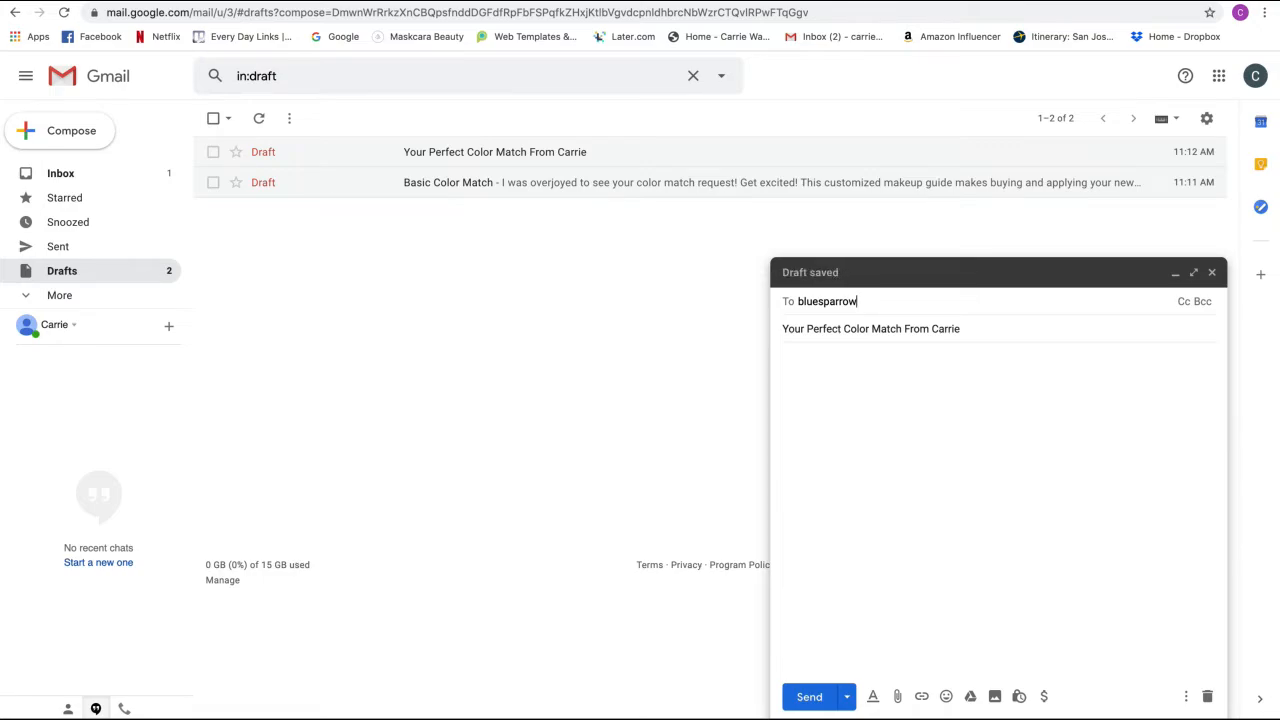
click(797, 301)
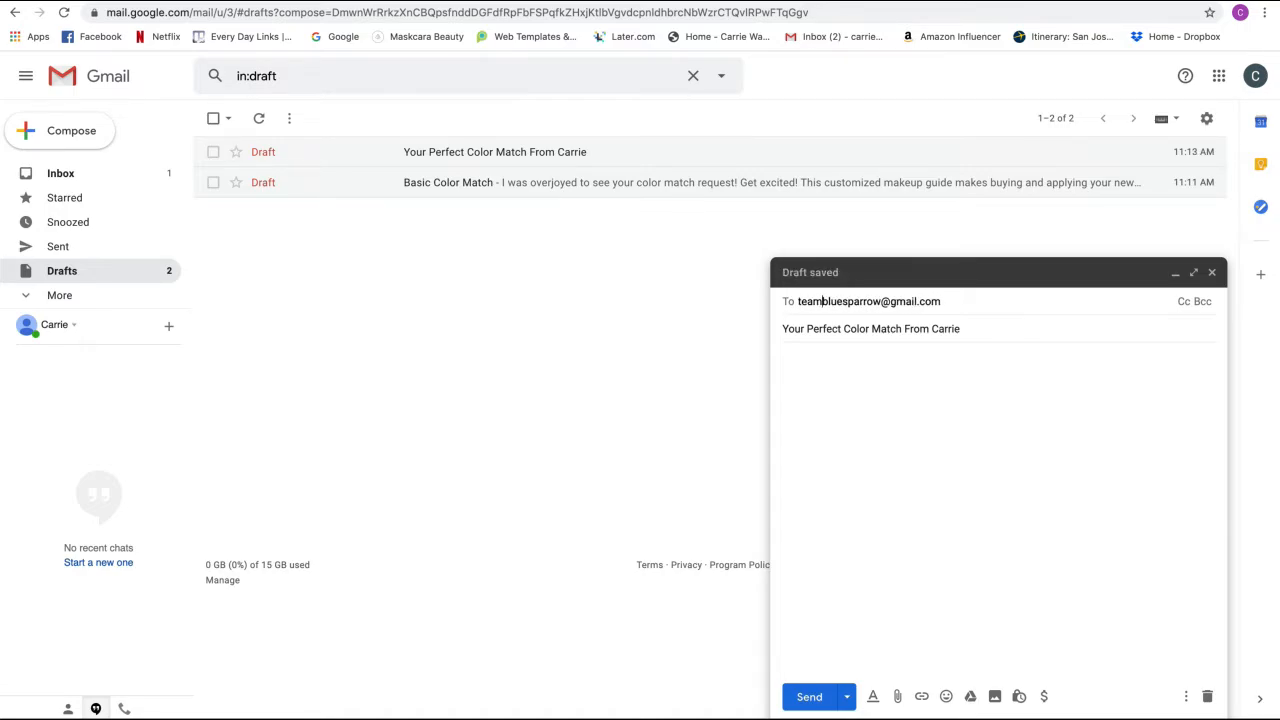
click(853, 380)
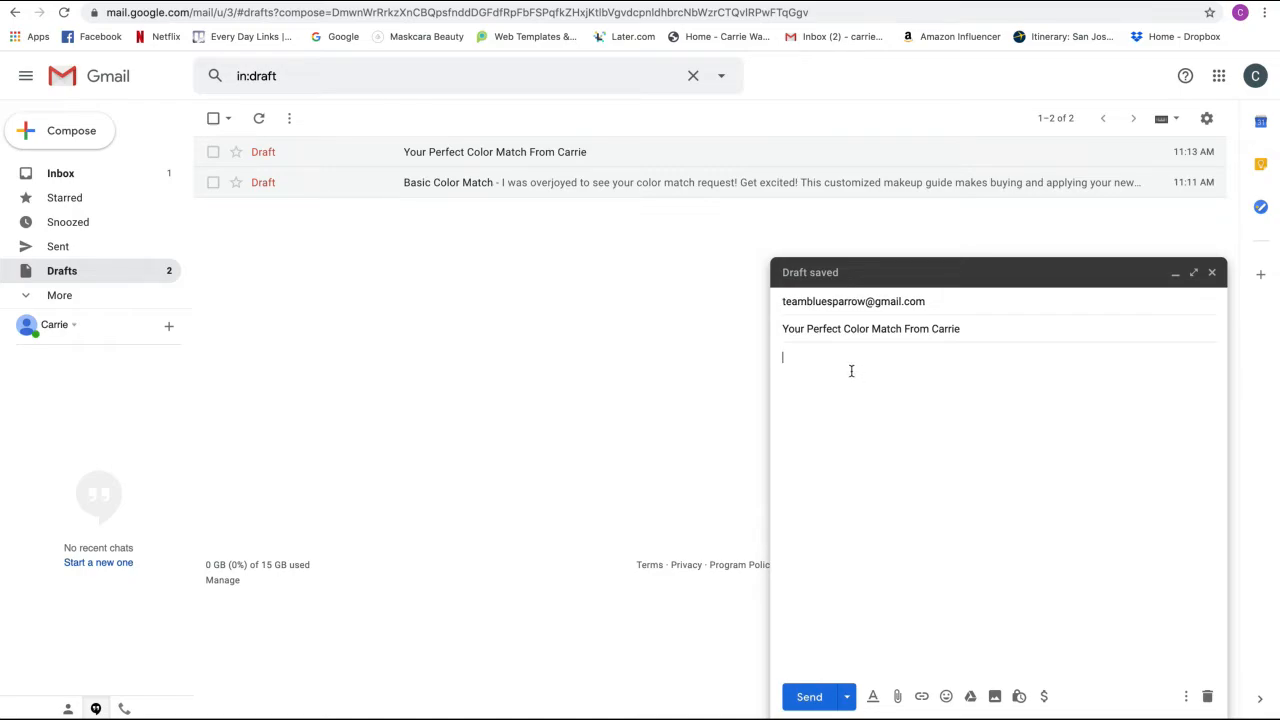
- Paste the copied makeup guide into the message body and send it
key(ctrl+v)
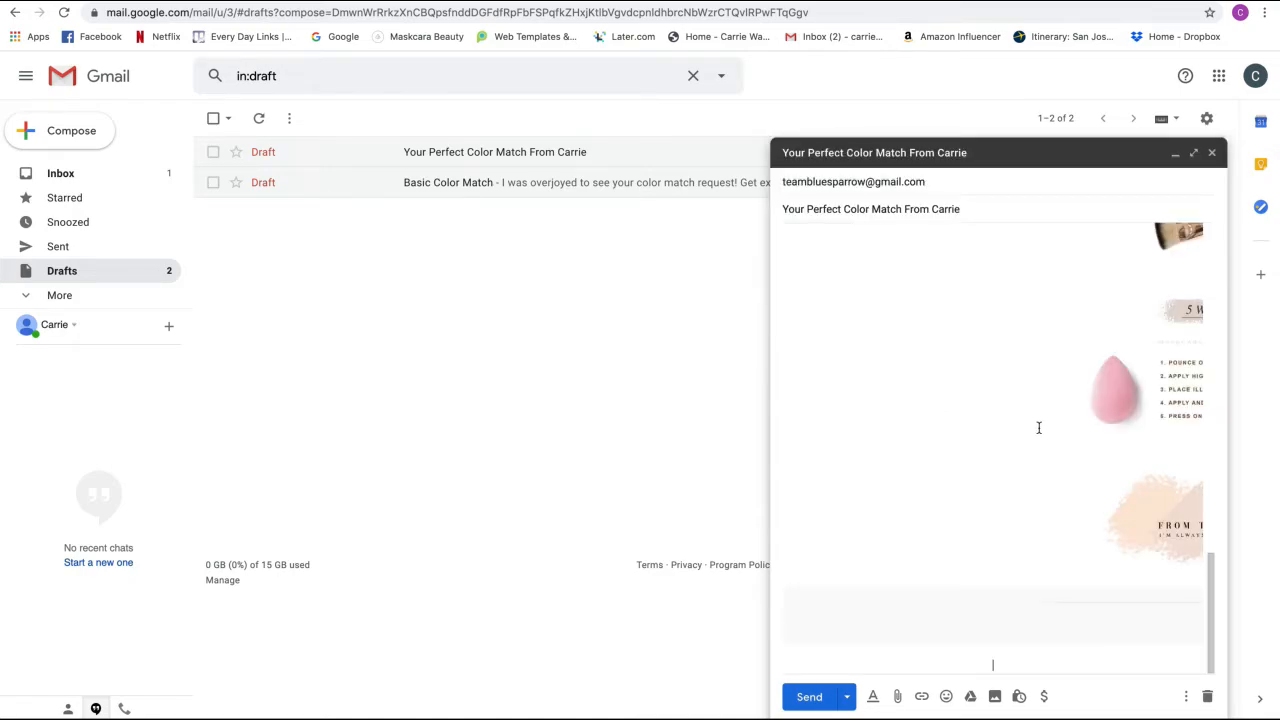
scroll(1039, 427, up, 10)
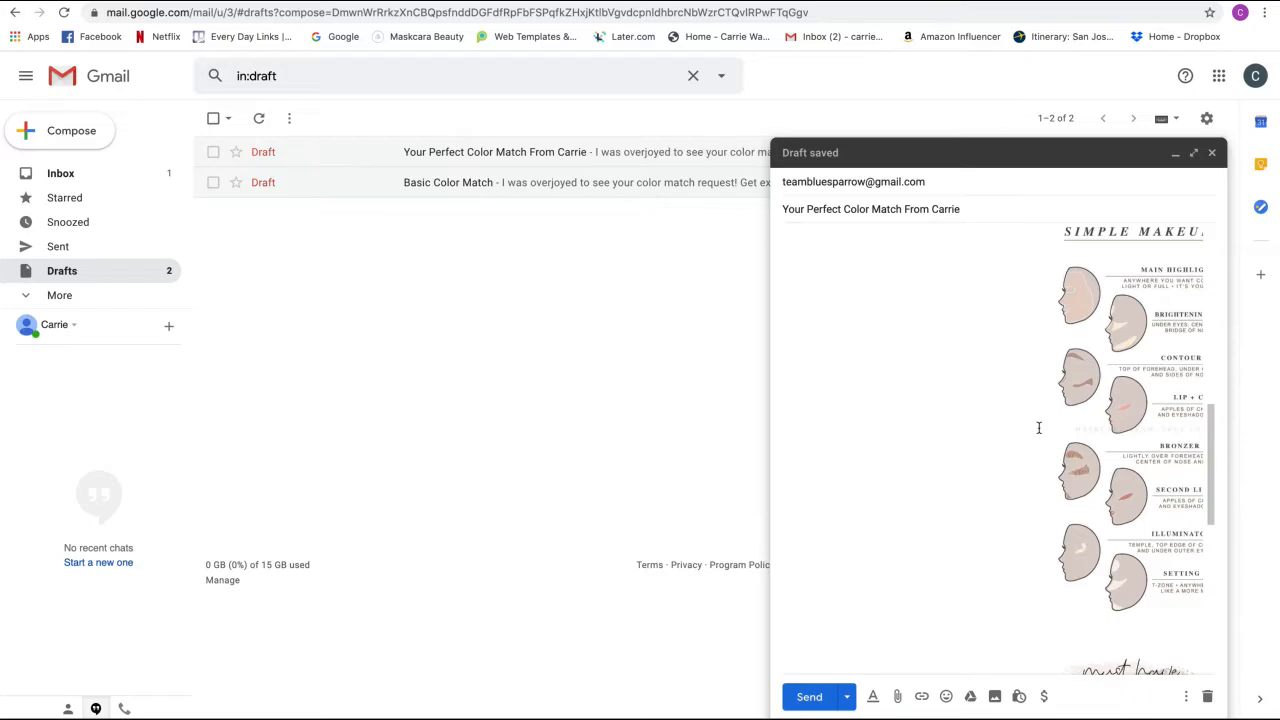
scroll(1039, 427, up, 3)
scroll(1039, 427, up, 4)
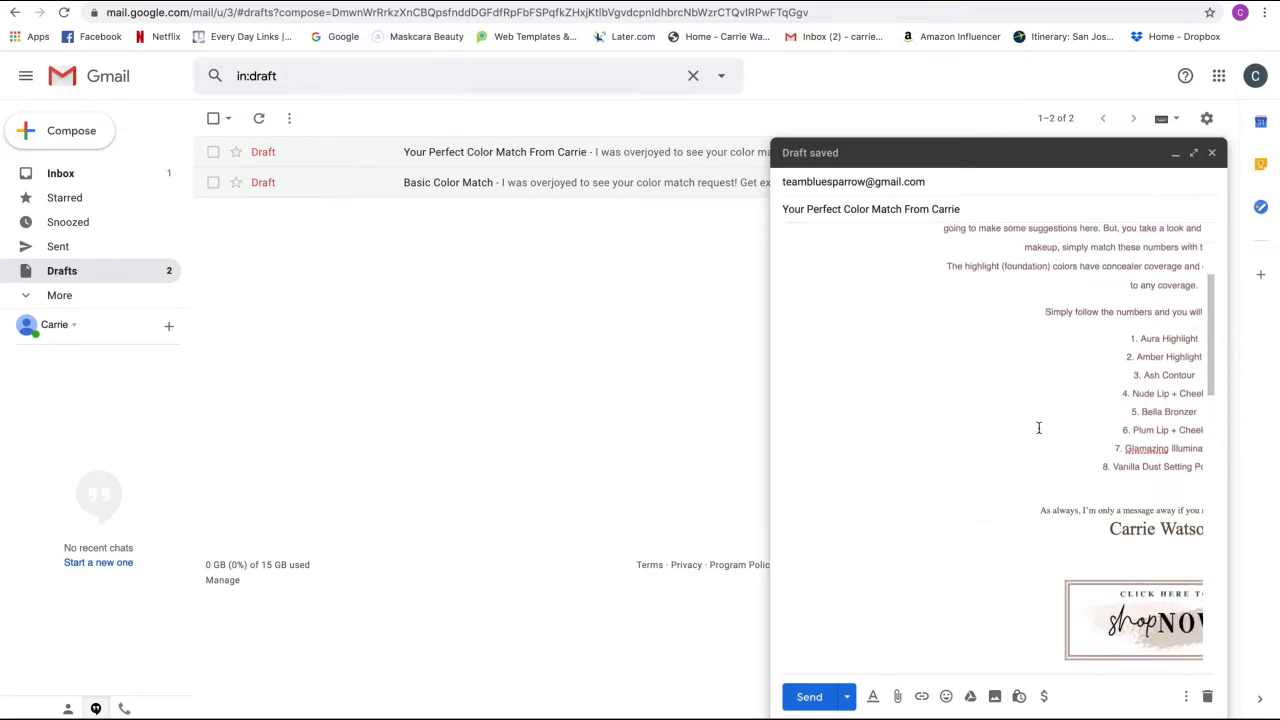
scroll(1039, 427, up, 3)
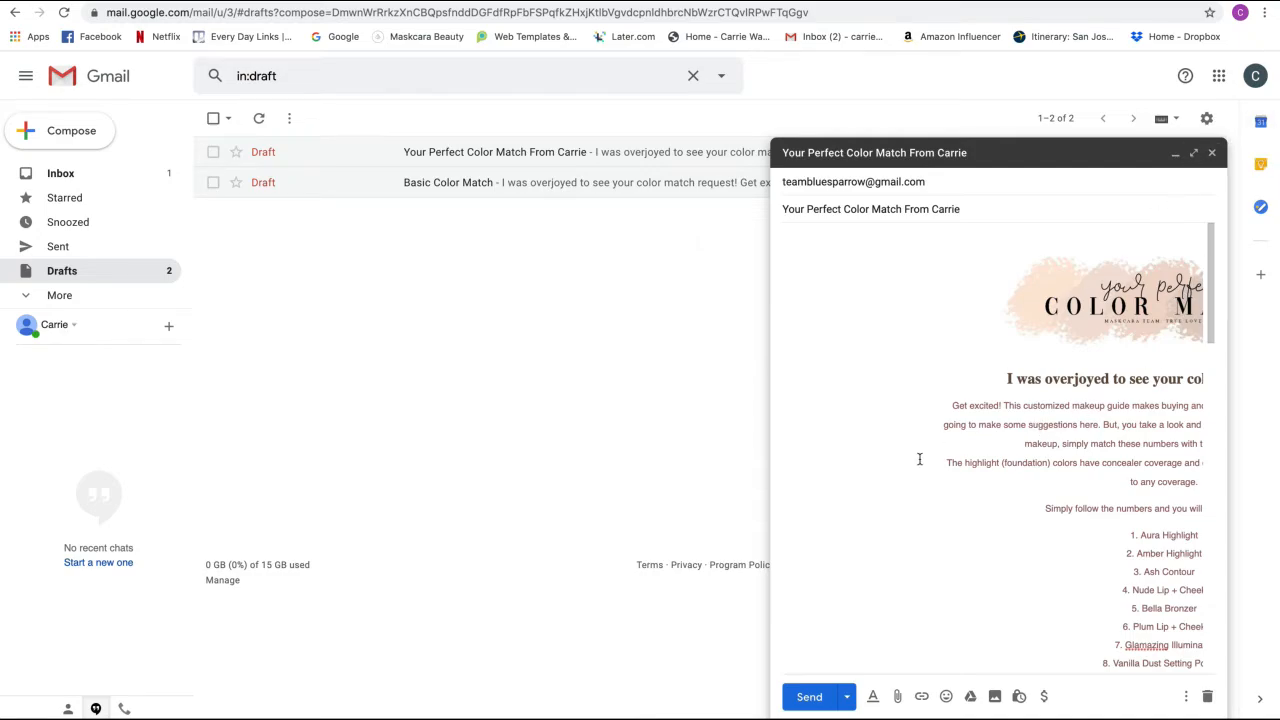
click(830, 700)
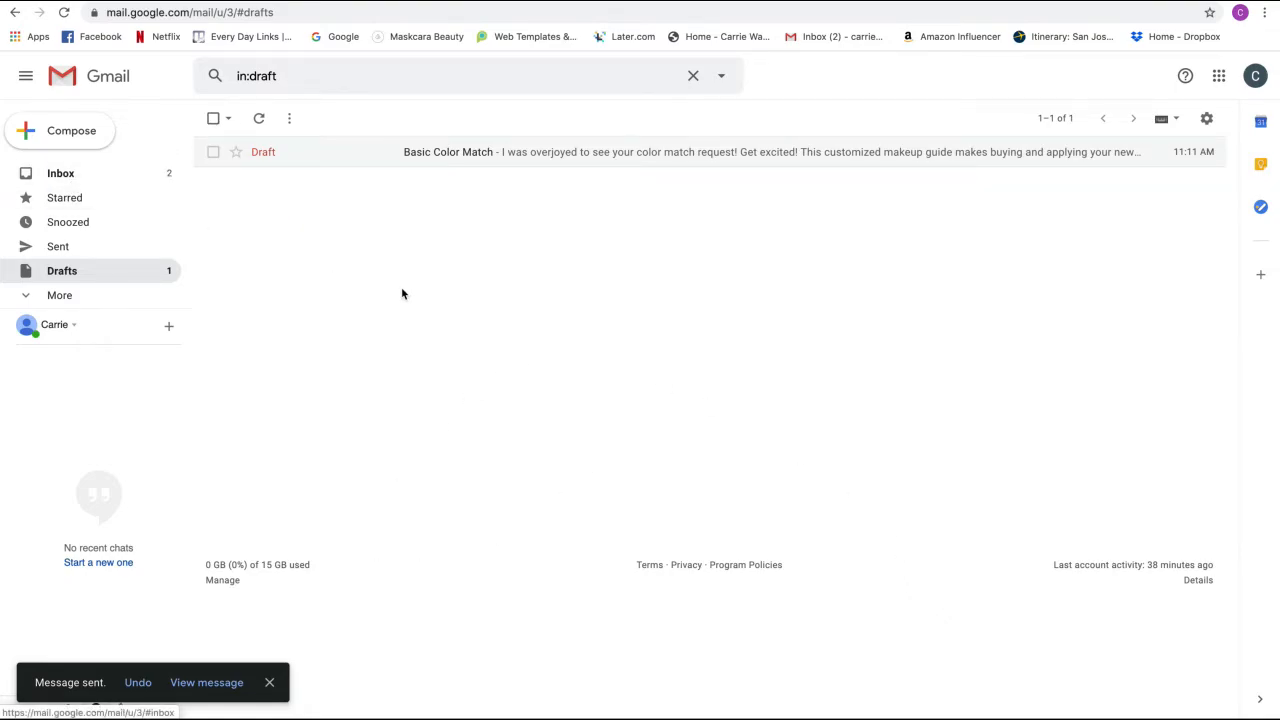
- Open the received color-match email in the Inbox and follow its Shop Now image link
click(102, 180)
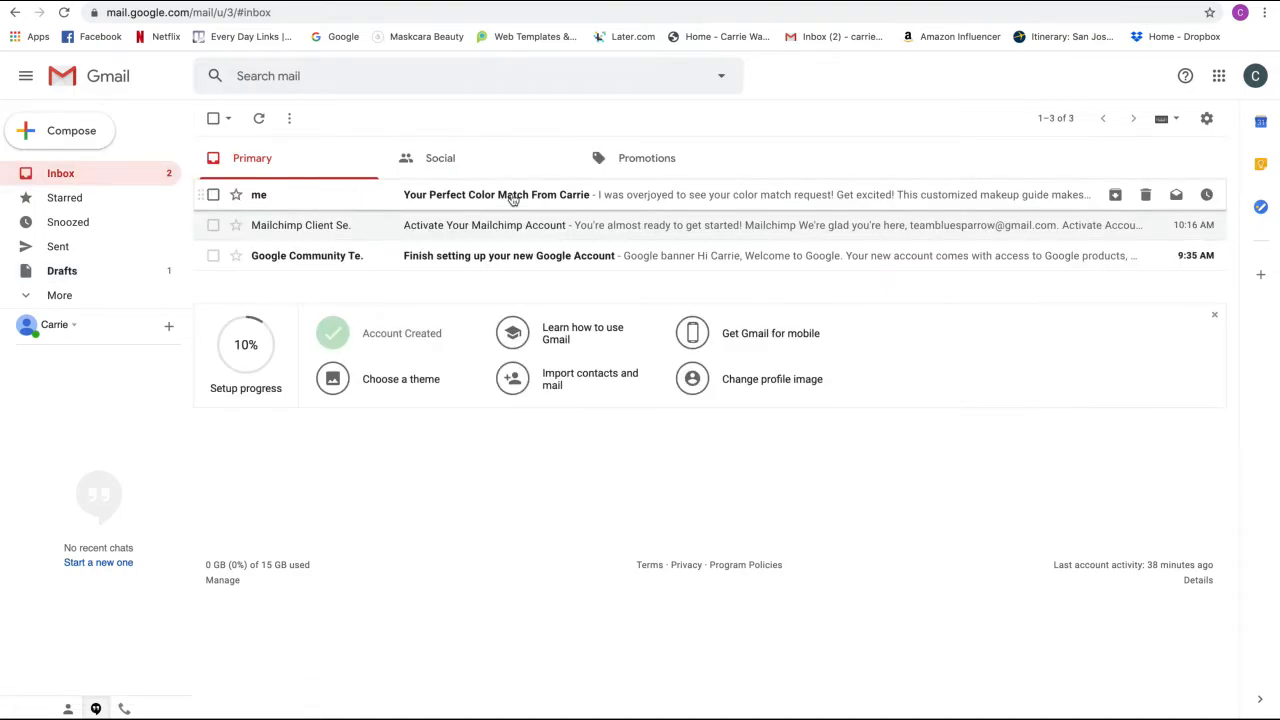
click(607, 198)
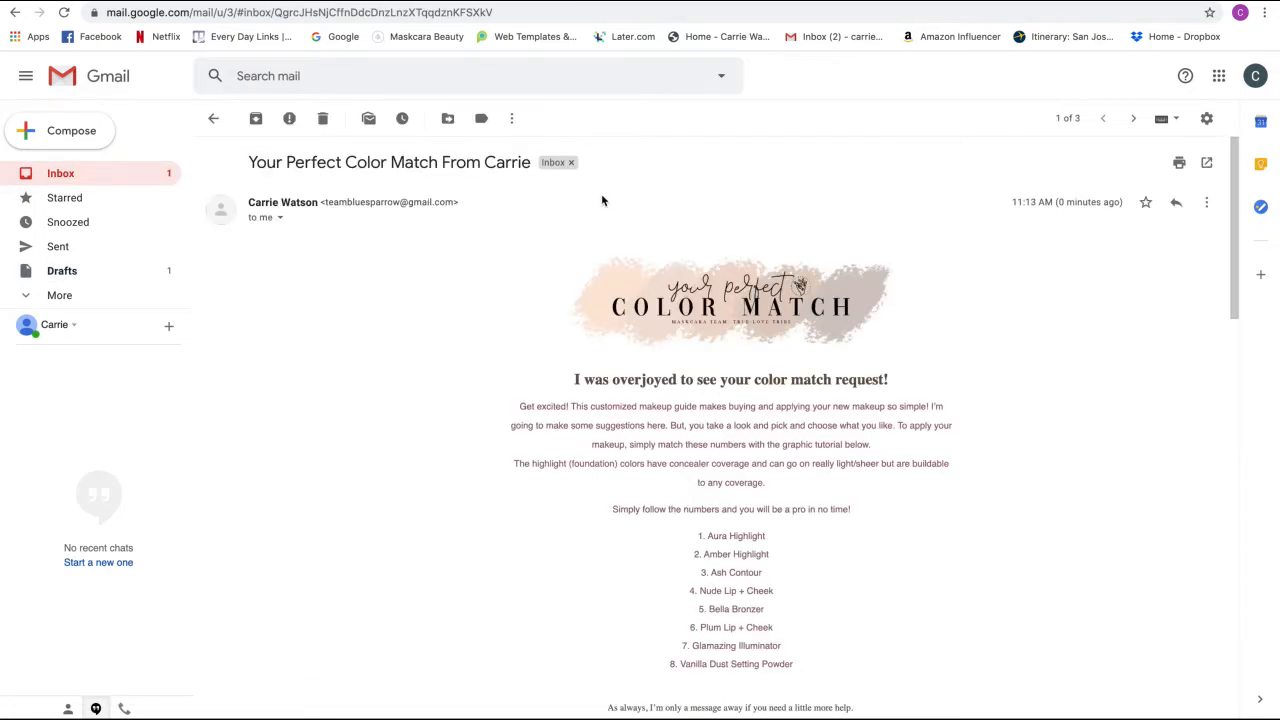
scroll(500, 278, down, 2)
scroll(500, 278, down, 5)
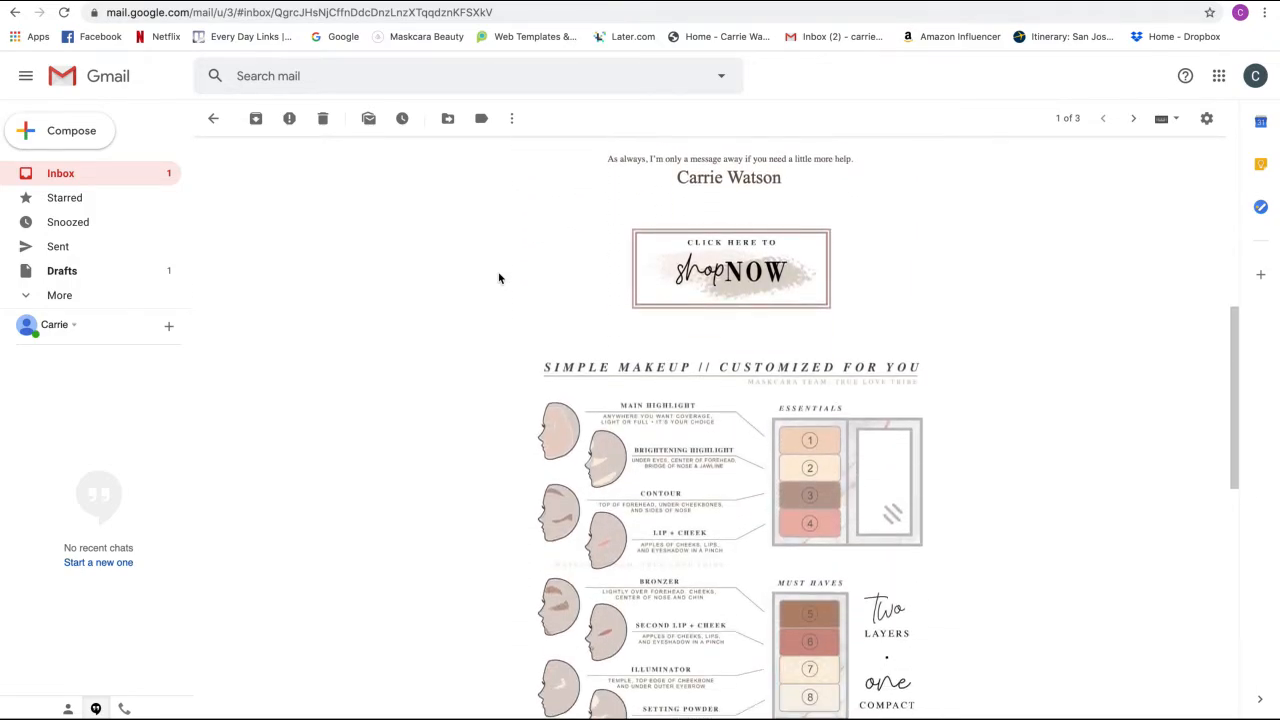
click(746, 279)
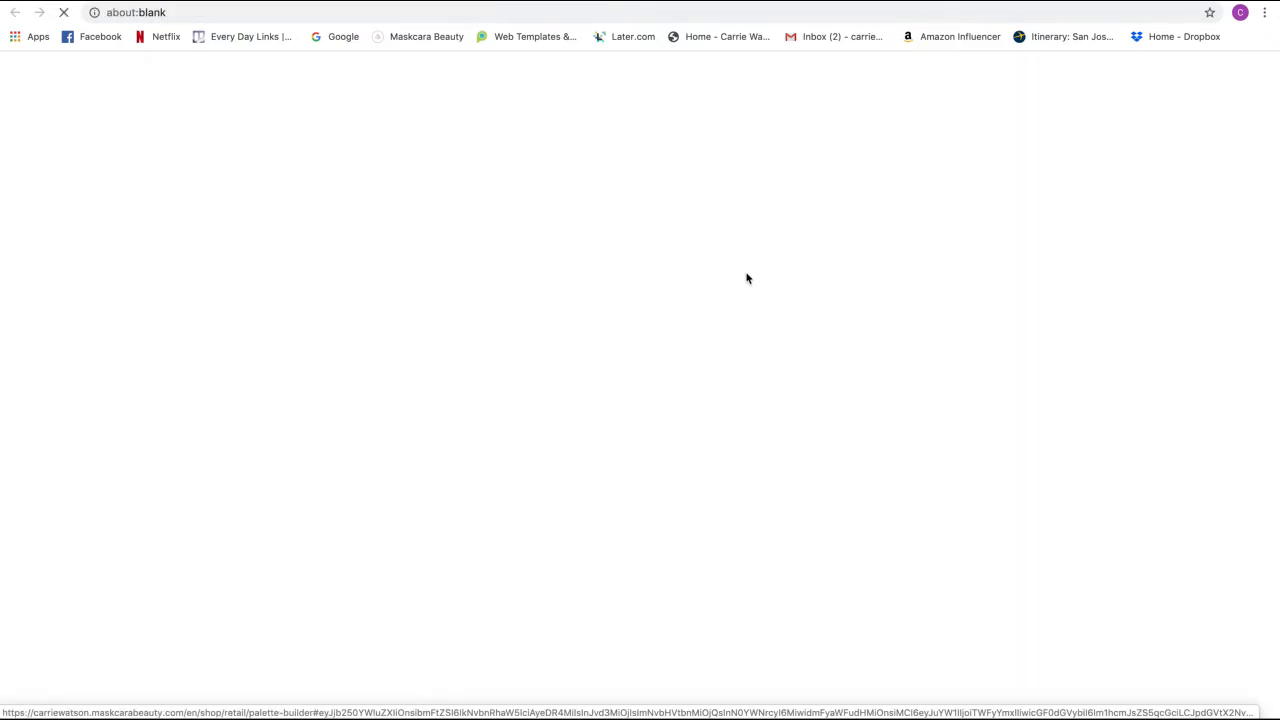
- Scroll the Palette Builder page to verify the eight-item palette totaling $116.00
scroll(746, 278, down, 15)
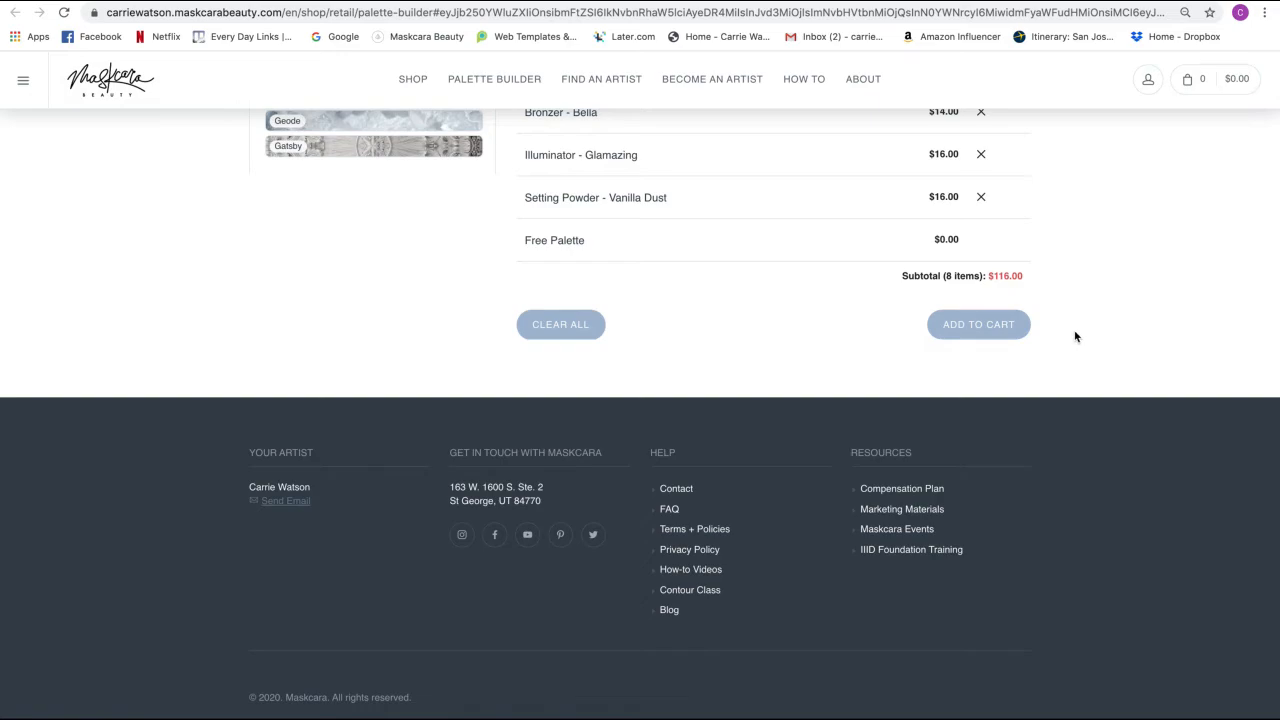
scroll(1076, 336, up, 15)
scroll(1076, 334, down, 15)
scroll(1076, 334, up, 4)
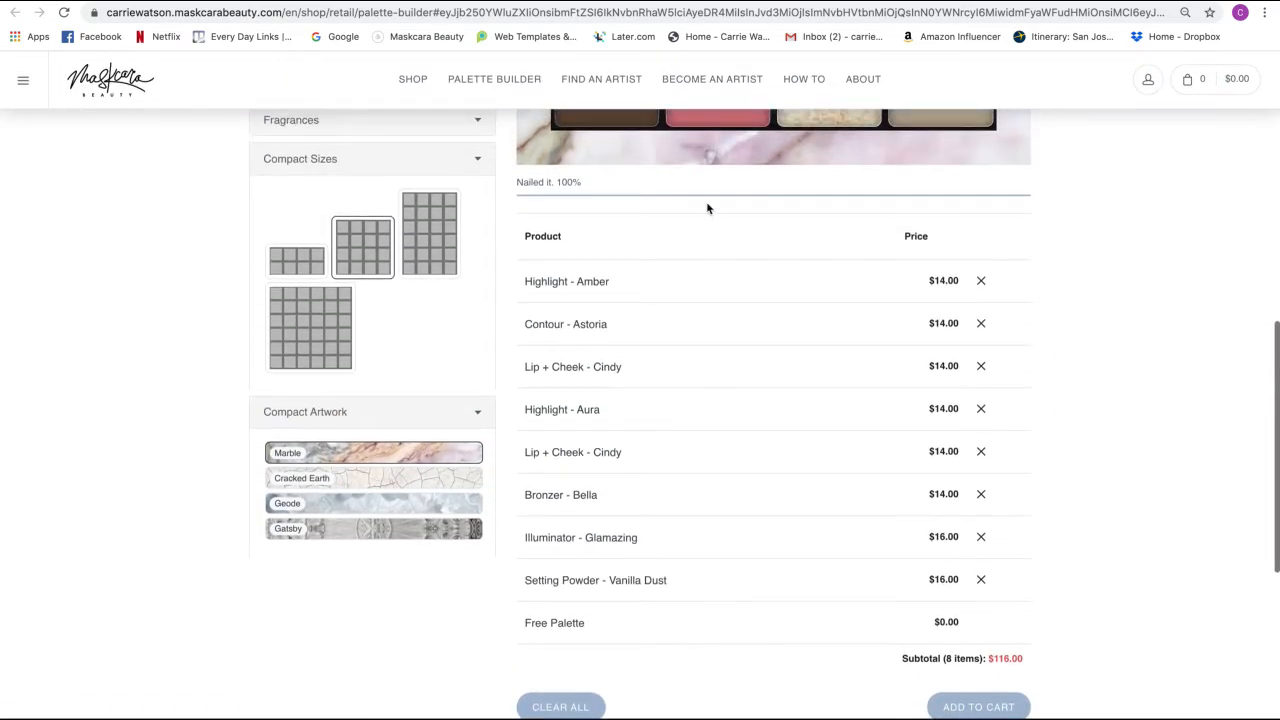
scroll(657, 249, up, 4)
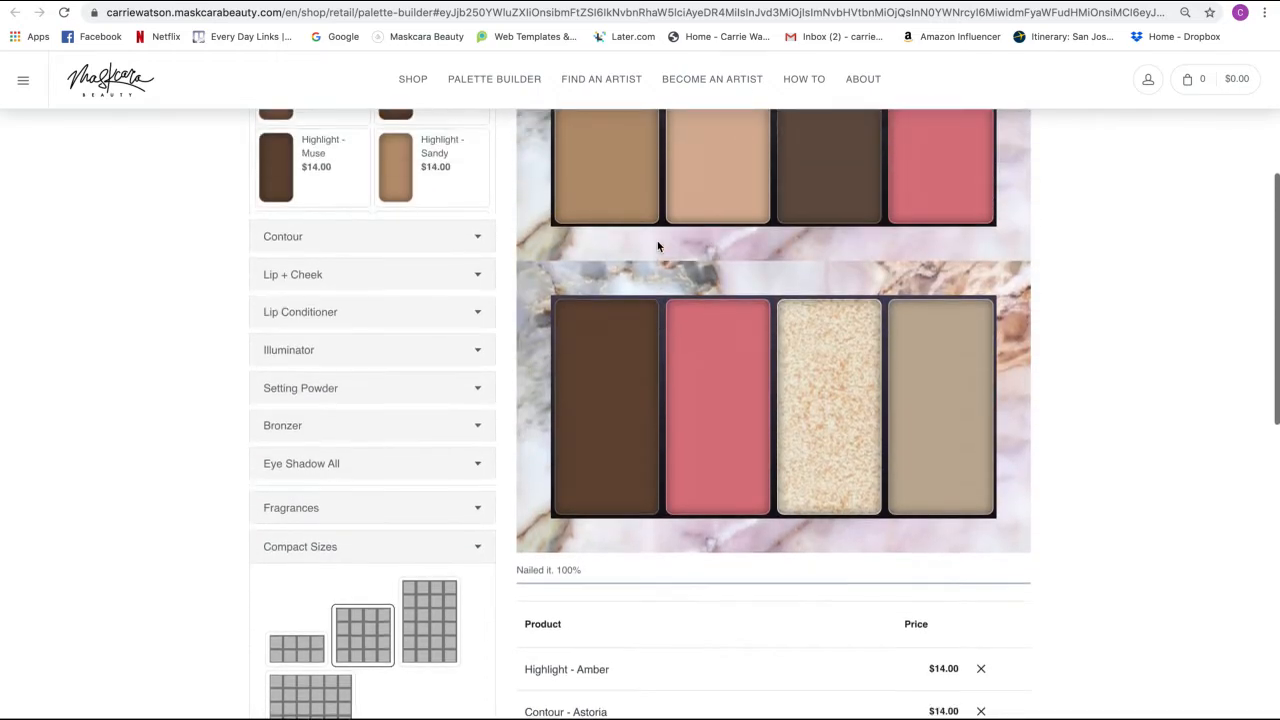
scroll(658, 246, up, 4)
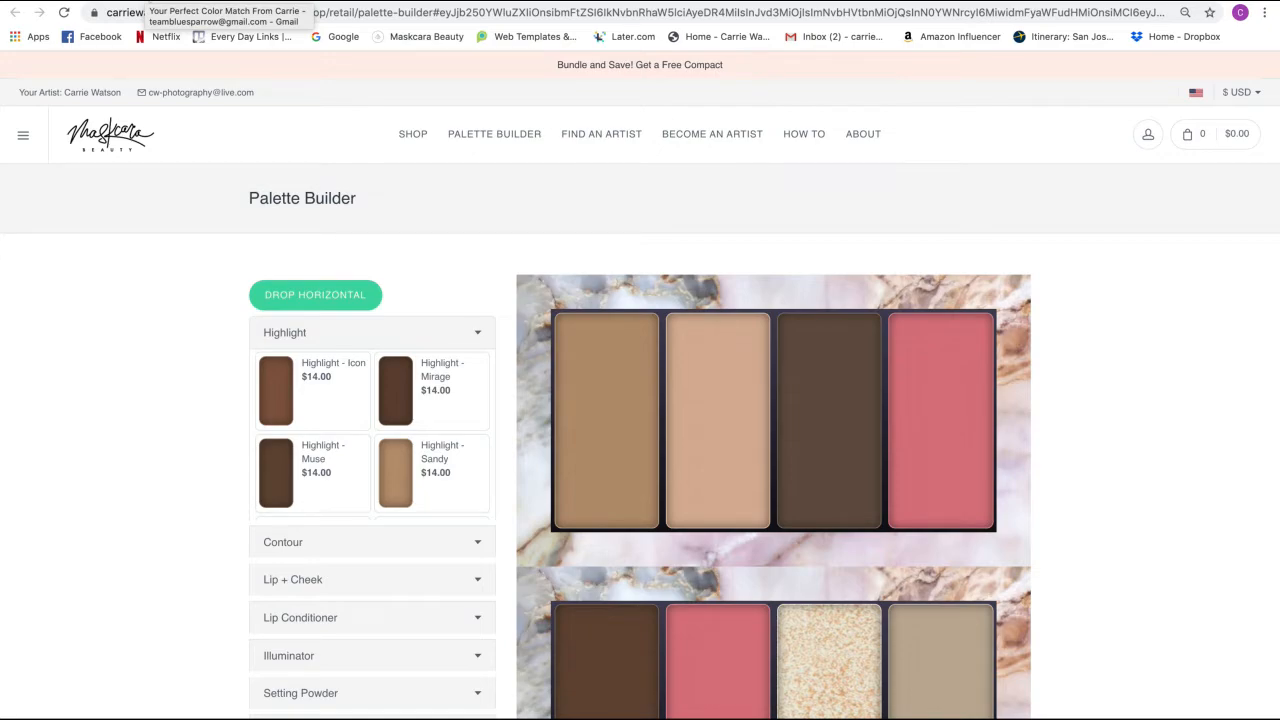
- Scroll through the received color-match email in Gmail to check its full content
click(148, 1)
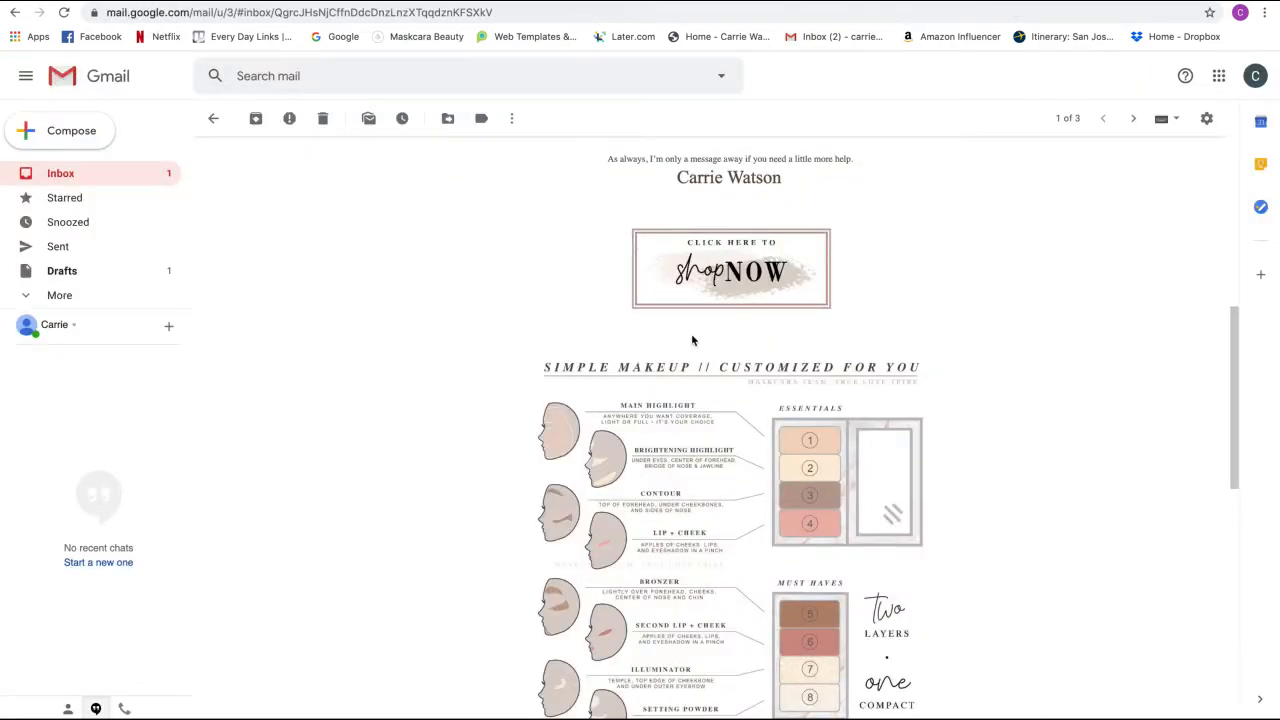
scroll(540, 314, up, 5)
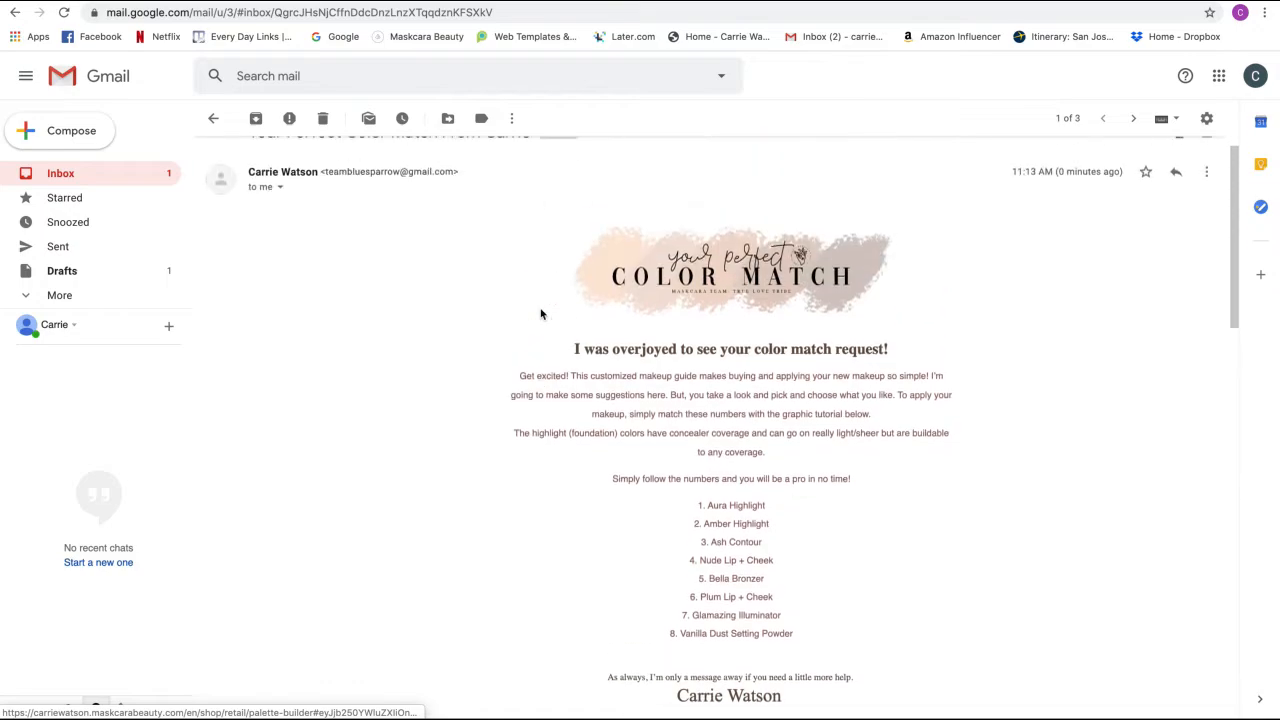
scroll(540, 314, up, 2)
scroll(540, 314, down, 3)
scroll(540, 314, up, 2)
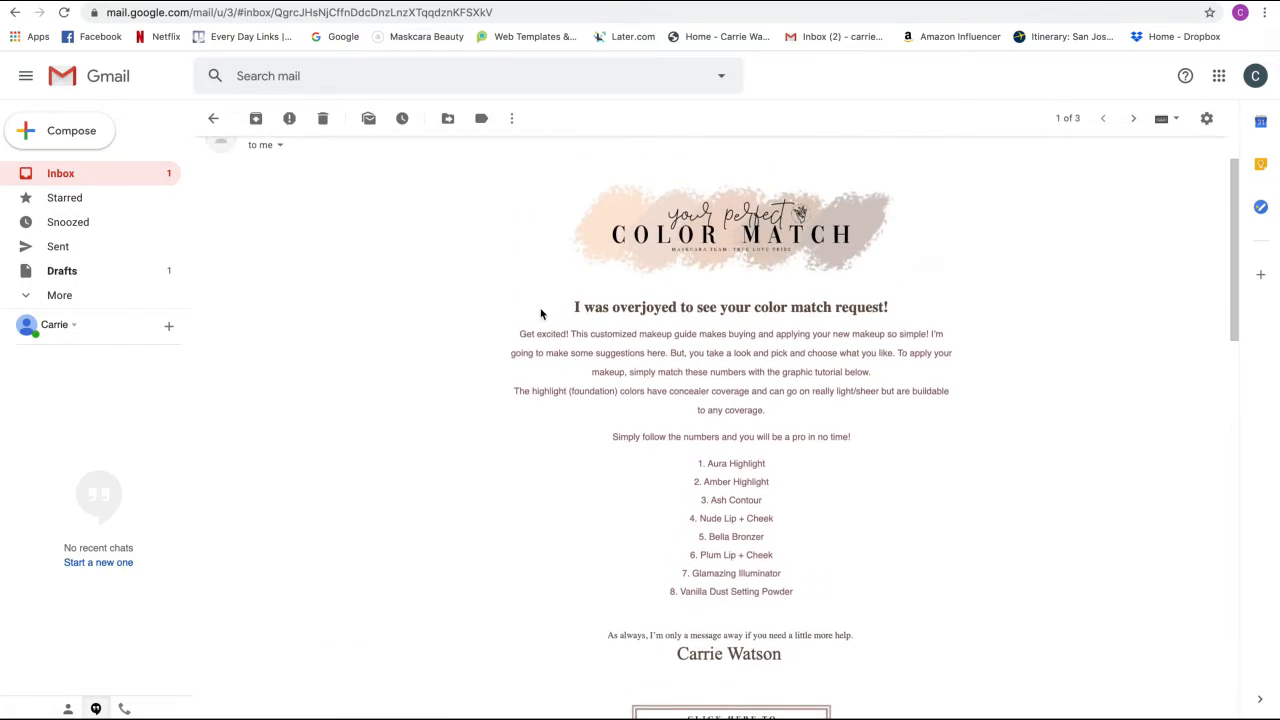
scroll(540, 314, down, 5)
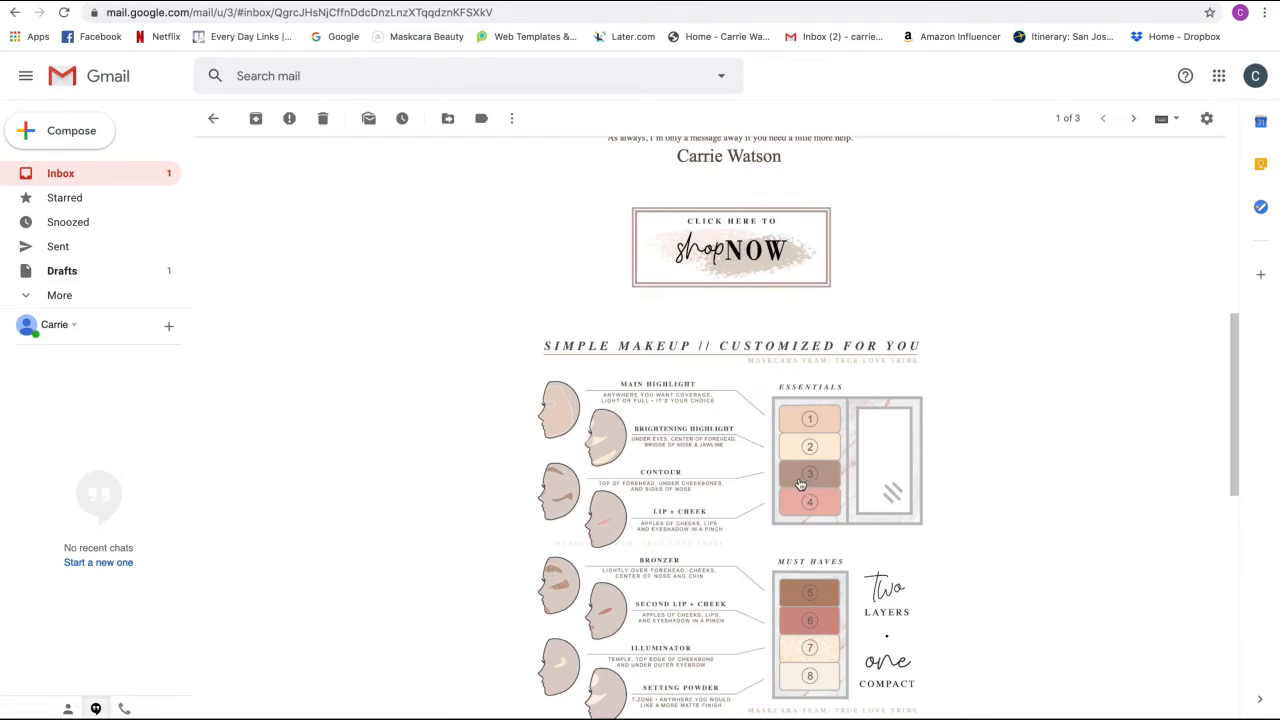
scroll(800, 485, down, 1)
scroll(800, 485, down, 1)
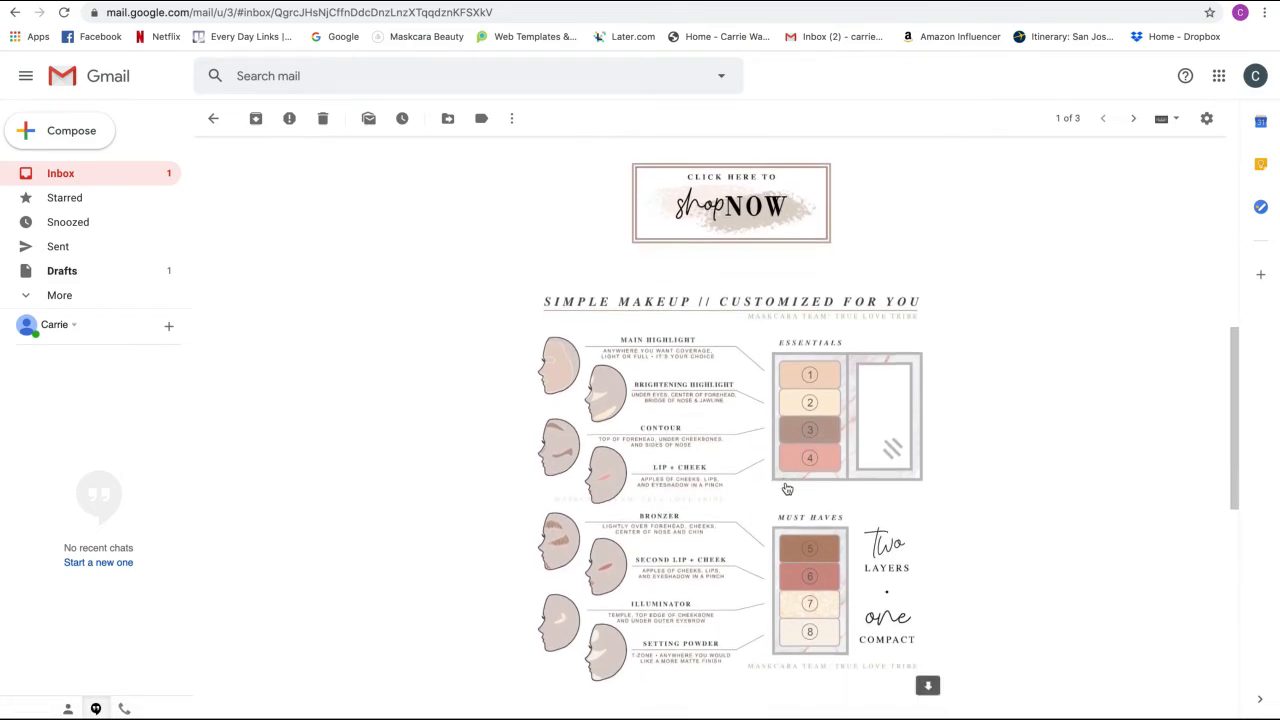
scroll(790, 491, down, 3)
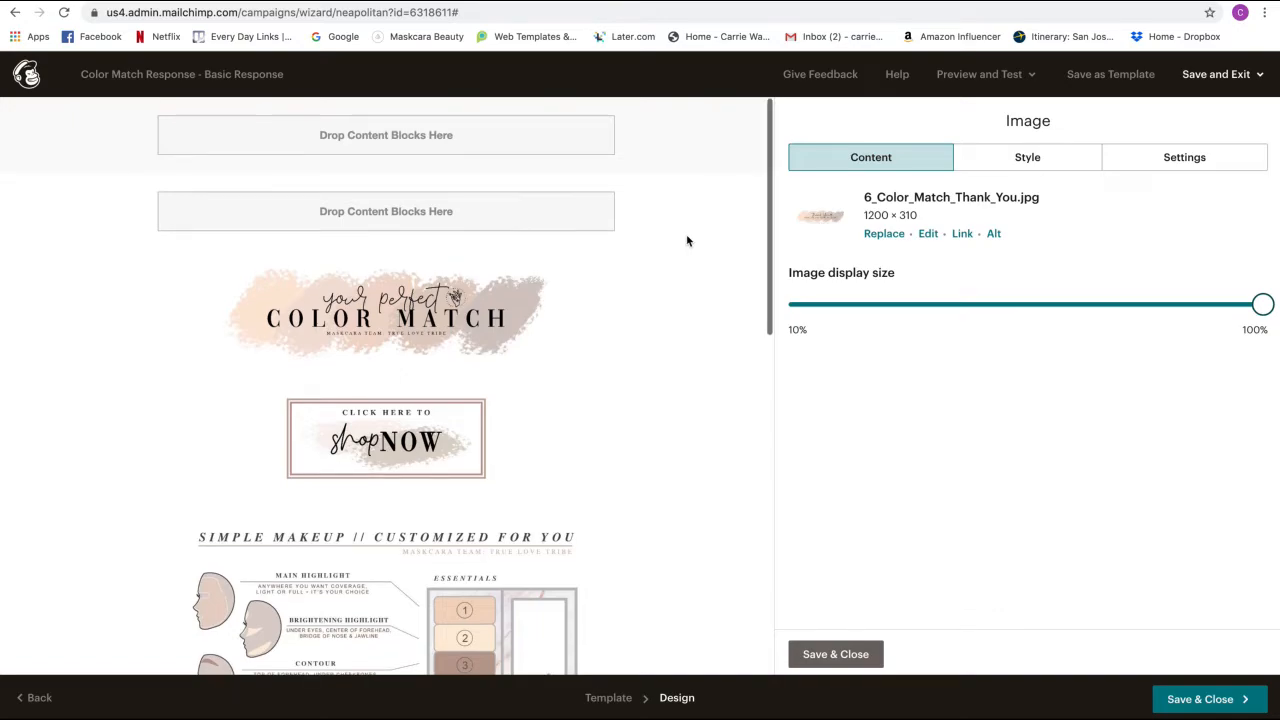
- Save the campaign design as the template '2 Basic Highlights' and return to the campaign
click(1104, 75)
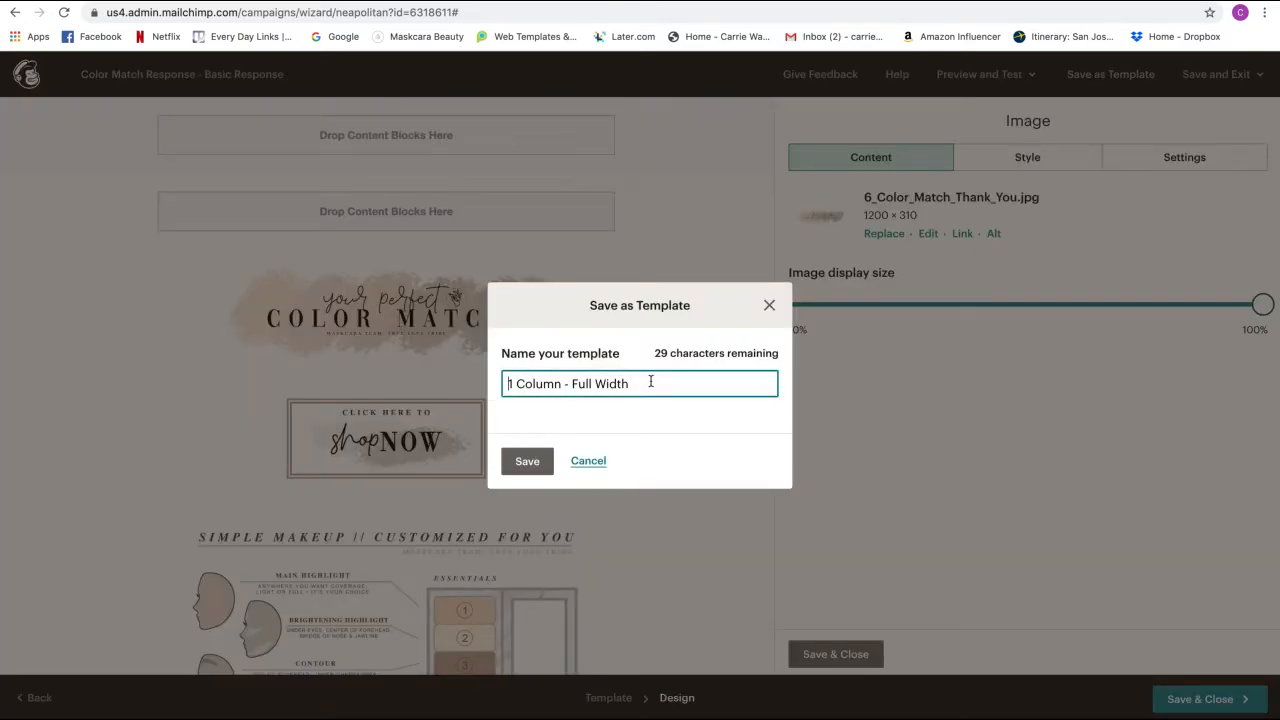
drag(651, 381, 404, 380)
text(Basic)
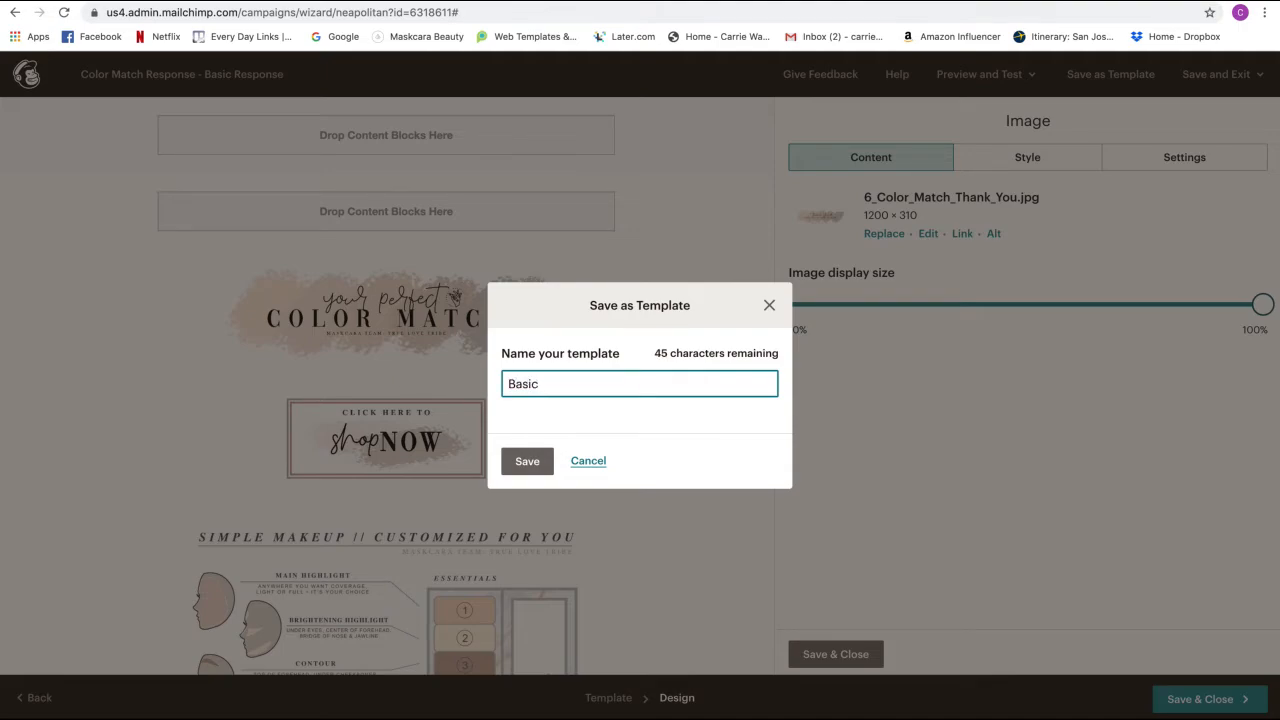
key(BackSpace)
key(BackSpace)
key(BackSpace)
key(BackSpace)
text(2 Basic Highlist)
key(BackSpace)
key(BackSpace)
text(ghts)
click(515, 460)
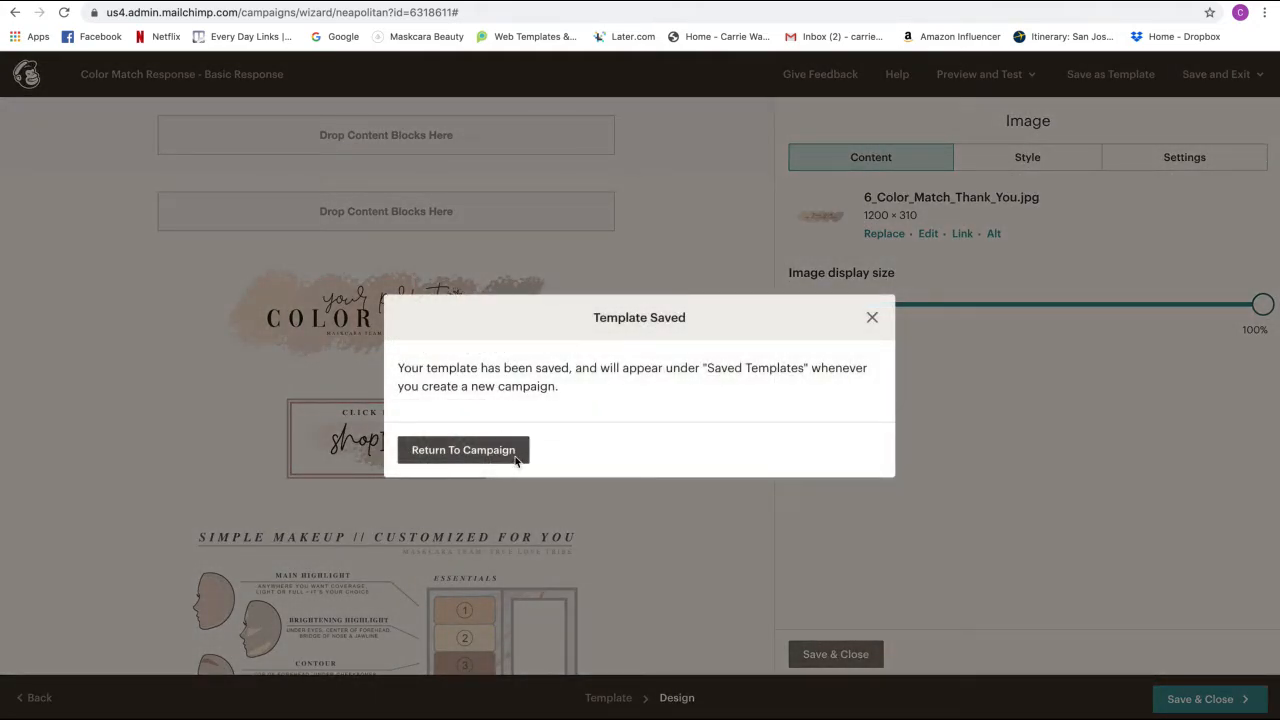
click(516, 460)
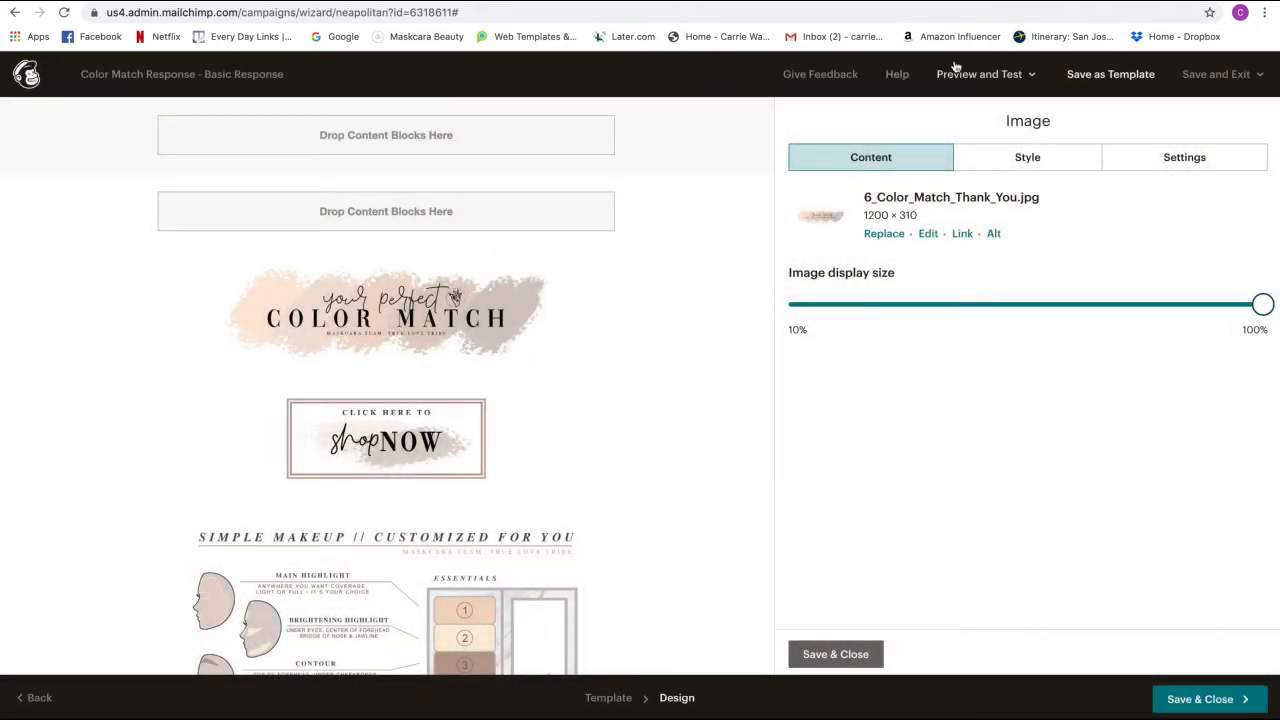
- Save the campaign and exit to the Campaigns list
click(1192, 76)
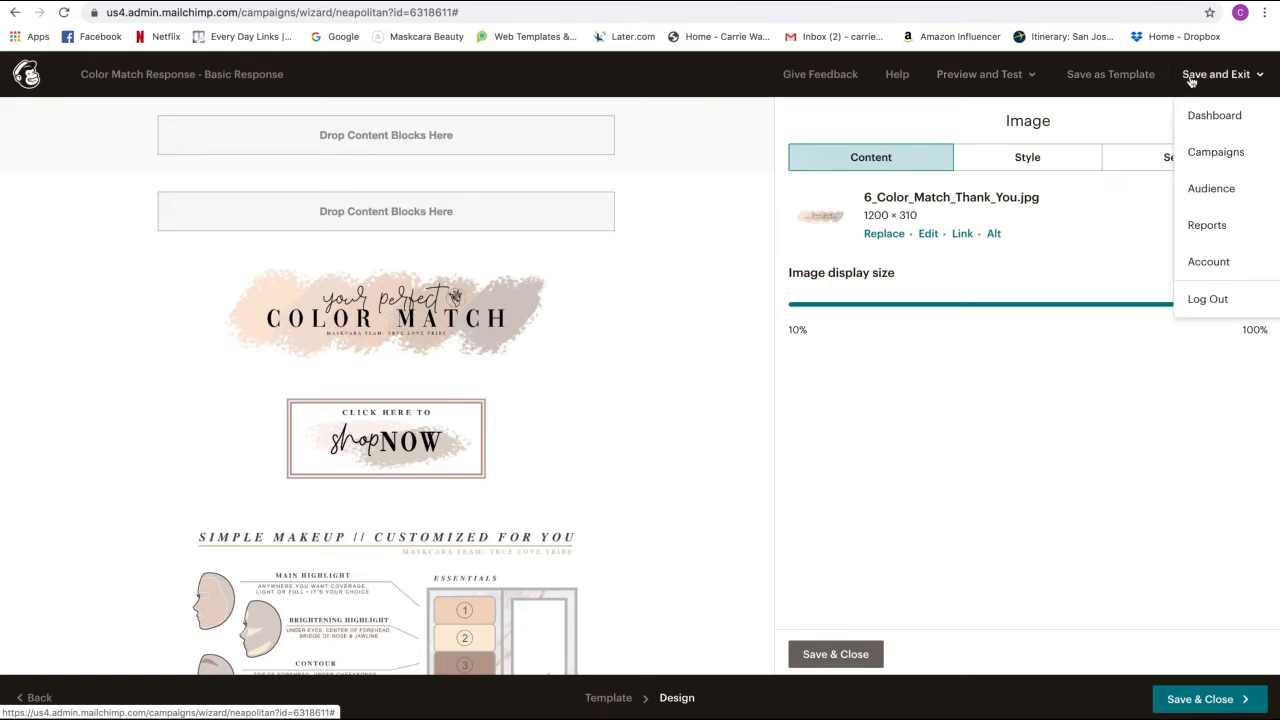
click(1207, 78)
click(1207, 78)
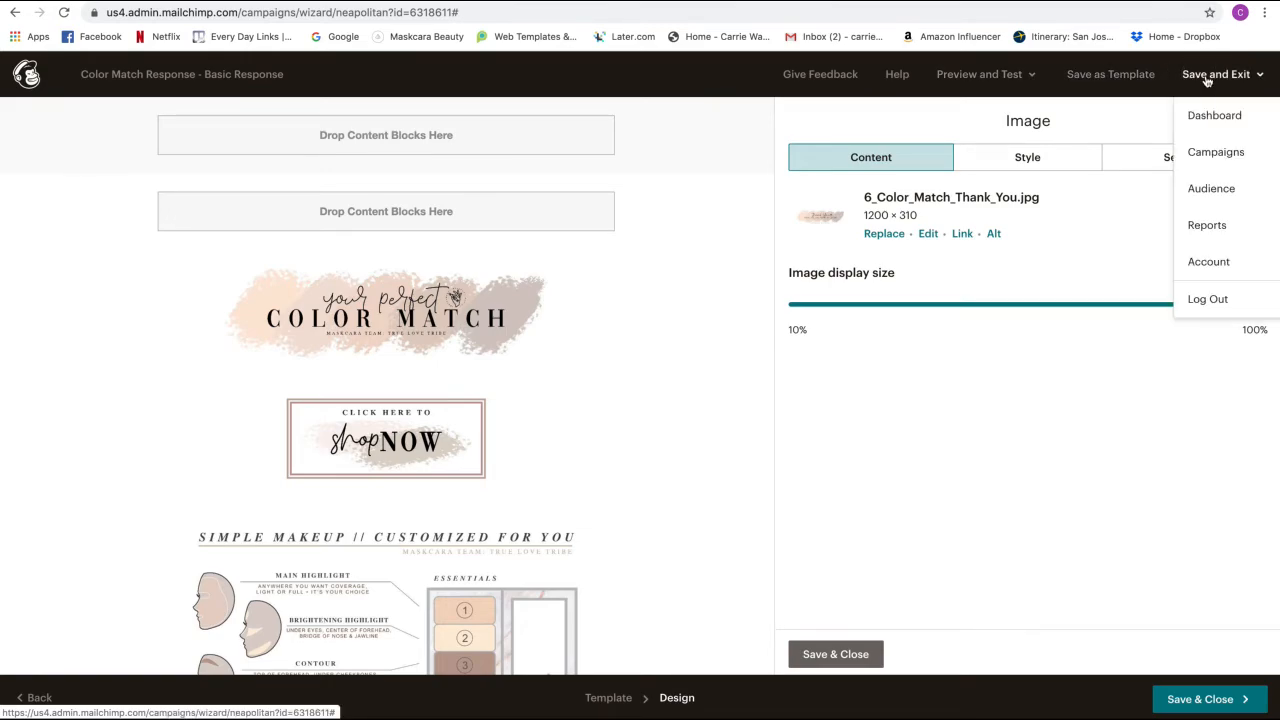
click(1204, 160)
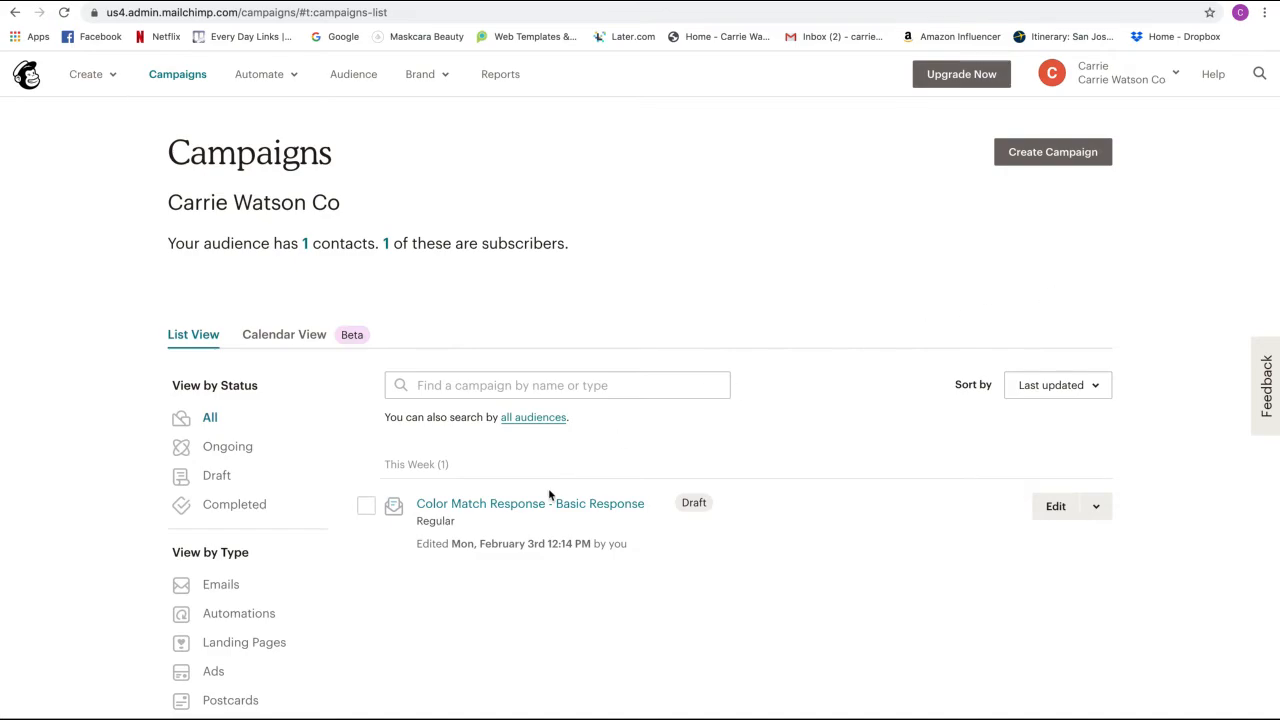
- Replicate the Color Match Response campaign into a 'copy 01' draft
scroll(550, 495, down, 1)
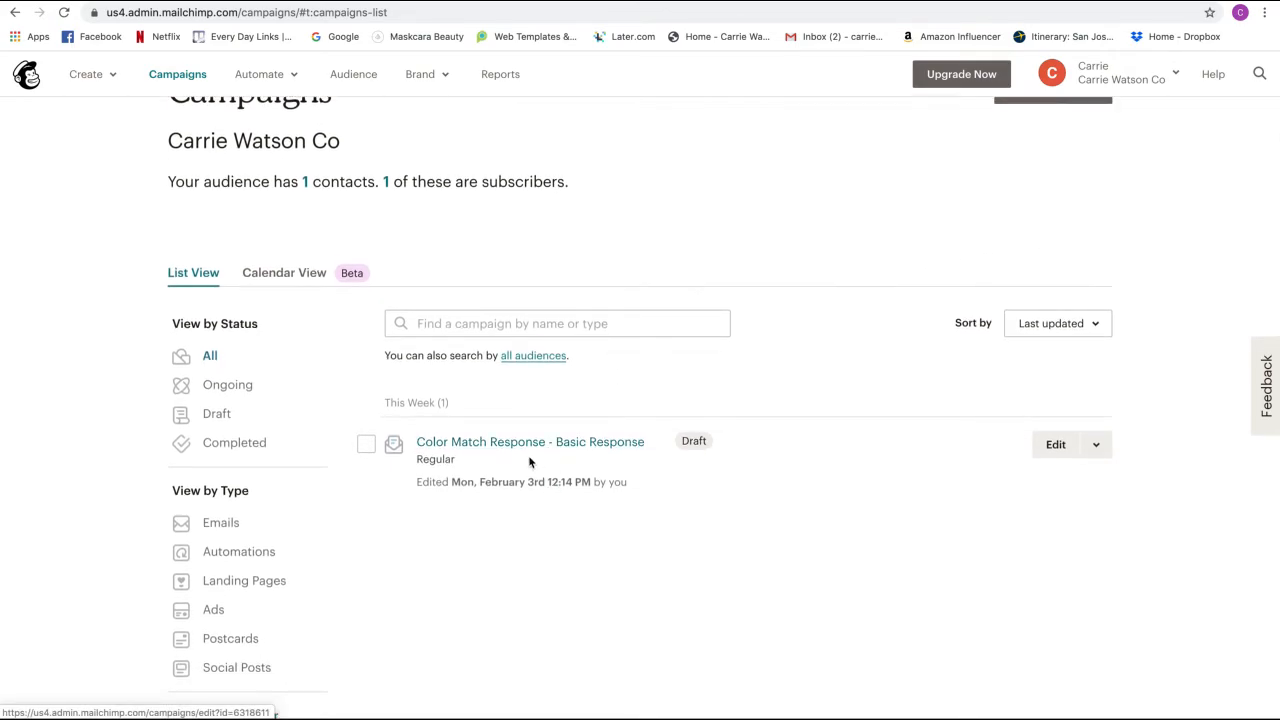
click(366, 448)
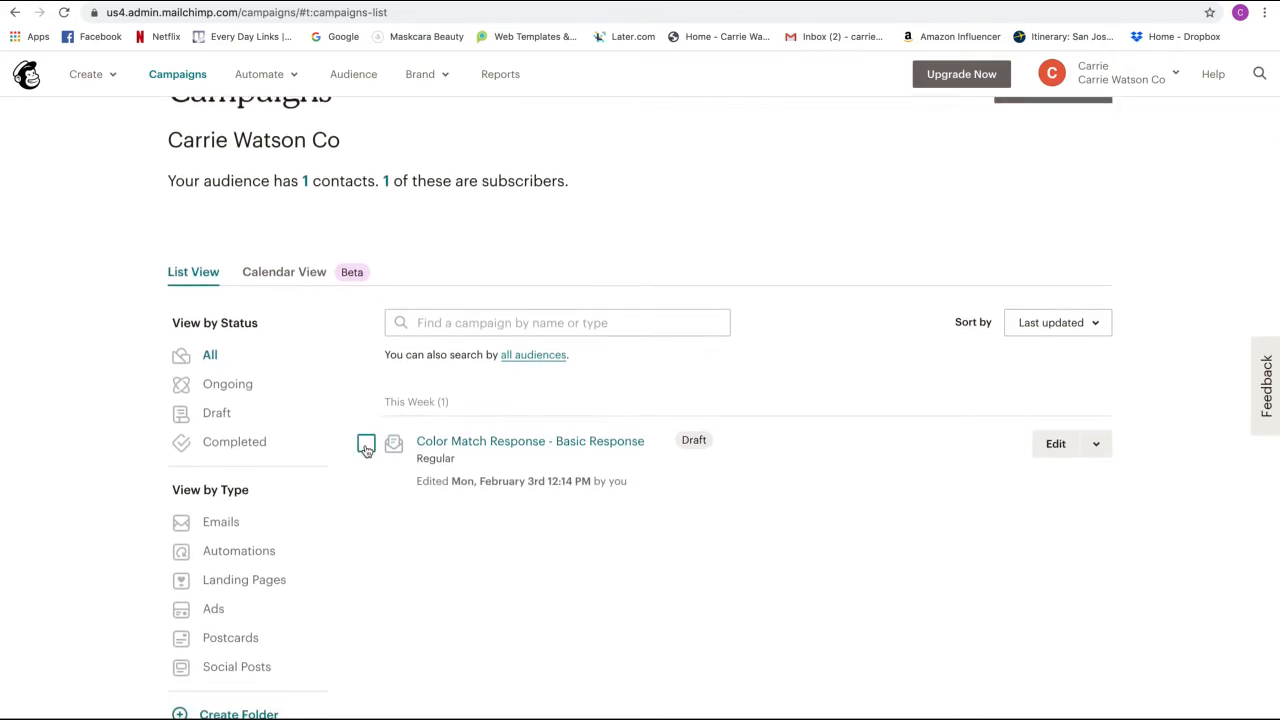
click(1096, 440)
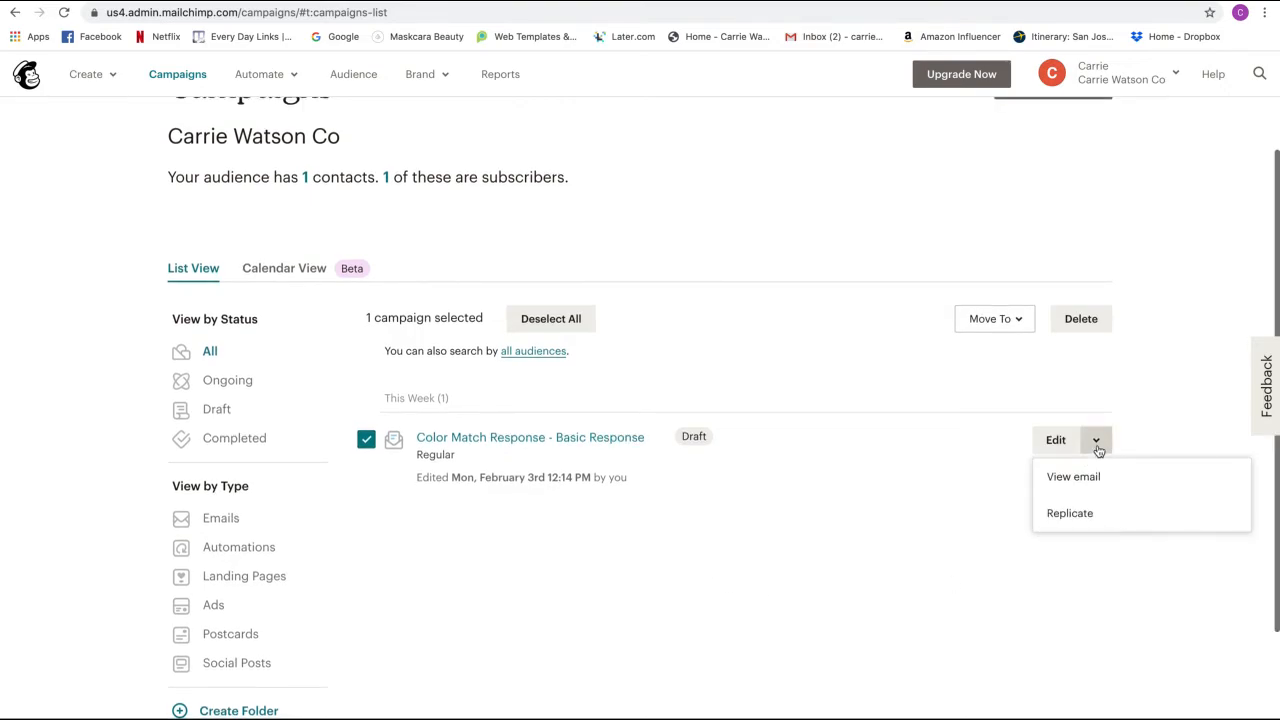
click(1070, 517)
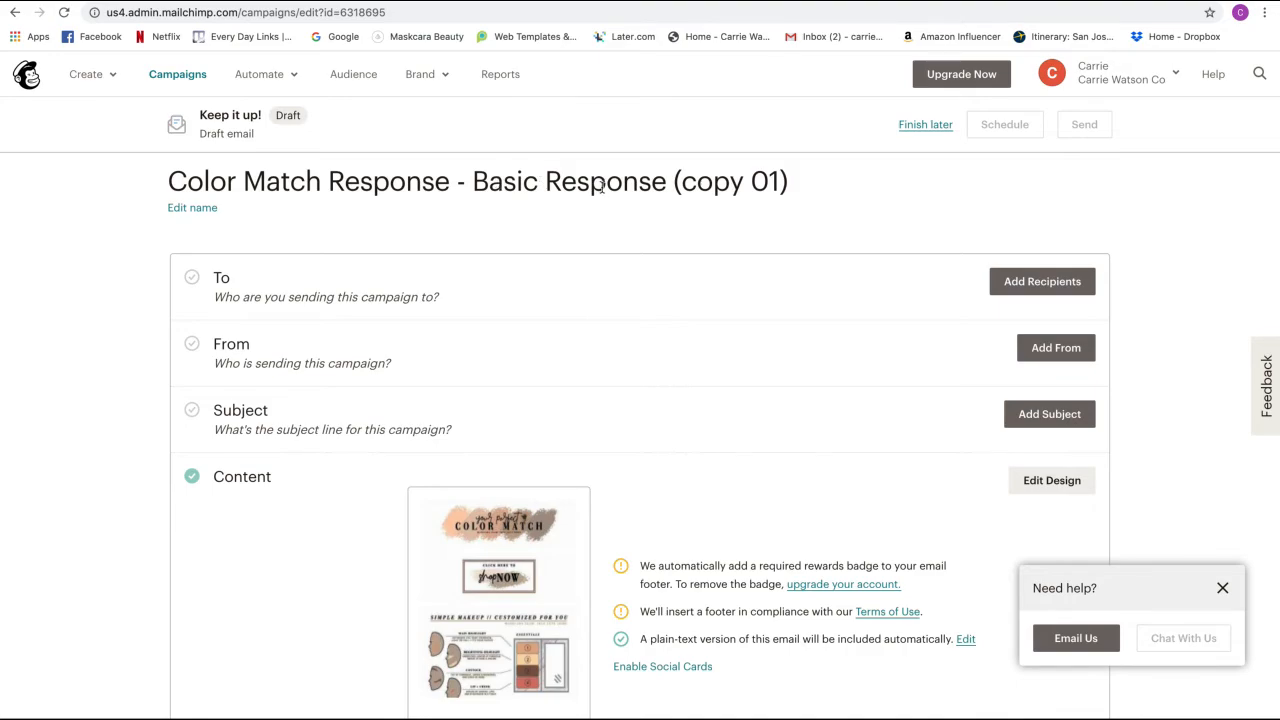
drag(803, 186, 477, 190)
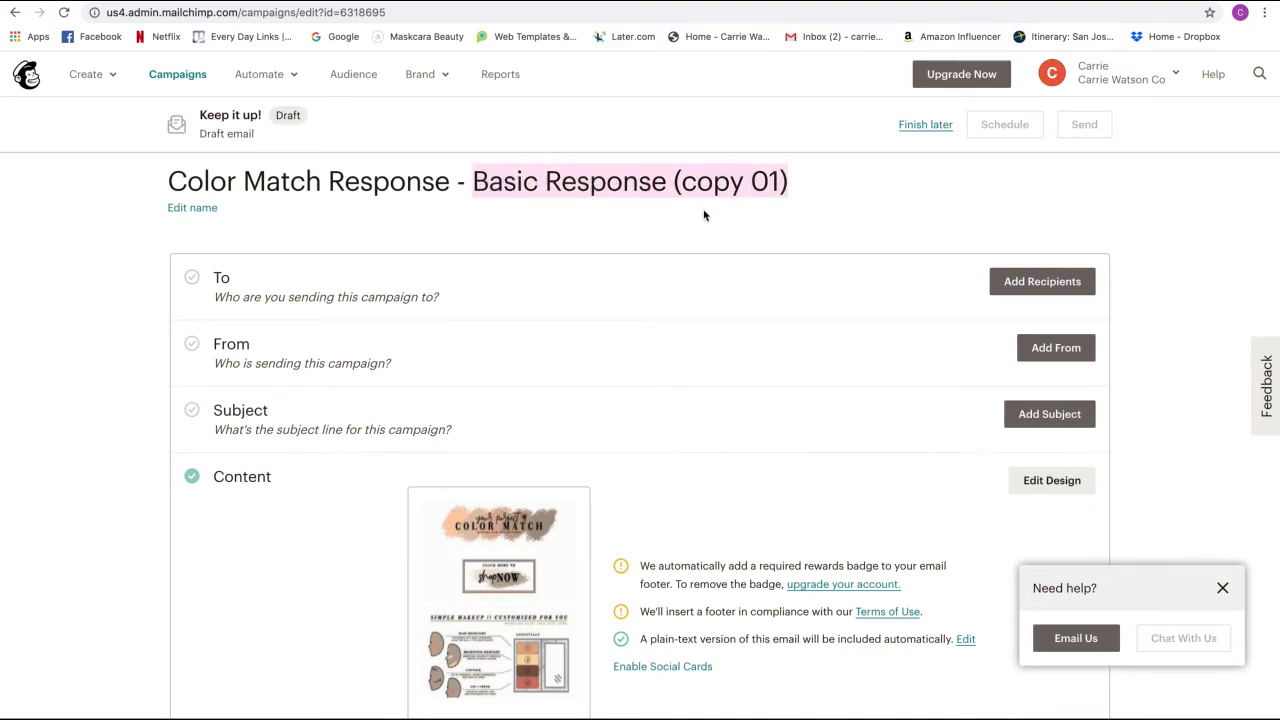
scroll(800, 212, down, 2)
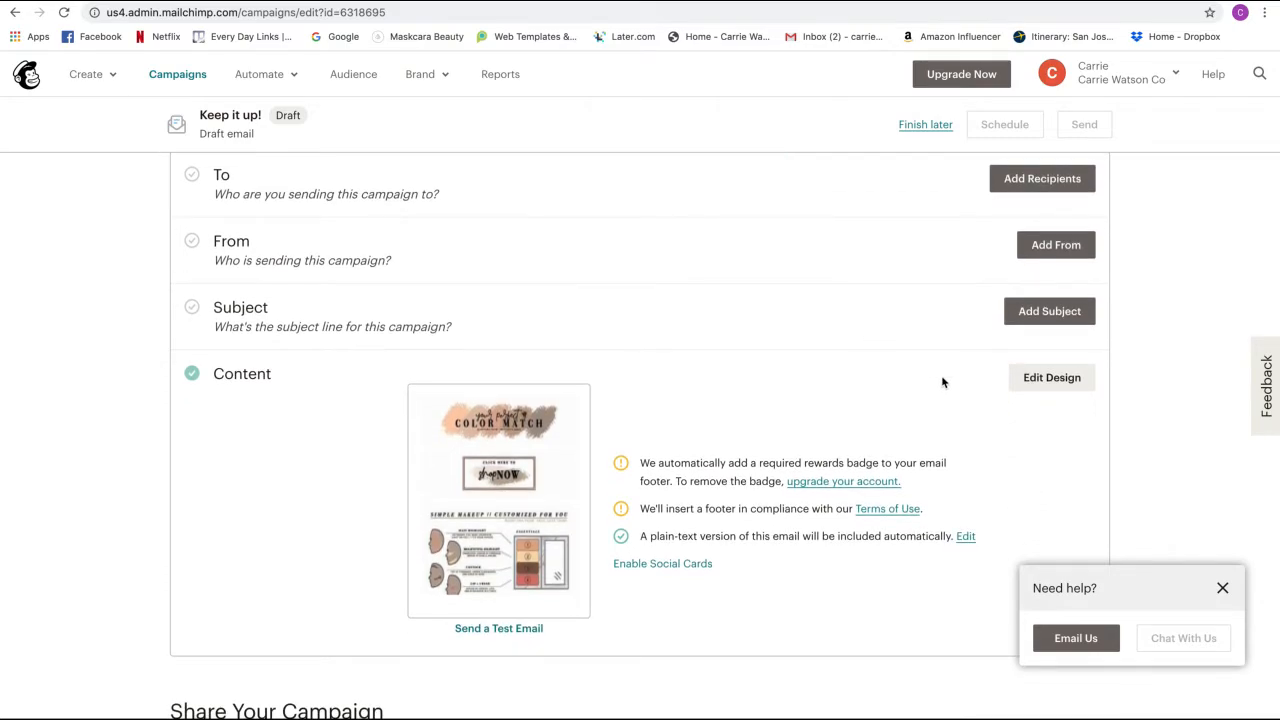
click(1224, 589)
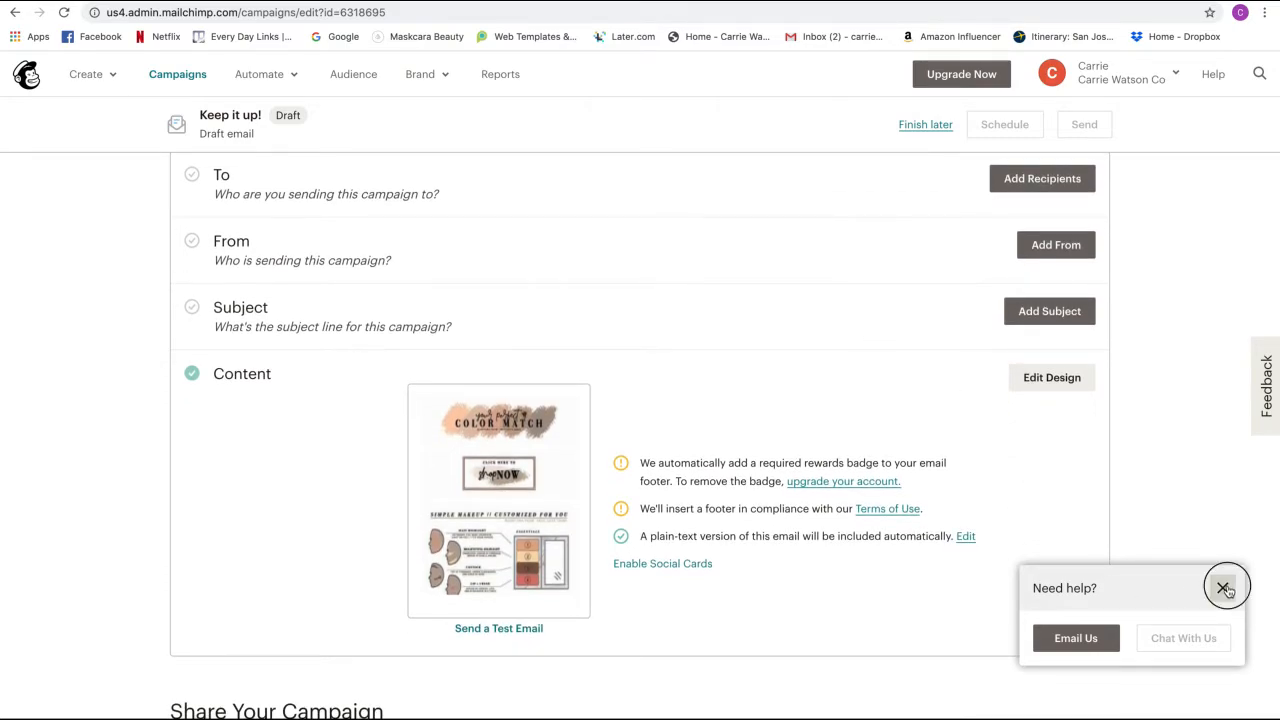
- Replace the placement chart with Color_Match_placement_under-Eye.jpg, resized to 1200 × 1200
click(1064, 379)
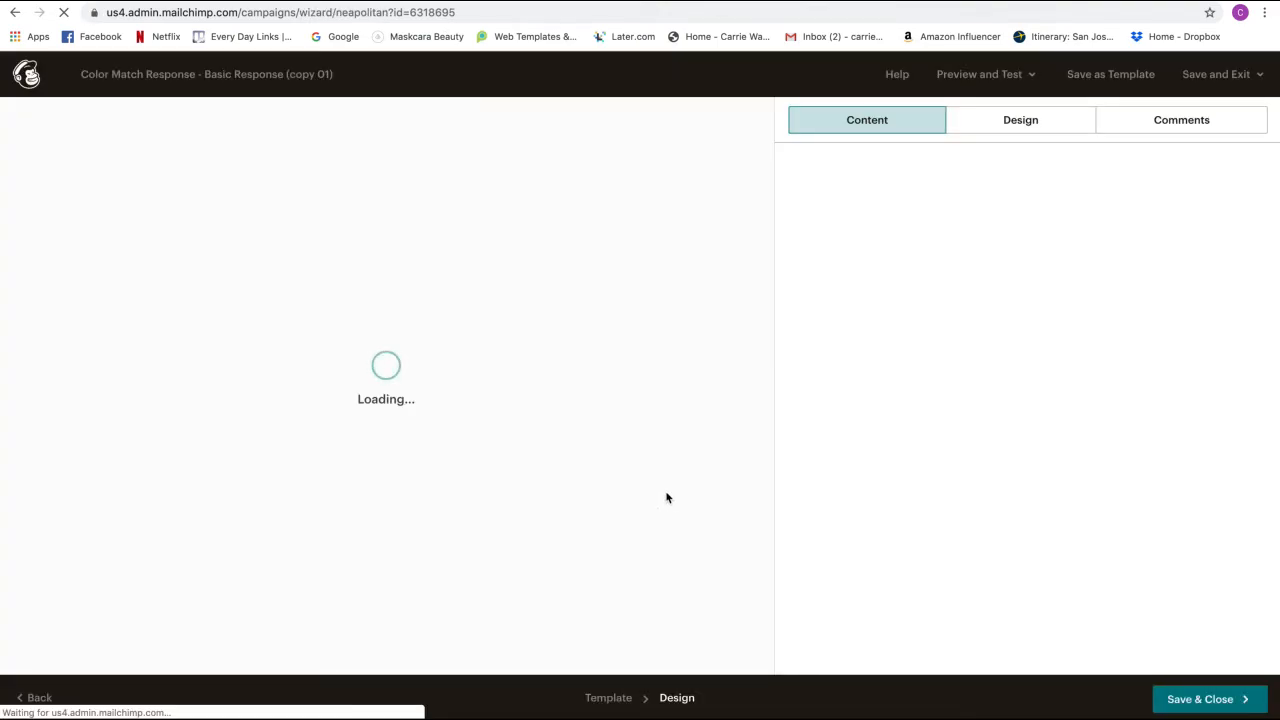
scroll(667, 497, down, 3)
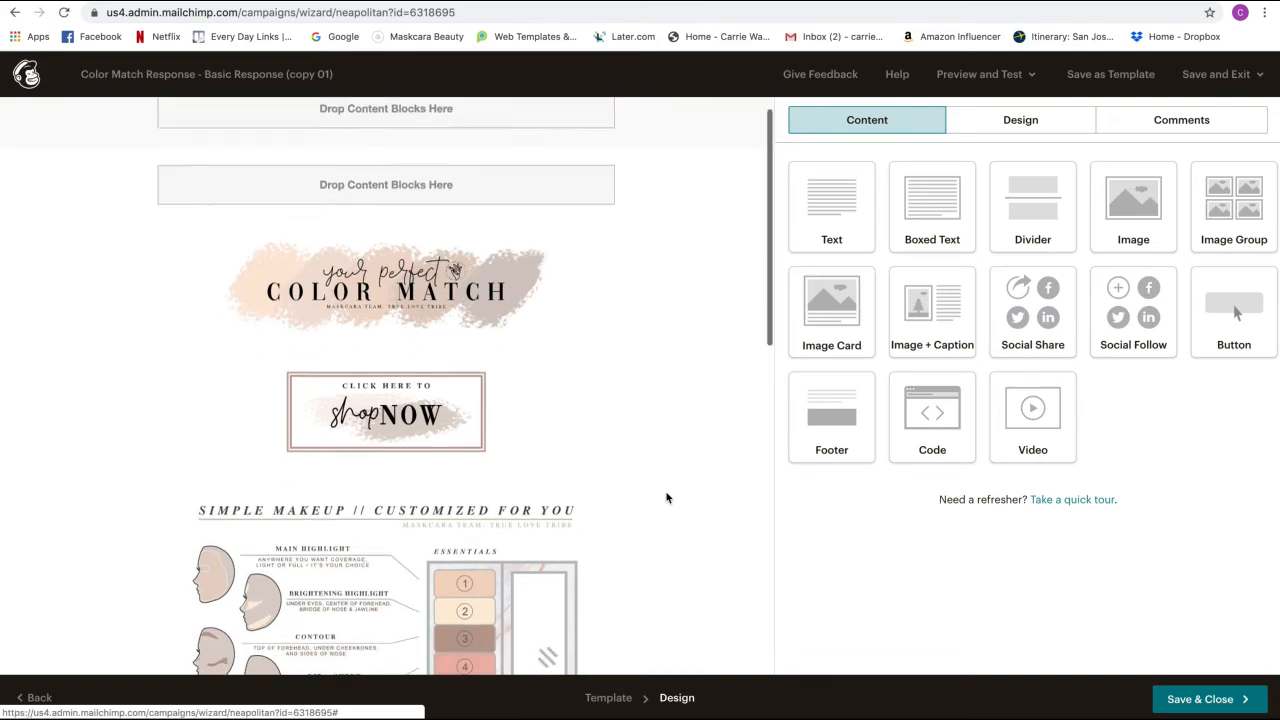
click(473, 431)
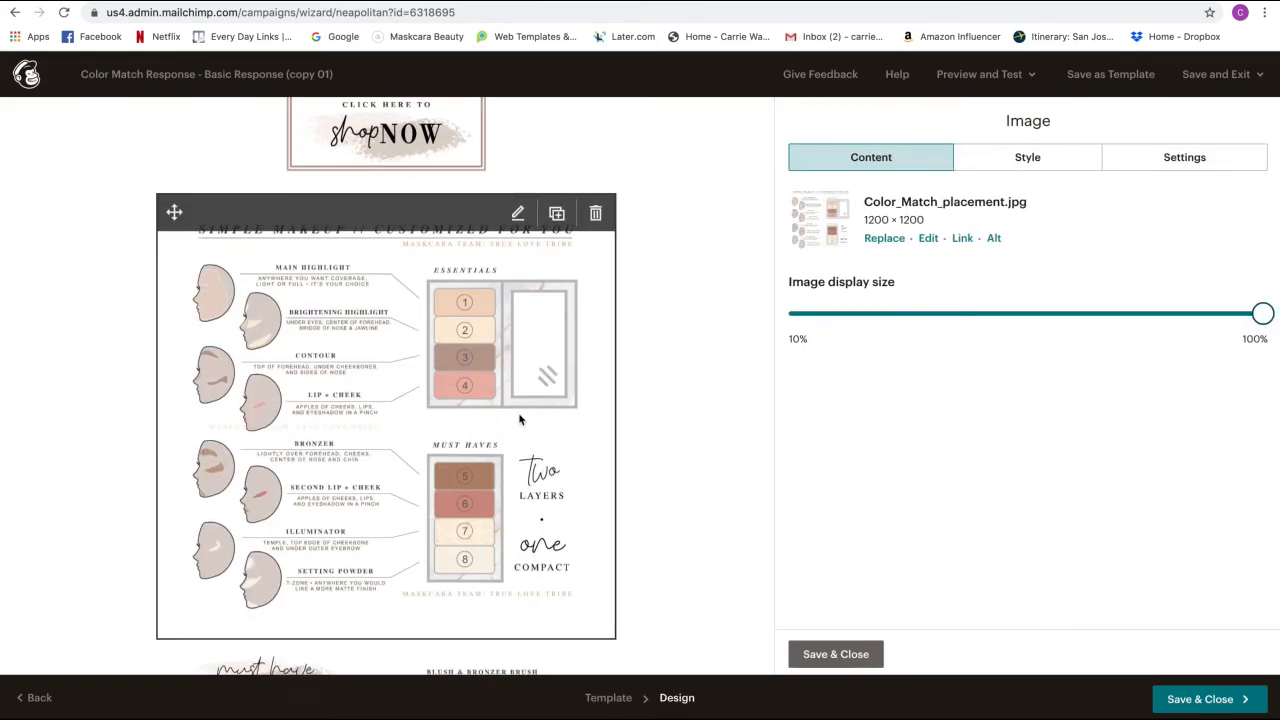
click(880, 240)
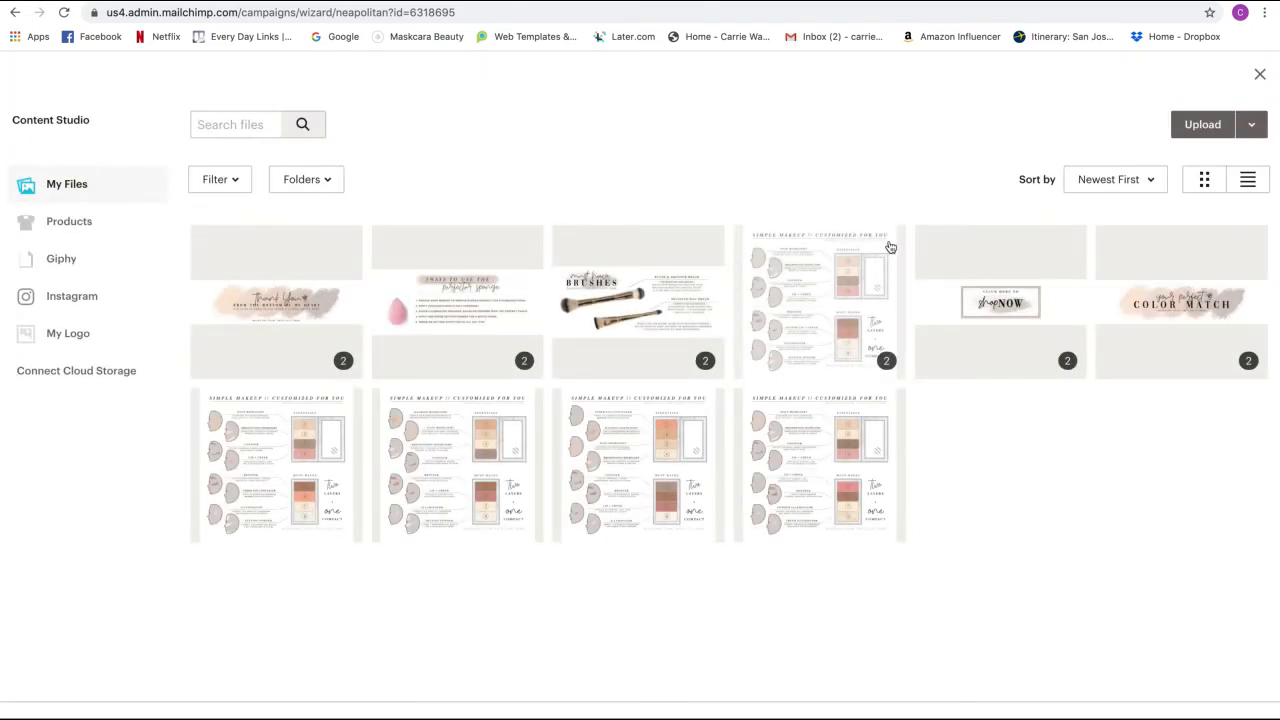
click(245, 482)
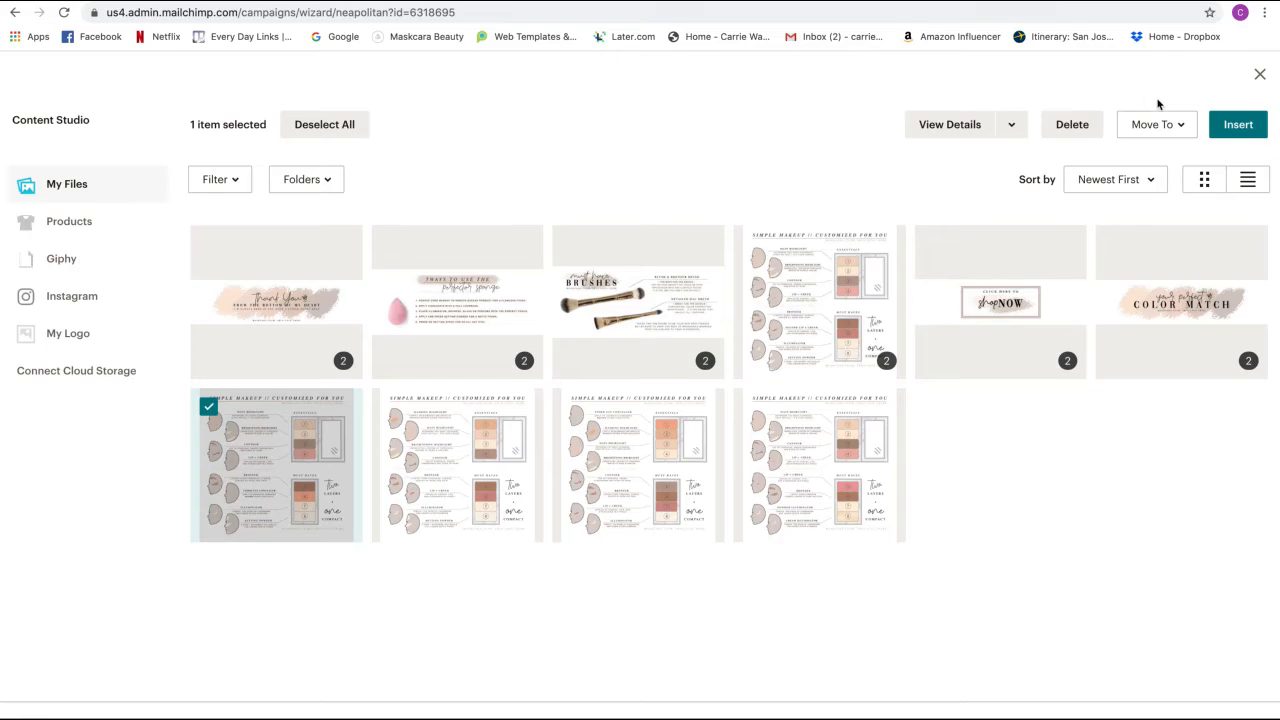
click(1226, 125)
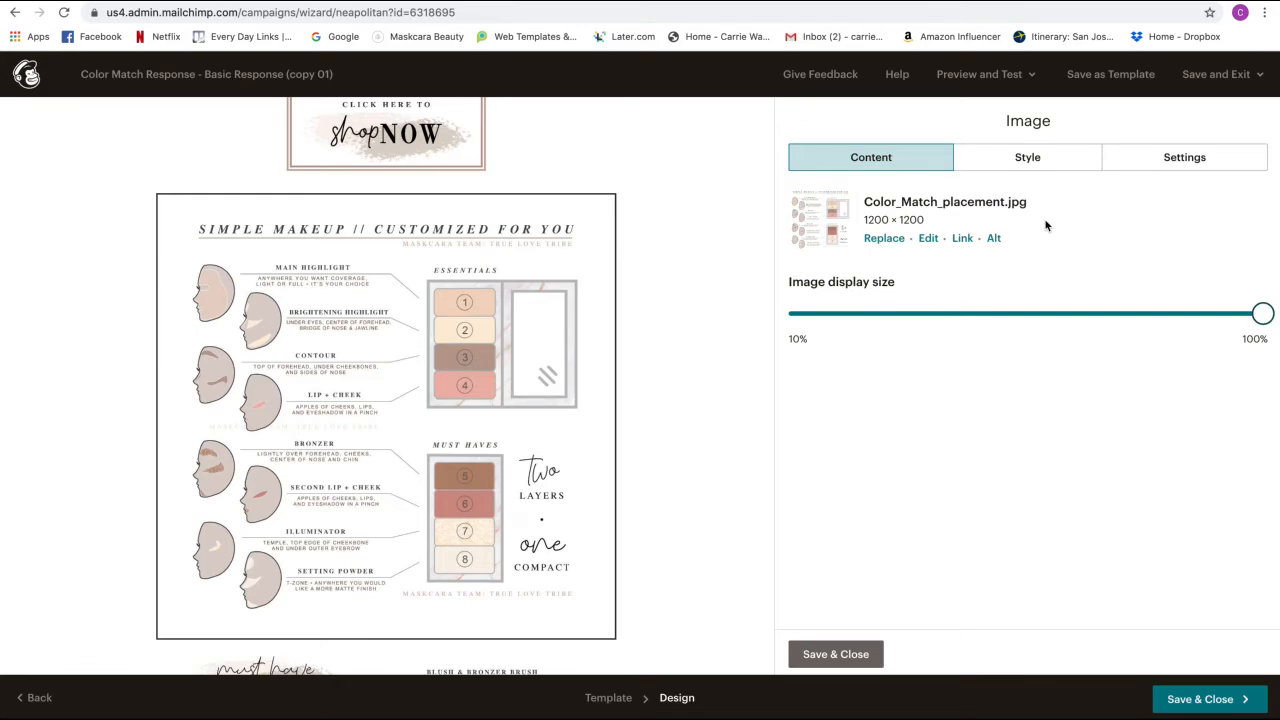
click(1027, 300)
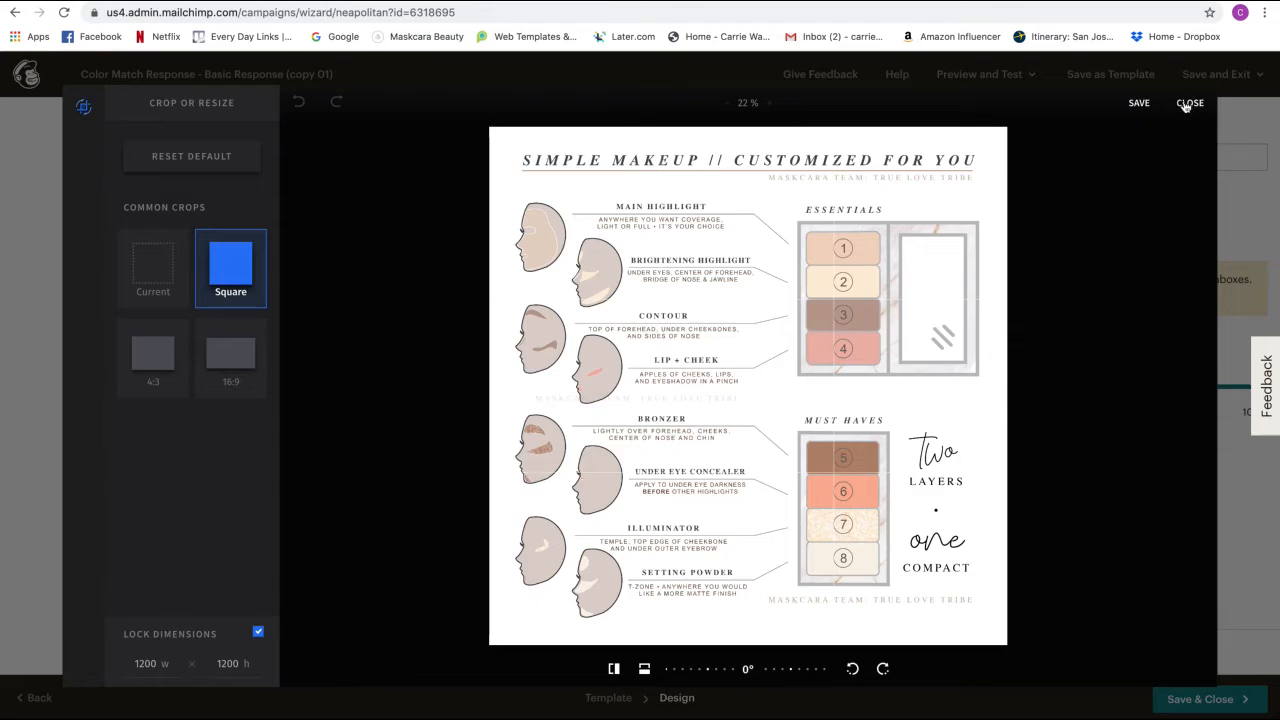
click(1147, 103)
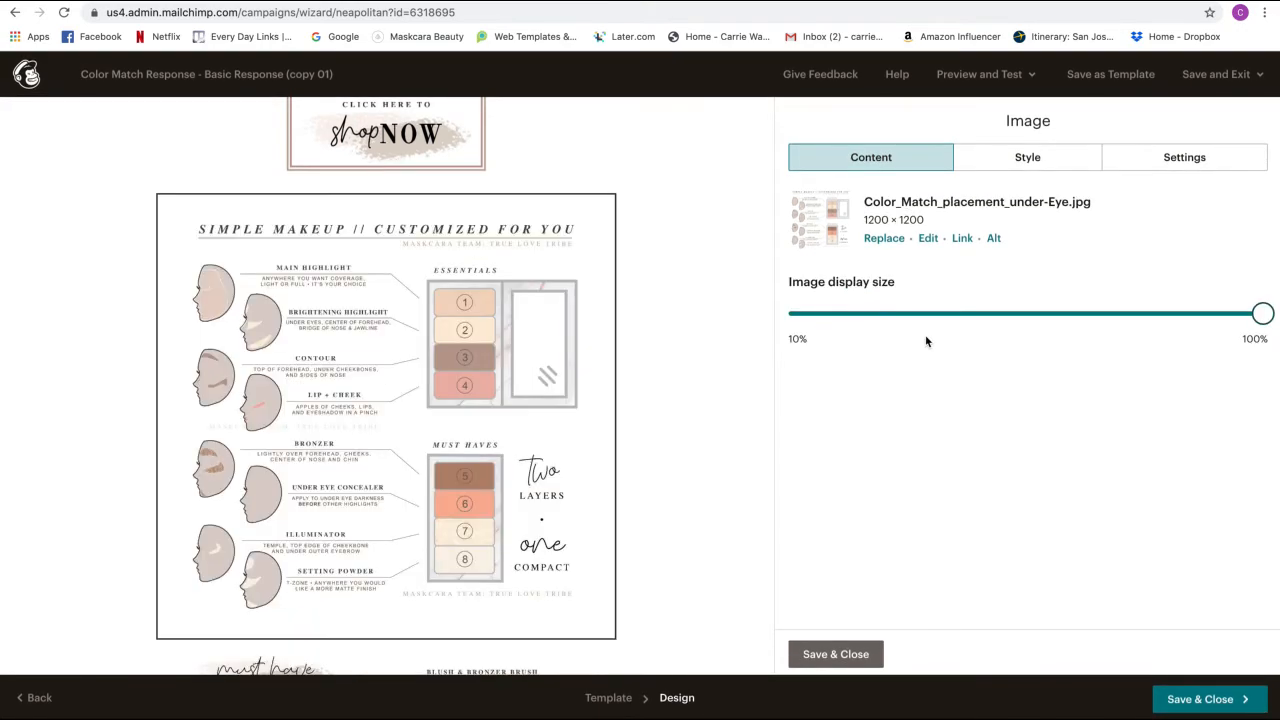
- Swap the chart for Color_Match_placement-masking-highlight-under-eye.jpg, resized to 1200 × 1200
scroll(611, 255, down, 3)
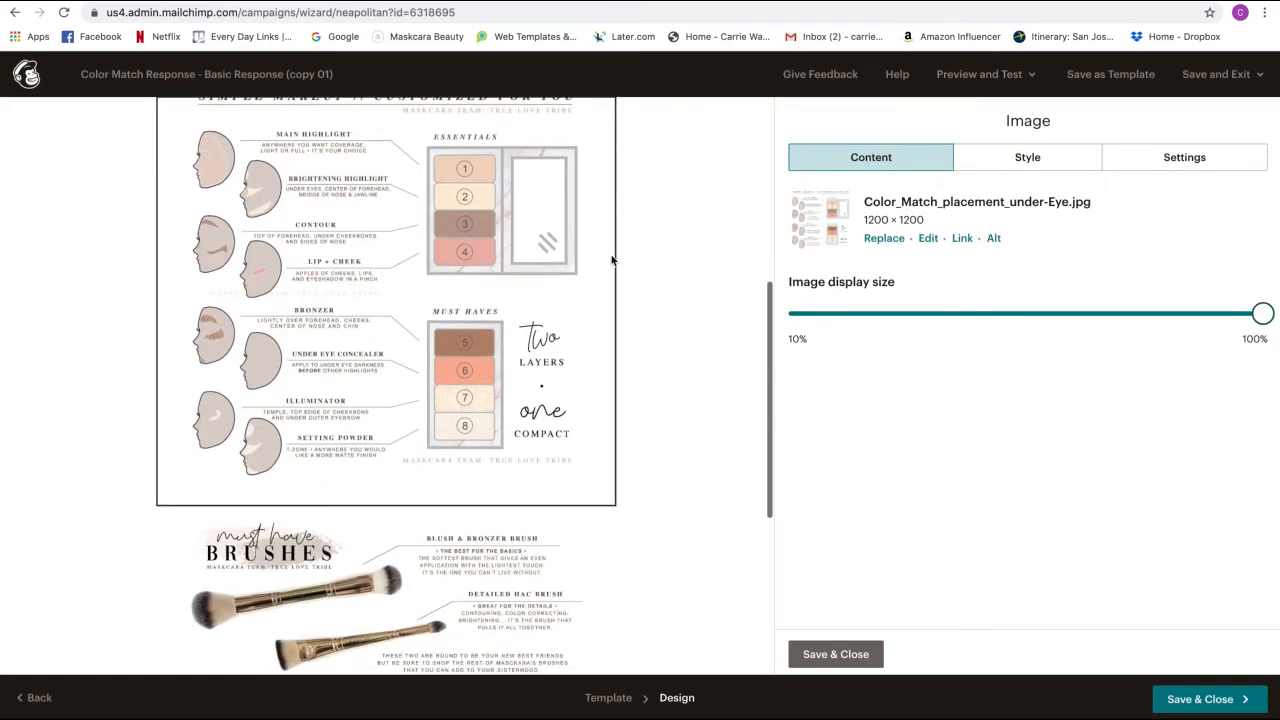
scroll(611, 258, up, 2)
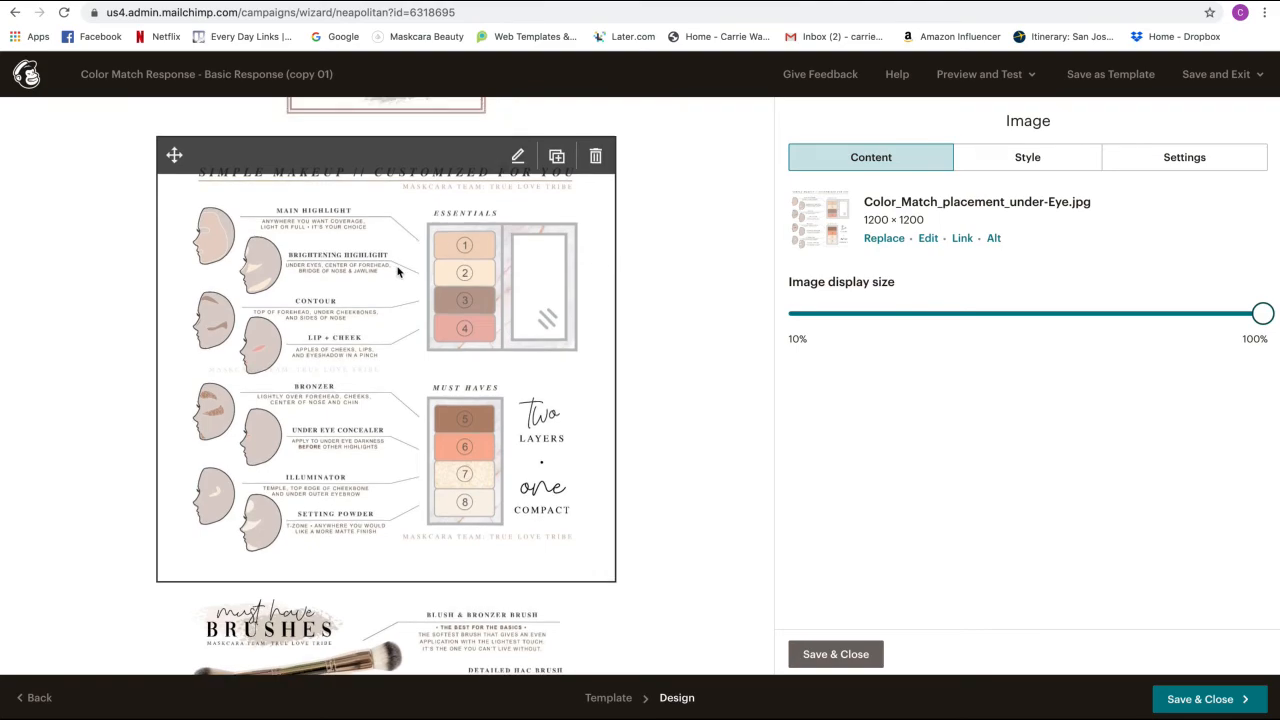
scroll(397, 271, down, 6)
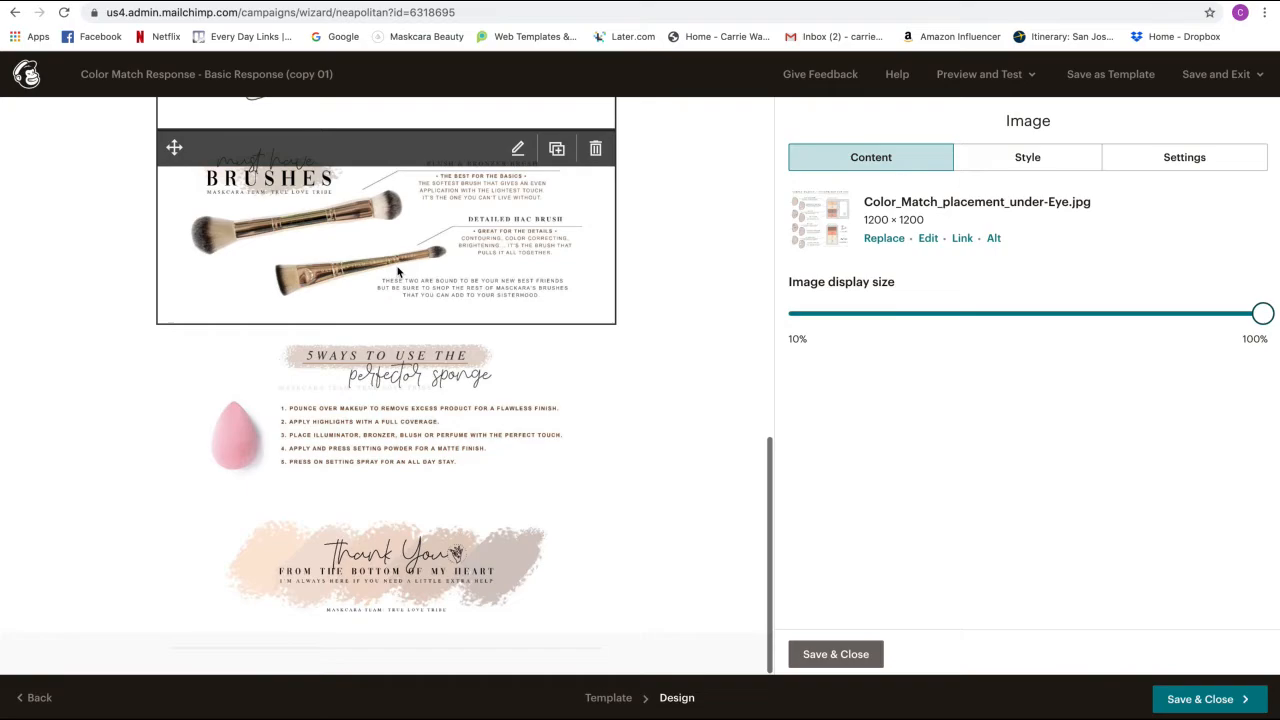
scroll(397, 271, up, 7)
scroll(397, 271, up, 3)
scroll(397, 271, down, 5)
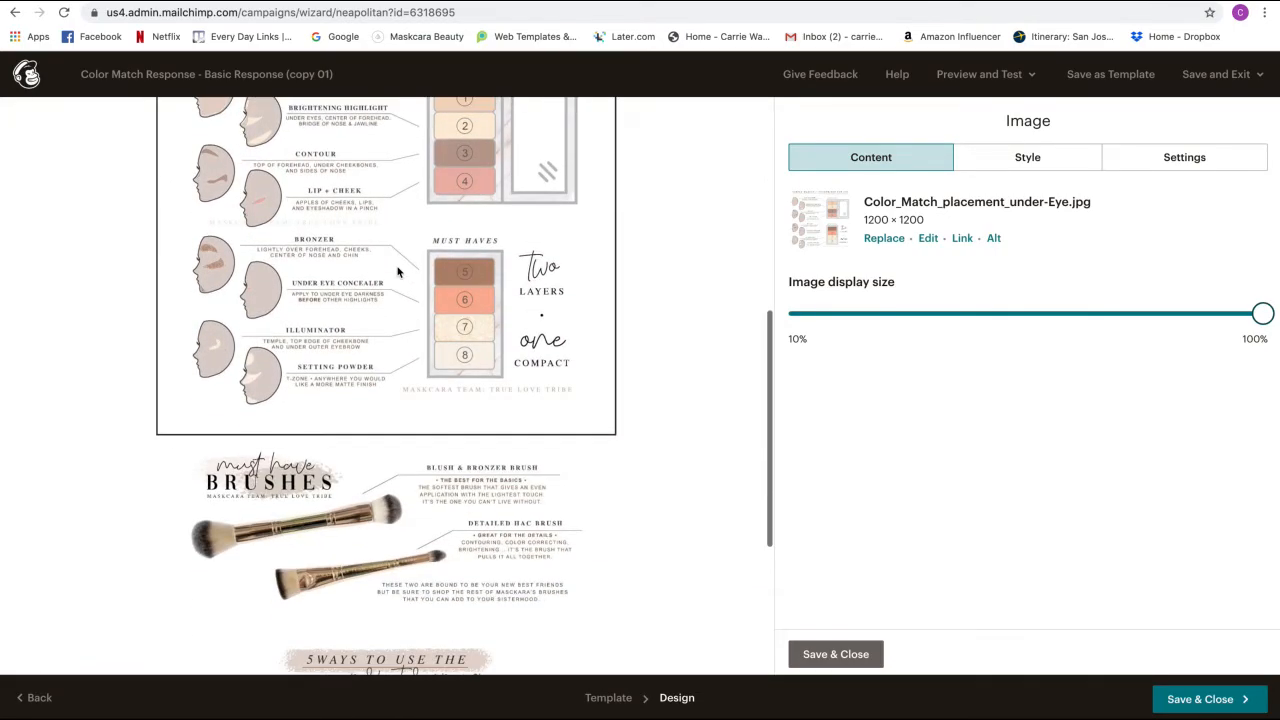
scroll(397, 271, up, 2)
click(880, 240)
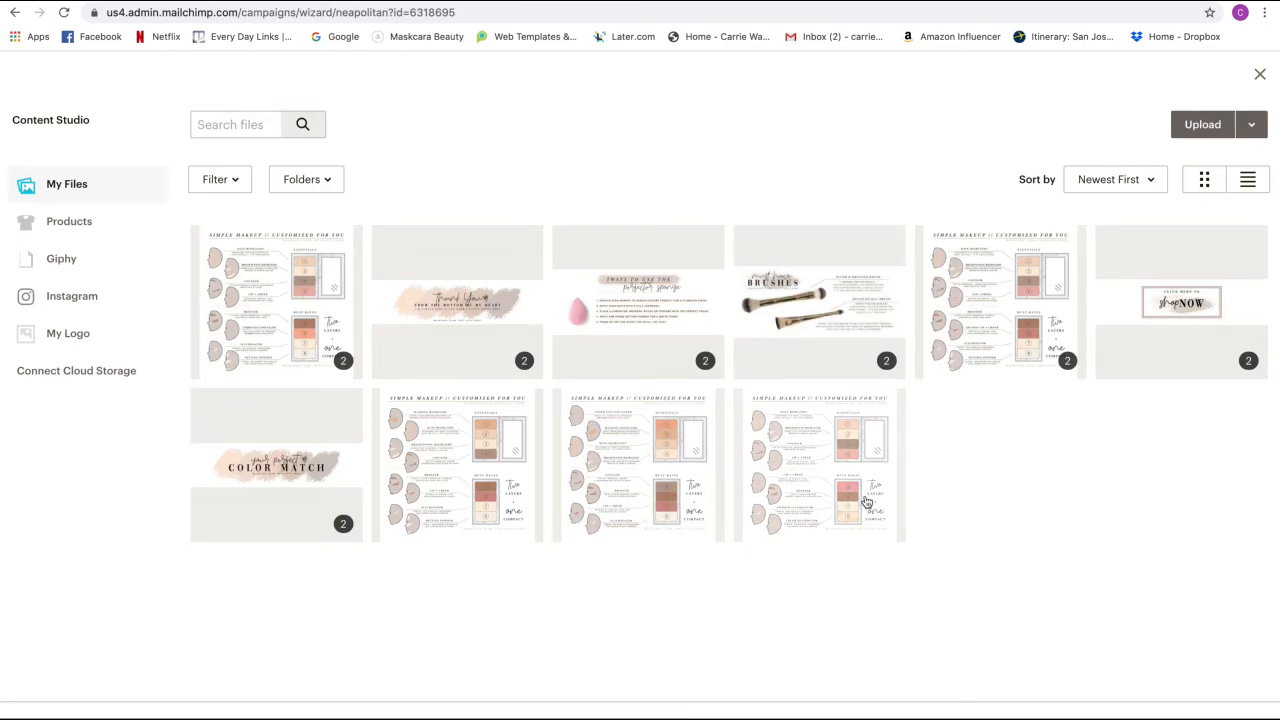
click(667, 494)
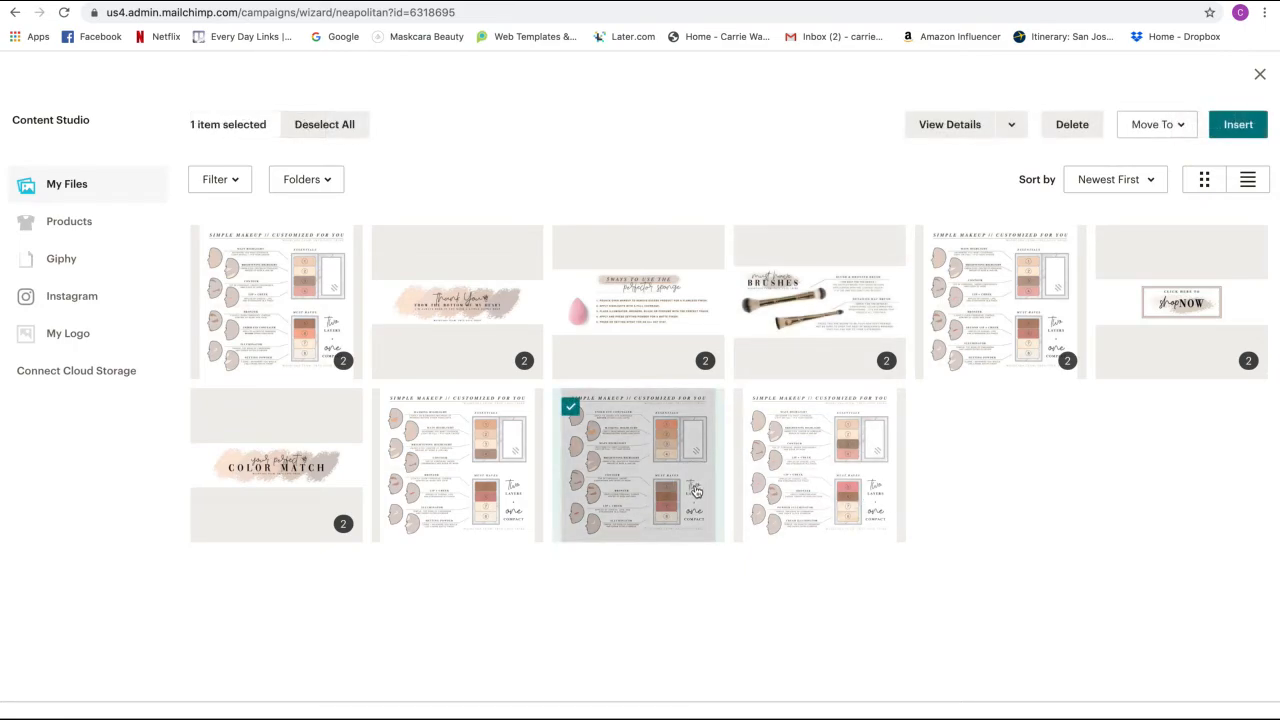
click(1237, 125)
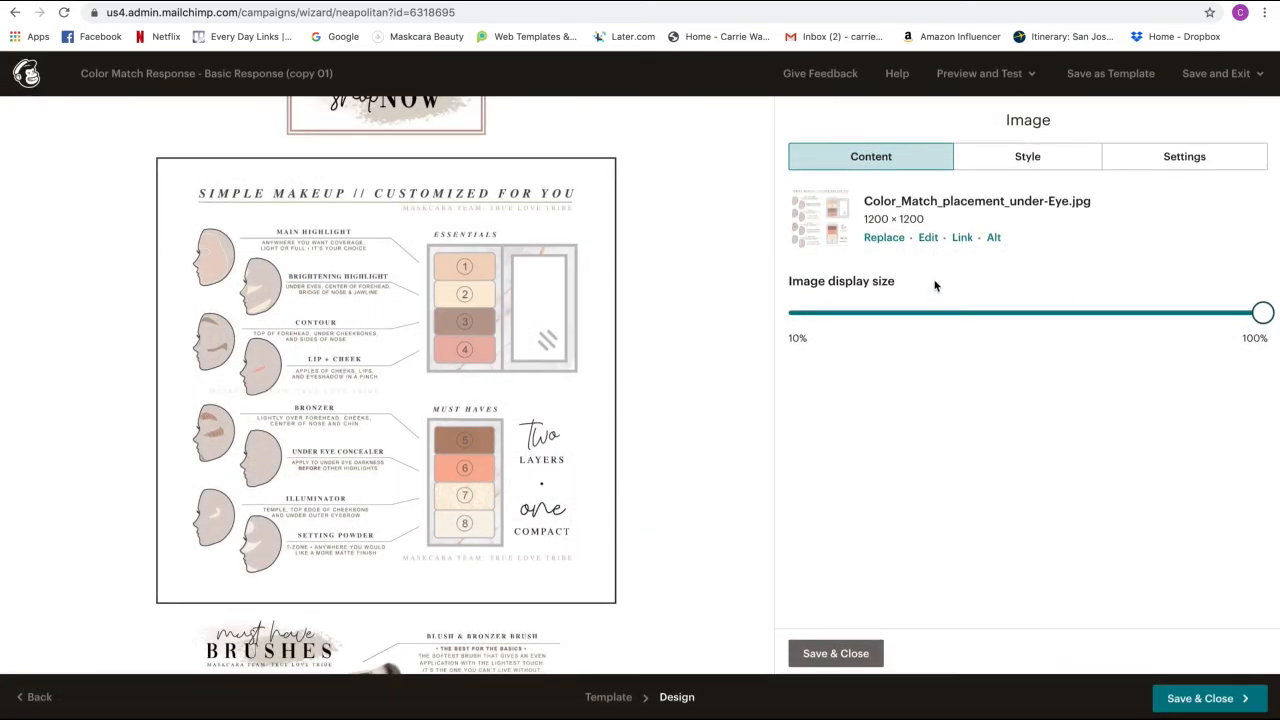
click(1032, 299)
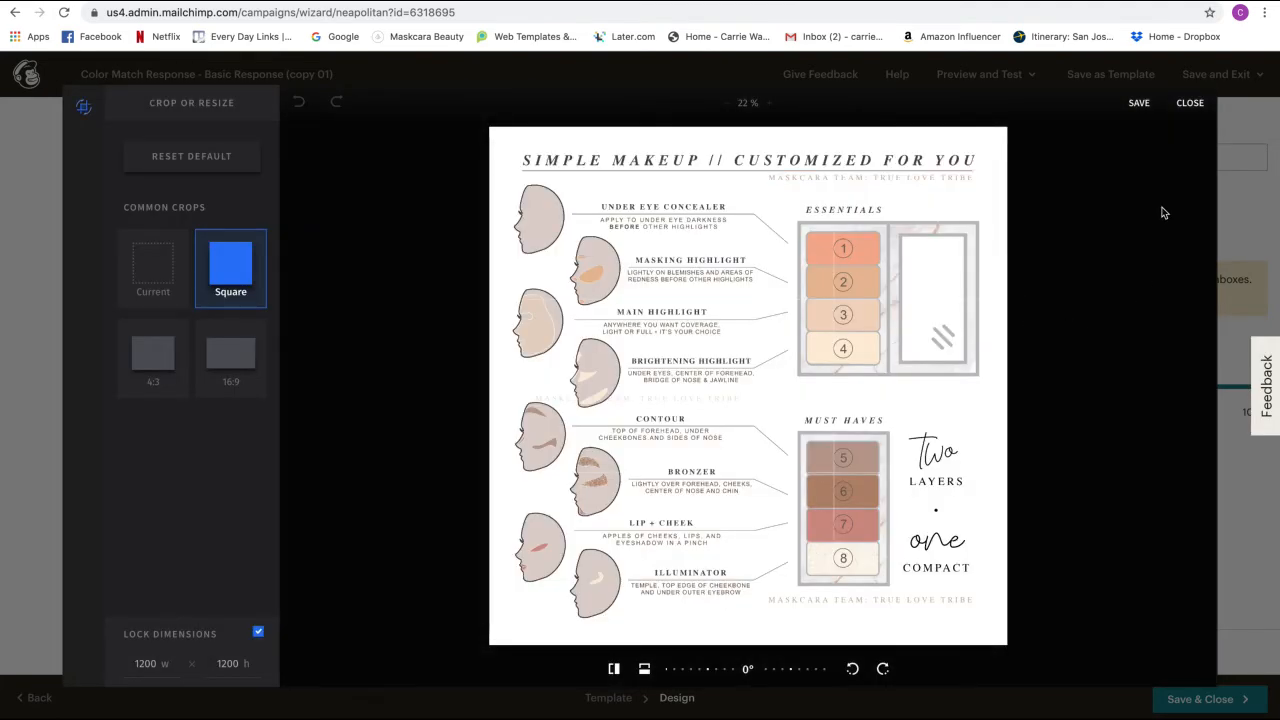
click(1140, 103)
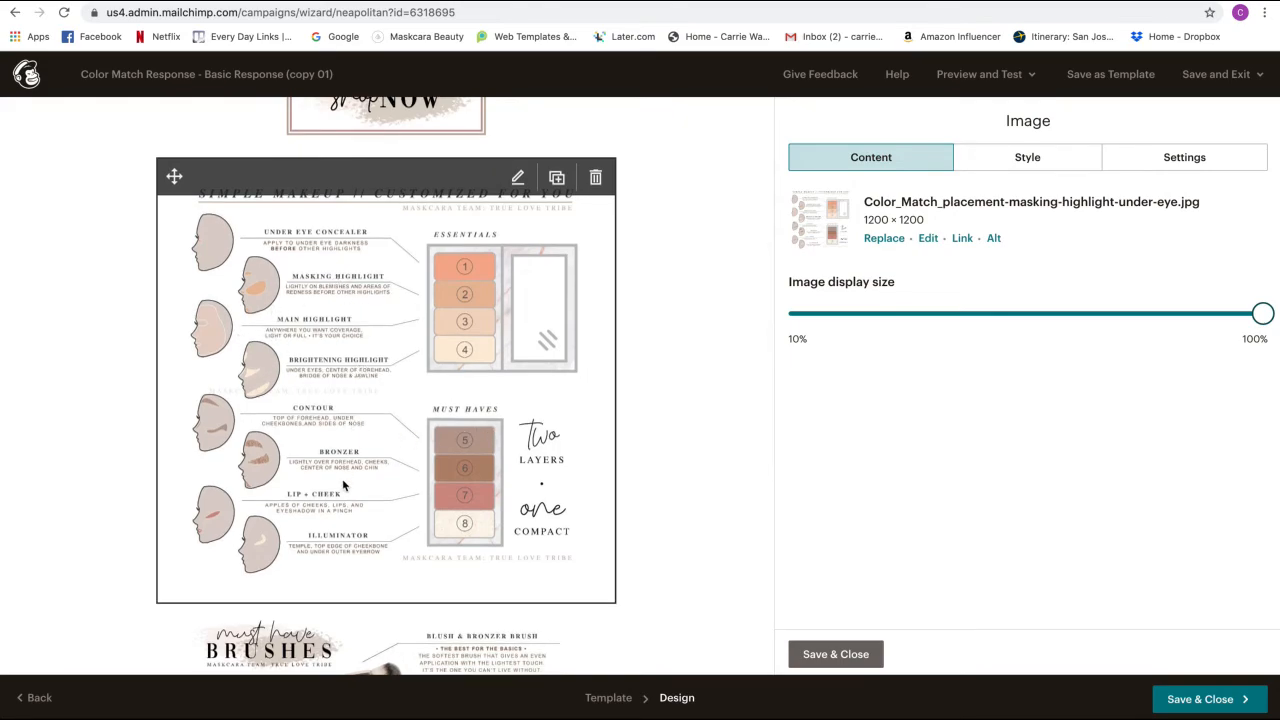
scroll(665, 476, up, 1)
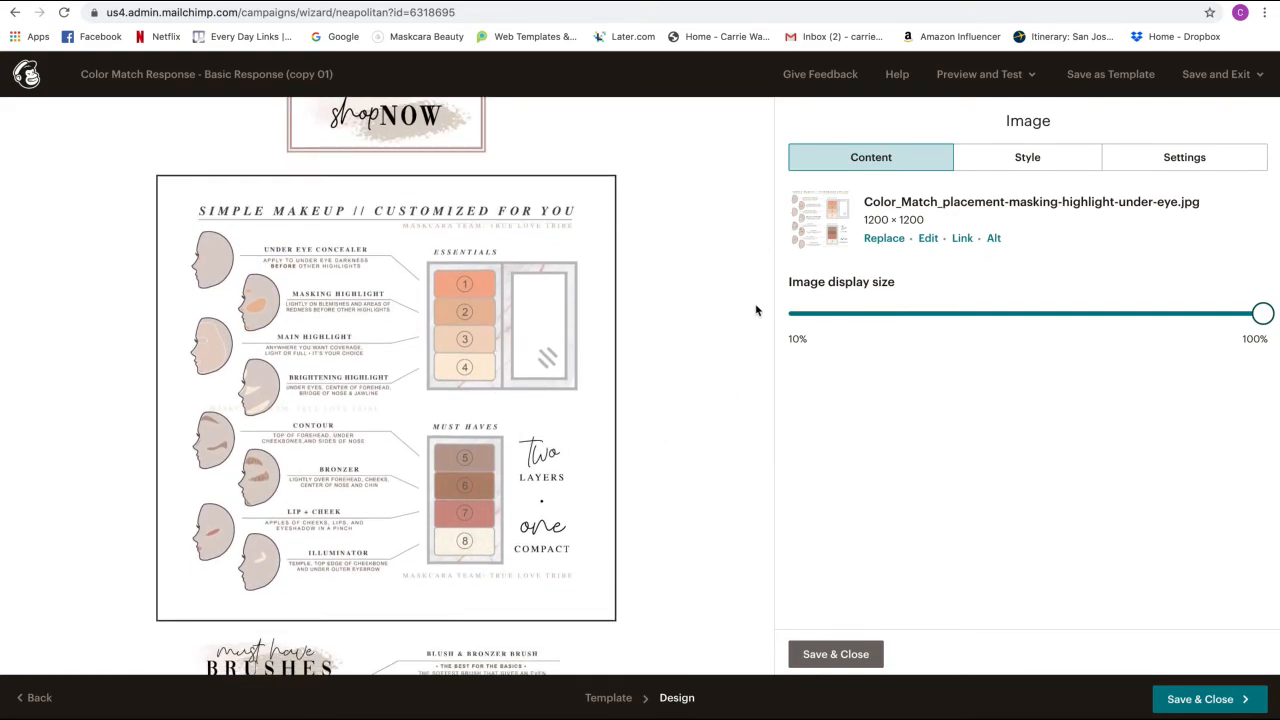
- Send a test email of the copy campaign to the Gmail address
click(966, 77)
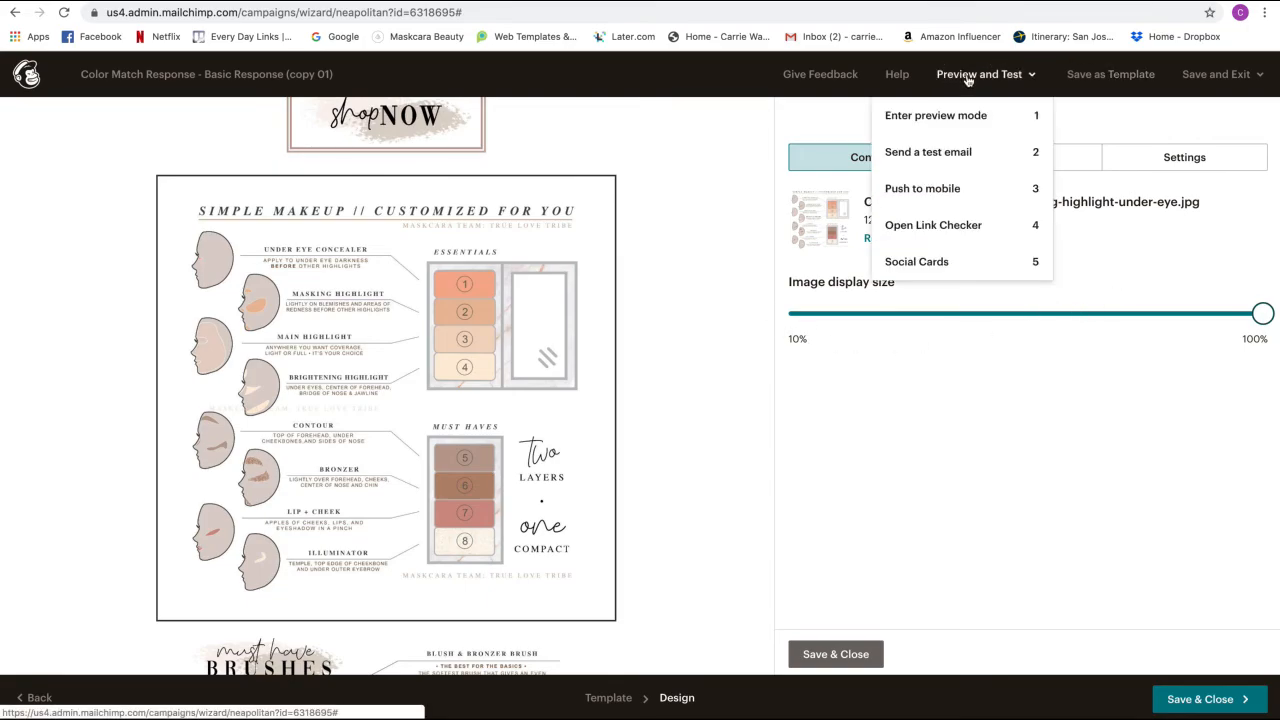
click(945, 152)
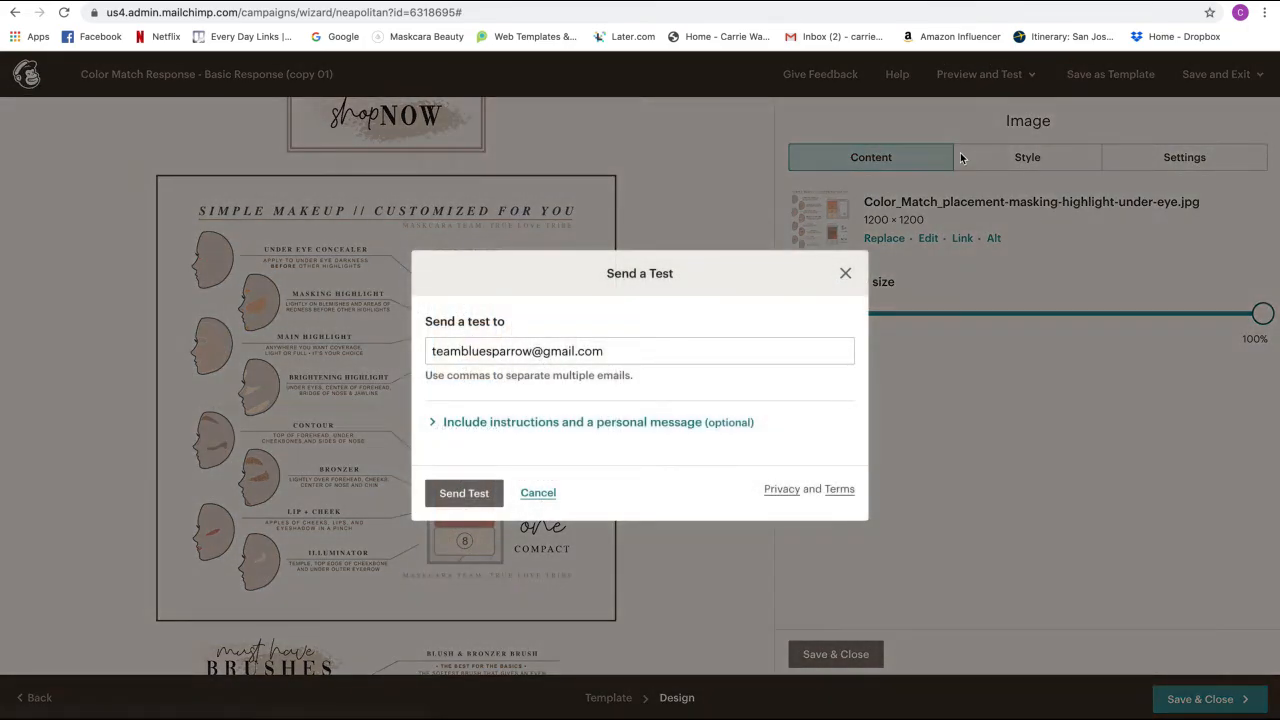
click(463, 499)
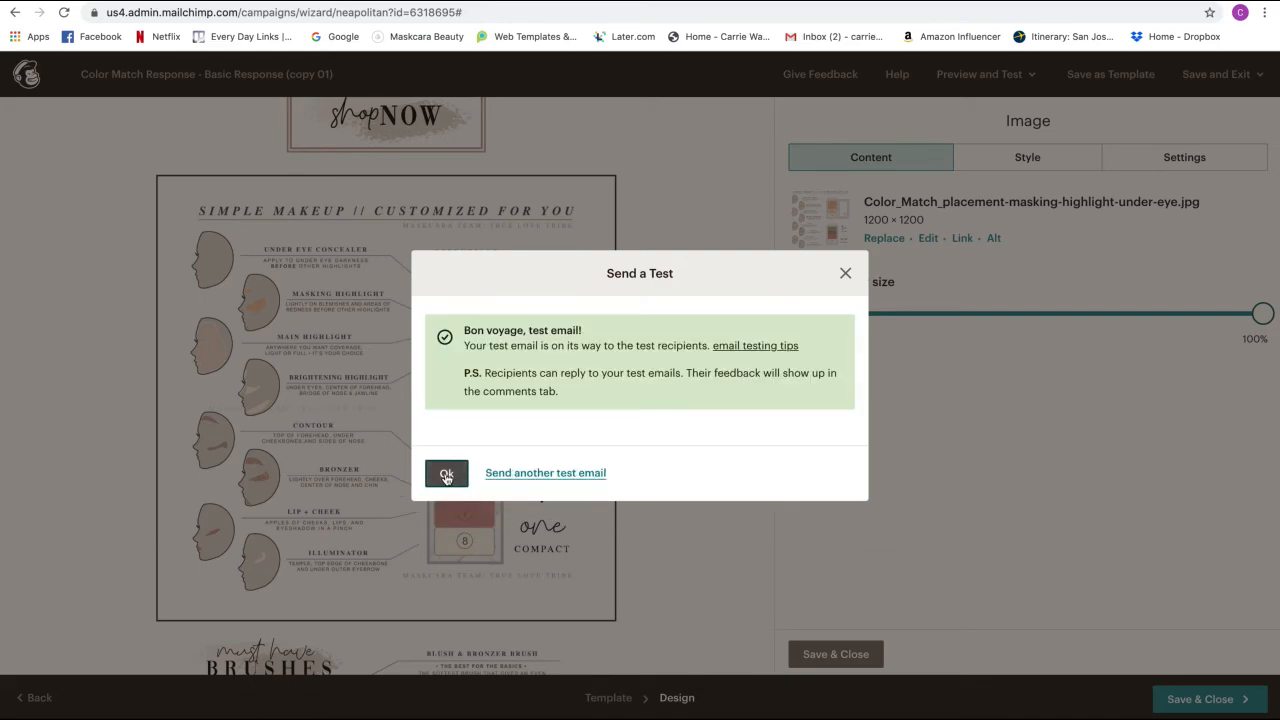
click(446, 476)
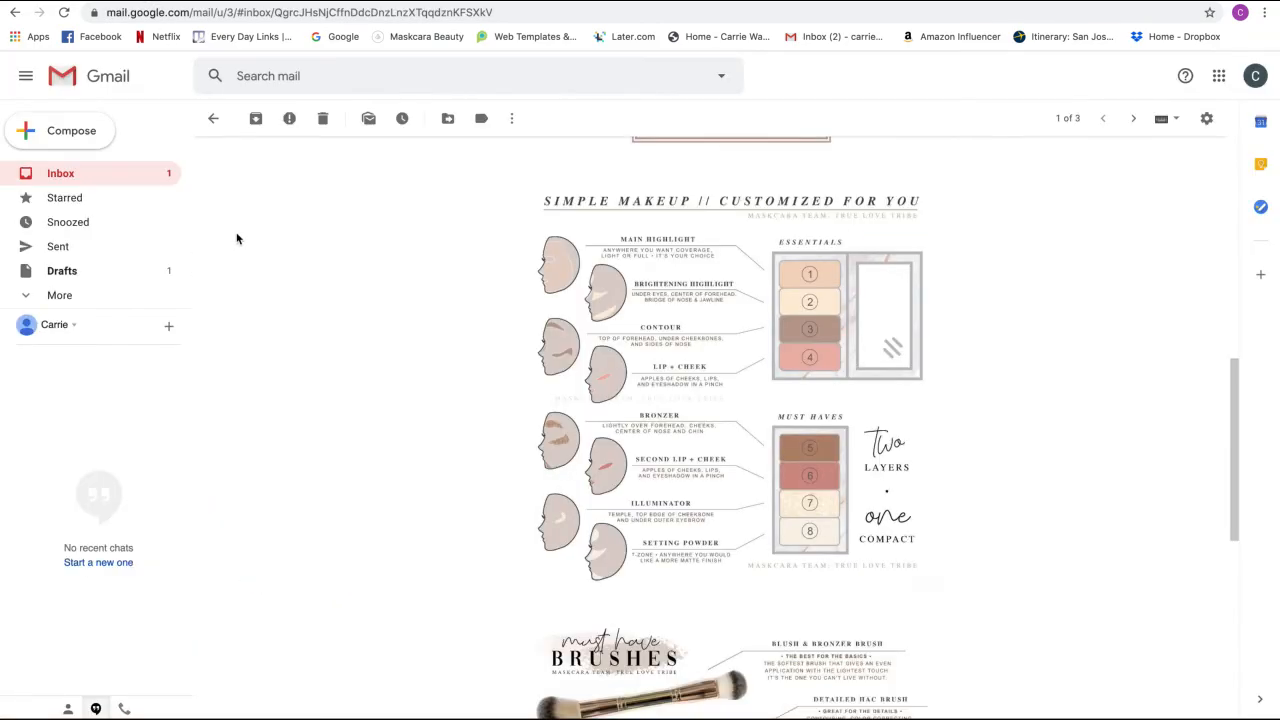
- Open the newest 'copy 01' test email from Gmail's Promotions category
click(62, 175)
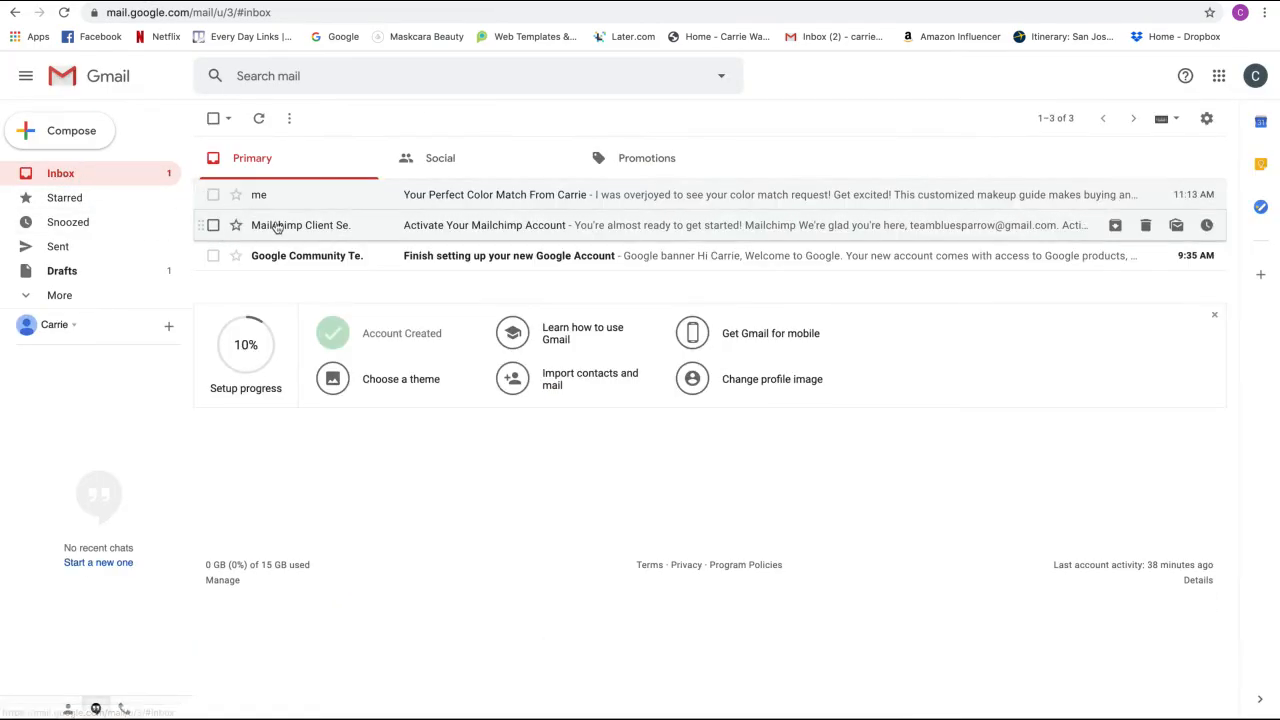
click(29, 298)
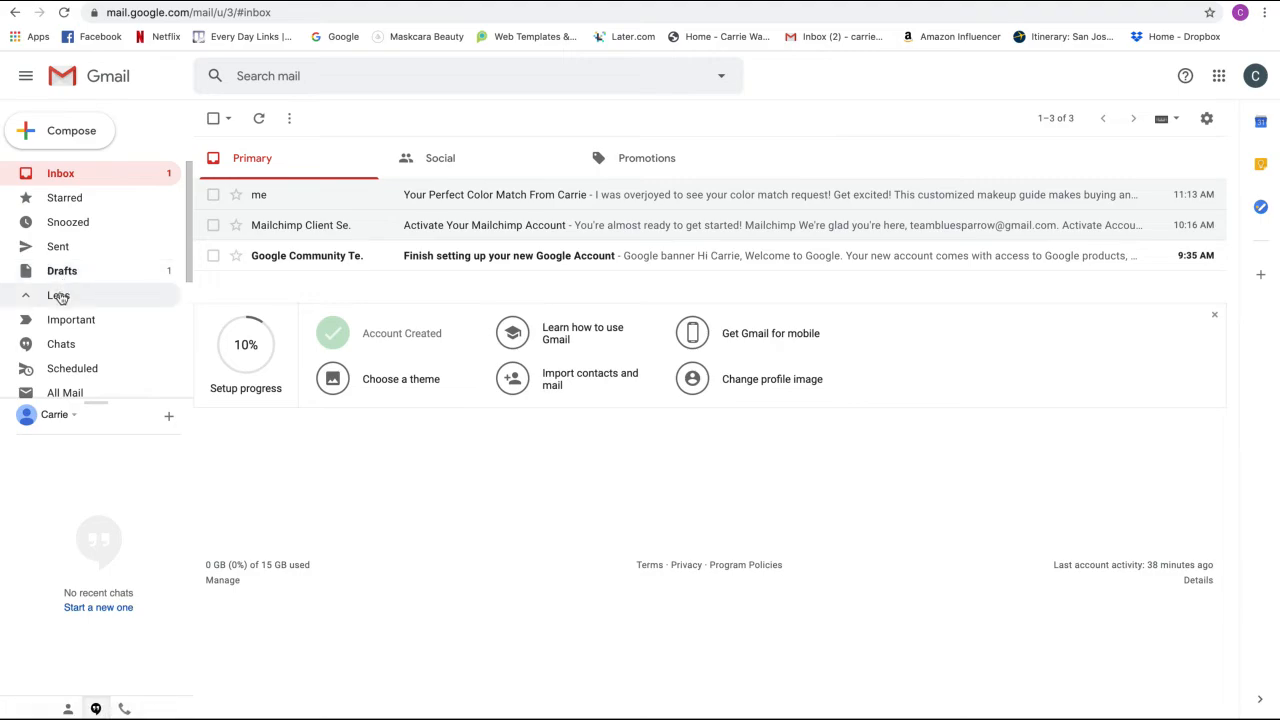
scroll(62, 317, down, 3)
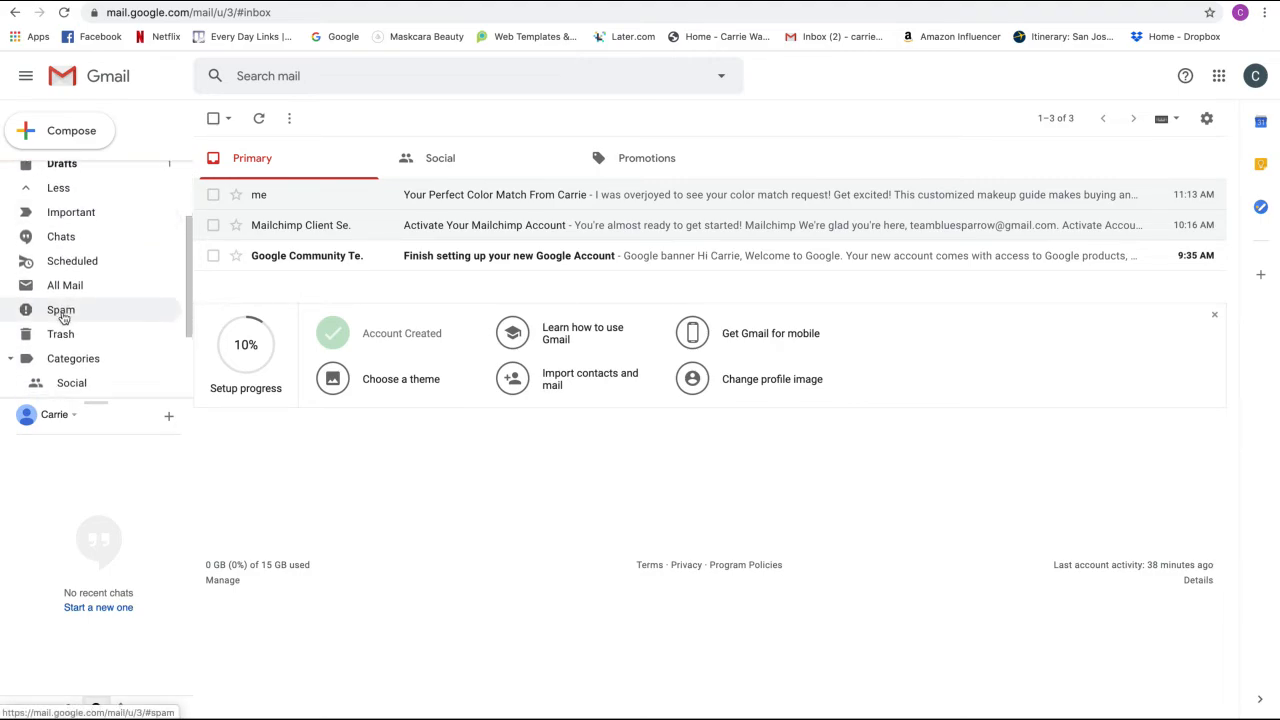
scroll(62, 311, down, 3)
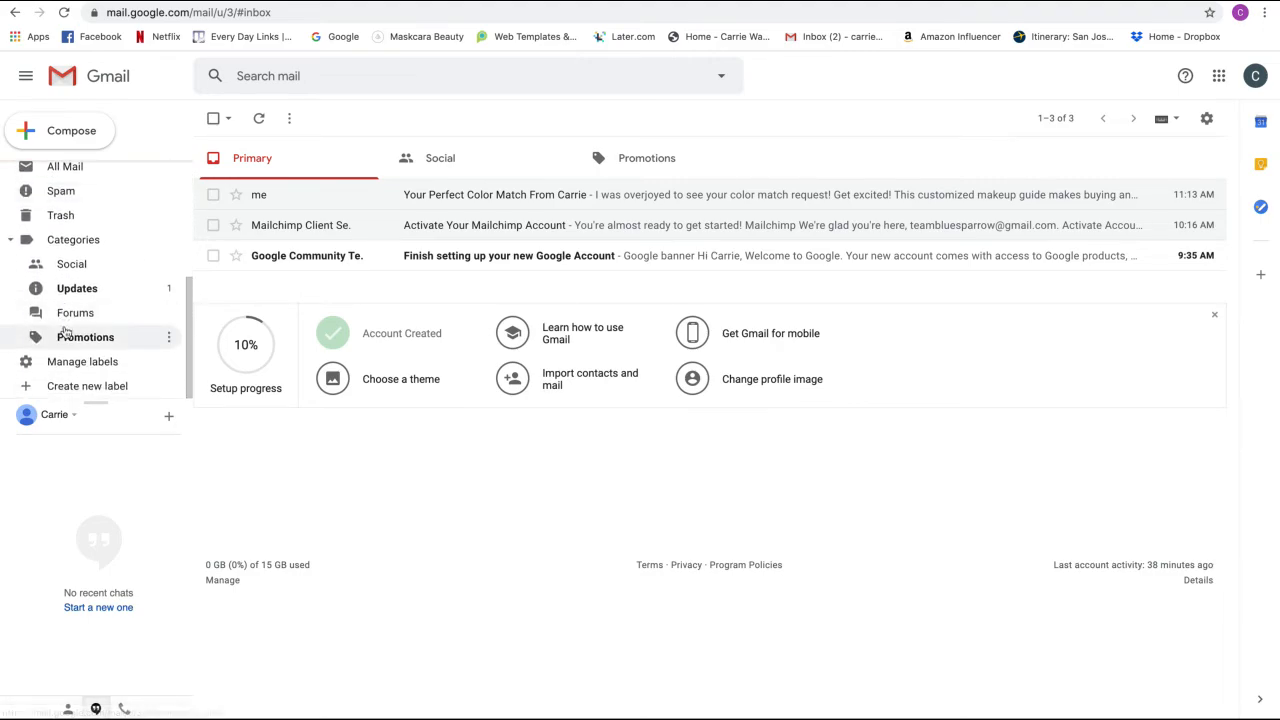
click(92, 344)
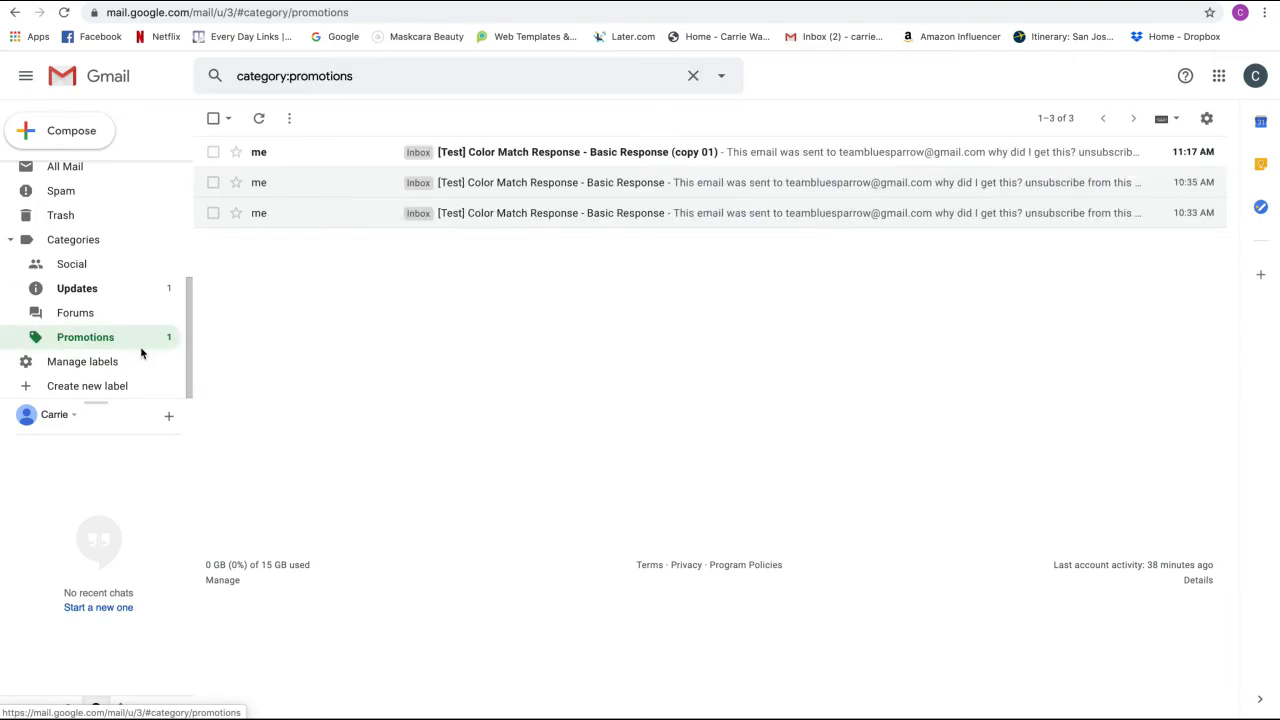
click(527, 156)
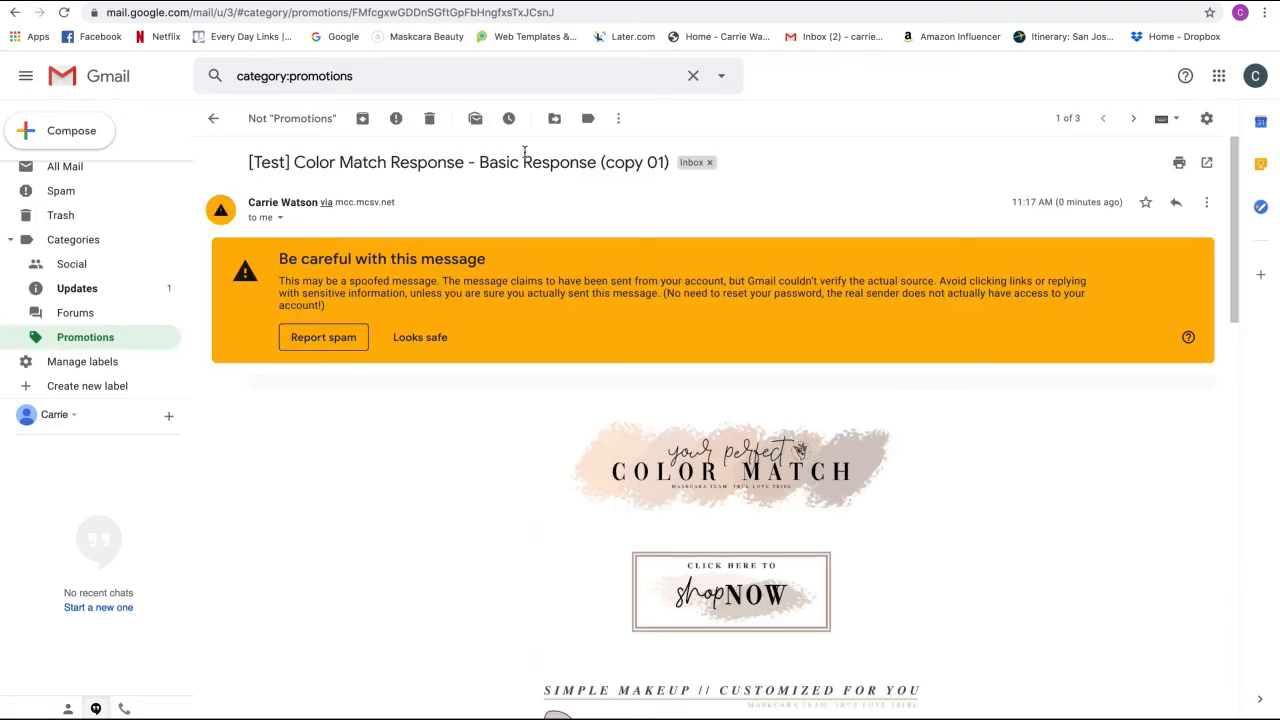
- Mark the test email as safe and select all its images for copying
click(410, 340)
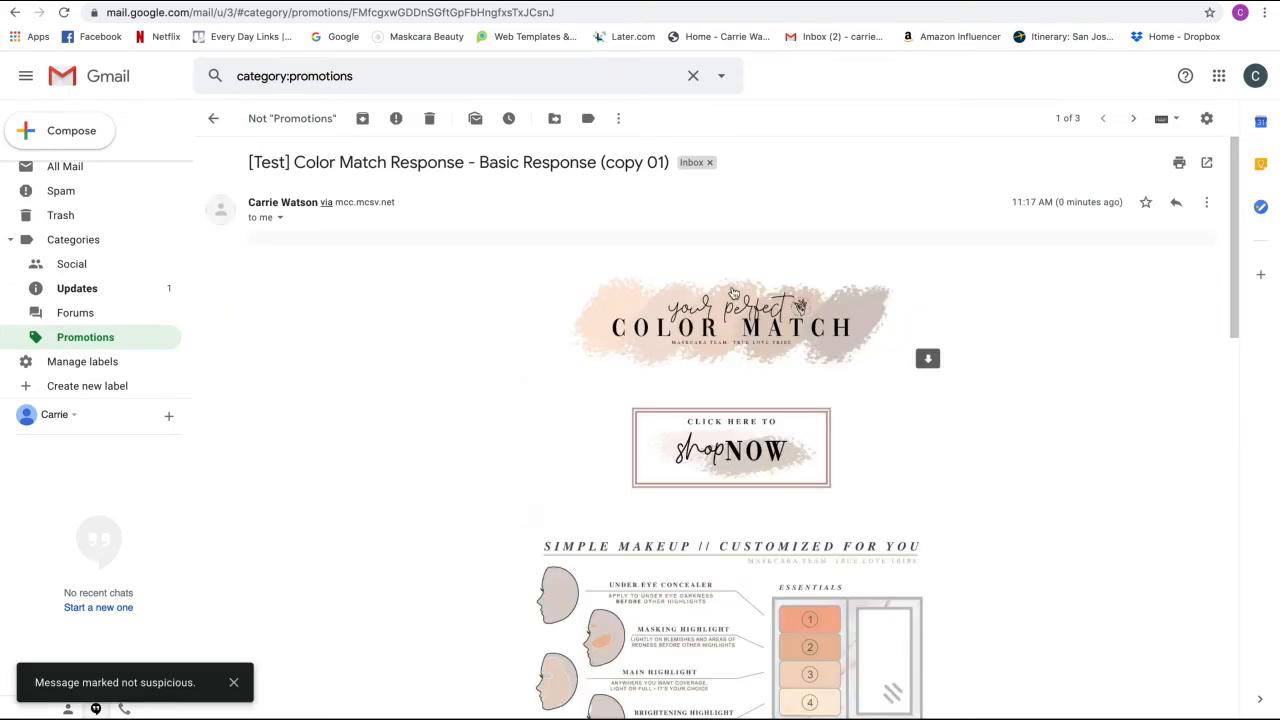
scroll(733, 293, down, 4)
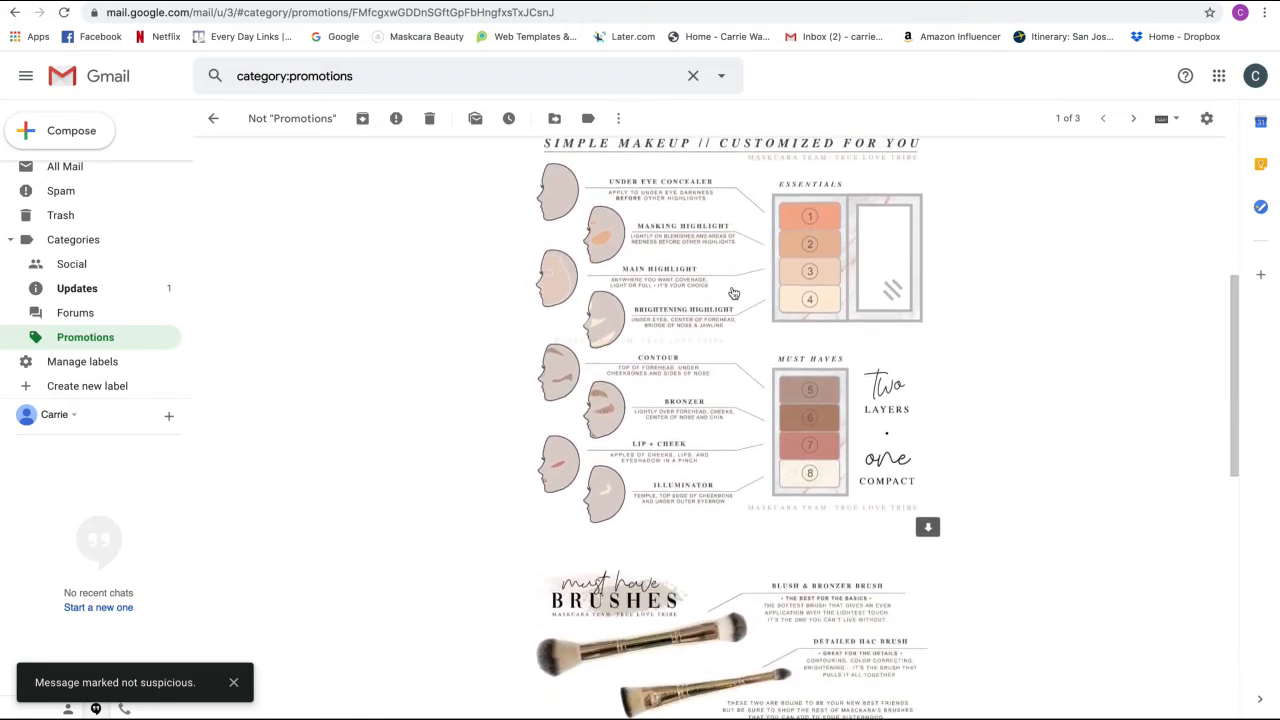
scroll(733, 293, down, 8)
scroll(733, 293, up, 10)
scroll(733, 293, up, 2)
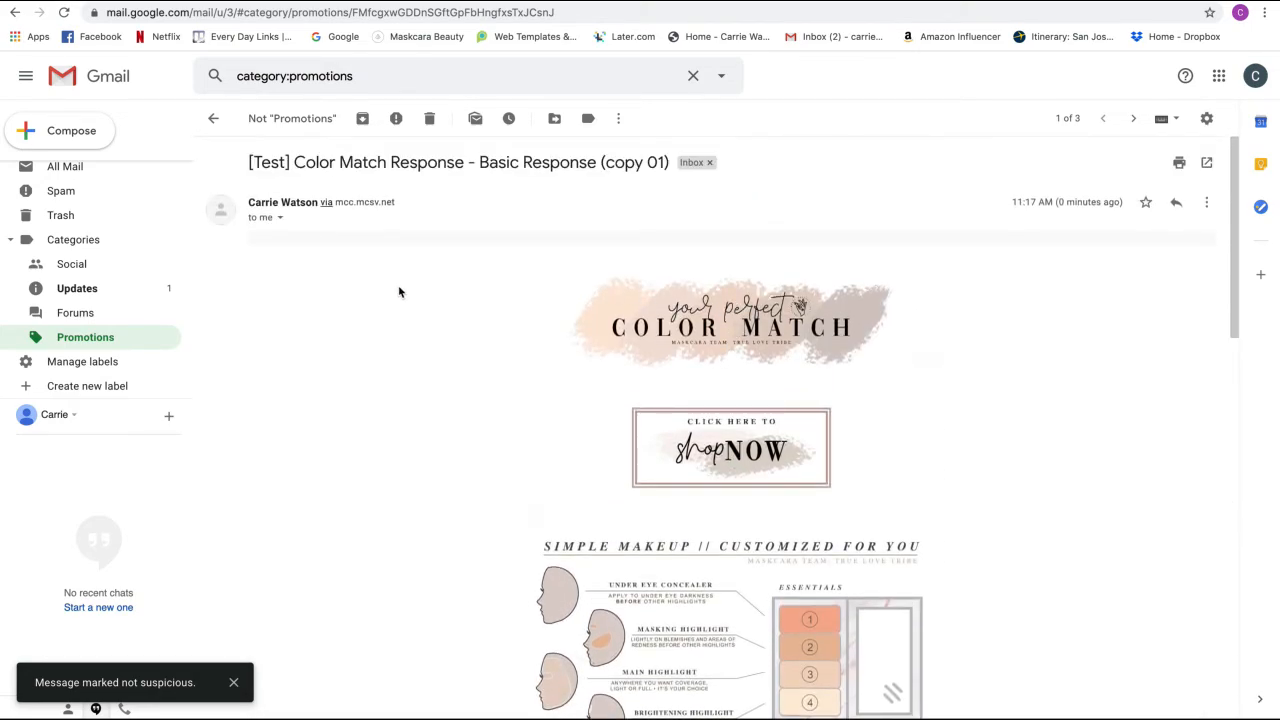
drag(464, 308, 982, 408)
scroll(769, 415, up, 12)
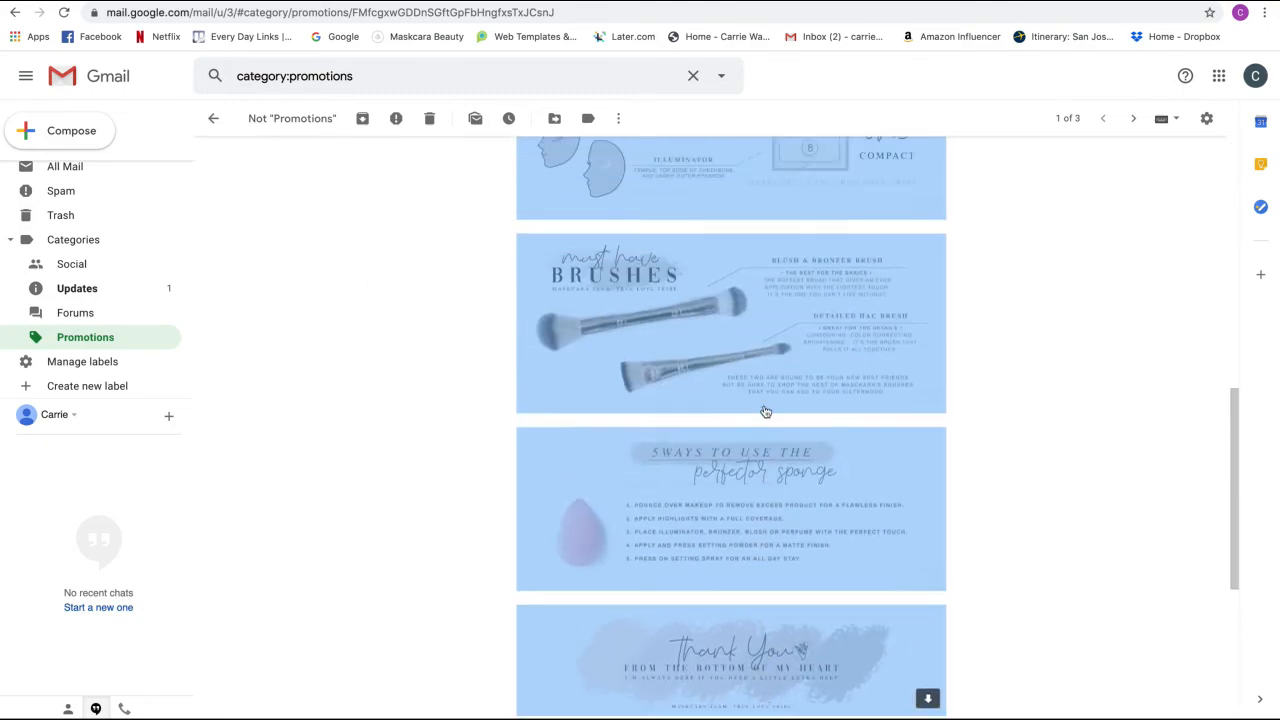
click(75, 137)
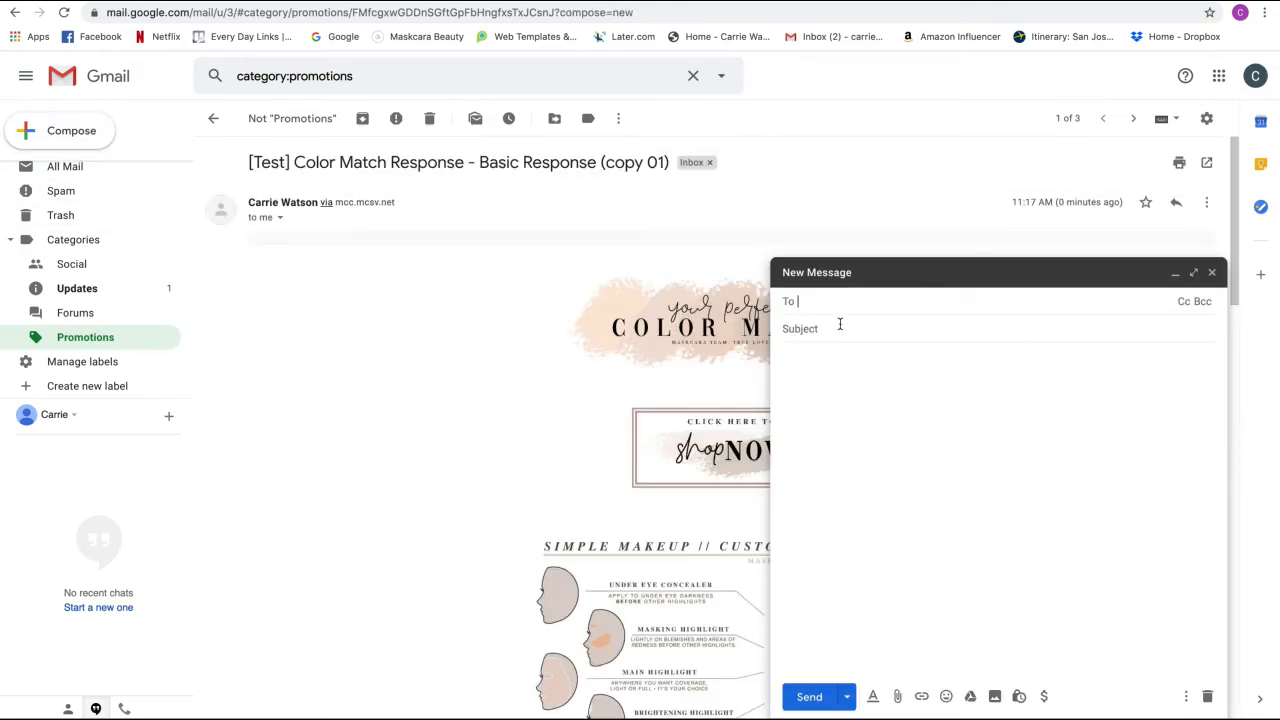
- Start a draft titled 'Under Eye & Masking' and paste the copied email images
click(839, 325)
text(Under)
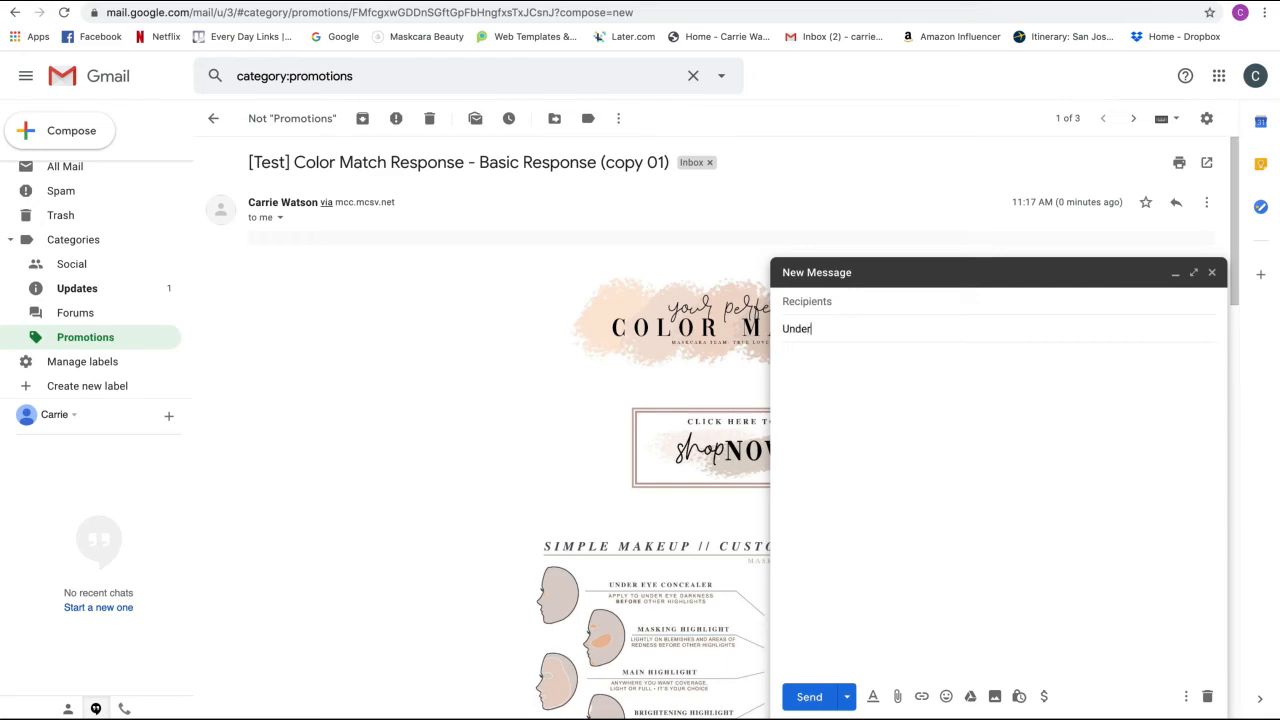
text( Eye & Ma)
click(954, 416)
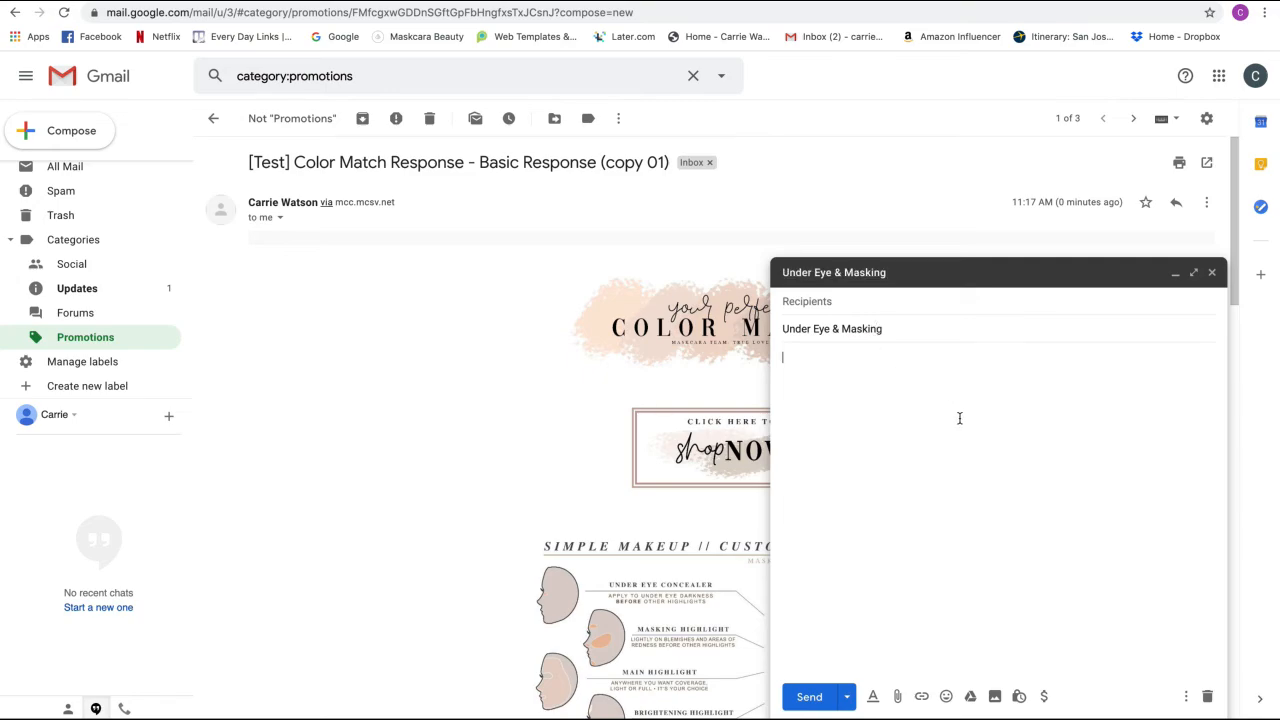
key(ctrl+v)
scroll(1003, 406, up, 10)
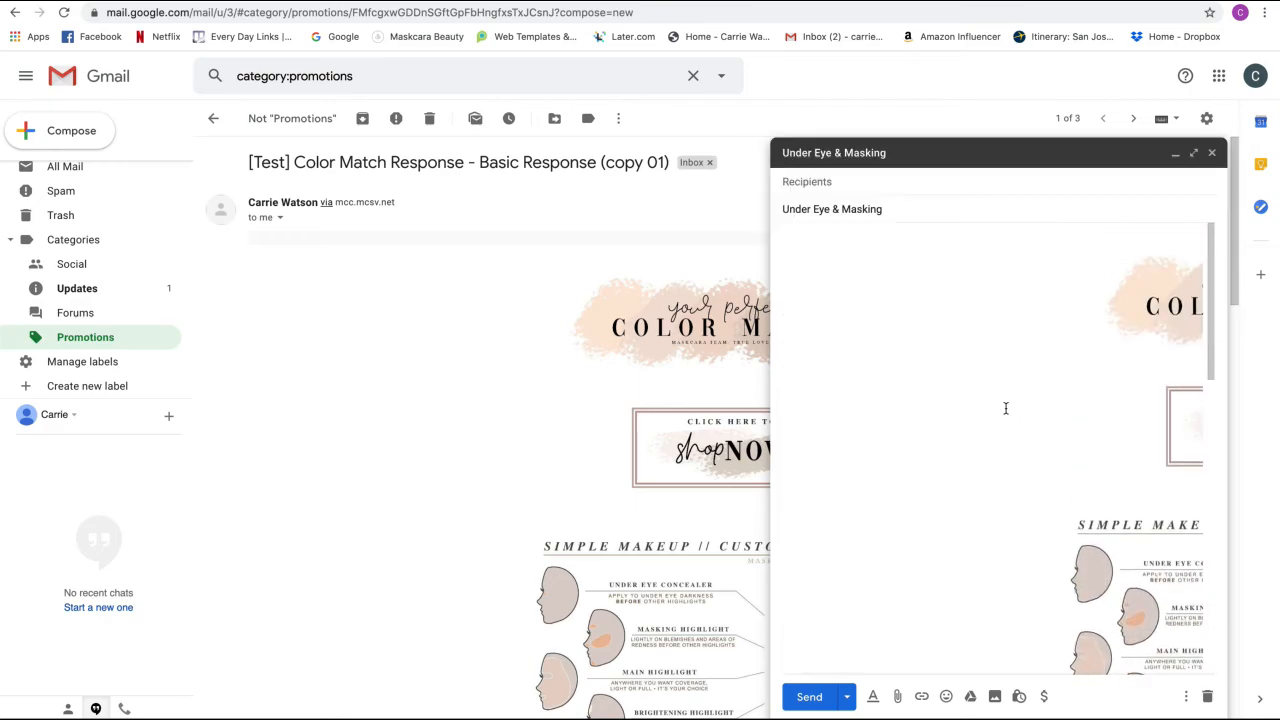
scroll(1006, 410, down, 5)
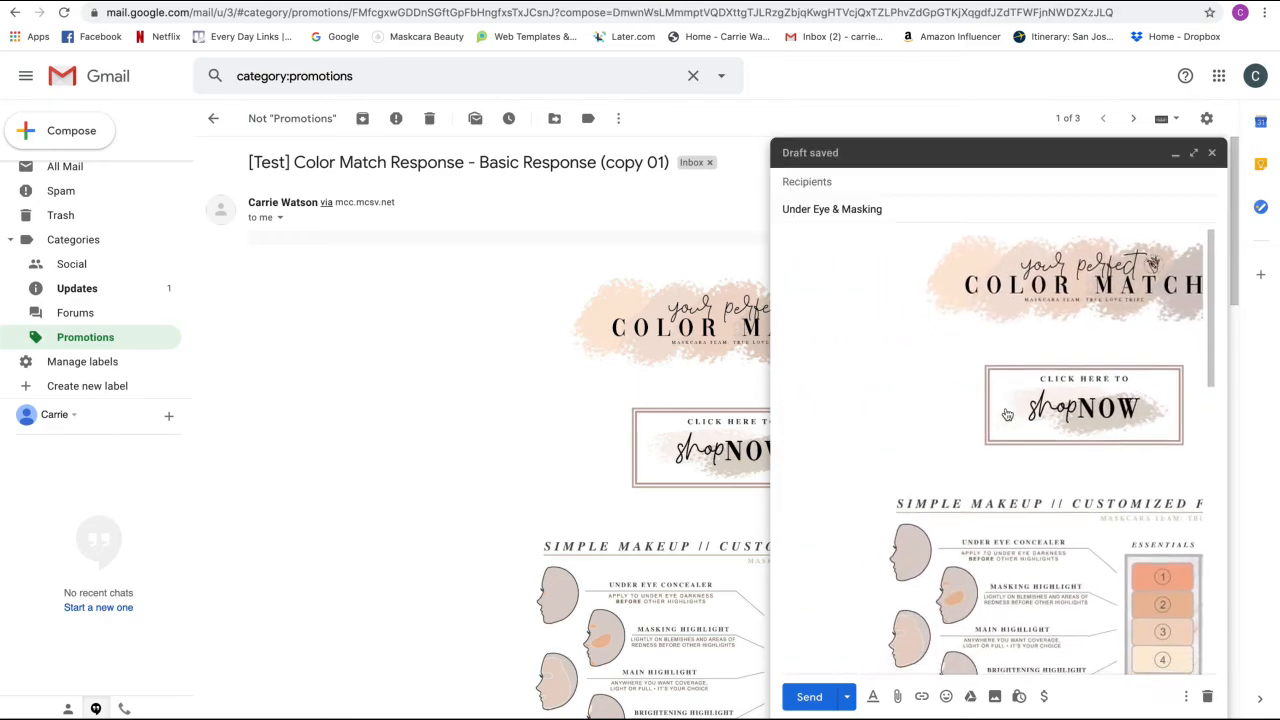
scroll(1006, 414, up, 10)
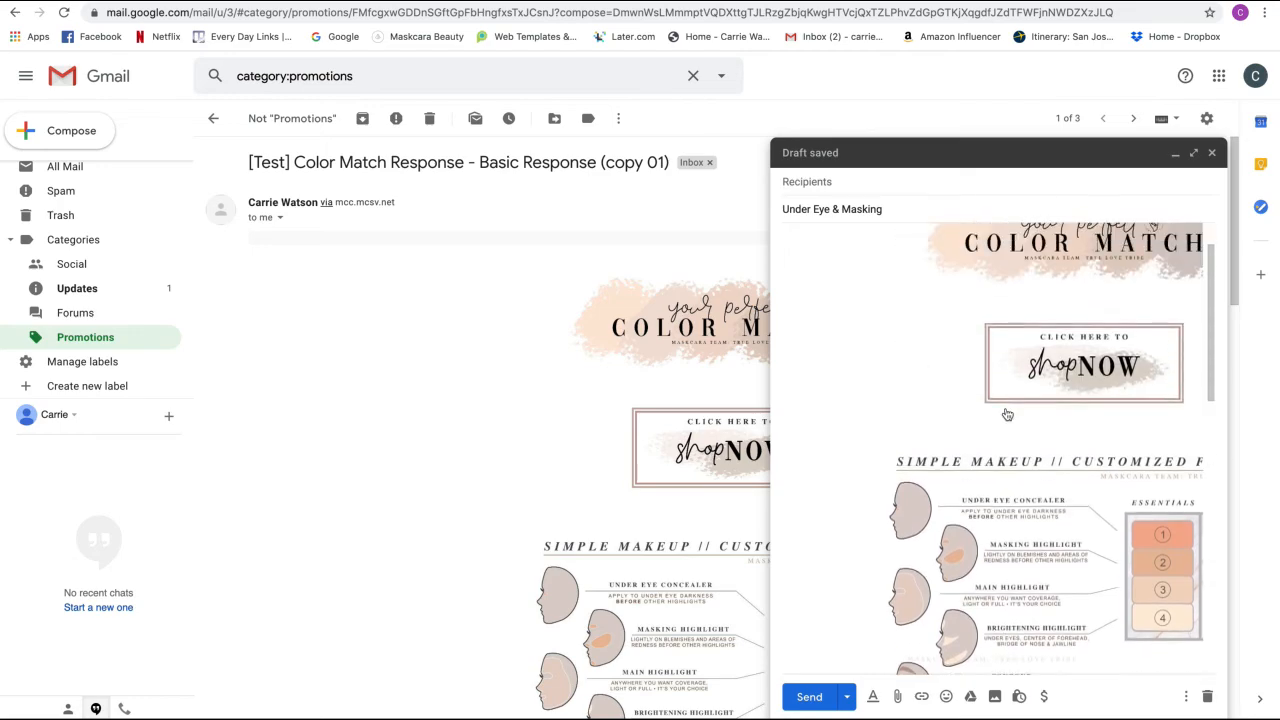
- Add blank lines below the header image and select the old welcome text and product list
click(1100, 350)
click(1100, 368)
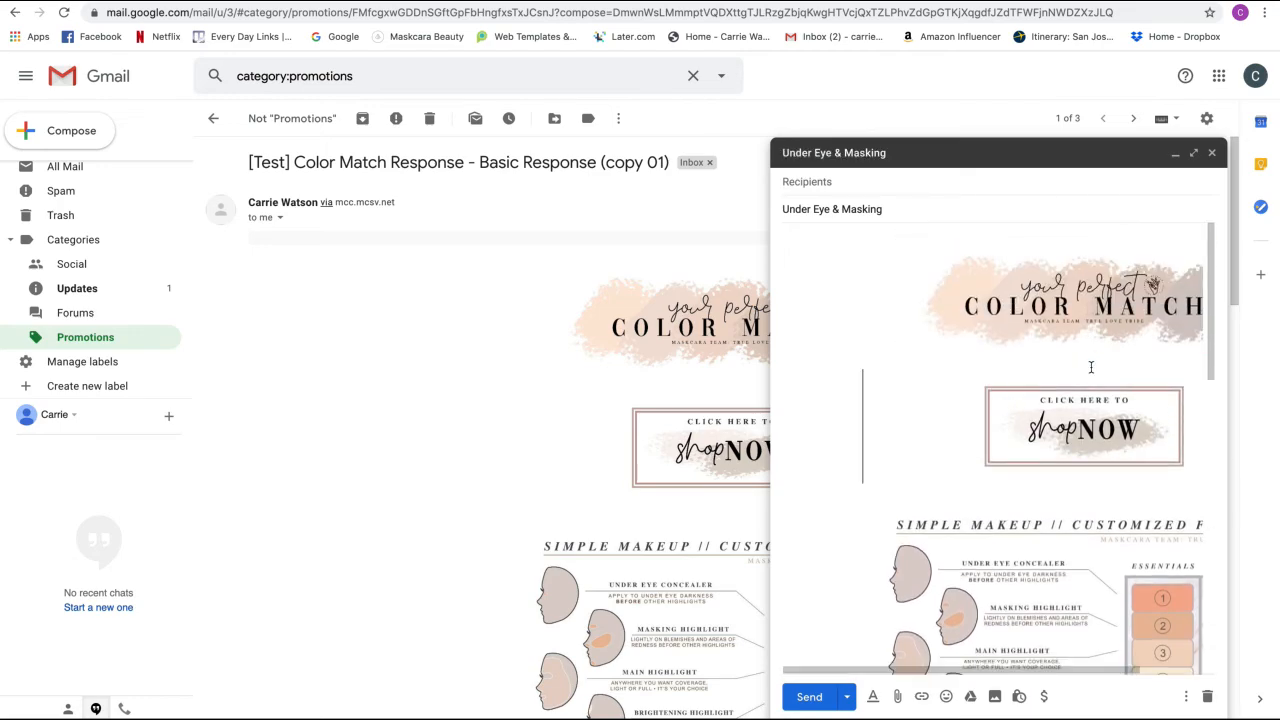
key(Return)
key(Return)
click(1089, 374)
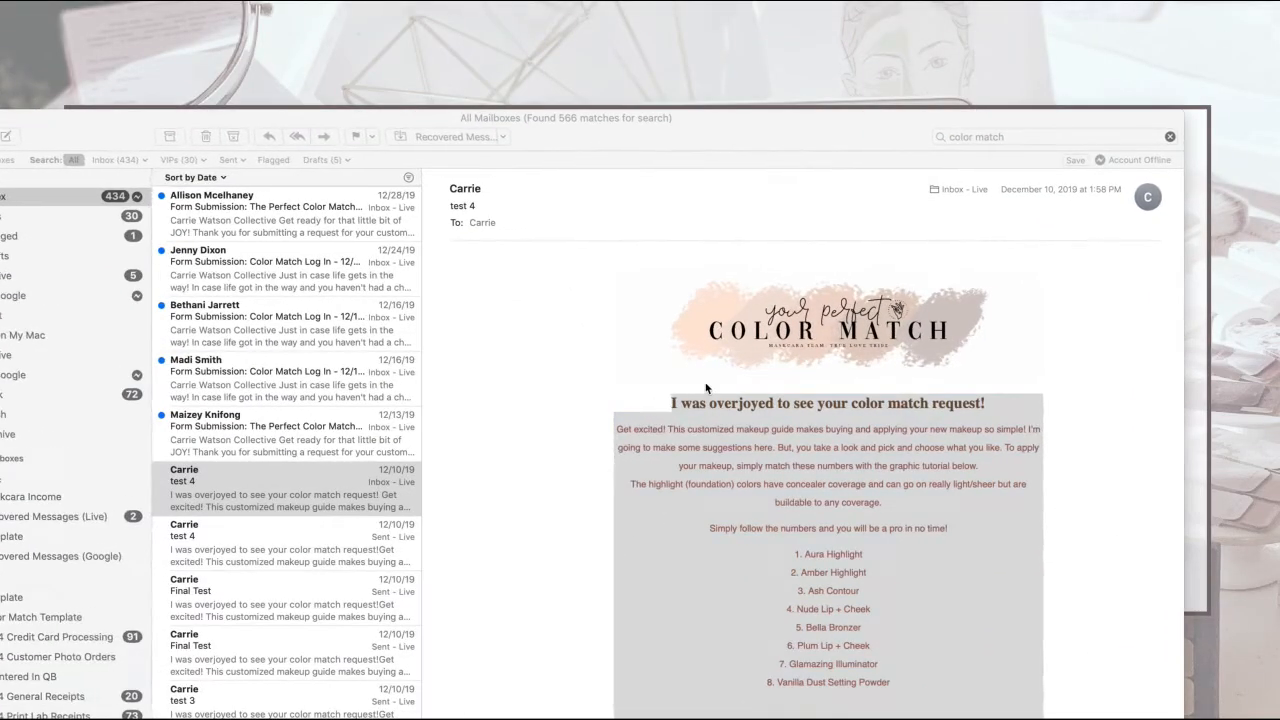
drag(1000, 710, 693, 399)
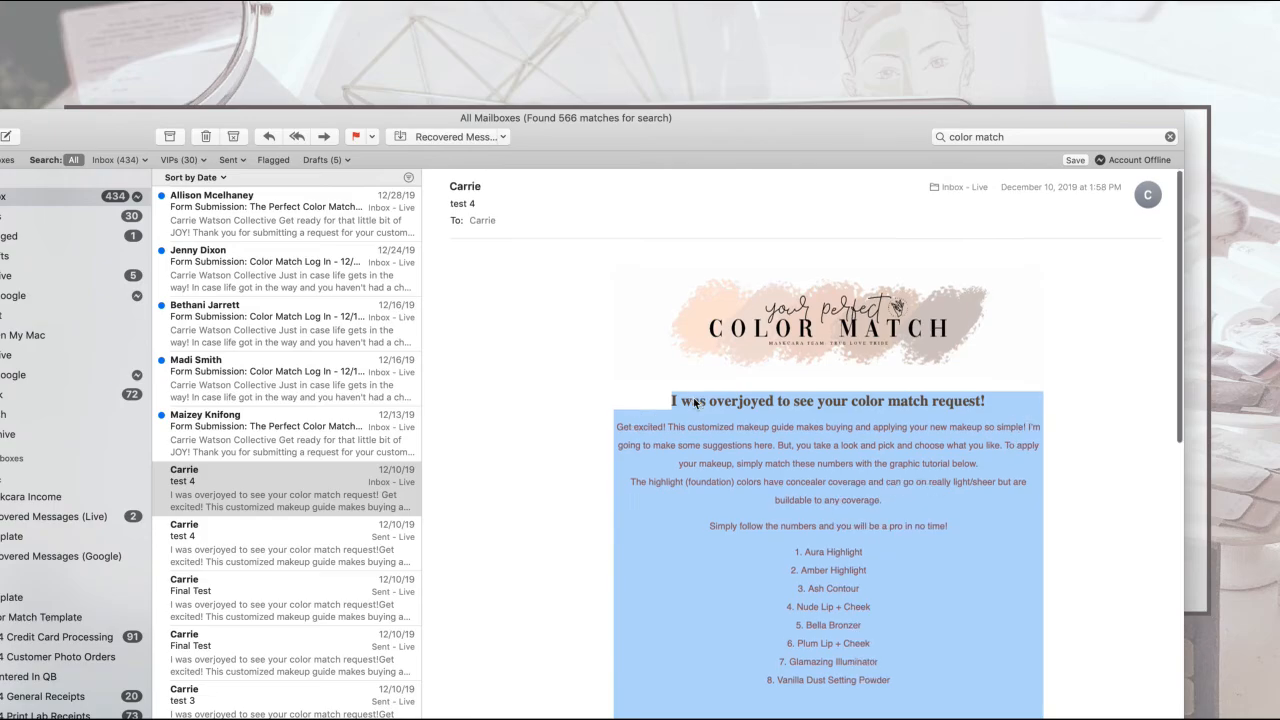
scroll(693, 399, down, 2)
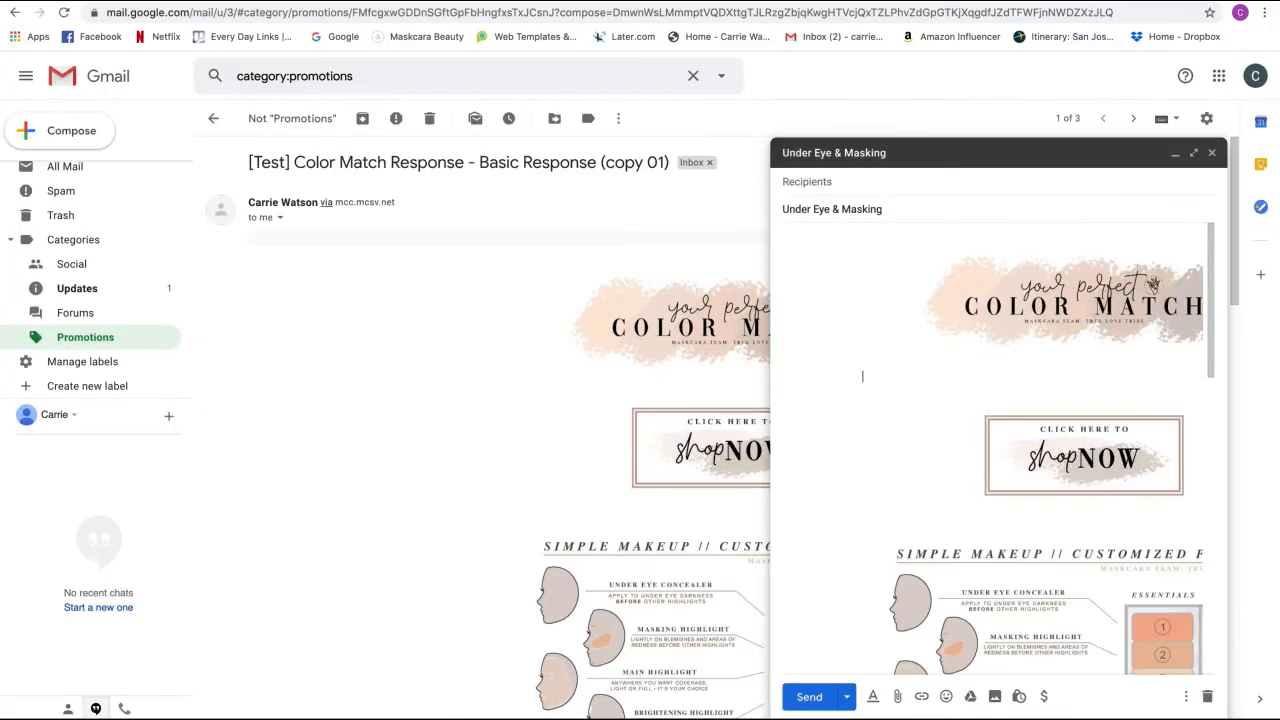
- Paste the welcome text and product list below the header, then close the draft
click(1056, 380)
key(super+v)
scroll(1058, 380, down, 2)
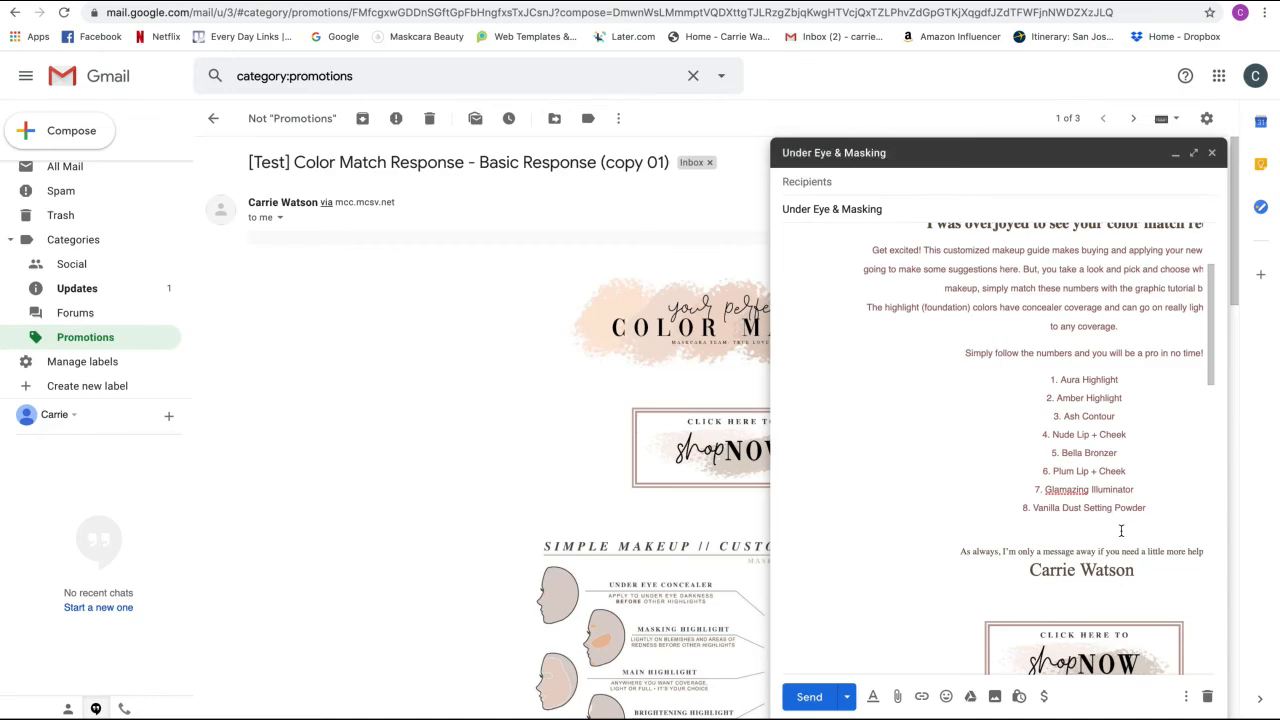
click(1211, 152)
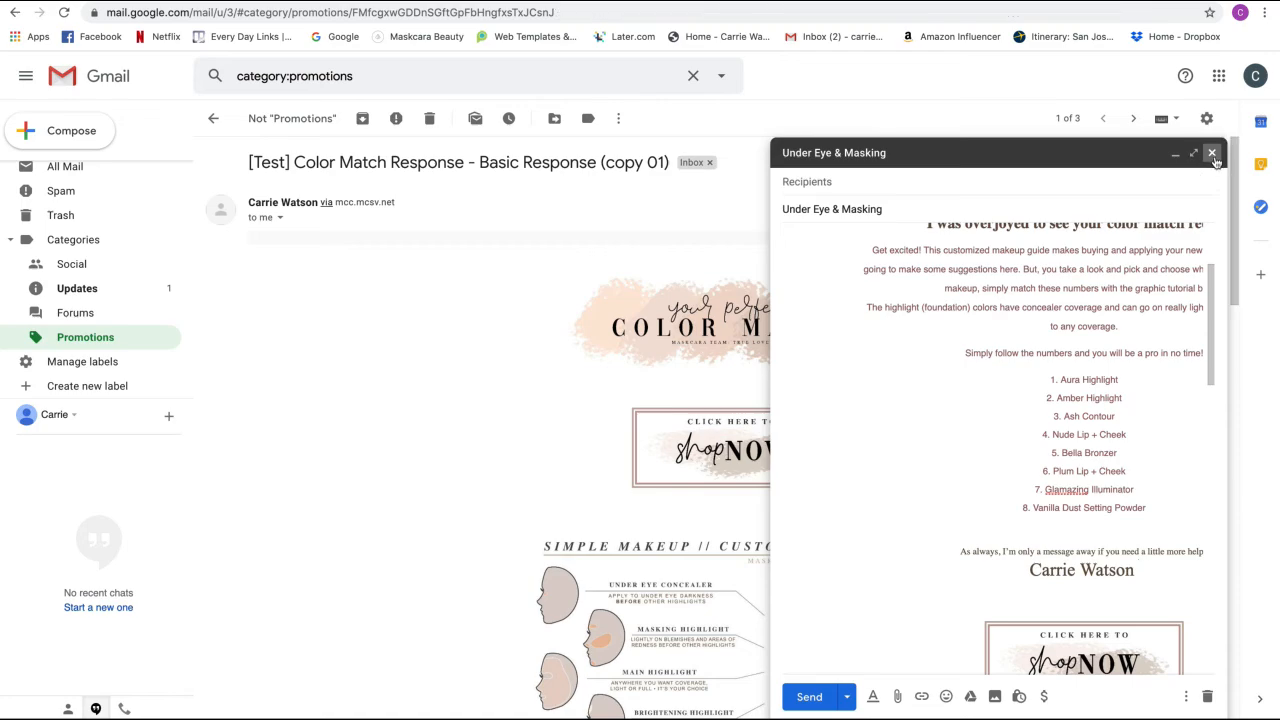
scroll(117, 312, up, 3)
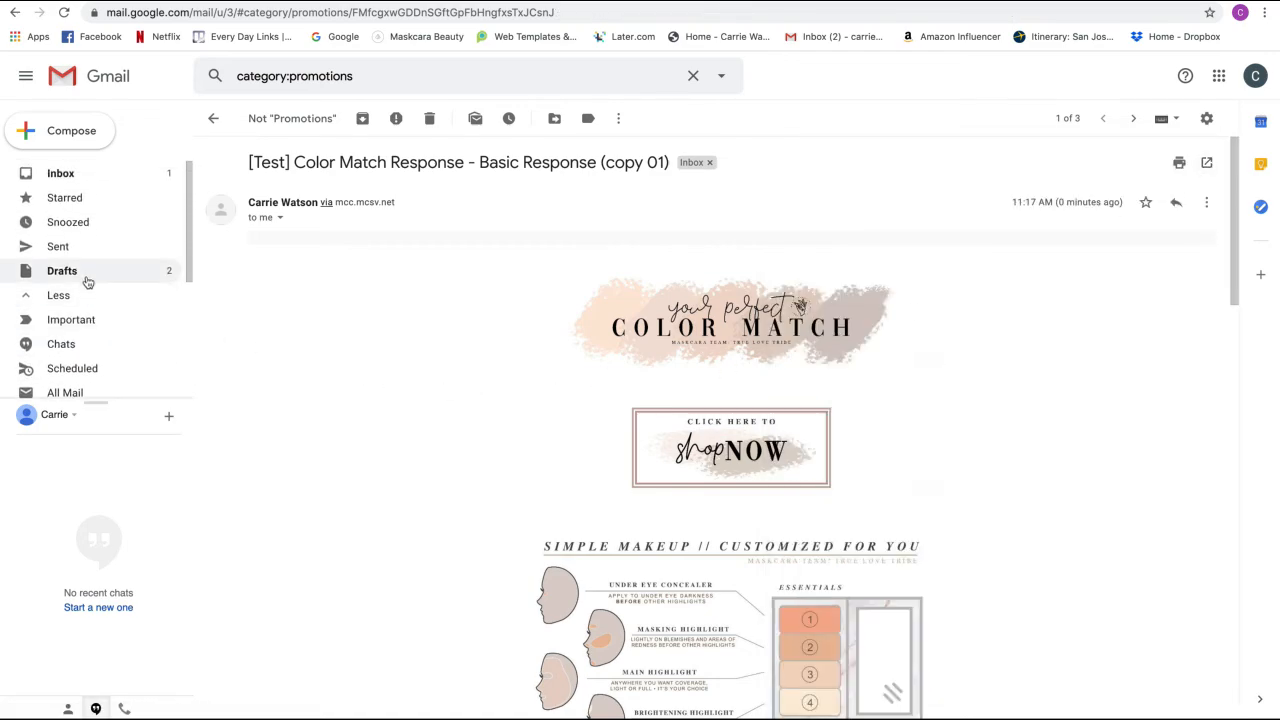
click(86, 290)
- Show the Drafts folder, checking the chart in the Mailchimp tab before returning
click(85, 276)
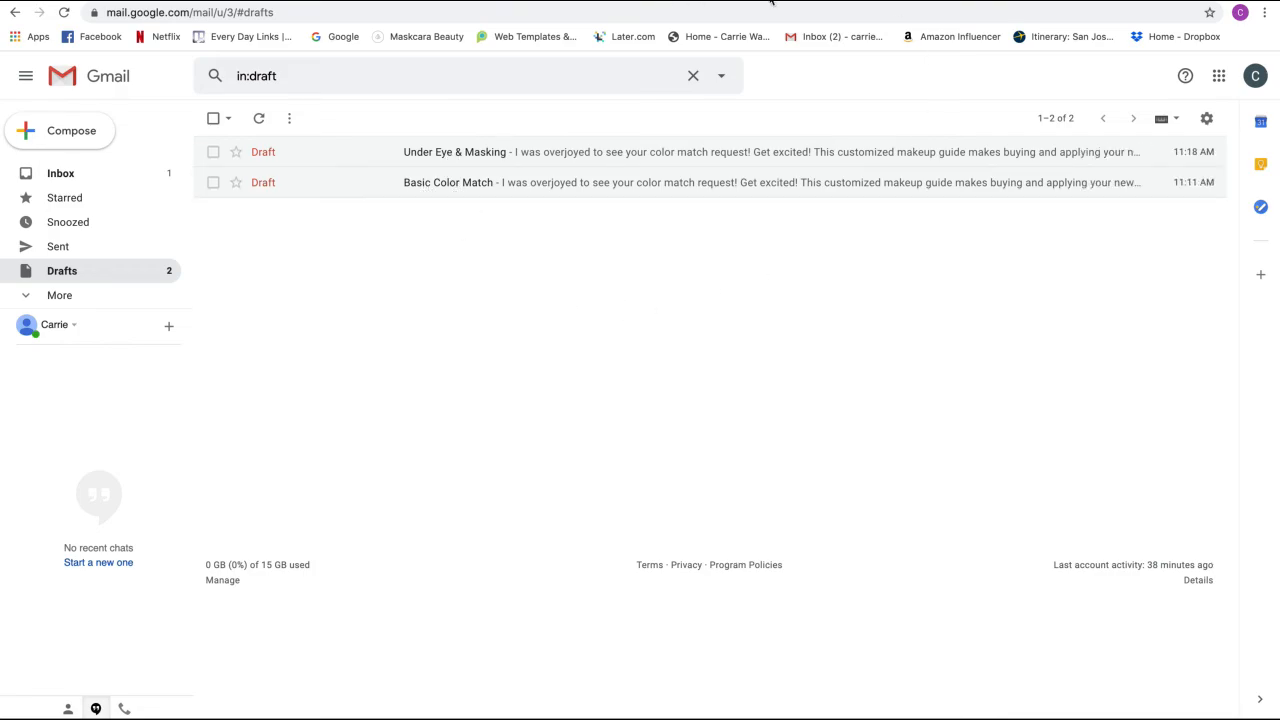
click(808, 1)
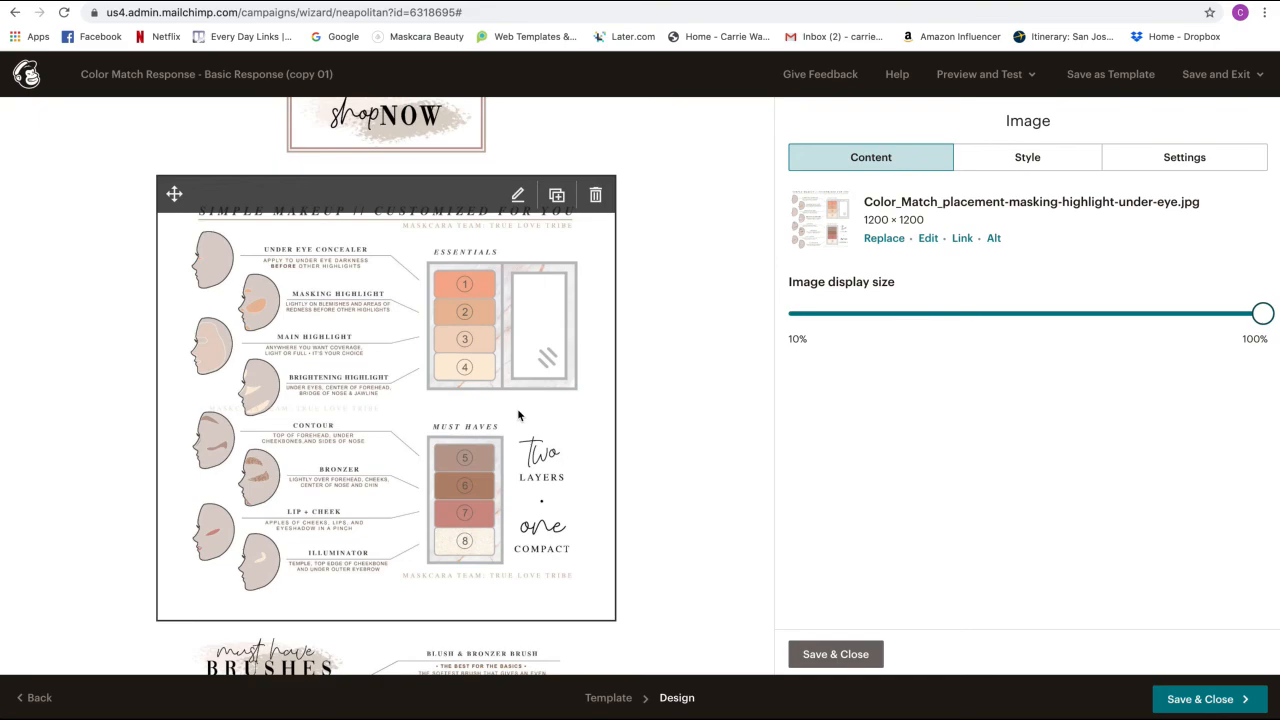
key(ctrl+Tab)
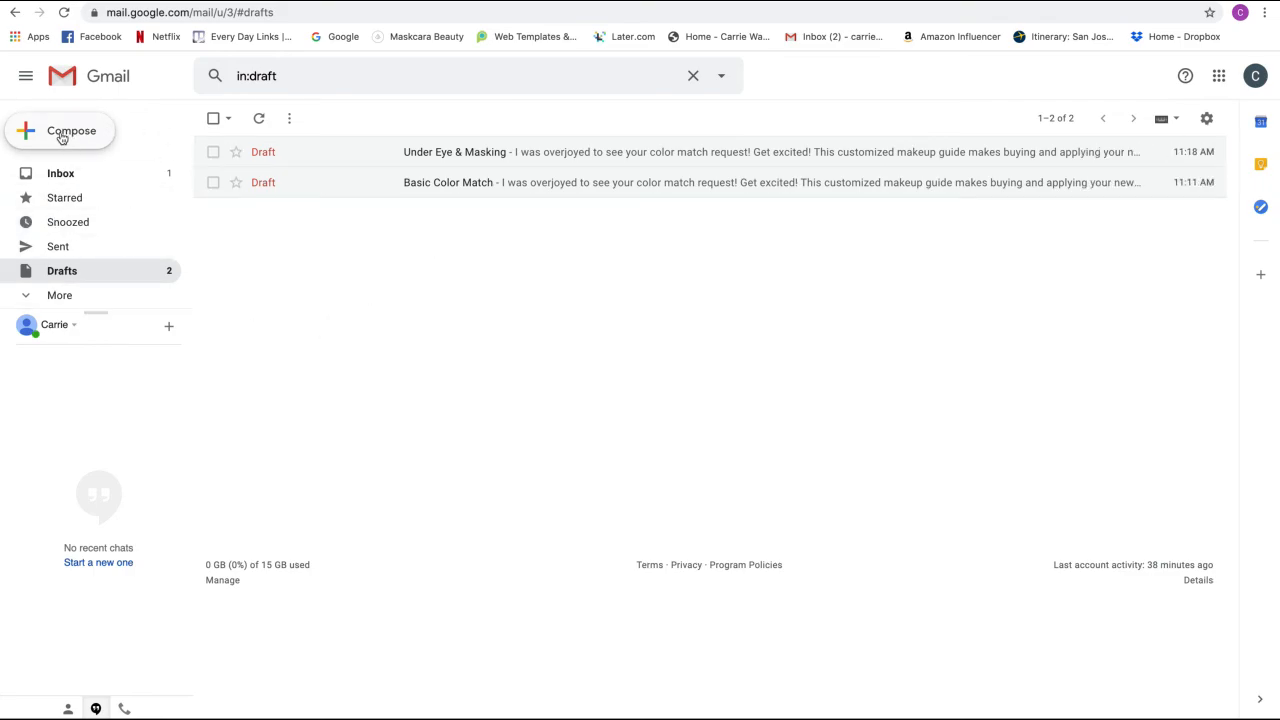
- Copy the Under Eye & Masking draft's body into a new message
click(519, 160)
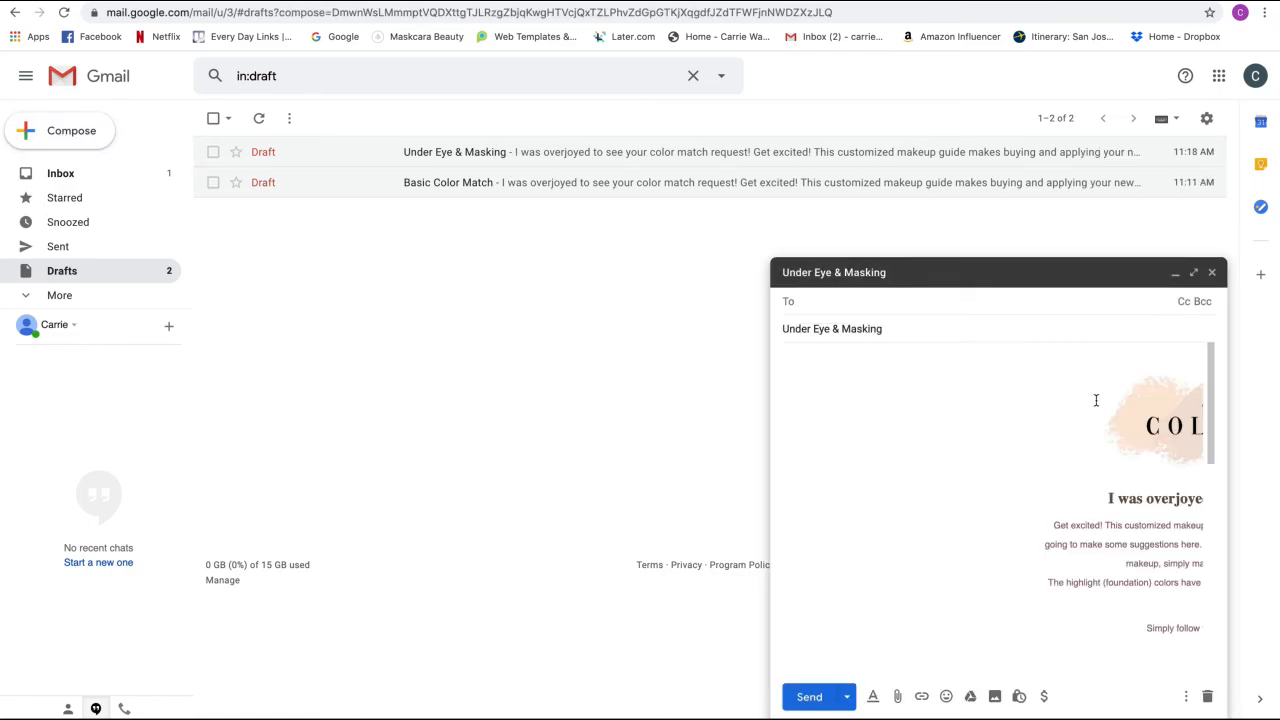
drag(1014, 391, 1222, 716)
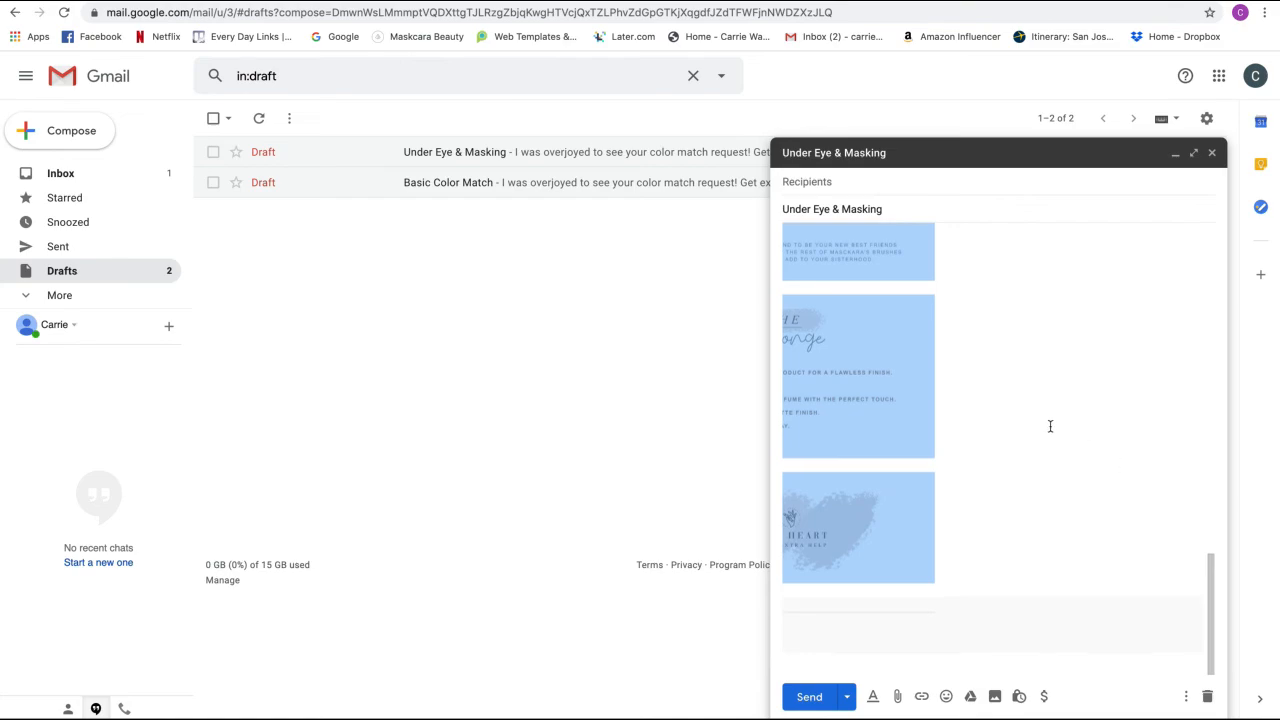
scroll(1049, 426, up, 10)
click(70, 130)
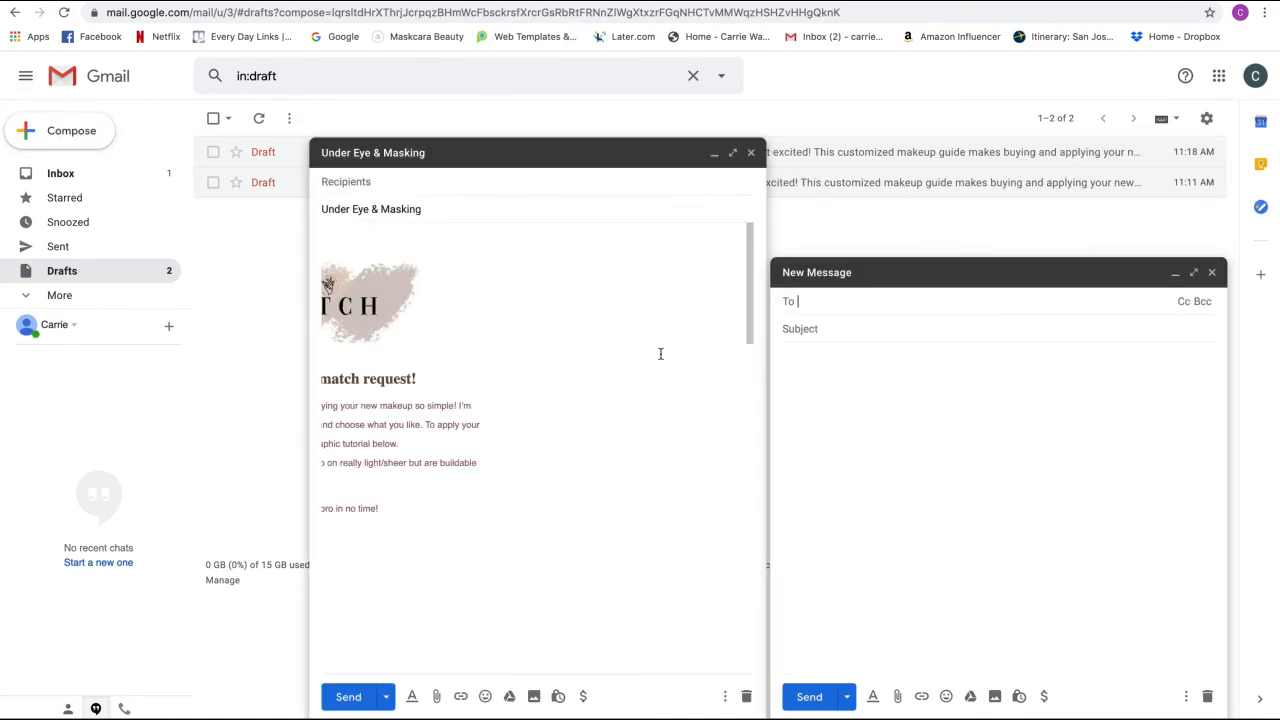
click(840, 396)
key(ctrl+v)
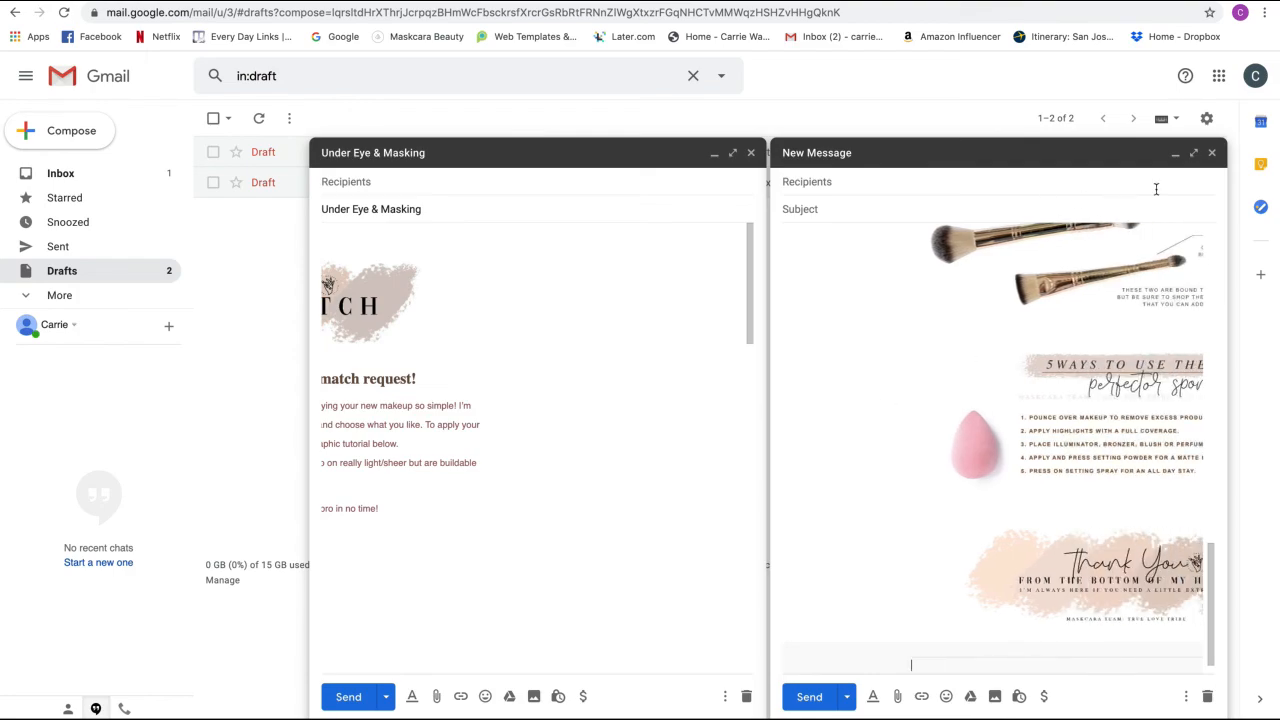
- Expand the new message to full screen and move to the recipient field
click(1193, 153)
scroll(624, 362, down, 4)
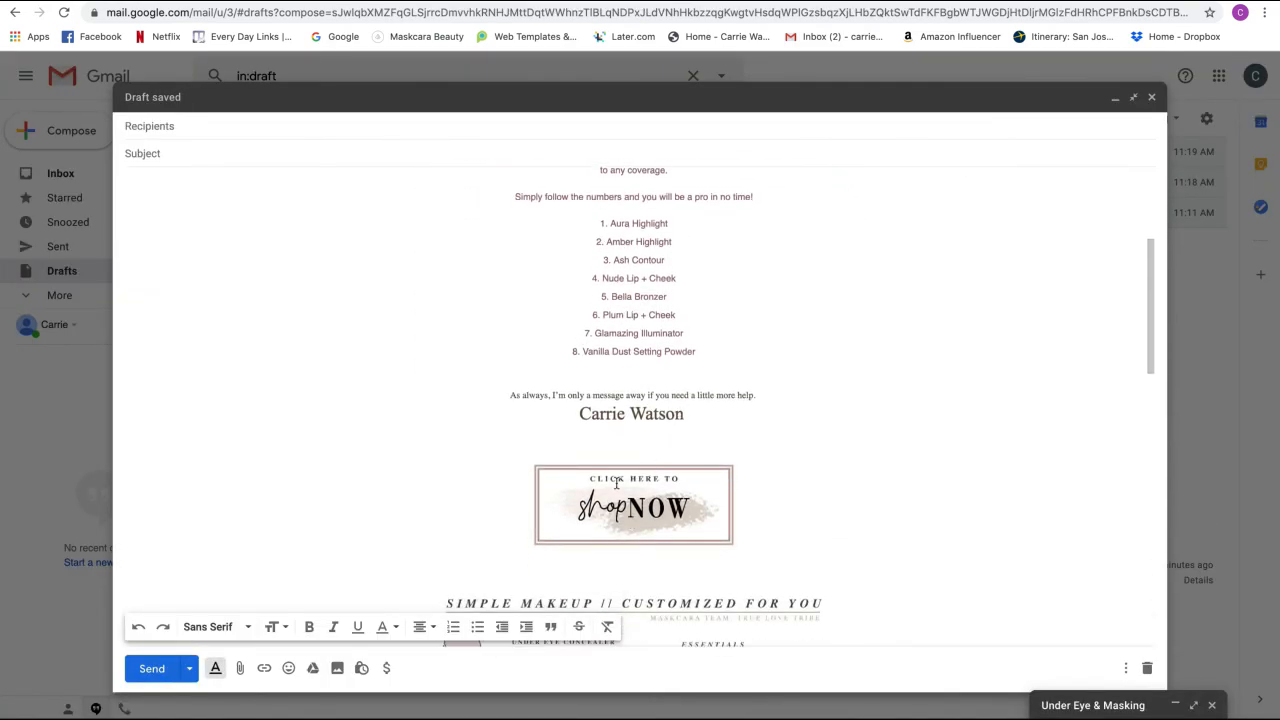
scroll(660, 530, down, 3)
scroll(580, 514, up, 5)
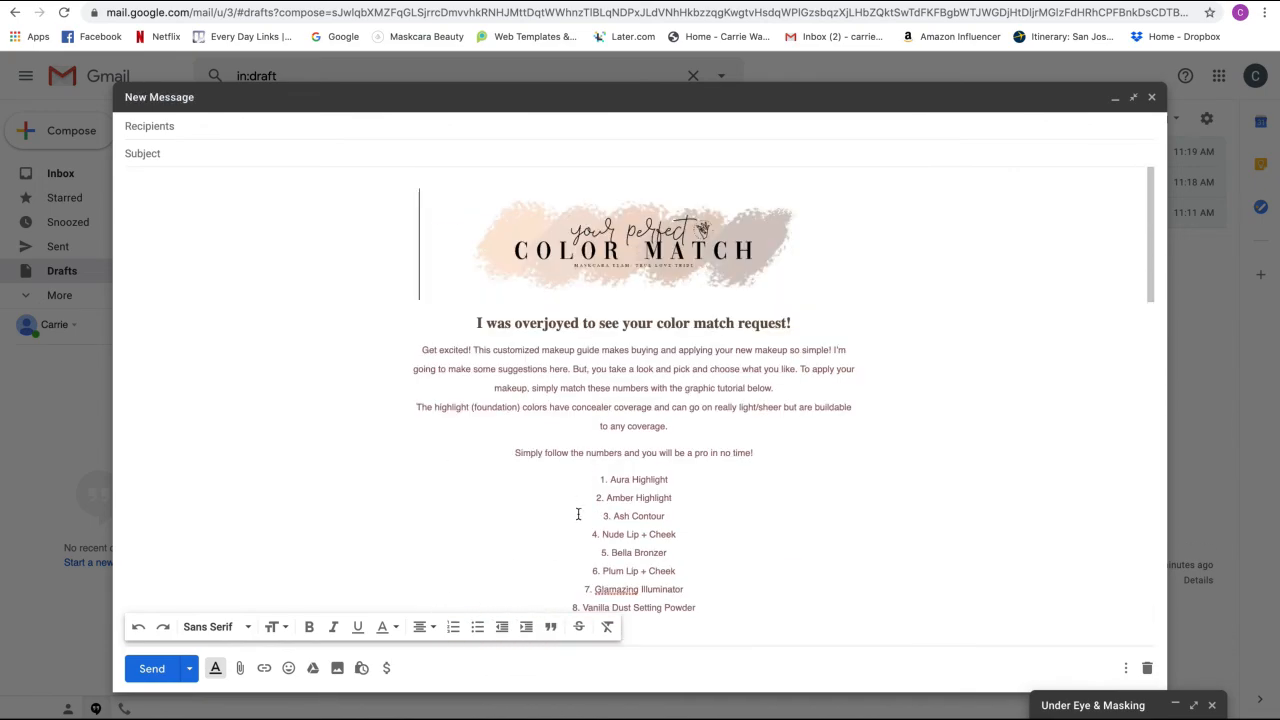
click(168, 127)
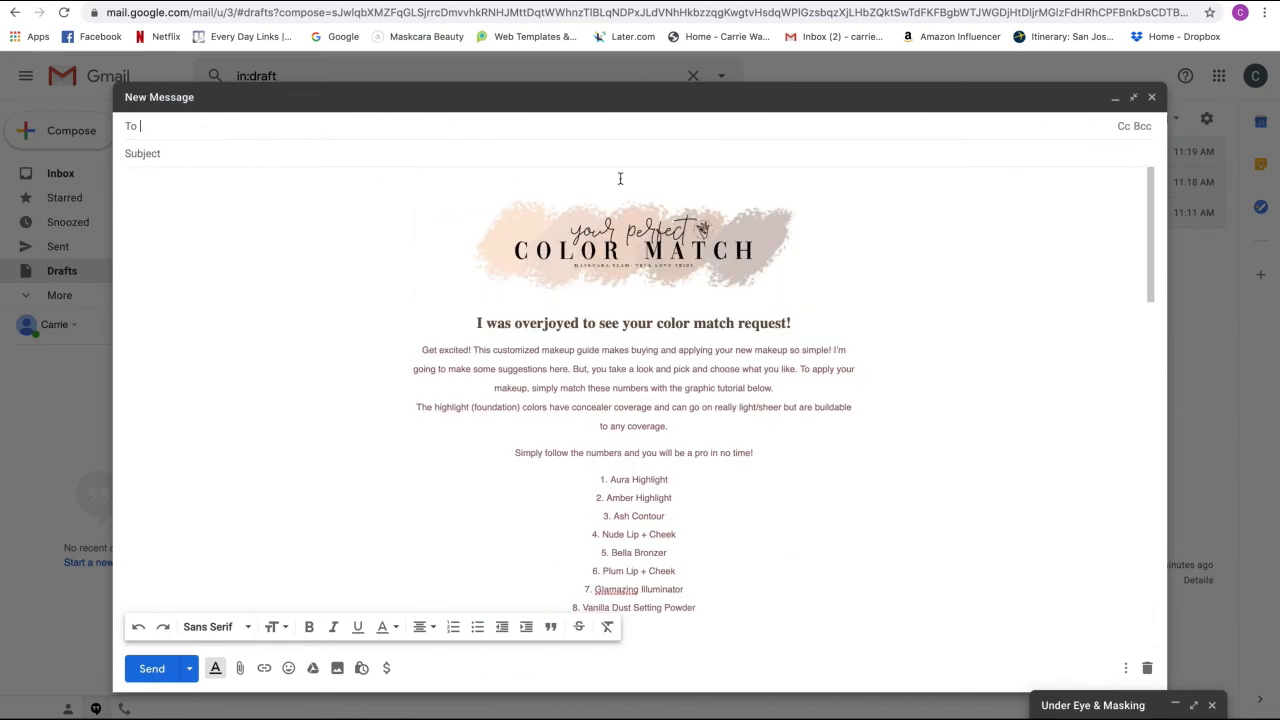